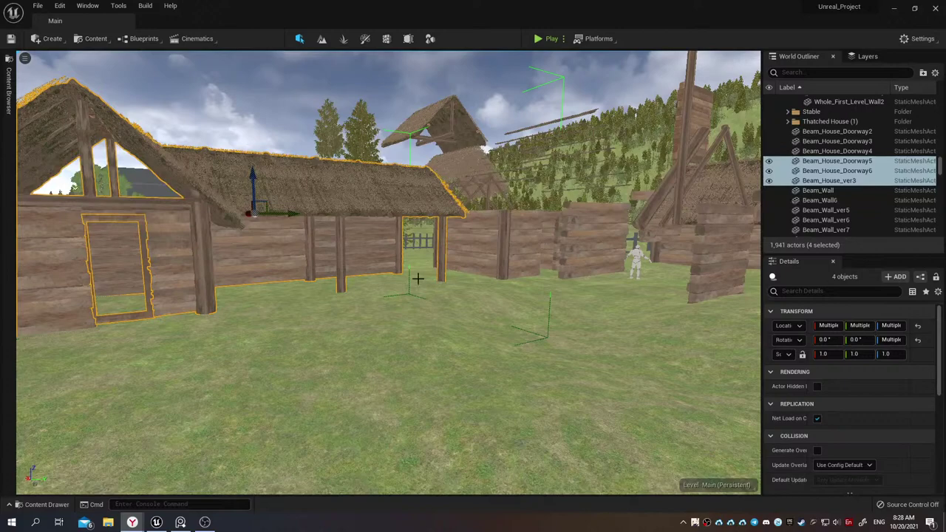
Frame the selected house actors, then open the Medieval_Beam_House folder with its 38 assets
key(f)
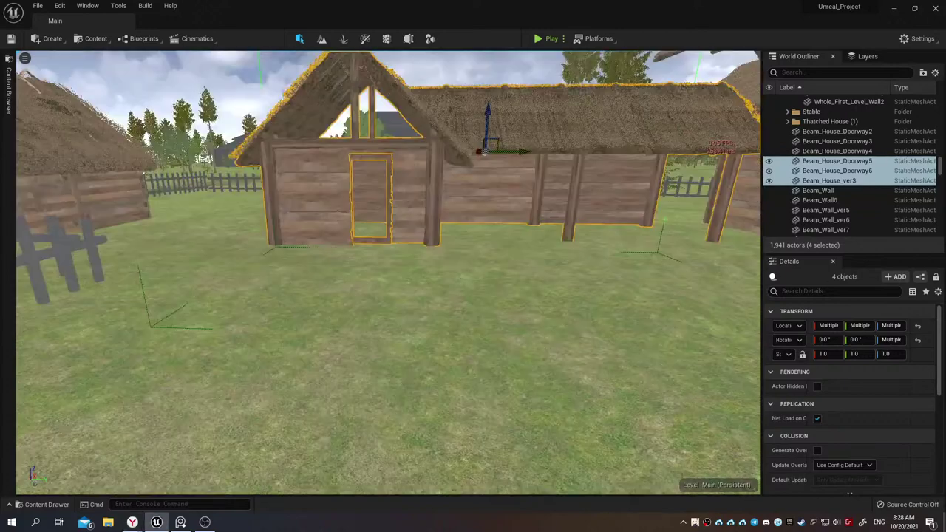
right_drag(351, 274, 351, 325)
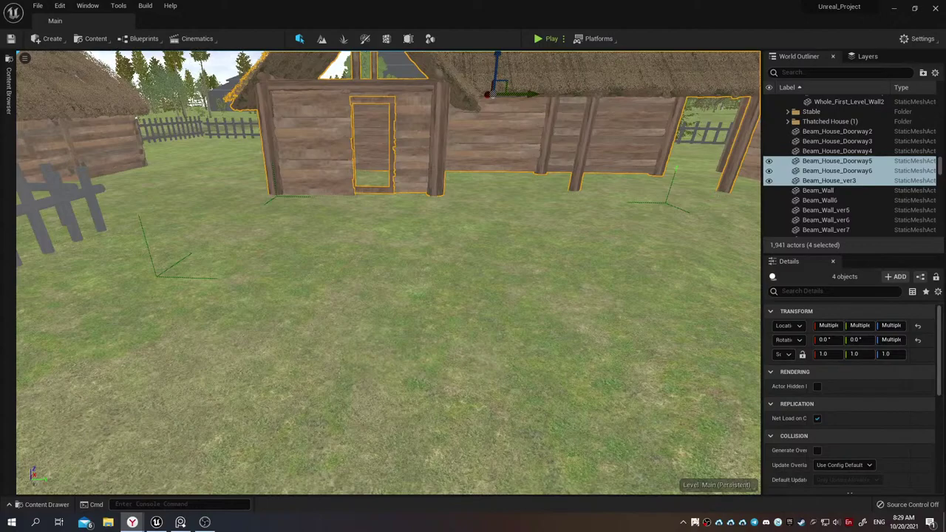
mouse_move(430, 273)
right_down()
mouse_move(430, 244)
mouse_move(518, 281)
mouse_move(488, 311)
mouse_move(434, 270)
right_up()
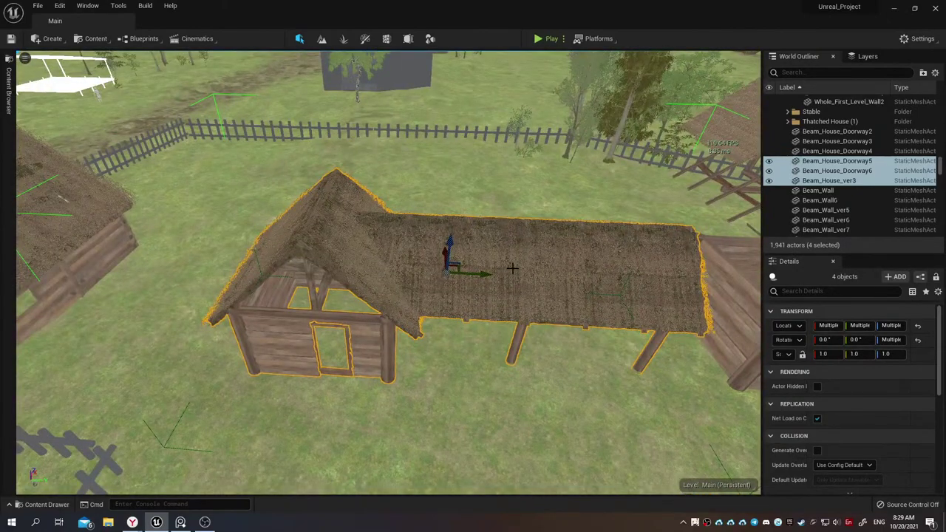
key(ctrl+space)
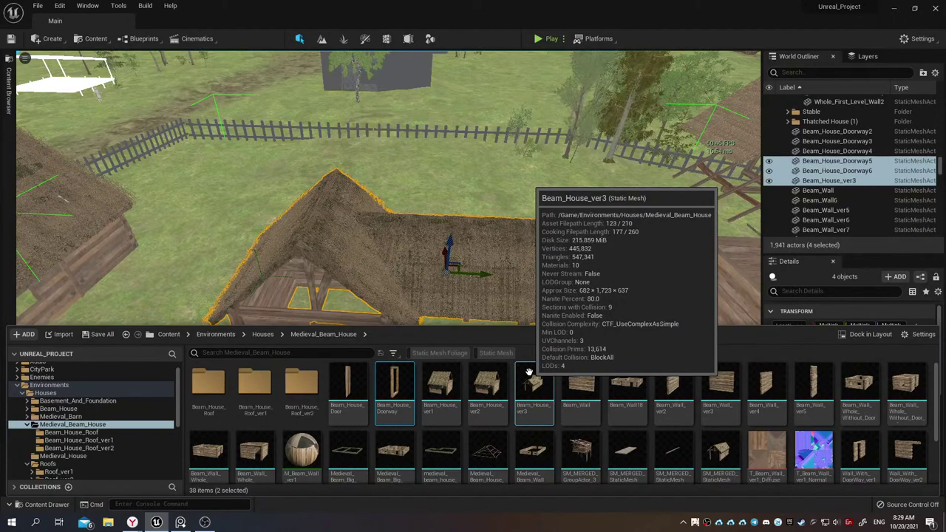
Orbit around the beam house and select the wooden log plank wall
mouse_move(461, 231)
right_down()
mouse_move(488, 244)
mouse_move(517, 222)
right_up()
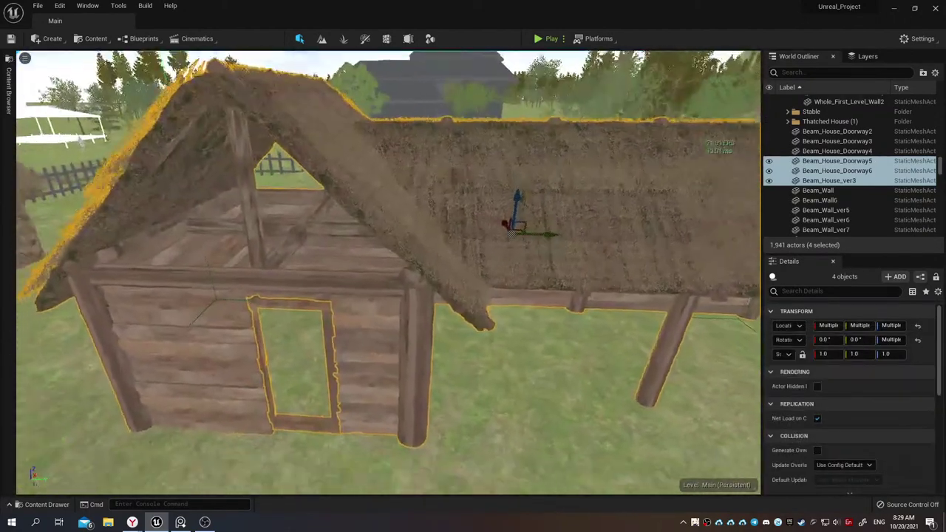
mouse_move(518, 222)
alt+mouse_down()
mouse_move(468, 243)
mouse_move(438, 132)
alt+mouse_up()
alt+drag(502, 143, 405, 152)
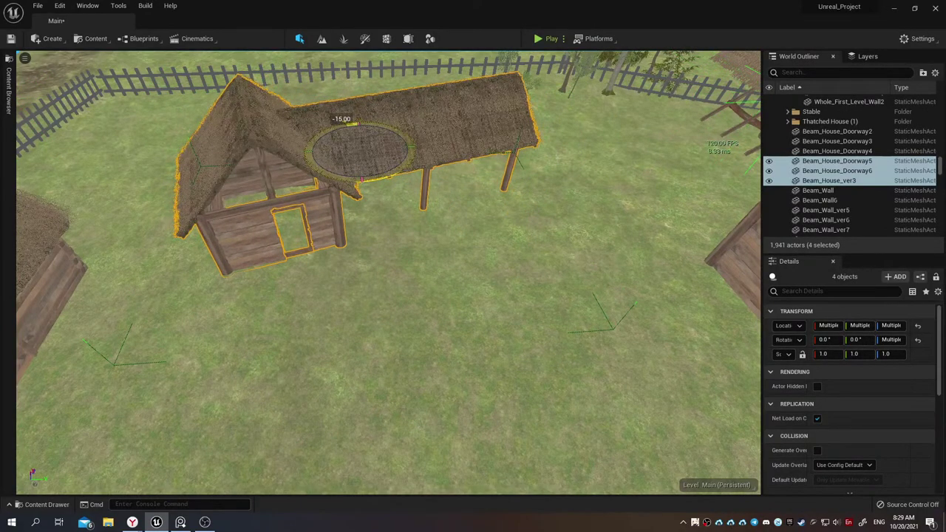
mouse_move(378, 222)
alt+mouse_down()
mouse_move(444, 236)
mouse_move(473, 207)
mouse_move(444, 237)
mouse_move(421, 242)
alt+mouse_up()
mouse_move(433, 276)
mouse_down()
mouse_move(437, 192)
mouse_move(458, 184)
mouse_move(429, 189)
mouse_move(481, 182)
mouse_move(414, 185)
mouse_up()
mouse_move(451, 285)
mouse_down()
mouse_move(448, 298)
mouse_move(429, 296)
mouse_move(309, 246)
mouse_move(272, 260)
mouse_up()
click(448, 298)
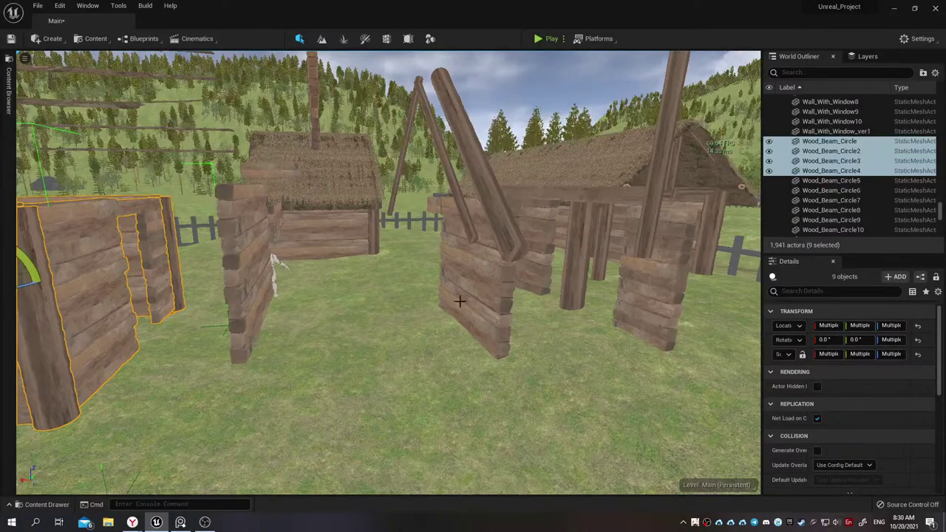
Add the wall planks, pen walls, background logs, A-frame and both thatched roofs to the selection
mouse_move(459, 301)
right_down()
mouse_move(444, 244)
mouse_move(406, 275)
mouse_move(334, 305)
right_up()
ctrl+click(406, 274)
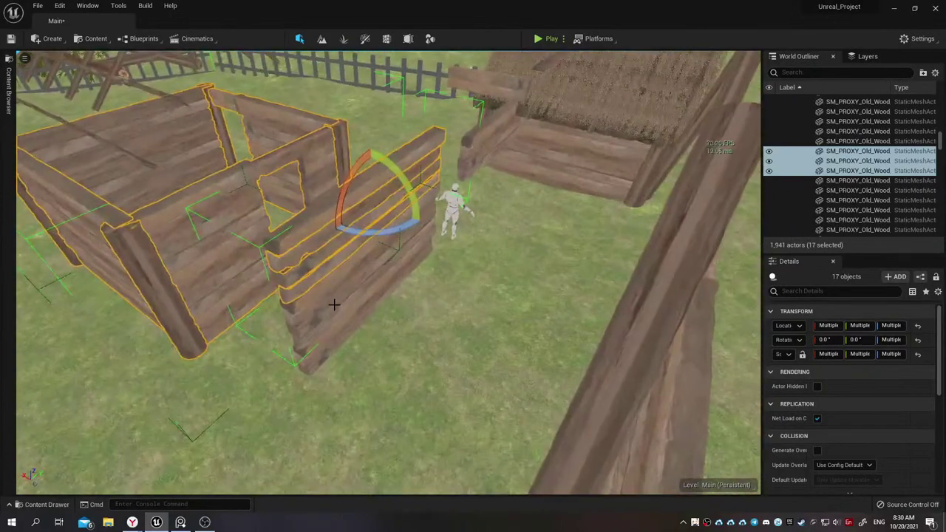
ctrl+click(334, 305)
ctrl+click(337, 334)
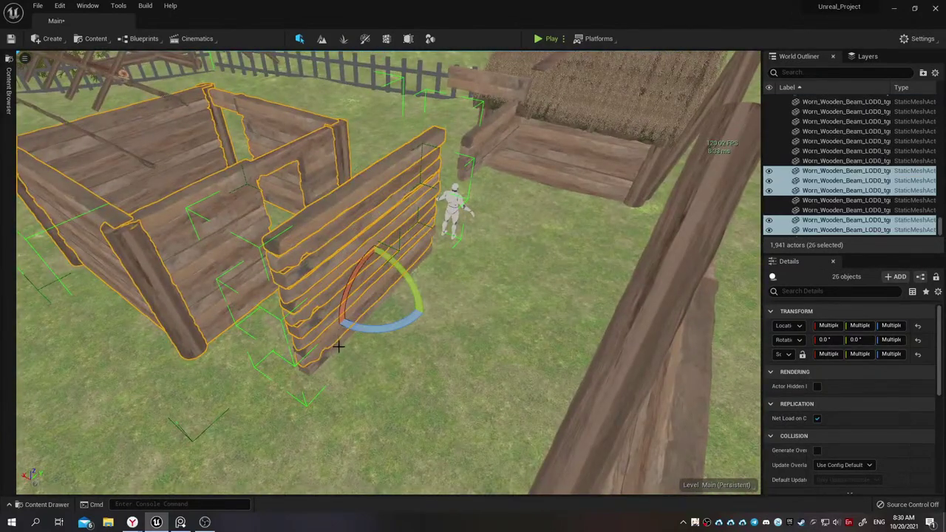
ctrl+click(338, 346)
right_drag(338, 346, 314, 251)
ctrl+click(255, 259)
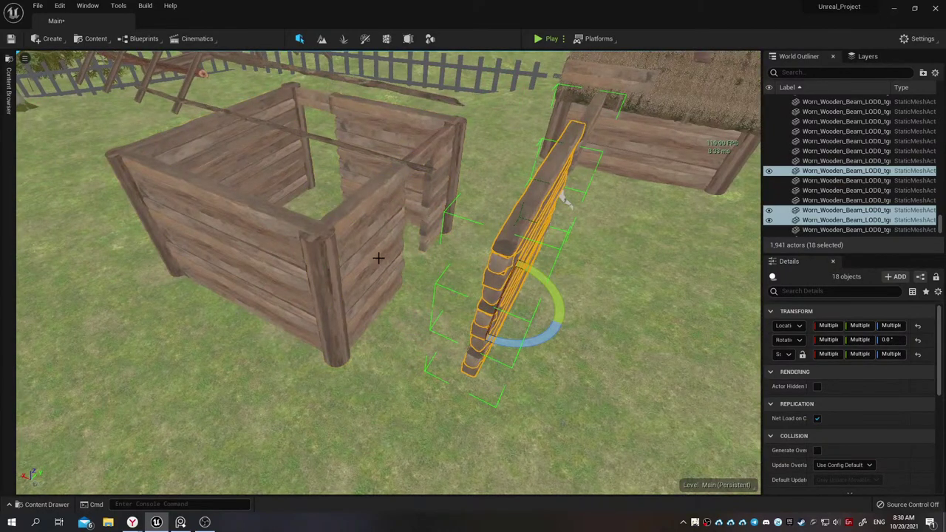
ctrl+click(427, 234)
ctrl+click(354, 251)
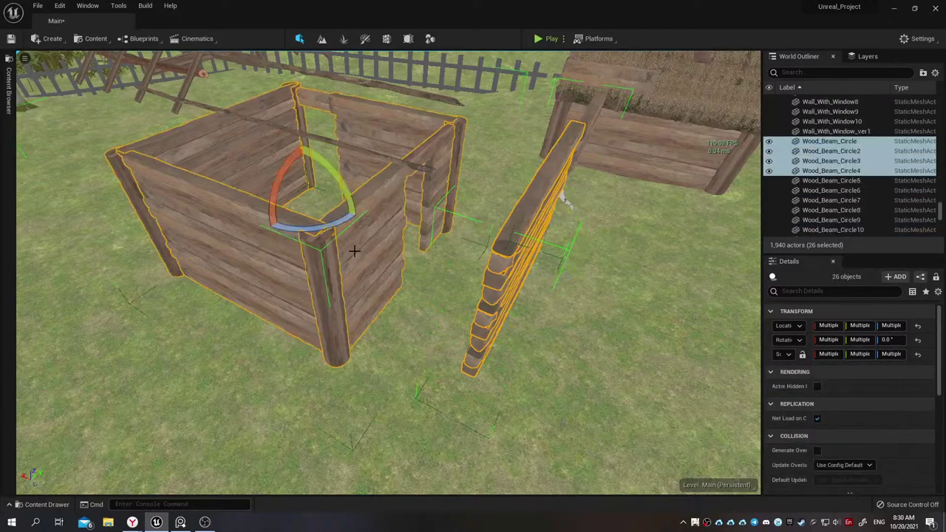
right_drag(354, 251, 342, 283)
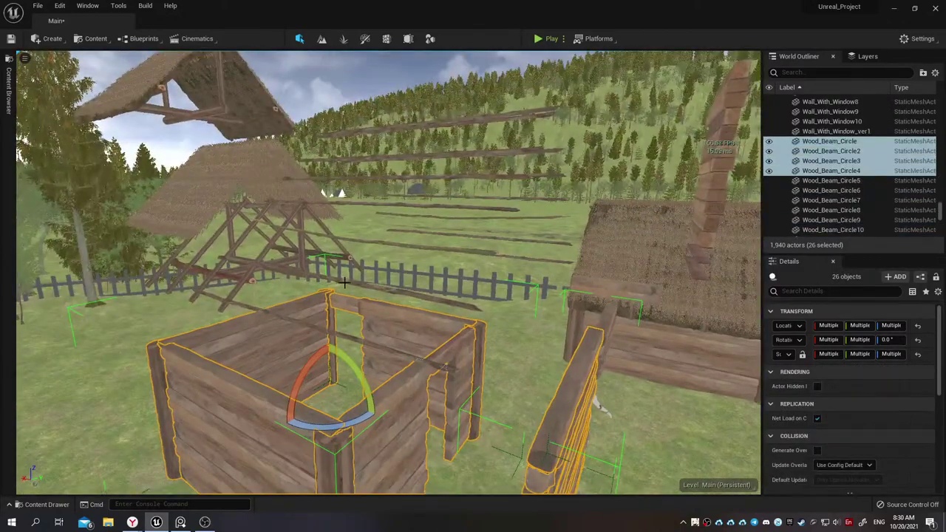
ctrl+click(344, 283)
right_drag(344, 283, 338, 266)
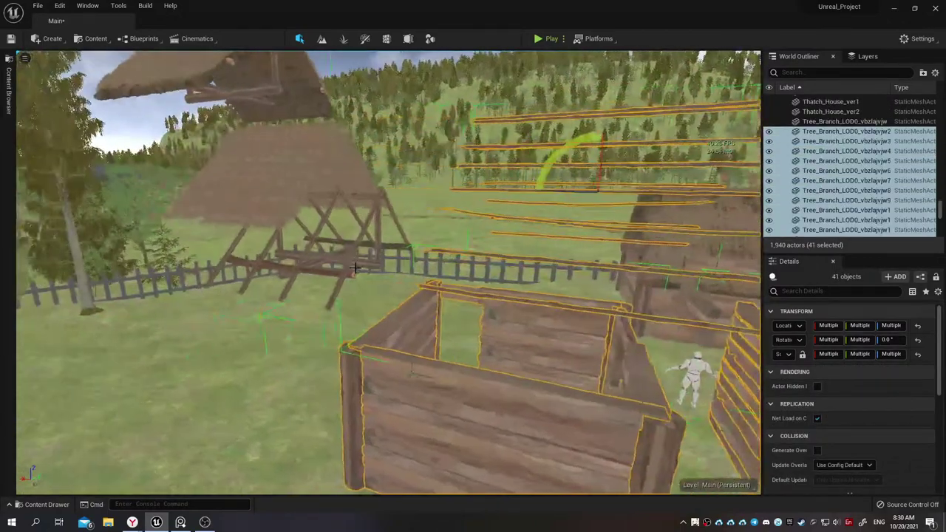
ctrl+click(338, 267)
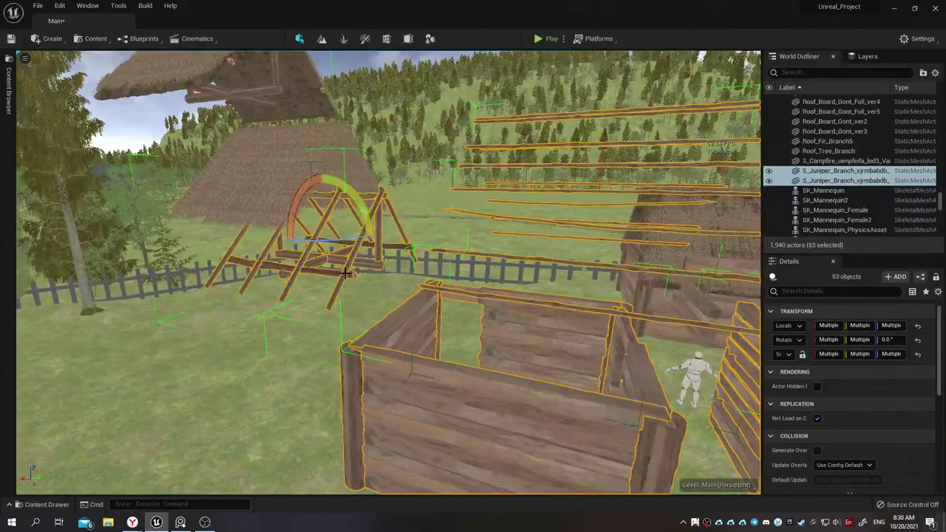
ctrl+click(269, 179)
ctrl+click(254, 92)
Add the wooden beam tower and another wooden beam to the selection
right_drag(254, 91, 336, 152)
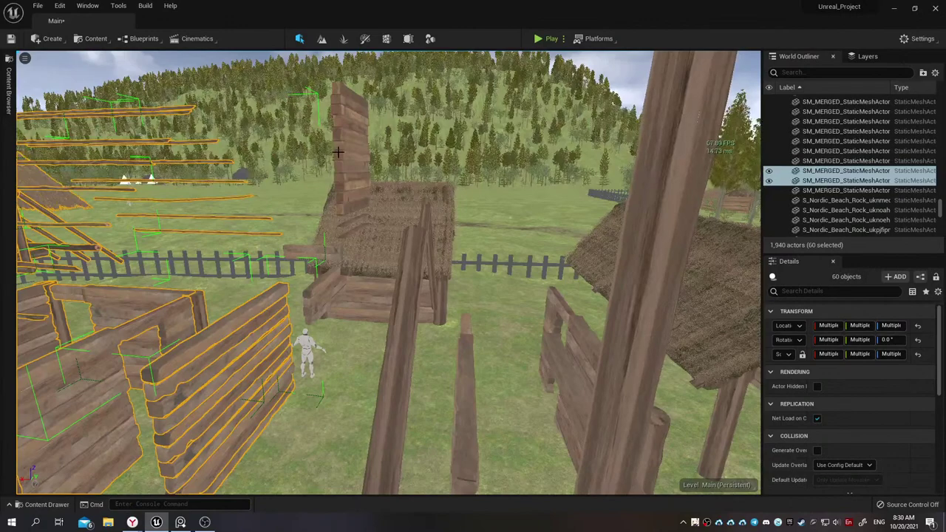
ctrl+click(337, 152)
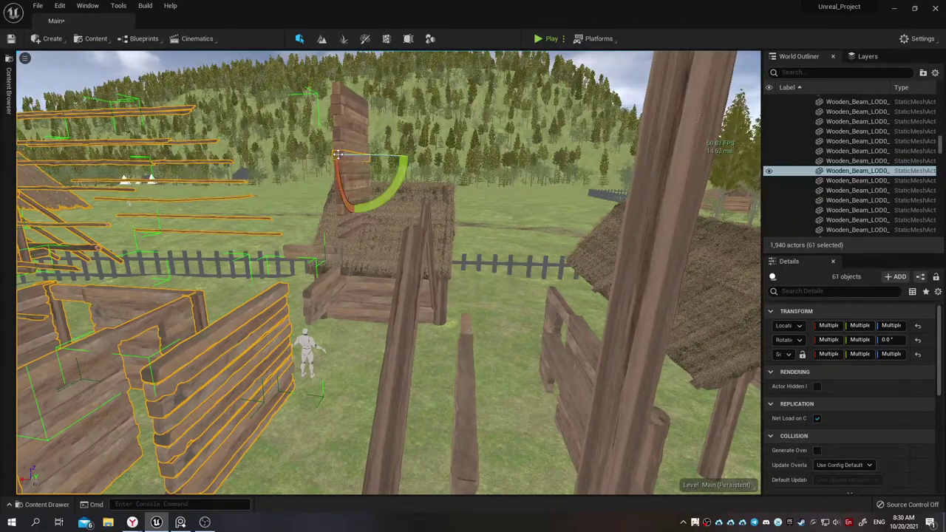
right_drag(342, 151, 343, 152)
key(e)
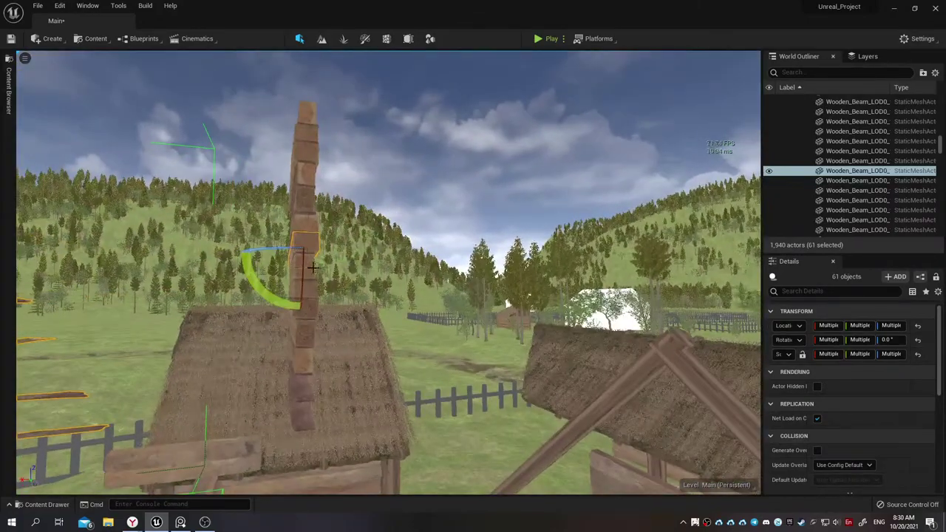
ctrl+click(299, 266)
right_drag(299, 266, 299, 266)
right_drag(387, 254, 387, 253)
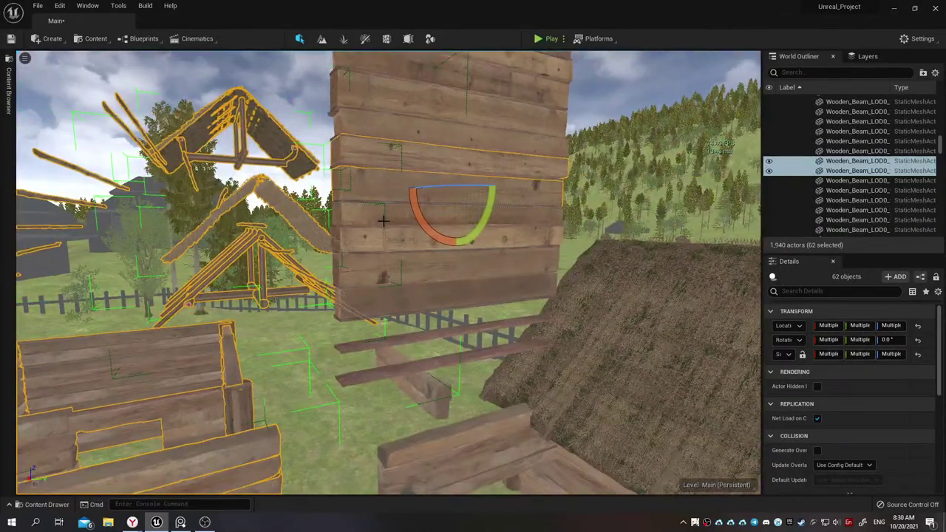
Add the upper planks of the tower to the selection
ctrl+click(384, 212)
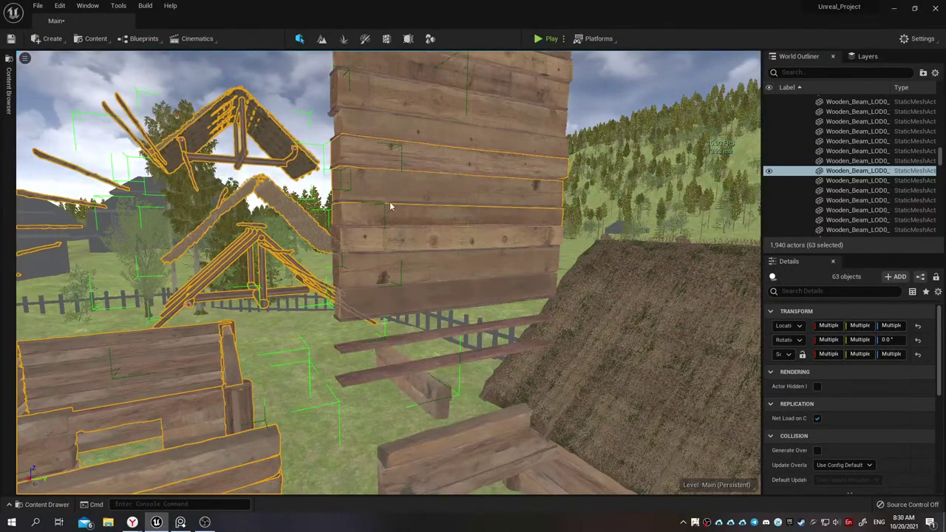
ctrl+click(390, 203)
ctrl+click(390, 163)
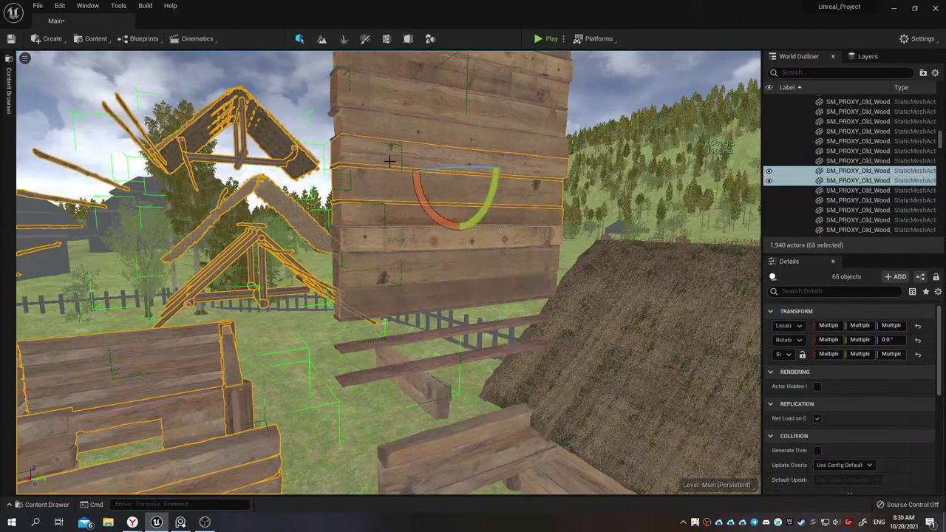
ctrl+click(391, 127)
ctrl+click(391, 116)
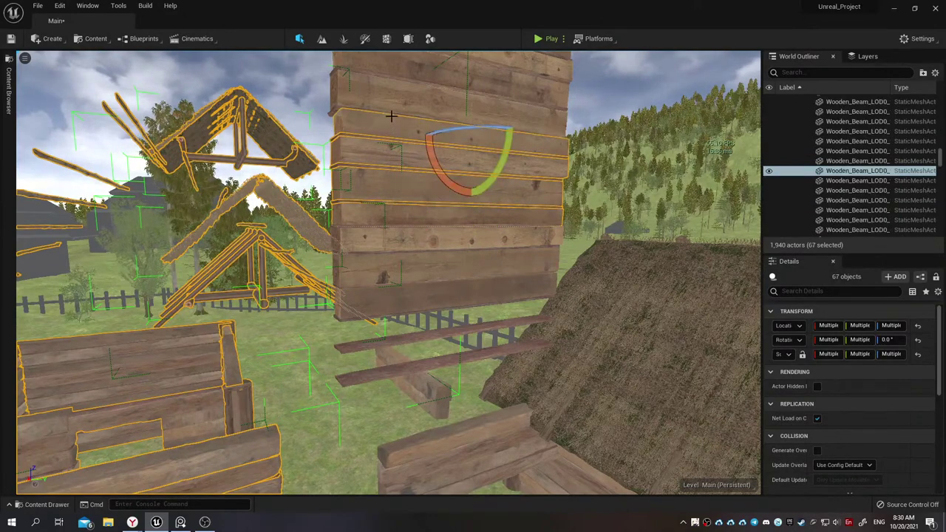
ctrl+click(391, 111)
ctrl+click(397, 94)
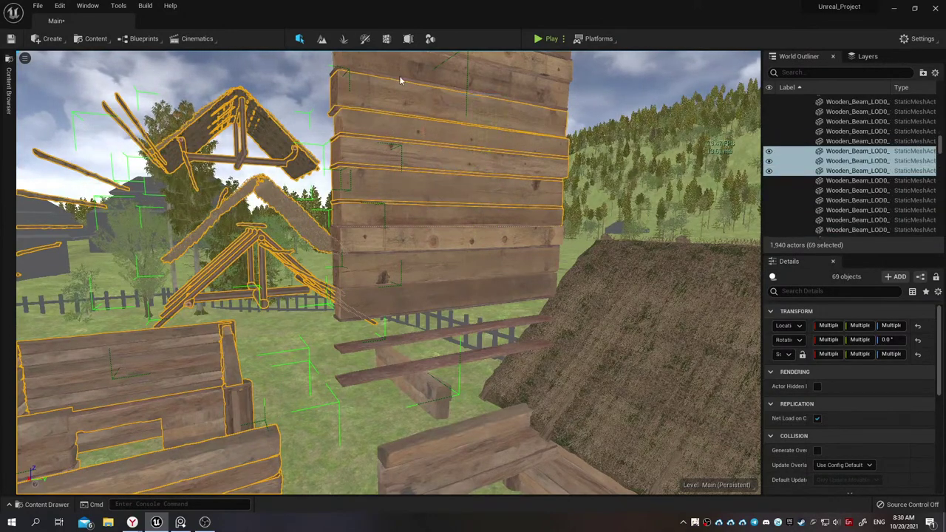
ctrl+click(400, 77)
ctrl+click(401, 88)
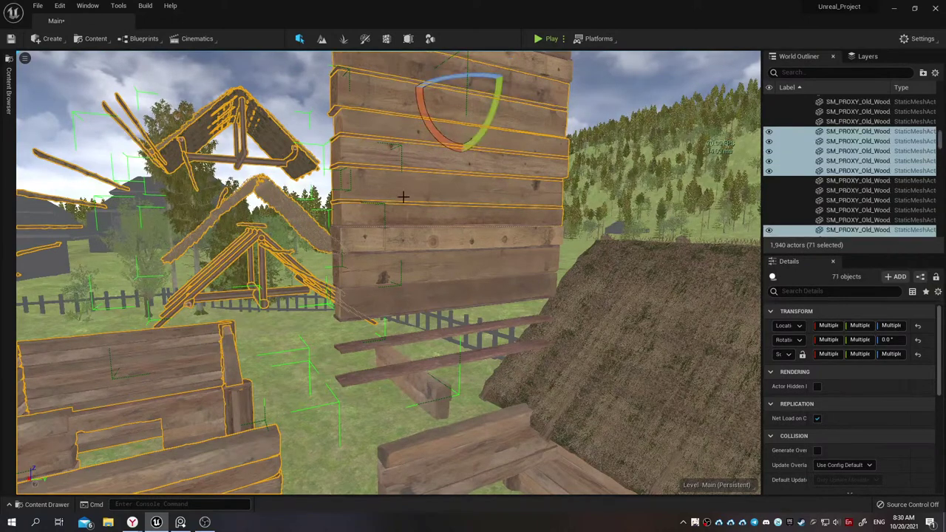
Add the lower tower planks and the loose bottom planks to the selection
ctrl+click(383, 231)
ctrl+click(379, 252)
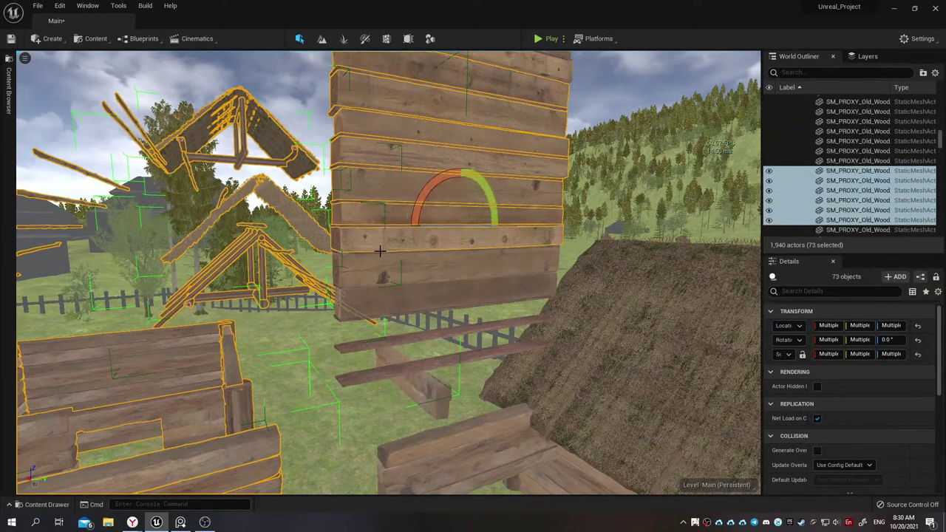
ctrl+click(380, 270)
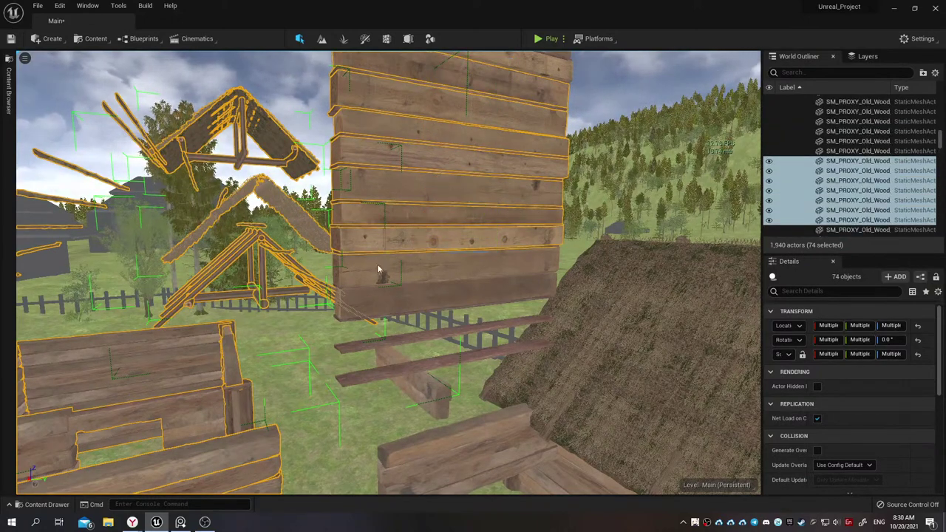
ctrl+click(374, 296)
ctrl+click(368, 322)
ctrl+click(367, 318)
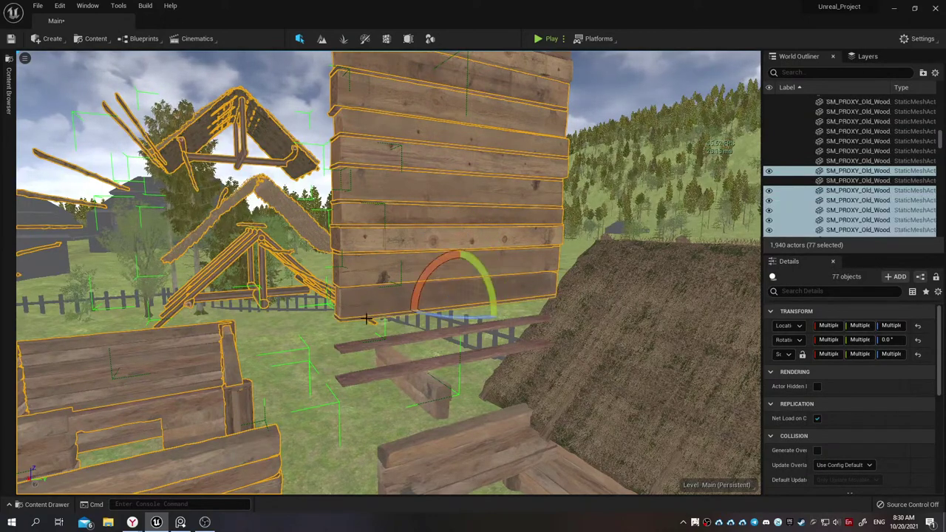
ctrl+click(347, 347)
ctrl+click(360, 372)
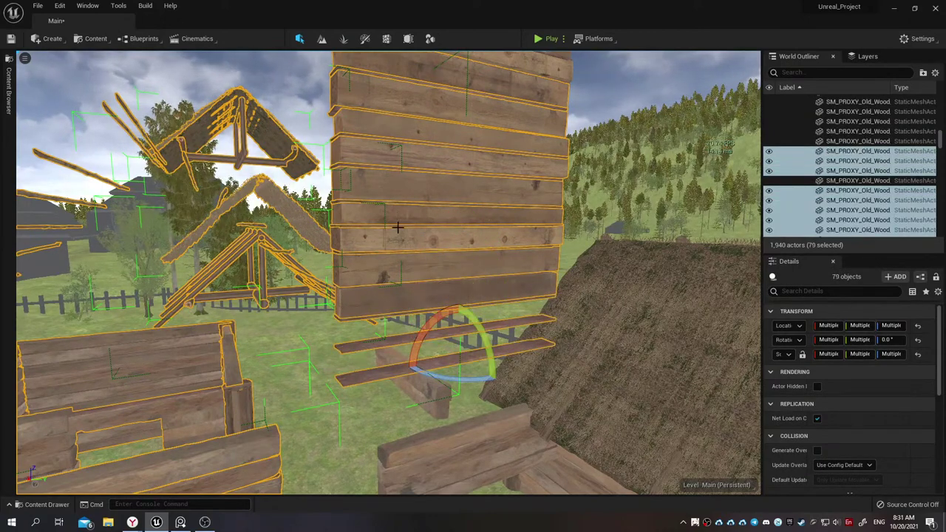
Add the five top planks, bringing the selection to 84 actors
scroll(397, 227, down, 2)
scroll(398, 218, down, 2)
scroll(399, 205, down, 2)
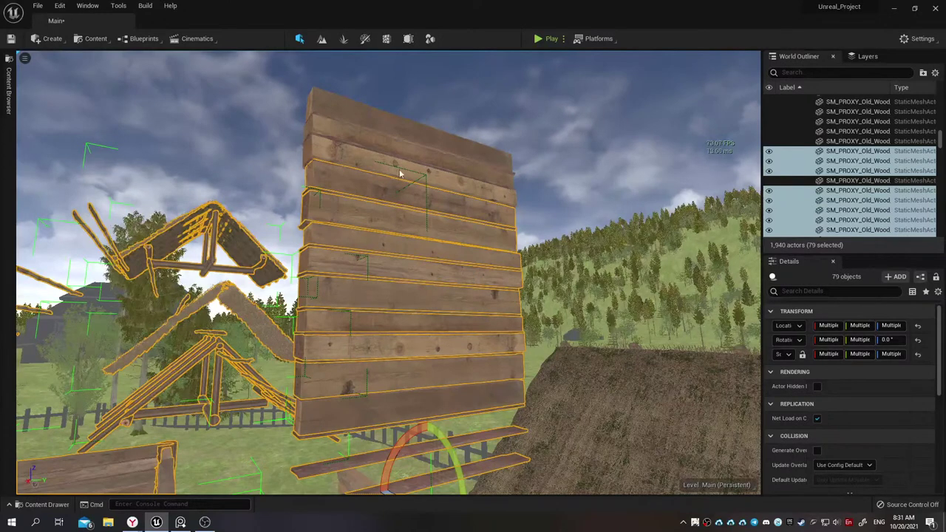
ctrl+click(398, 173)
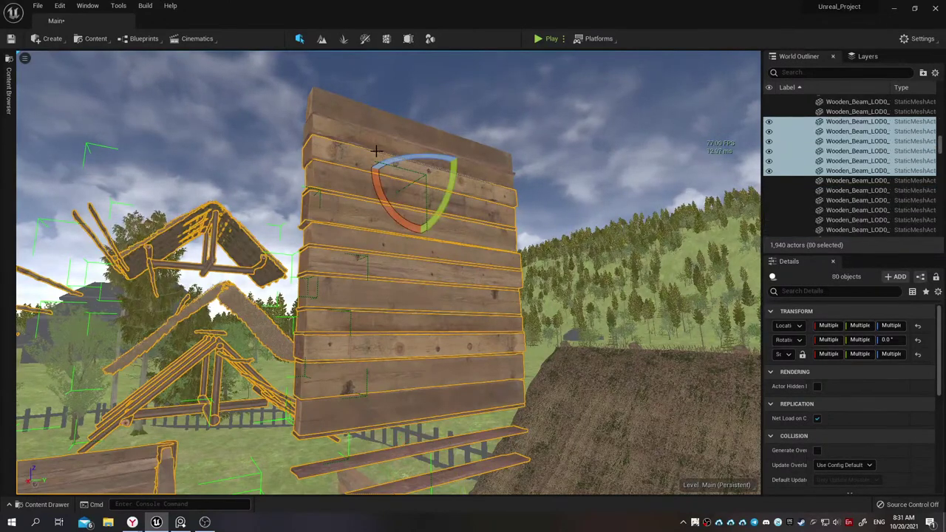
ctrl+click(374, 150)
ctrl+click(371, 140)
ctrl+click(373, 130)
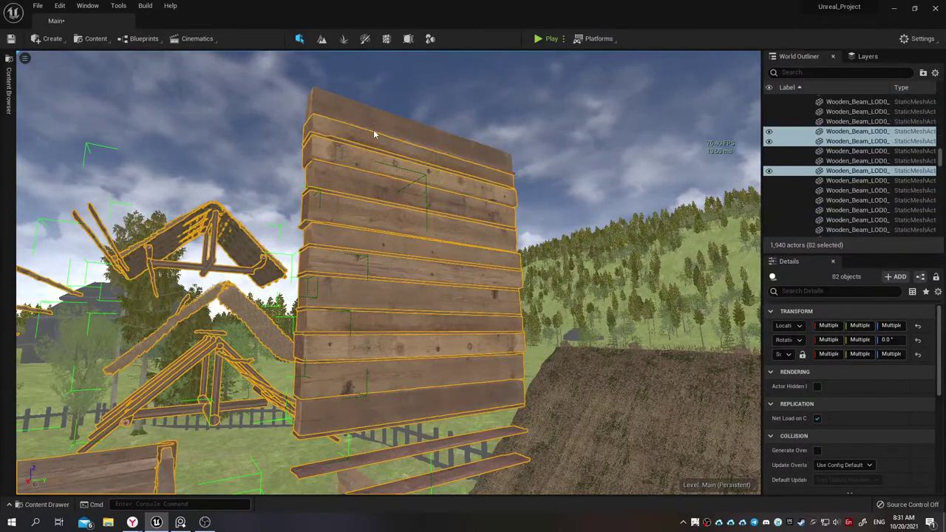
ctrl+click(374, 126)
right_drag(388, 273, 388, 274)
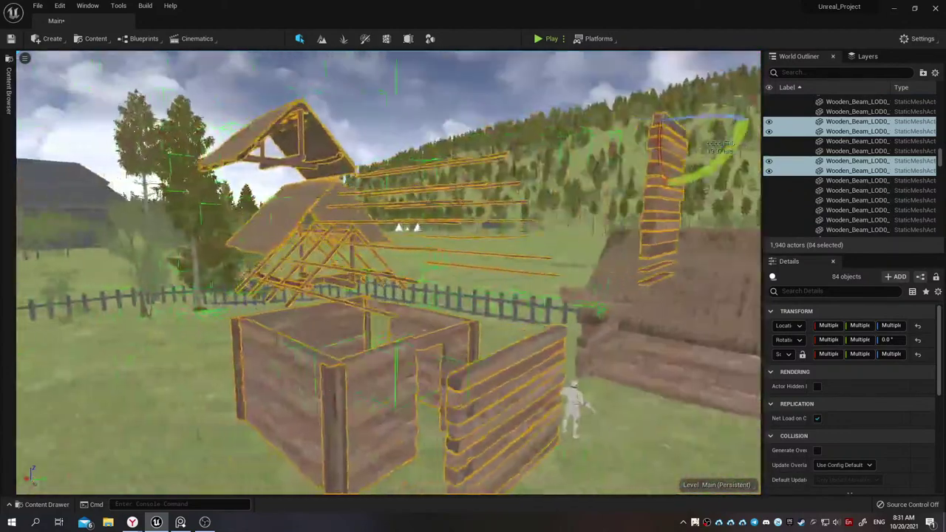
Add three worn wooden beams plus the roof and house walls to the selection
right_drag(606, 381, 608, 381)
right_drag(500, 363, 501, 362)
right_drag(175, 237, 175, 236)
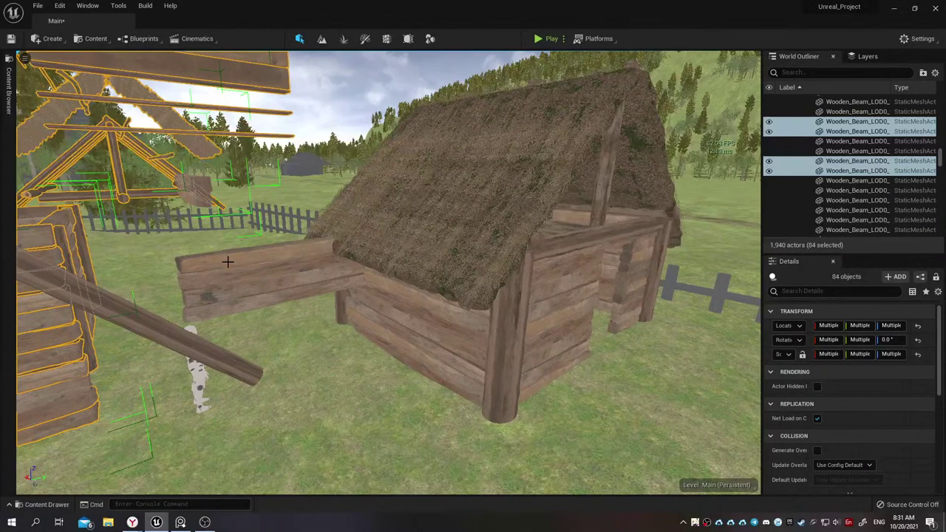
ctrl+click(229, 268)
ctrl+click(196, 200)
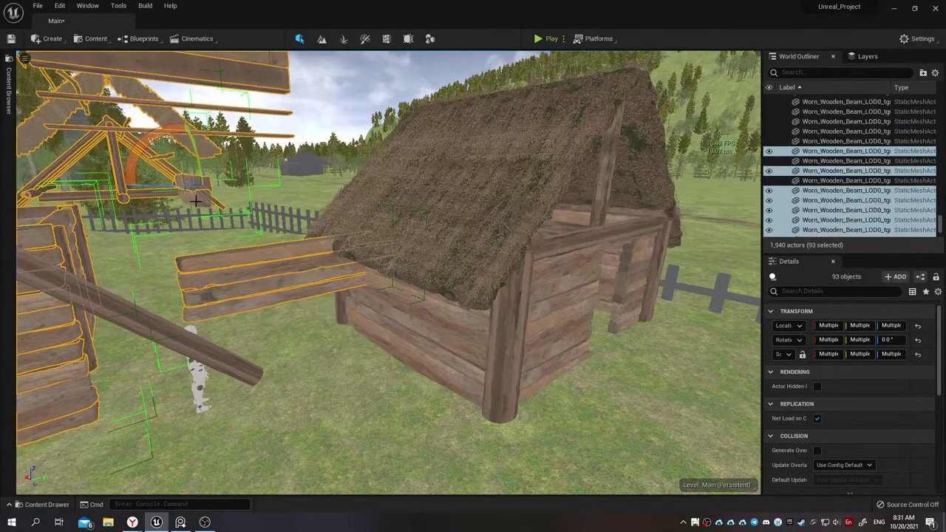
ctrl+click(200, 201)
ctrl+click(425, 208)
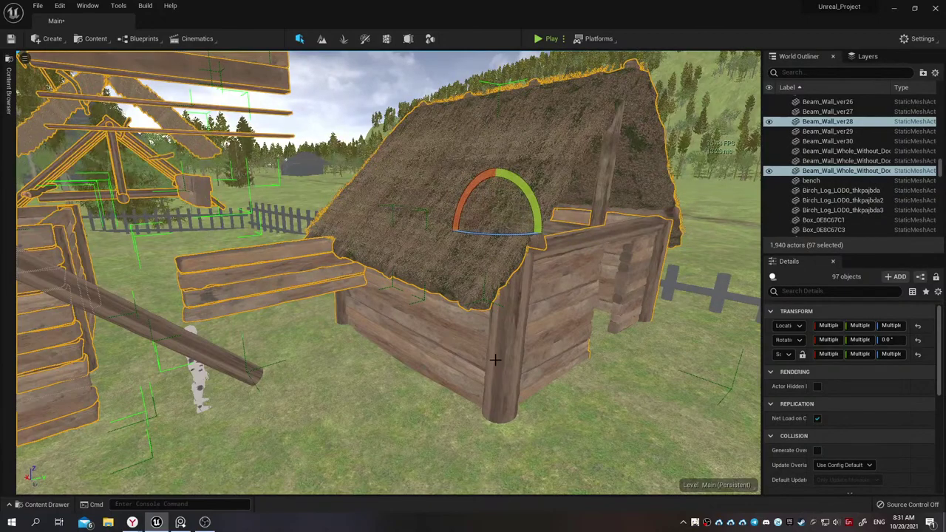
Add the two diagonal poles, wooden wall pieces, leaning log and tall pole
right_drag(495, 360, 436, 324)
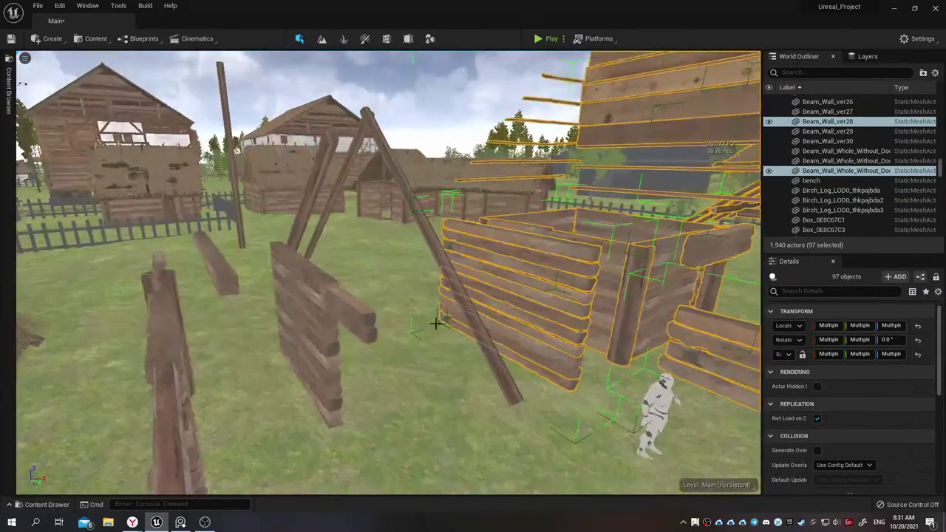
ctrl+click(466, 307)
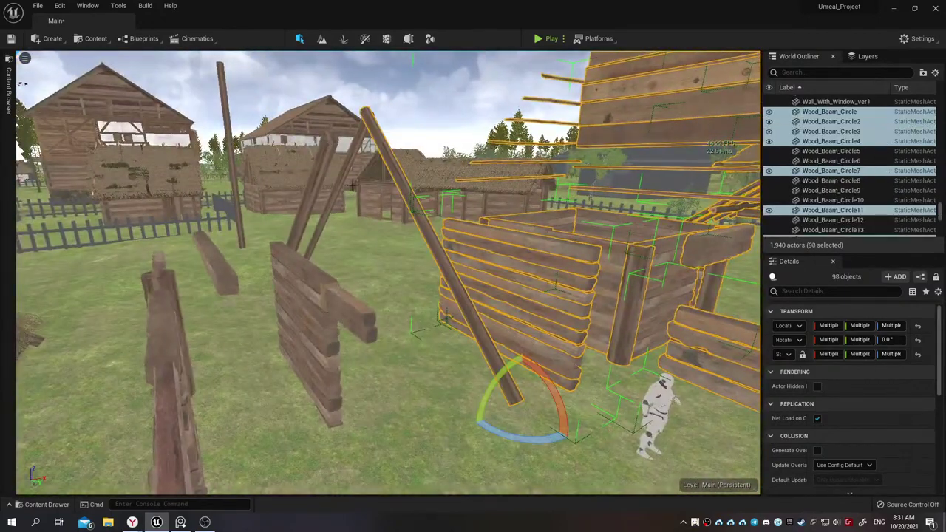
ctrl+click(328, 155)
ctrl+click(351, 307)
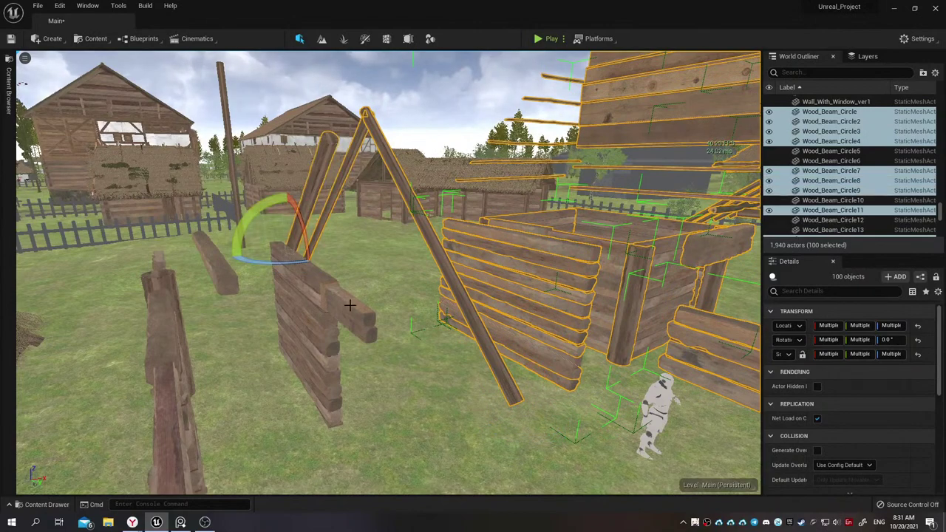
ctrl+click(238, 283)
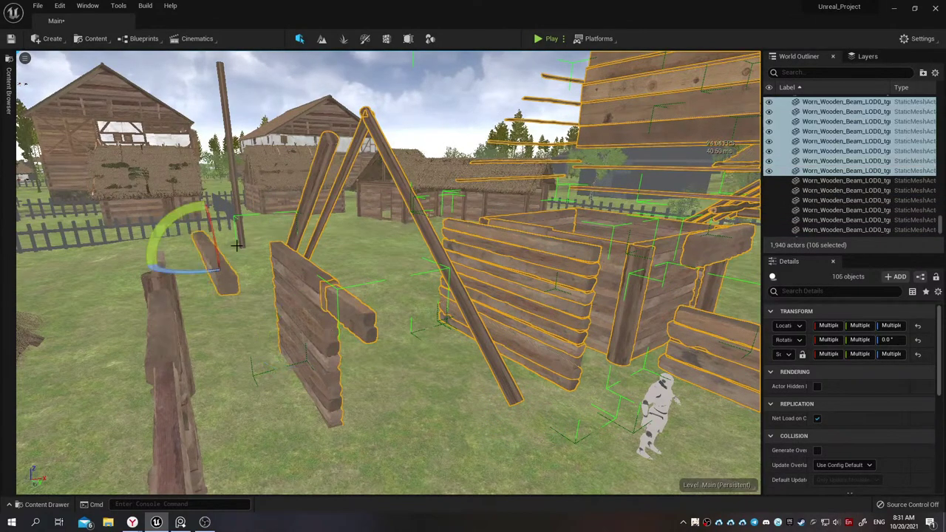
ctrl+click(237, 216)
Add the fences, round post and dirt mound, reaching 154 selected actors
right_drag(291, 254, 291, 255)
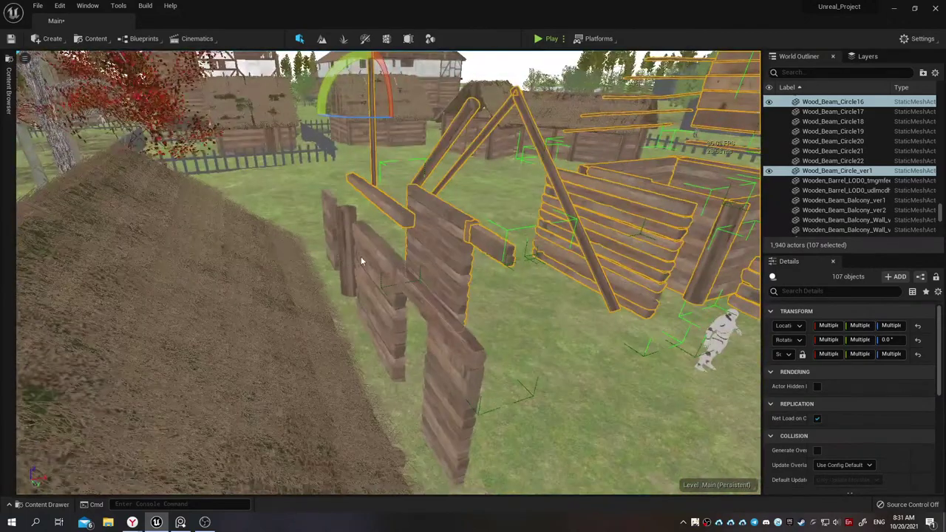
ctrl+click(361, 258)
mouse_move(361, 259)
right_down()
mouse_move(397, 281)
mouse_move(344, 278)
mouse_move(323, 306)
right_up()
ctrl+click(400, 285)
ctrl+click(343, 277)
ctrl+click(323, 306)
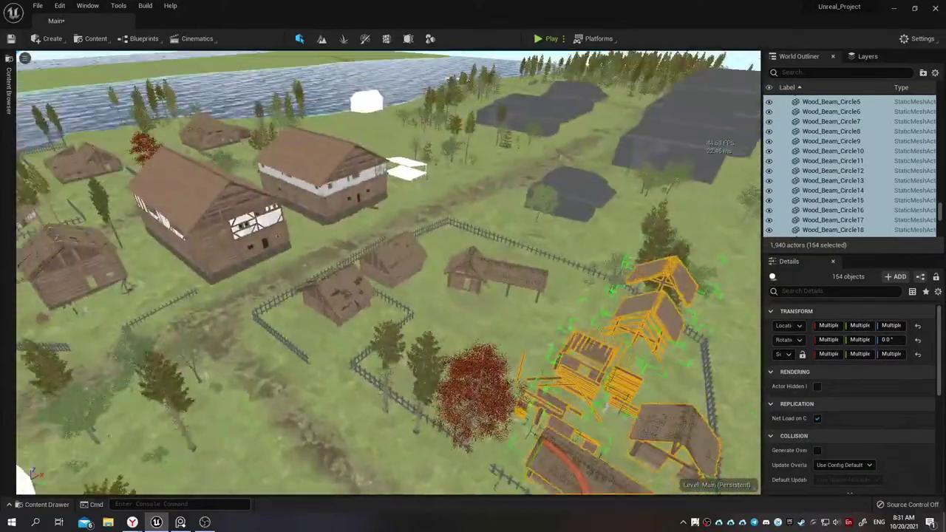
Undo the accidental deselect and drag the 154-piece group across the river to the far bank
right_drag(460, 365, 460, 365)
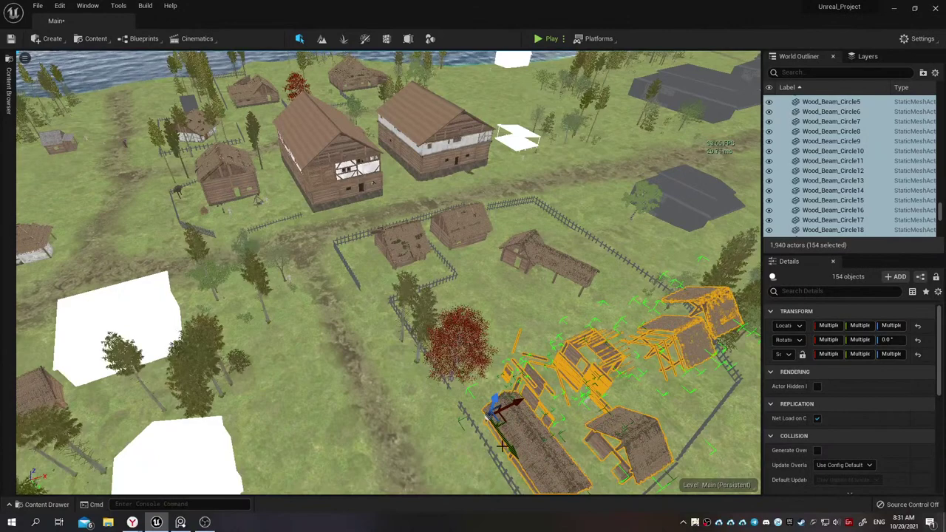
click(518, 439)
key(ctrl+z)
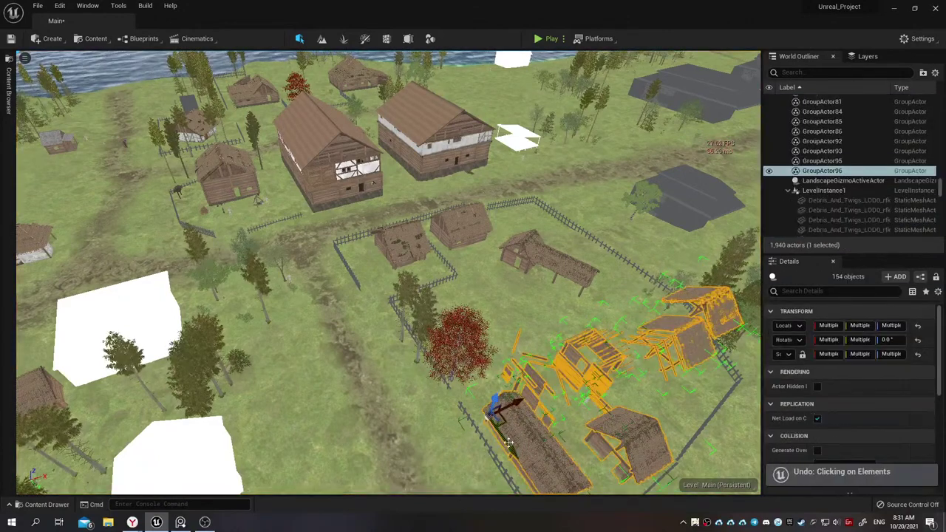
drag(509, 446, 274, 73)
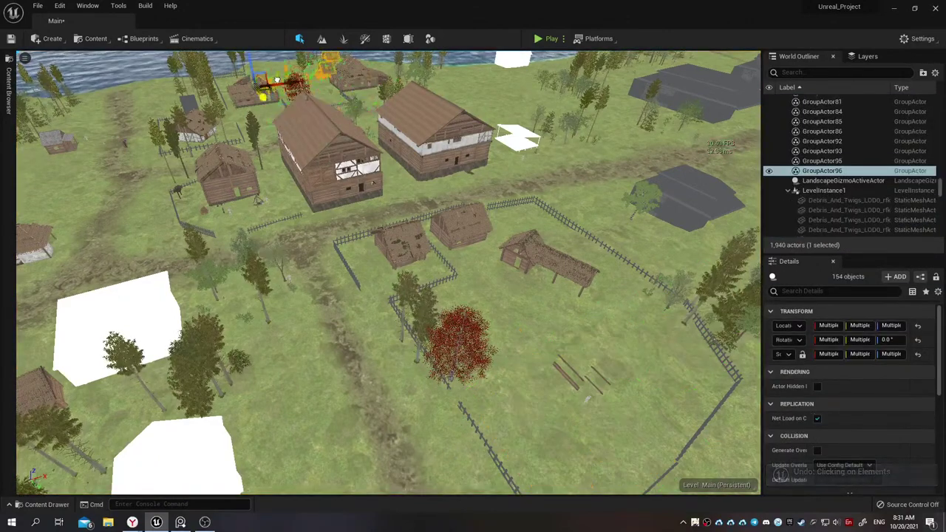
right_drag(274, 73, 358, 197)
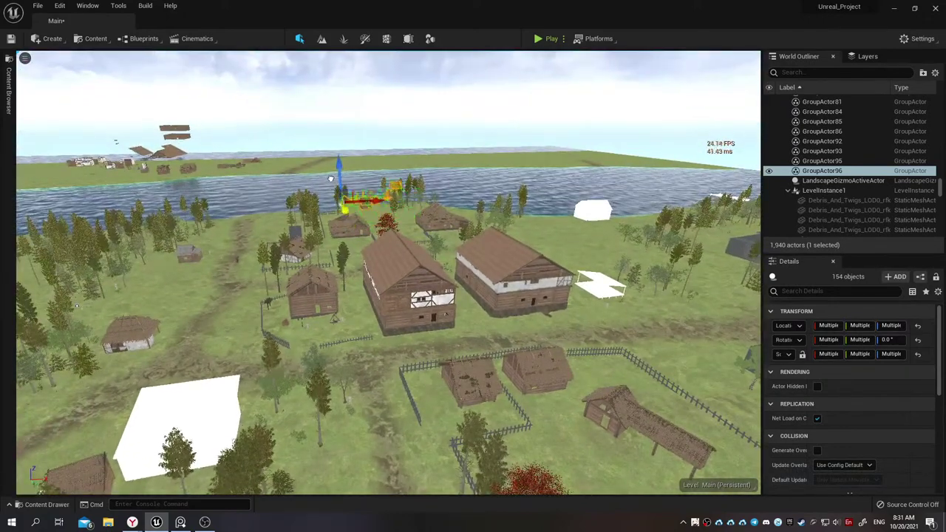
scroll(318, 157, down, 5)
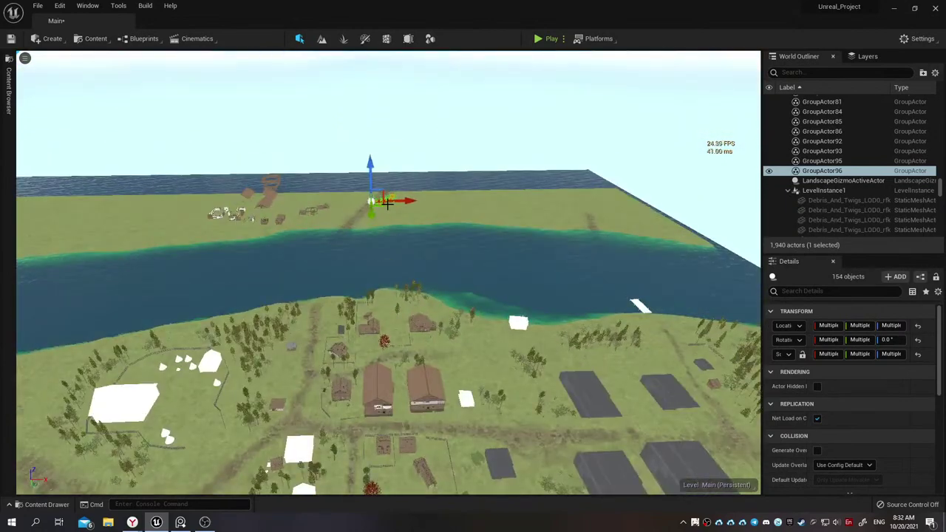
right_drag(516, 303, 479, 294)
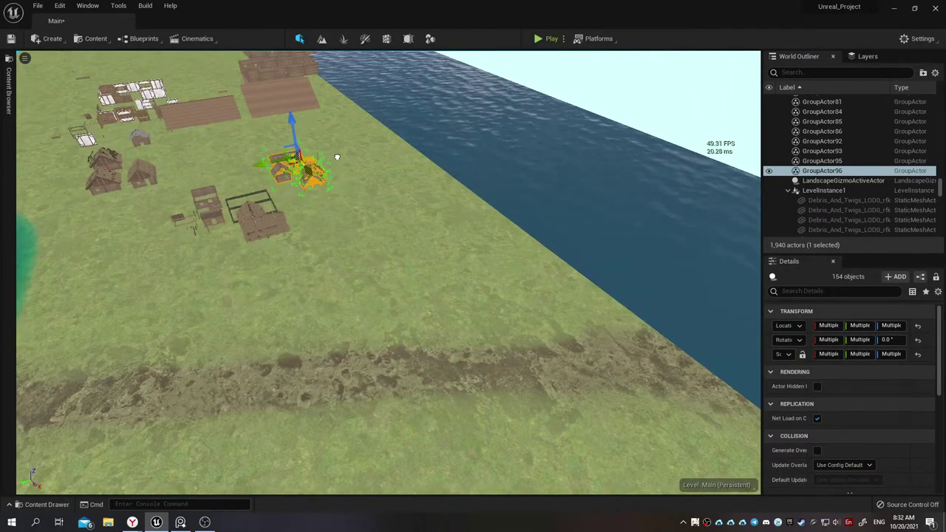
right_drag(405, 224, 405, 224)
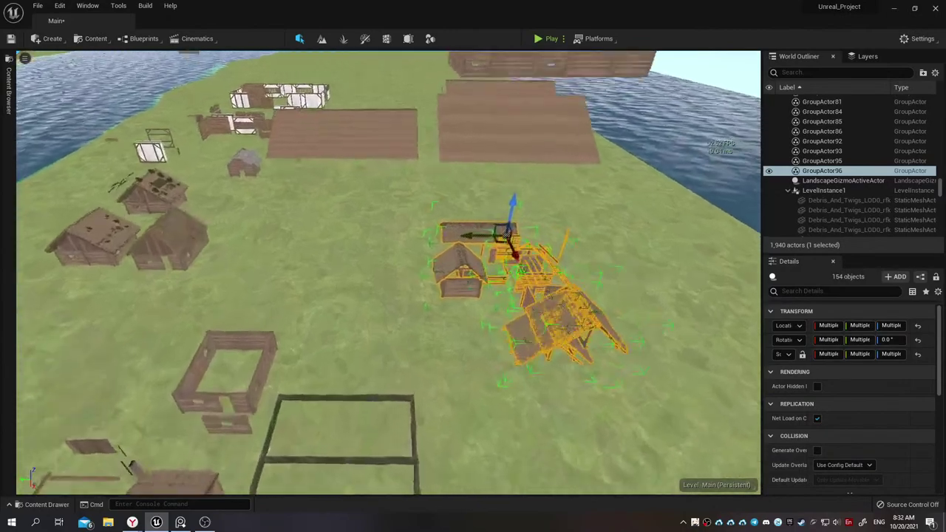
right_drag(458, 183, 449, 180)
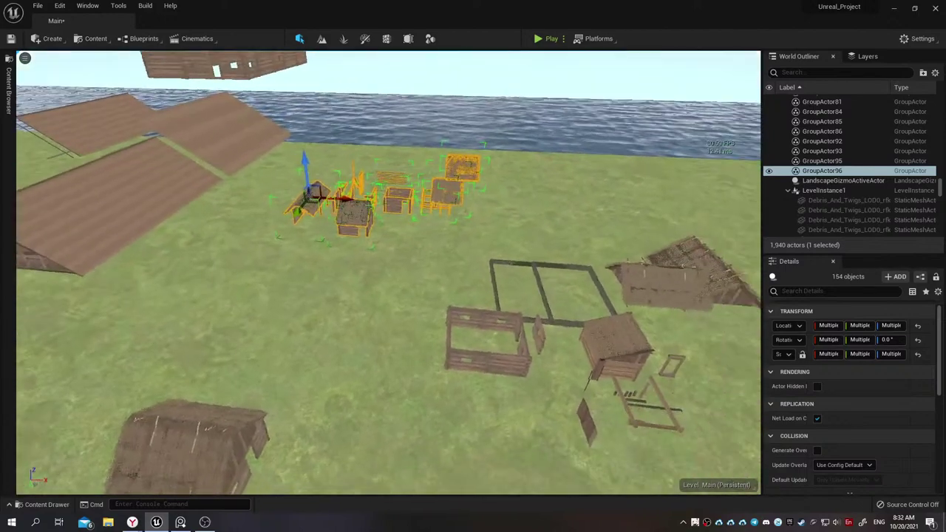
right_click(422, 222)
key(Escape)
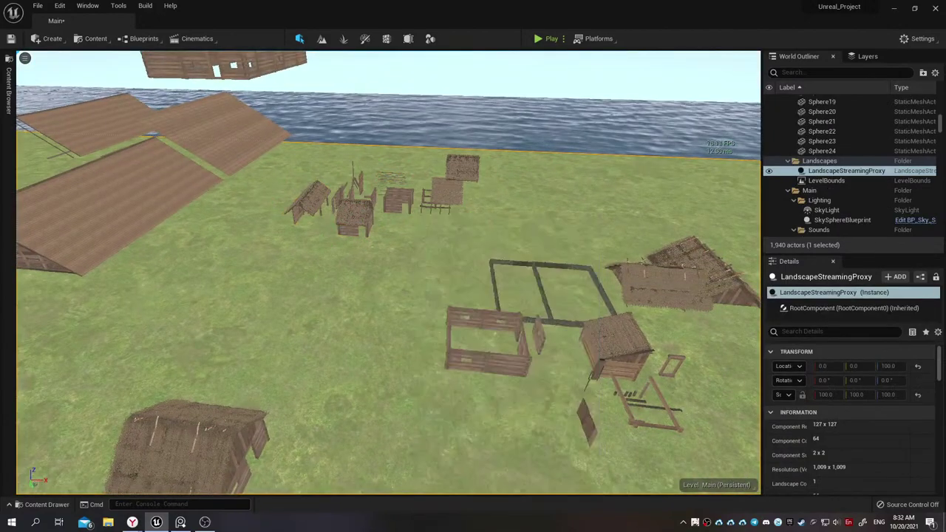
right_drag(372, 292, 367, 286)
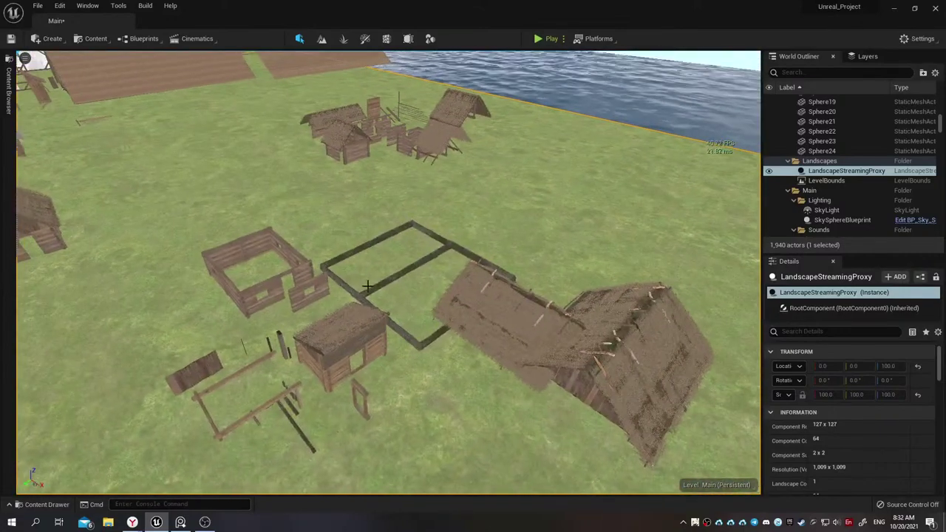
right_drag(454, 190, 454, 190)
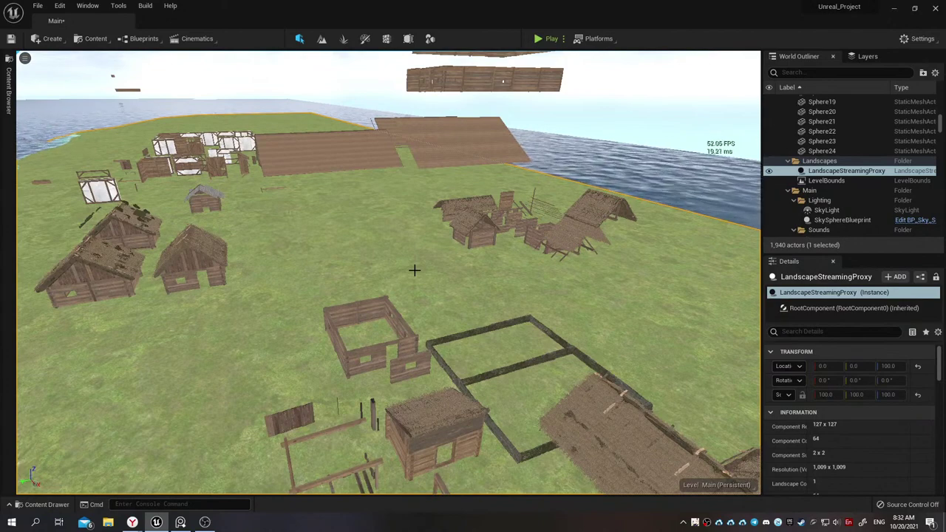
Undo the landscape selection to reselect the 154 house pieces, then view across the river
key(ctrl+z)
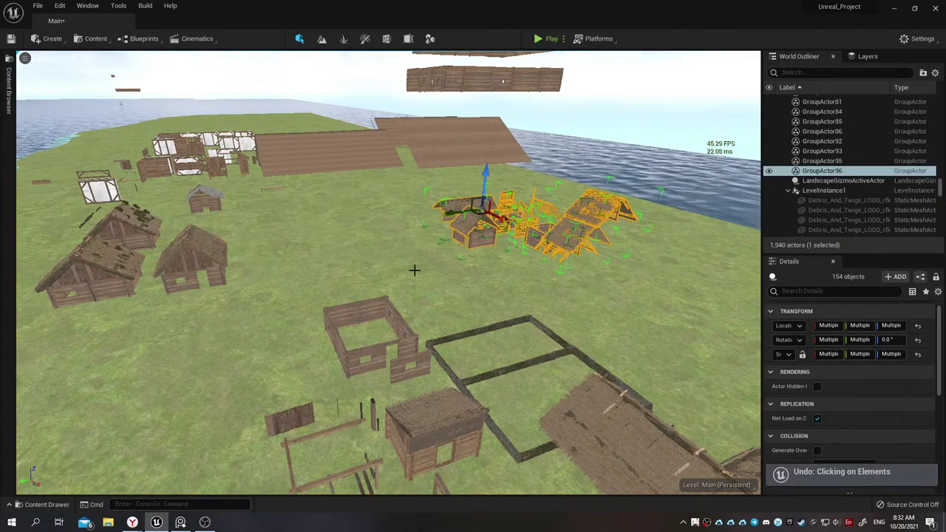
right_drag(669, 256, 669, 256)
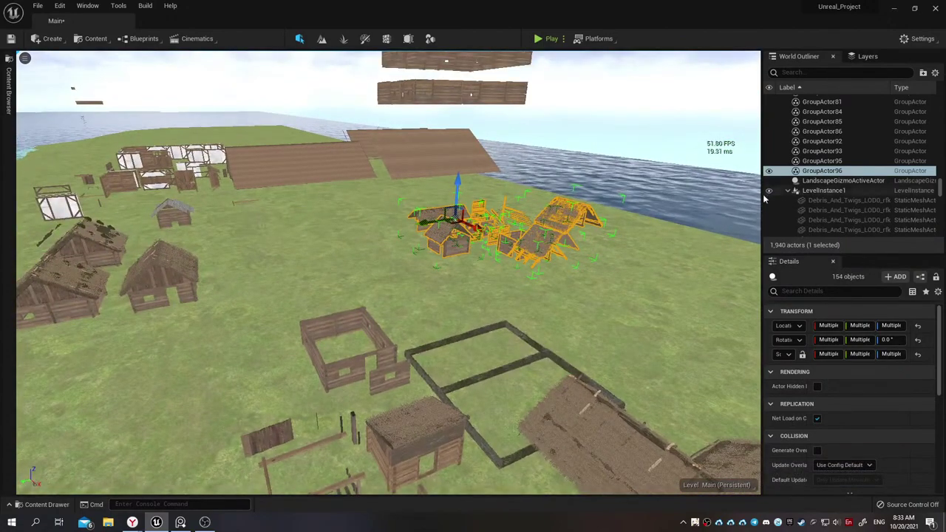
scroll(857, 191, up, 5)
scroll(858, 190, up, 5)
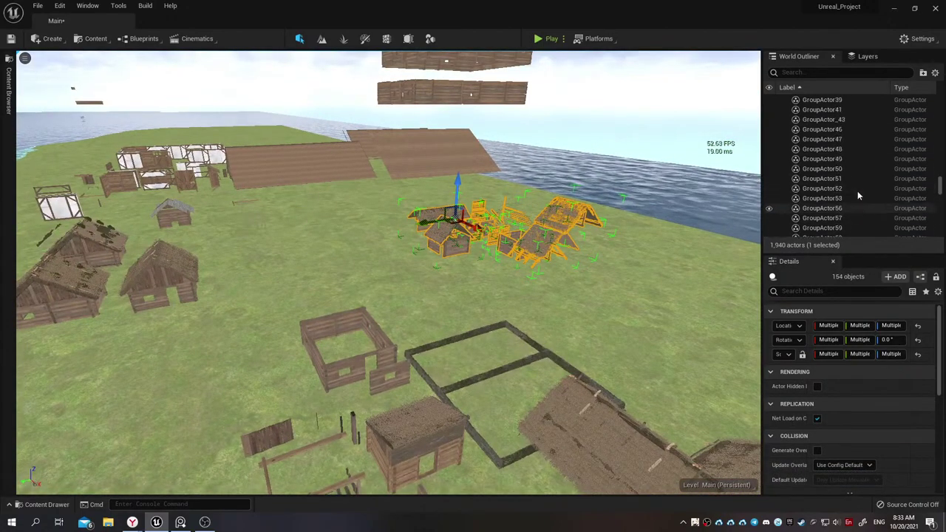
scroll(858, 190, up, 5)
scroll(857, 191, up, 5)
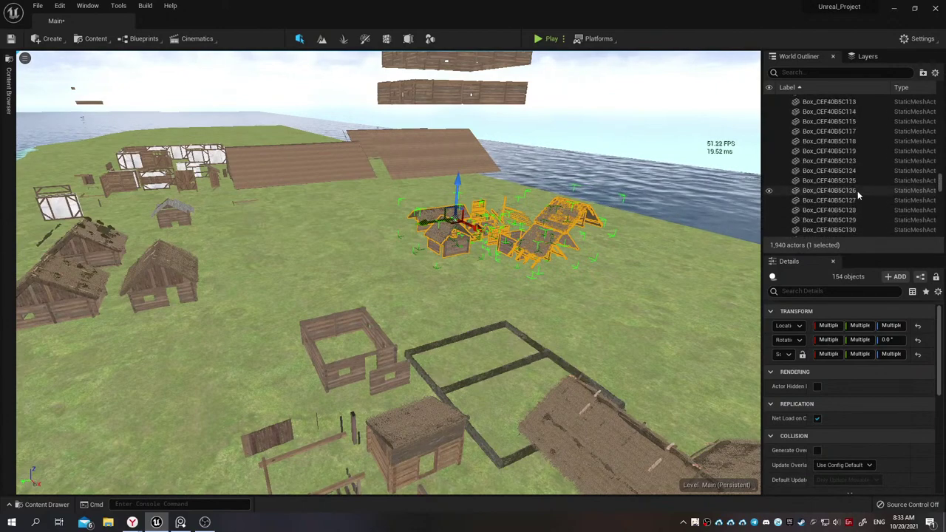
drag(941, 182, 938, 108)
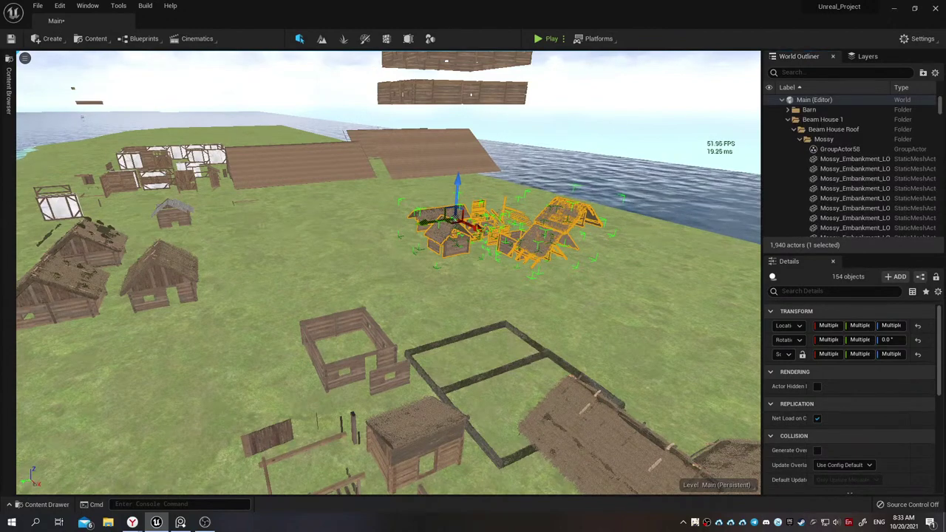
right_drag(414, 281, 414, 281)
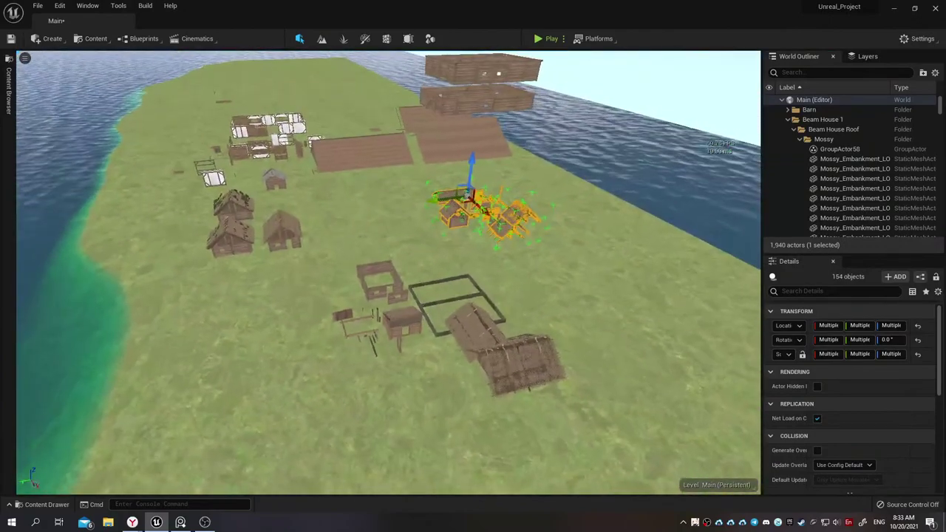
right_drag(414, 281, 414, 281)
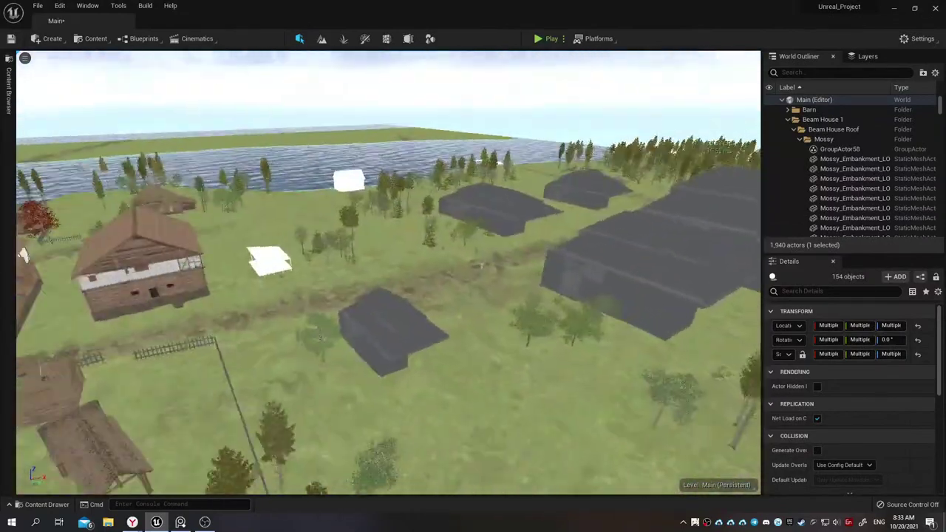
Save the Main level via Save All, then fly down onto the field of loose beams
right_drag(95, 431, 95, 431)
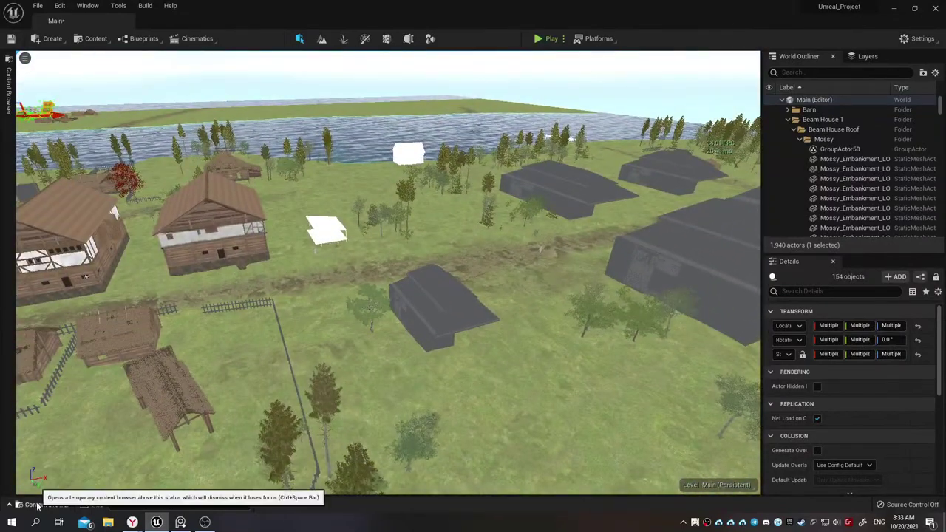
click(41, 504)
click(93, 336)
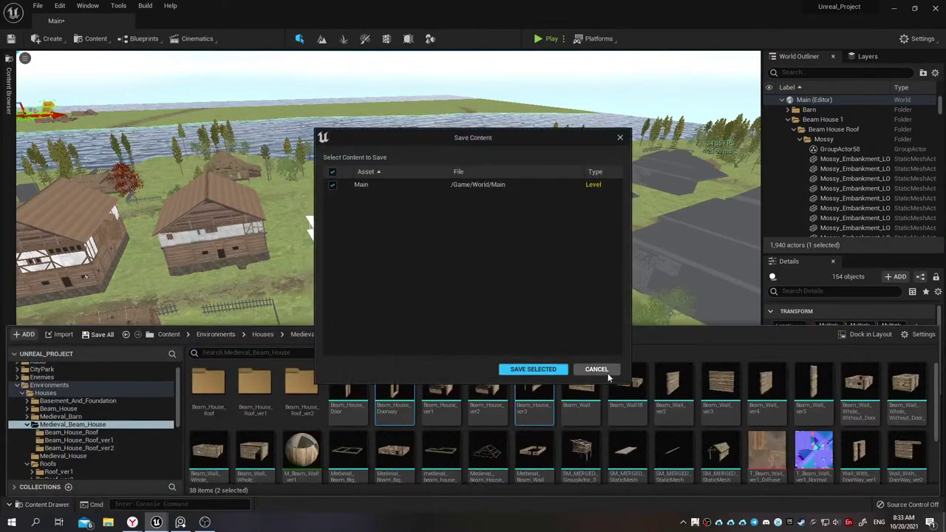
click(553, 373)
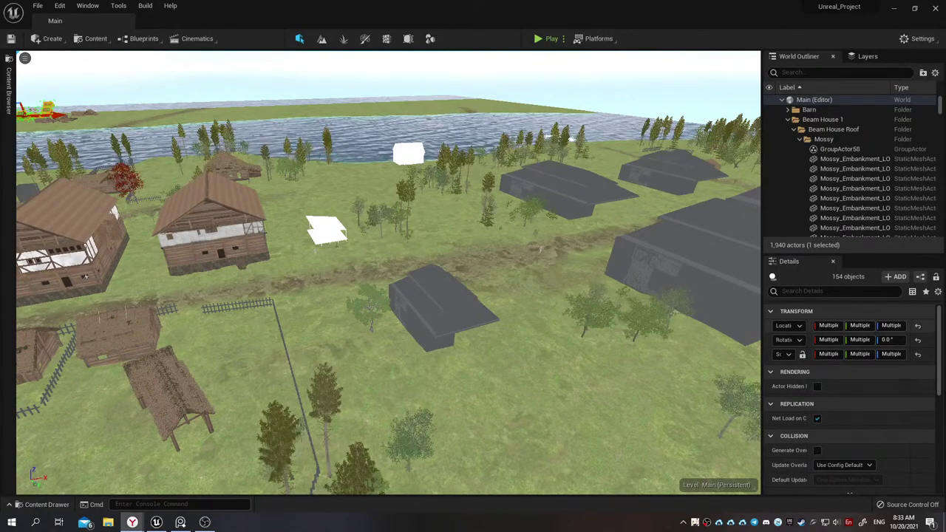
mouse_move(377, 296)
right_down()
mouse_move(376, 325)
mouse_move(505, 258)
right_up()
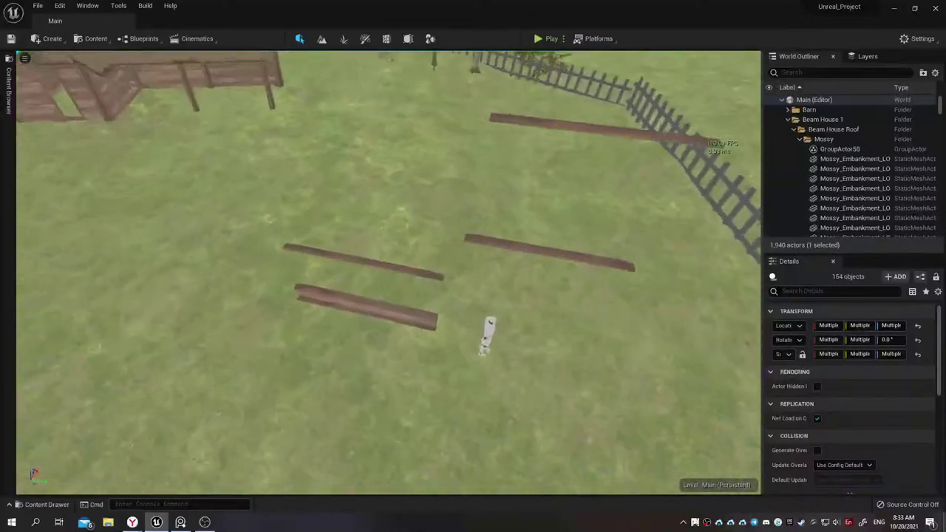
Select five loose beams in the field and undo their accidental move
click(546, 236)
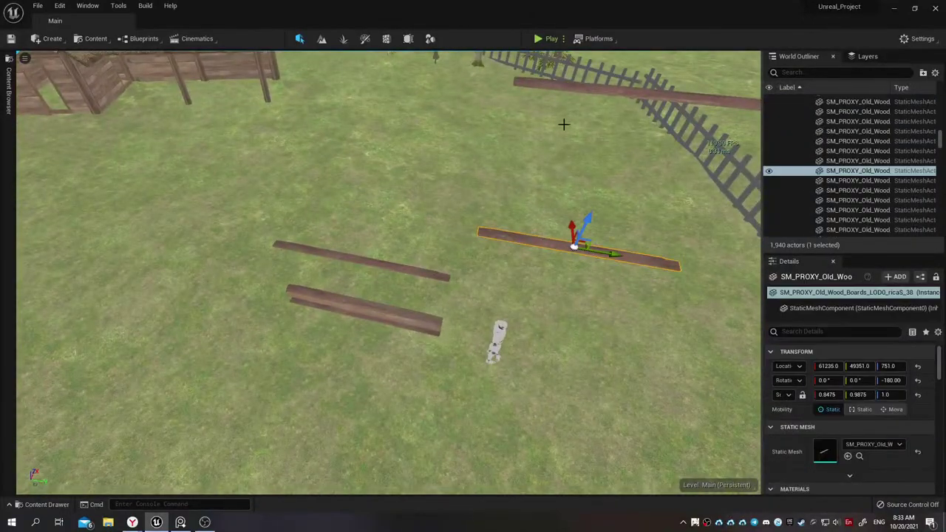
ctrl+click(573, 85)
ctrl+click(413, 268)
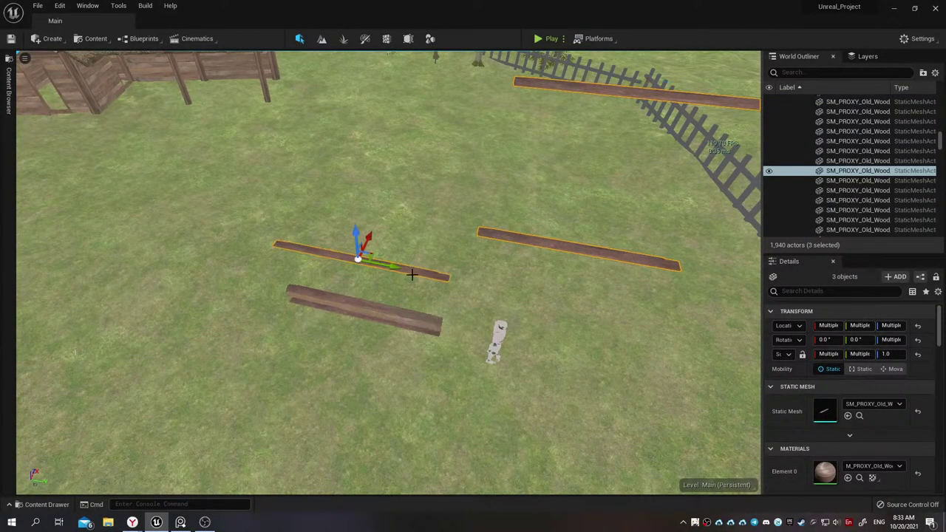
ctrl+click(406, 318)
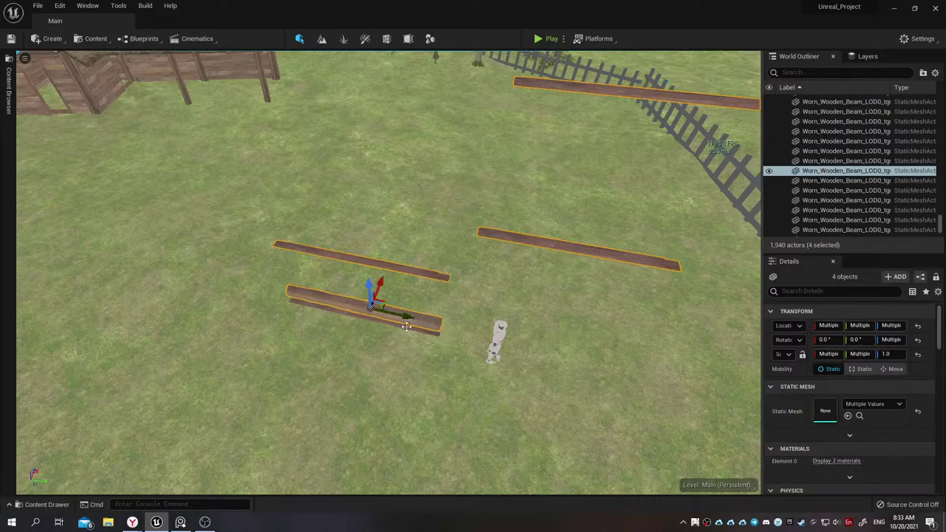
ctrl+click(406, 325)
mouse_move(406, 325)
right_down()
mouse_move(443, 281)
mouse_move(447, 311)
right_up()
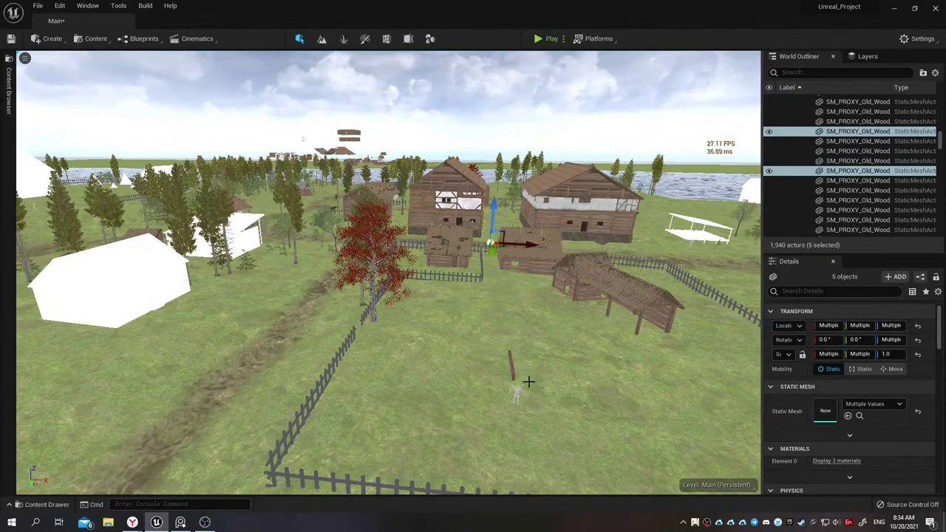
key(ctrl+z)
Add a sixth beam, delete all six stray beams, and select the last remaining one
mouse_move(528, 382)
right_down()
mouse_move(533, 414)
mouse_move(489, 252)
right_up()
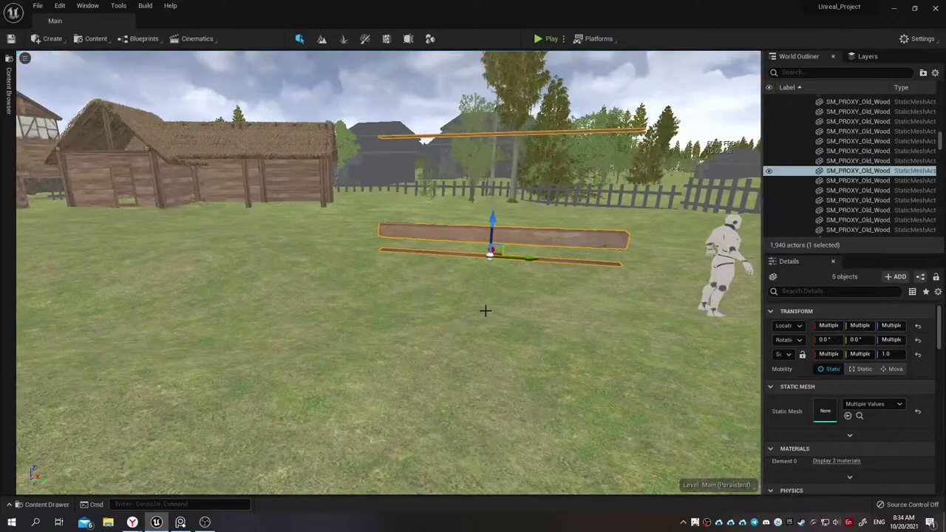
mouse_move(485, 311)
right_down()
mouse_move(533, 318)
mouse_move(519, 316)
right_up()
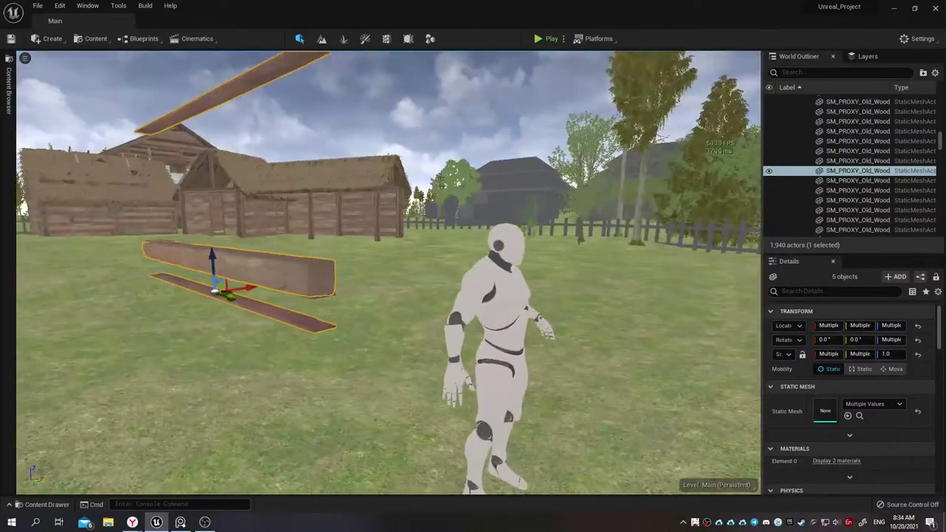
ctrl+click(316, 298)
mouse_move(316, 297)
right_down()
mouse_move(326, 244)
mouse_move(325, 318)
right_up()
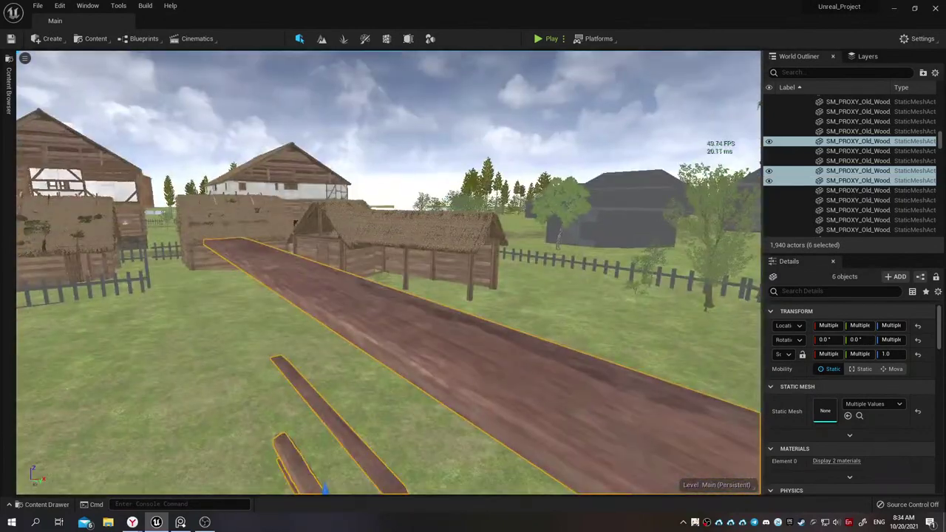
scroll(326, 318, down, 5)
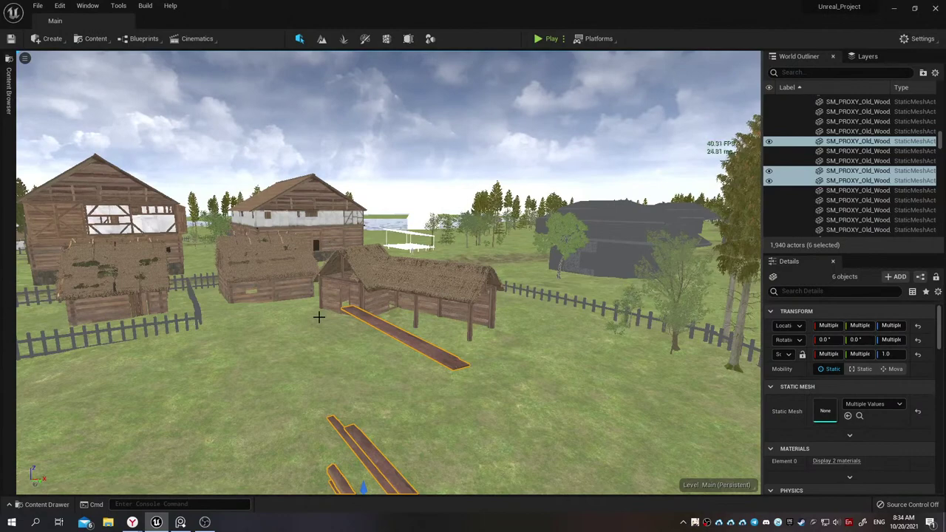
right_drag(351, 261, 350, 318)
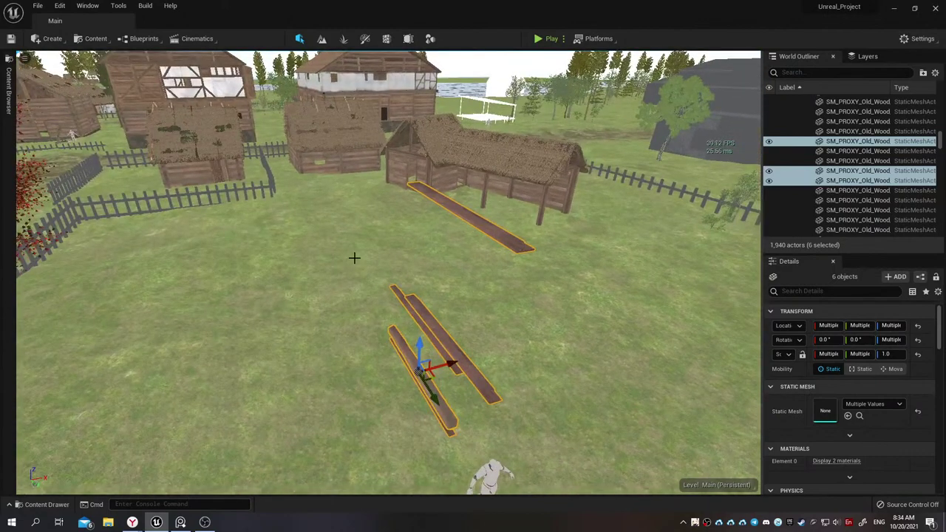
key(Delete)
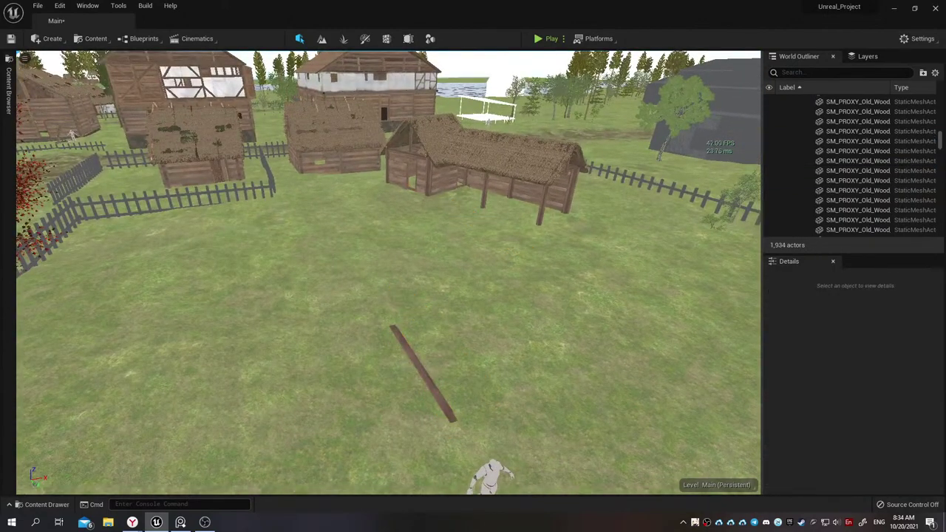
click(421, 374)
Delete the last stray beam from the field
key(Delete)
mouse_move(422, 373)
right_down()
mouse_move(421, 296)
mouse_move(422, 340)
mouse_move(377, 360)
right_up()
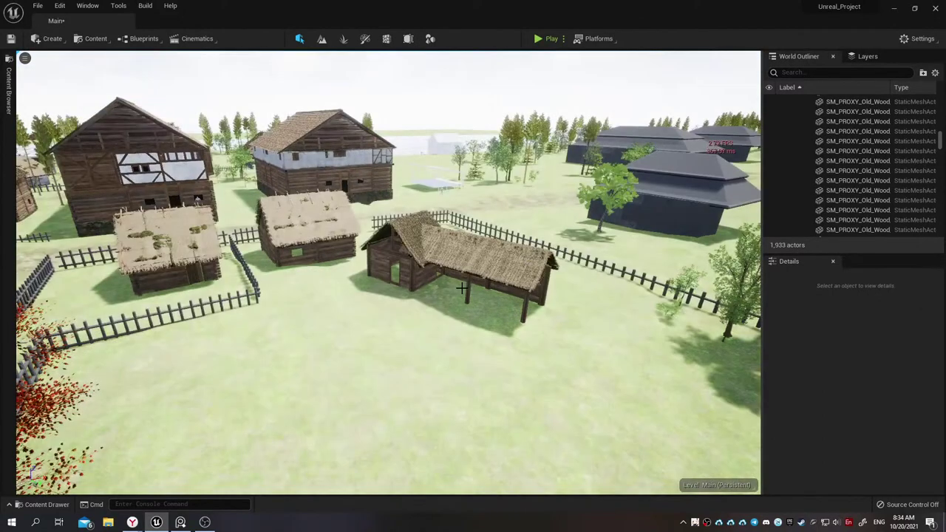
mouse_move(419, 327)
right_down()
mouse_move(400, 347)
mouse_move(355, 348)
right_up()
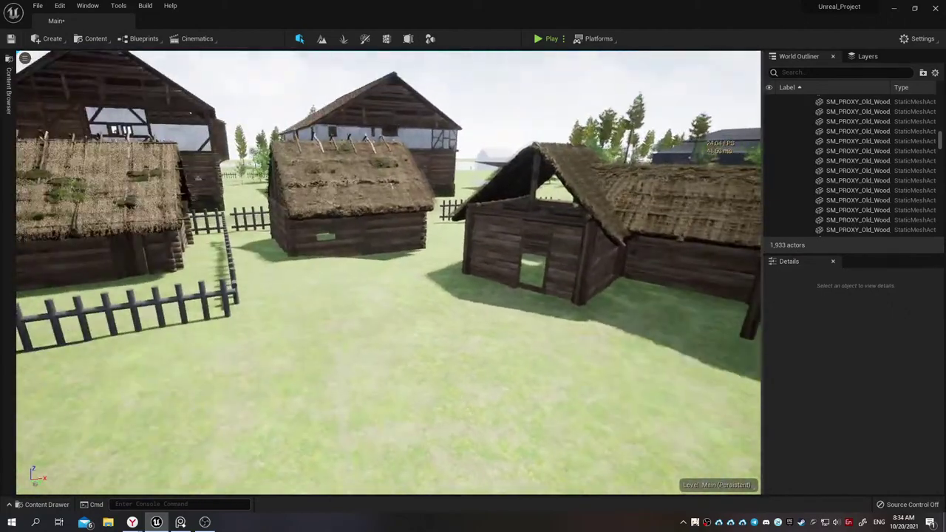
Save the modified Main map through Save All, leaving 1,933 actors
click(44, 505)
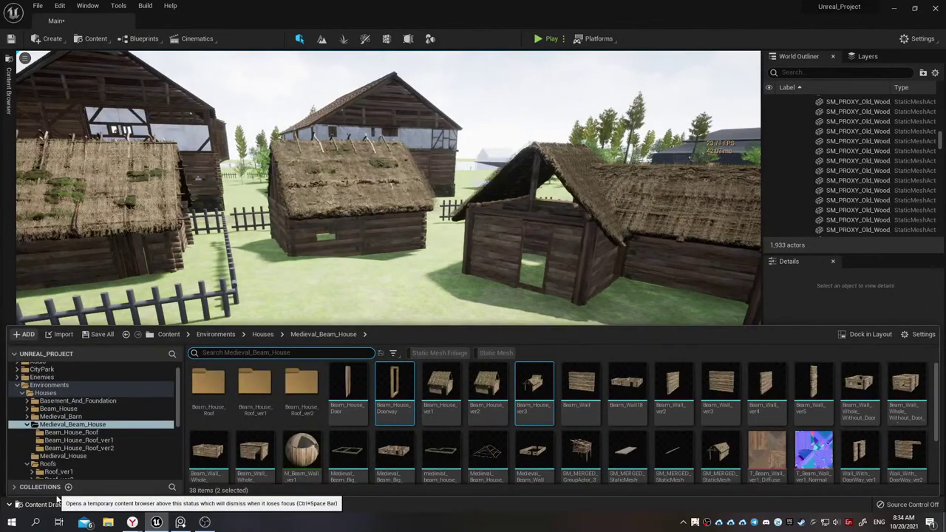
click(97, 338)
click(539, 369)
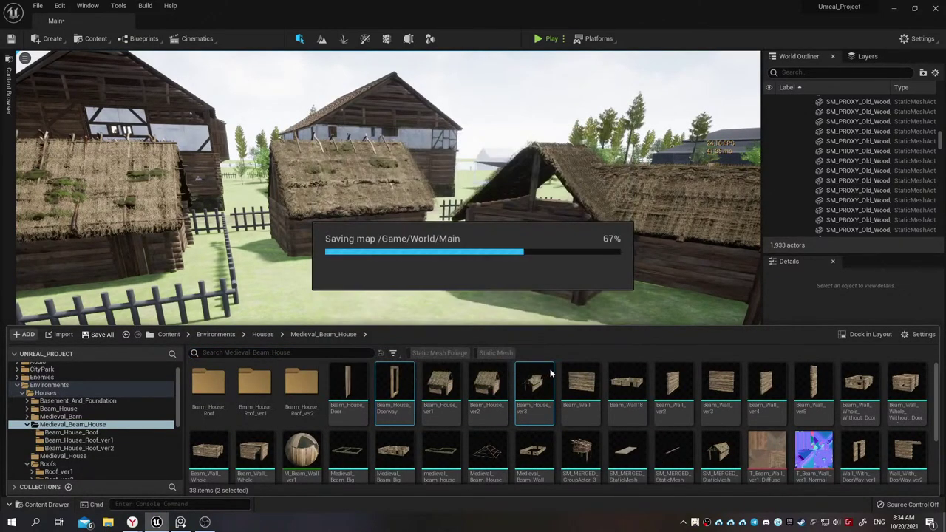
mouse_move(491, 316)
right_down()
mouse_move(473, 318)
mouse_move(473, 266)
mouse_move(473, 318)
mouse_move(473, 266)
mouse_move(473, 281)
right_up()
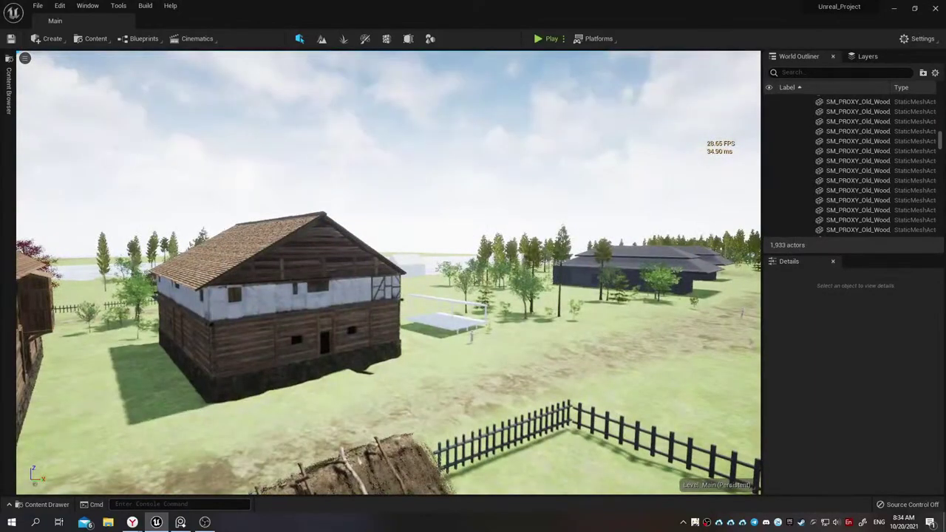
right_drag(474, 281, 302, 353)
right_drag(401, 334, 400, 355)
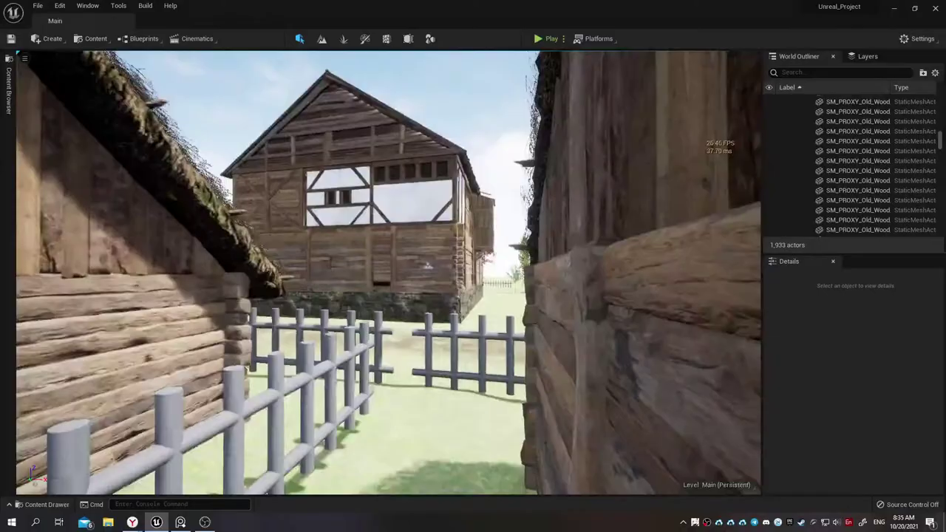
mouse_move(388, 273)
right_down()
mouse_move(415, 251)
mouse_move(414, 222)
mouse_move(385, 237)
mouse_move(326, 237)
right_up()
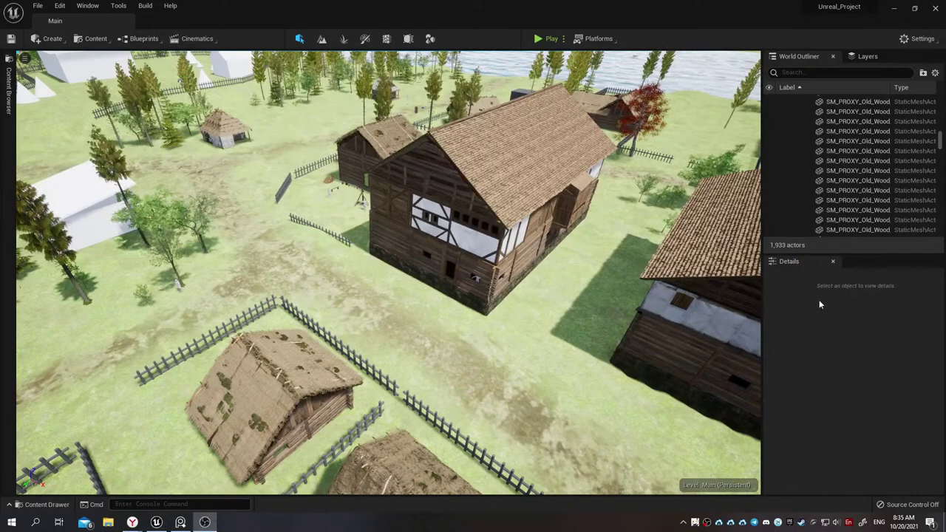
right_drag(426, 325, 399, 296)
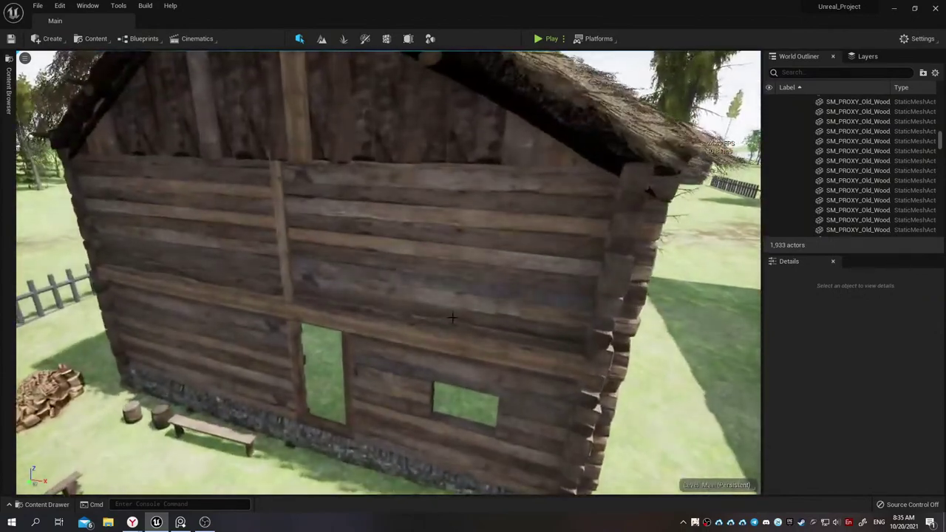
Select Beam_Wall6 and simplify its mesh at 50 percent in Modeling mode, then accept
click(452, 319)
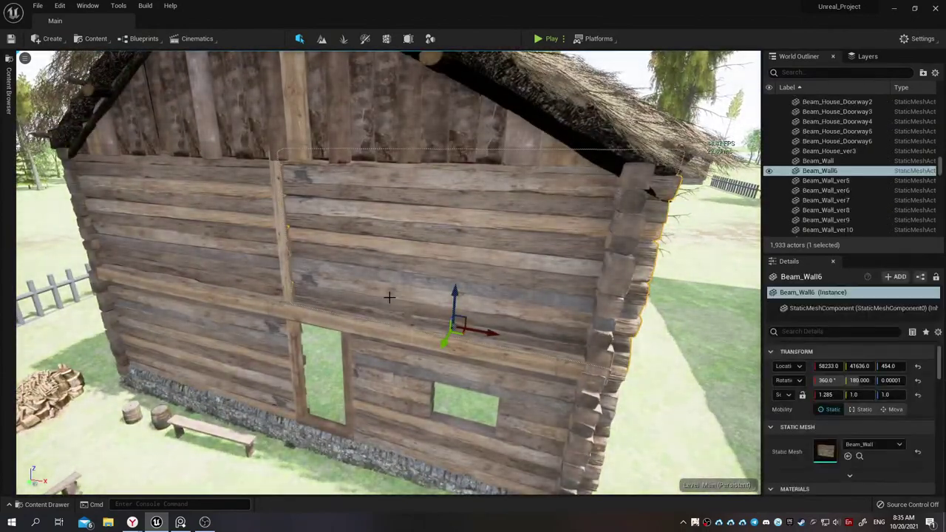
key(ctrl+space)
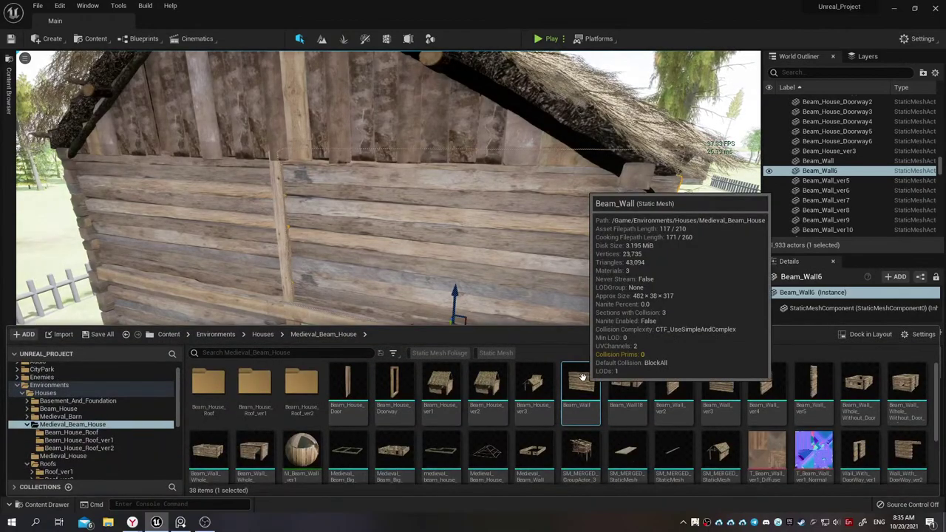
mouse_move(517, 244)
alt+mouse_down()
mouse_move(384, 252)
mouse_move(444, 296)
alt+mouse_up()
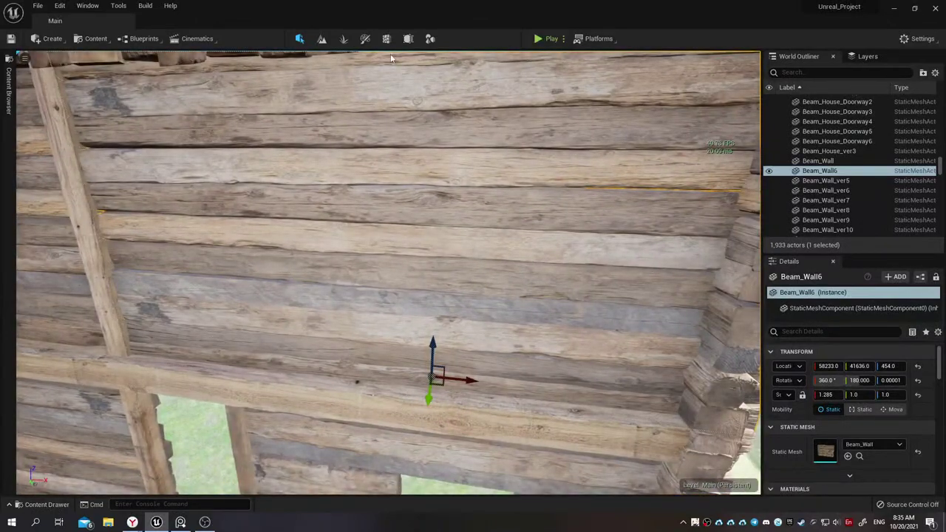
click(430, 40)
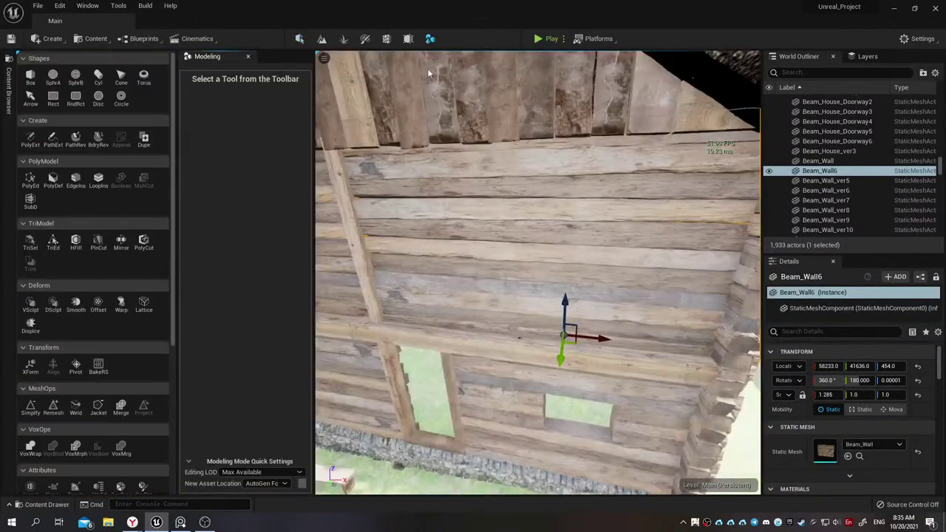
click(32, 406)
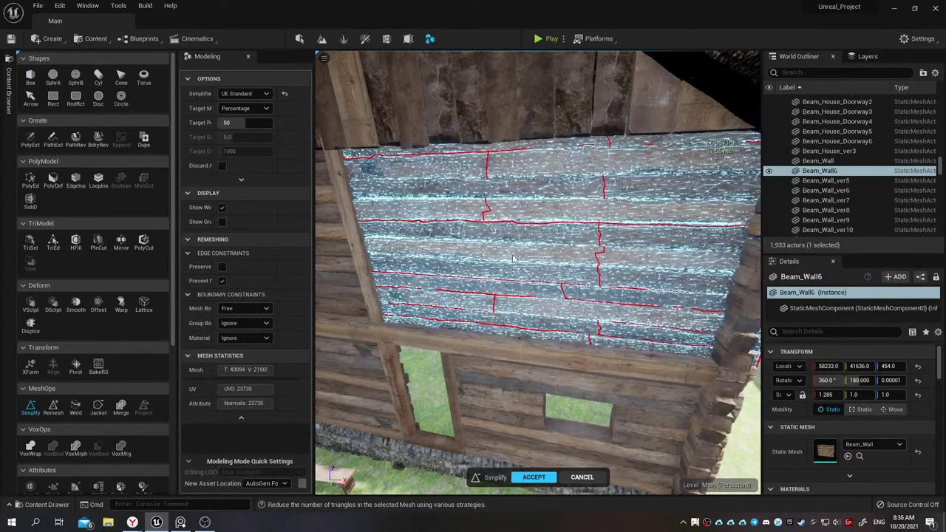
scroll(538, 273, up, 10)
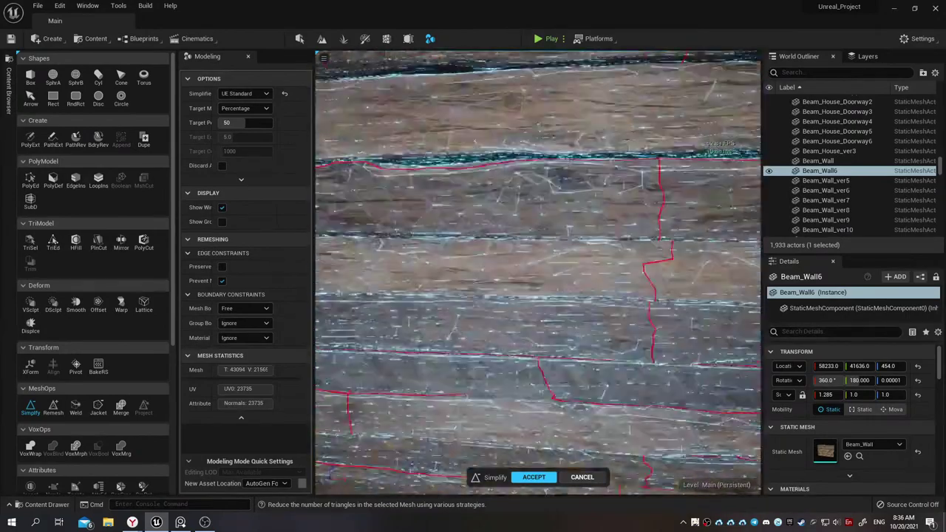
scroll(522, 444, down, 3)
scroll(522, 445, down, 2)
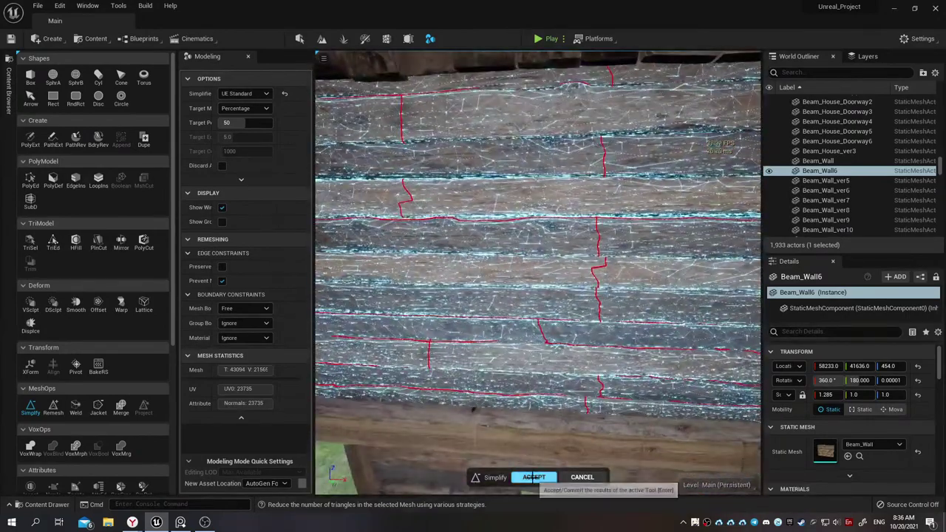
click(533, 477)
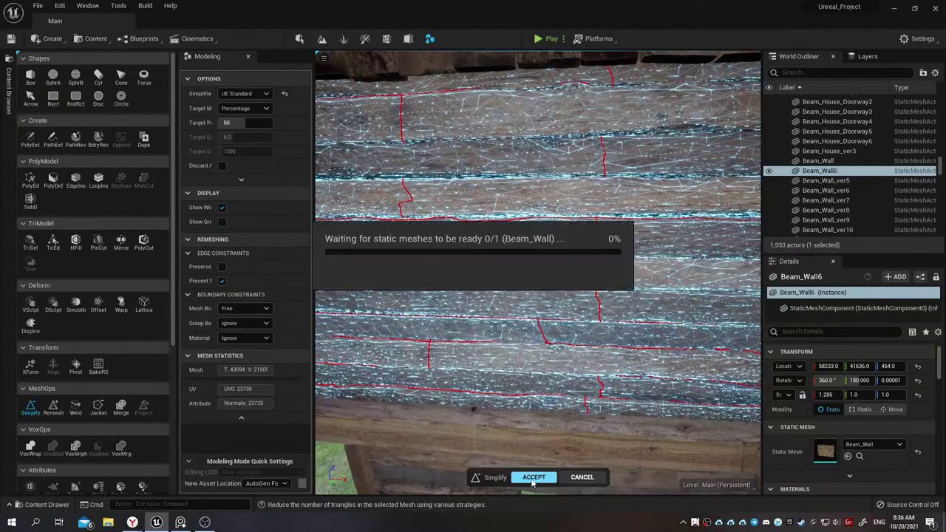
Simplify the Beam_Wall6 log wall to 50 percent, leaving 21,546 triangles
scroll(517, 405, up, 2)
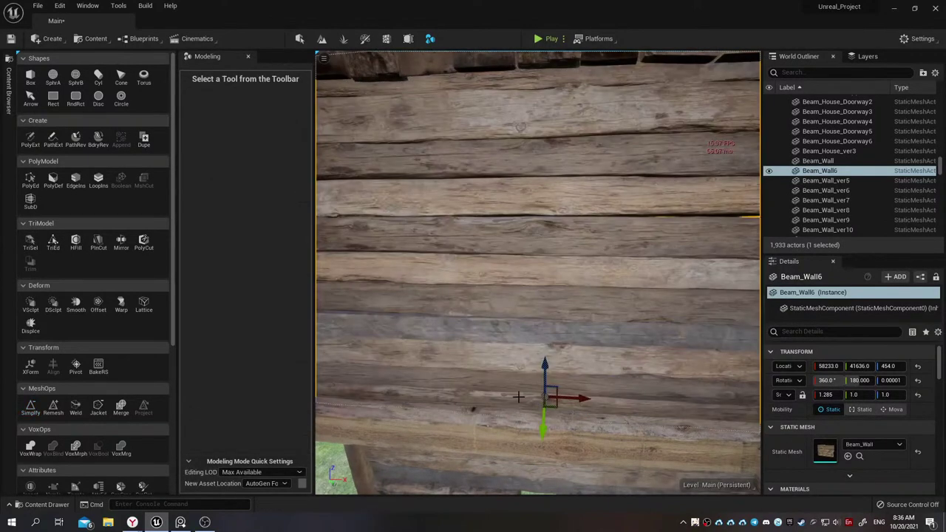
scroll(525, 381, up, 1)
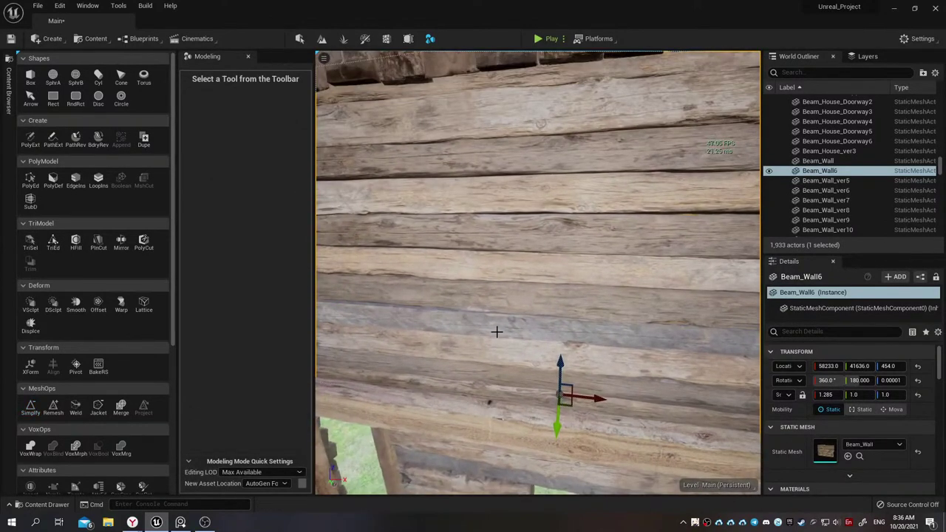
key(ctrl+space)
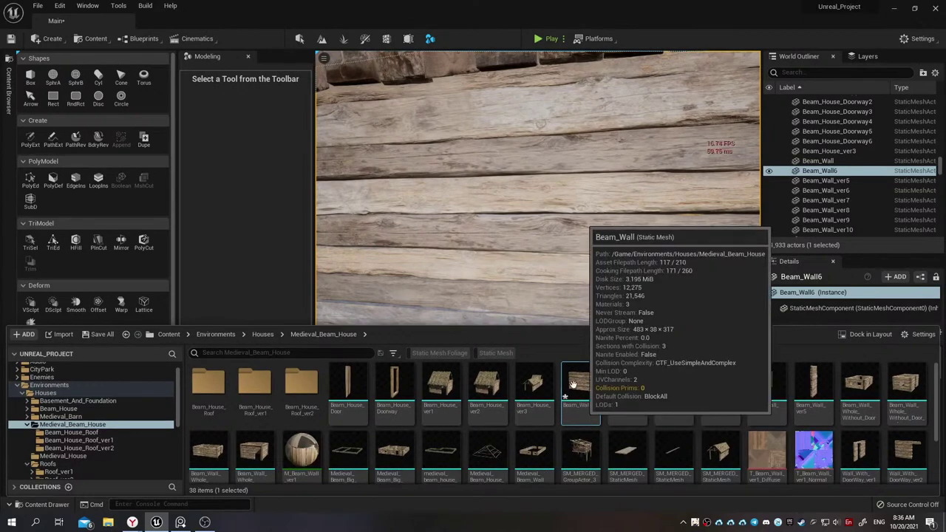
key(ctrl+space)
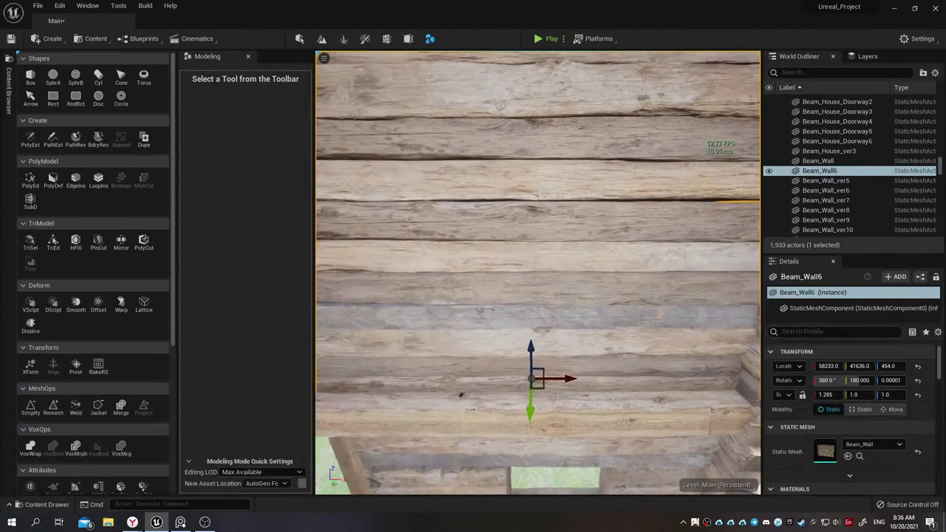
right_drag(565, 396, 569, 360)
right_drag(510, 255, 495, 255)
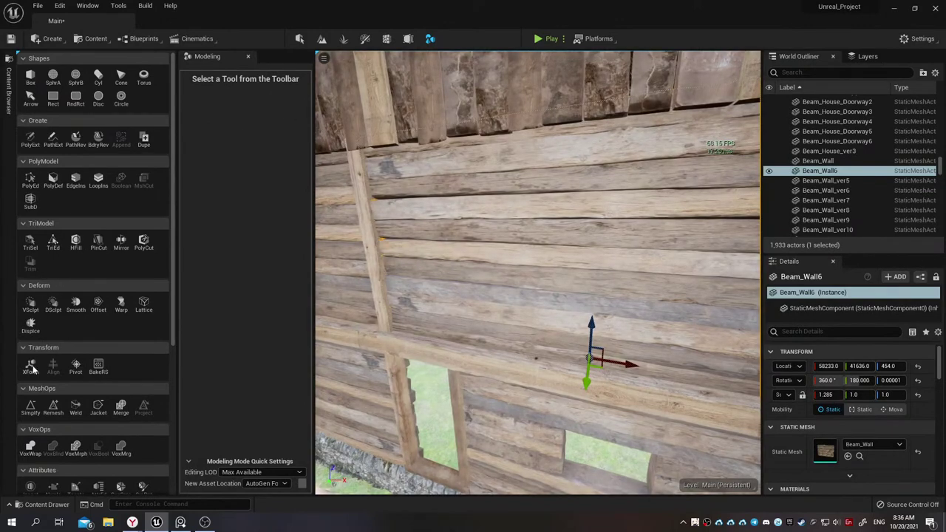
click(30, 407)
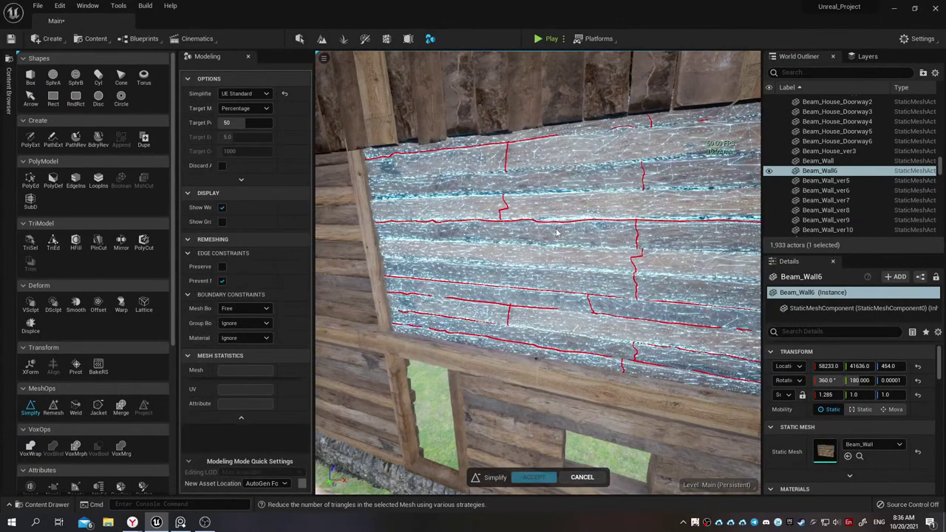
mouse_move(557, 234)
right_down()
mouse_move(533, 222)
mouse_move(532, 162)
mouse_move(539, 222)
mouse_move(518, 207)
mouse_move(517, 222)
mouse_move(533, 222)
right_up()
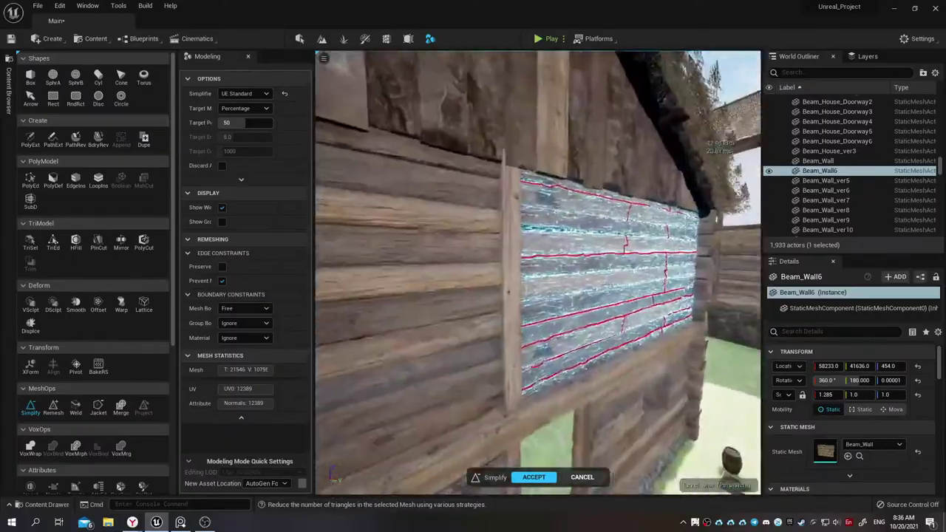
right_drag(547, 385, 572, 396)
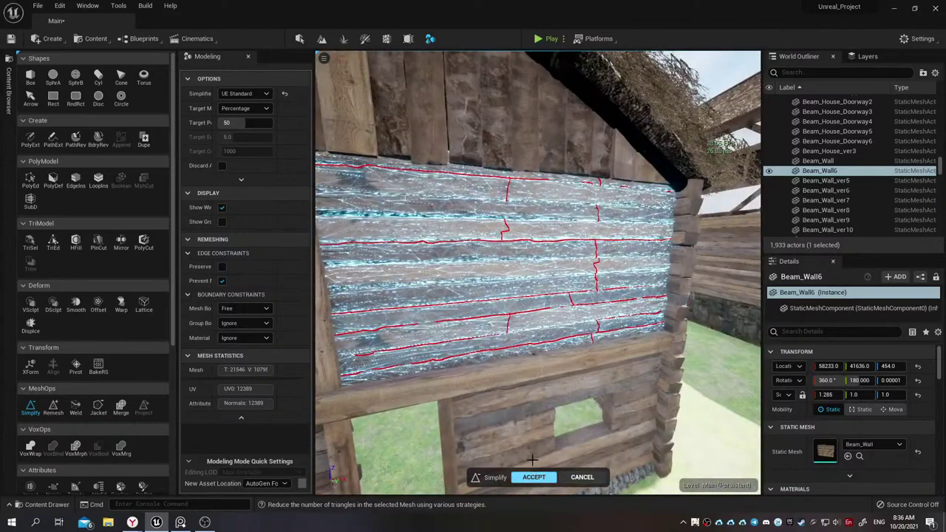
key(Return)
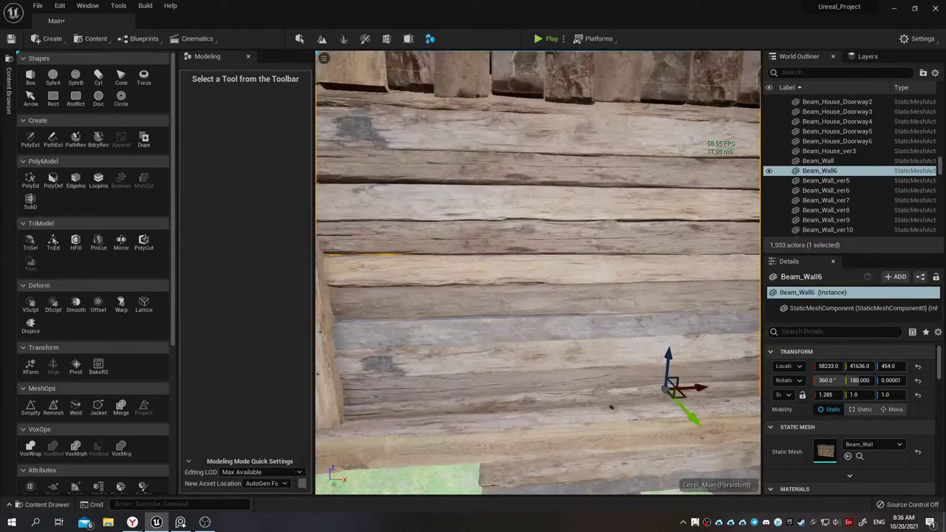
right_drag(495, 316, 495, 317)
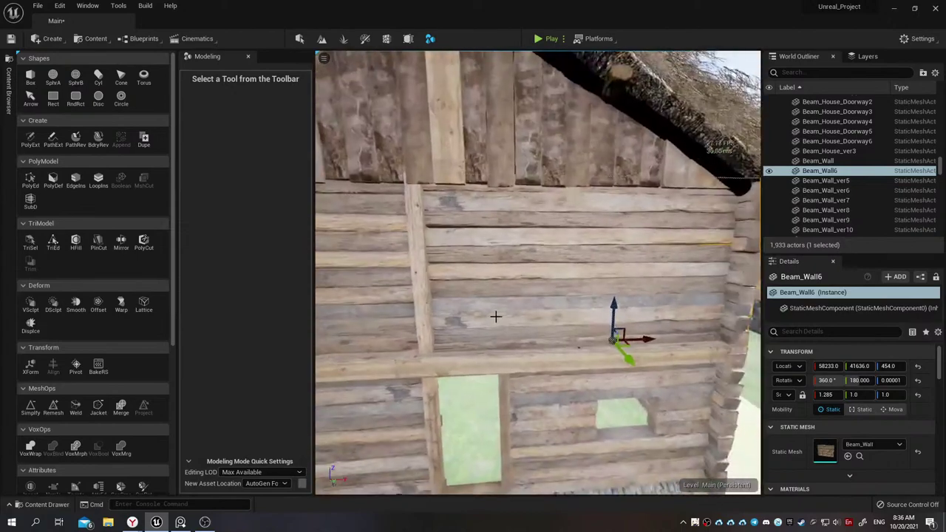
key(ctrl+space)
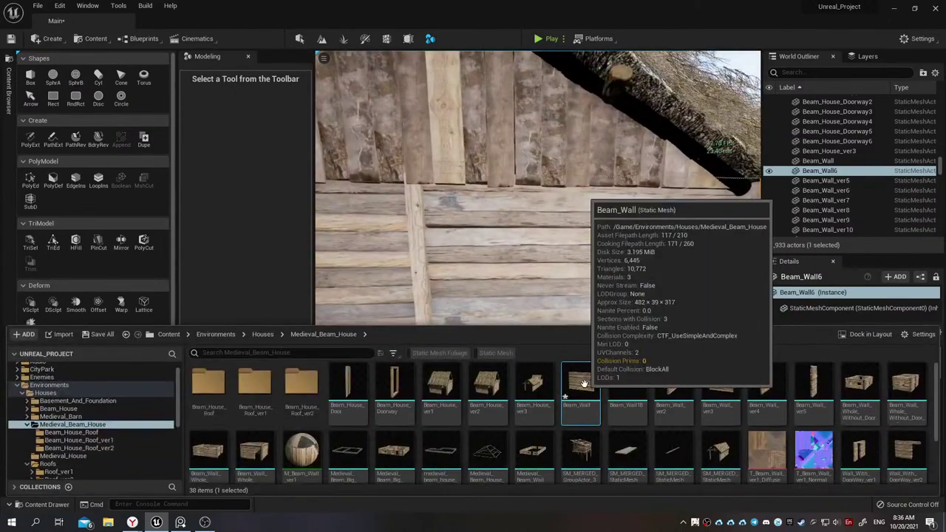
mouse_move(517, 221)
right_down()
mouse_move(475, 215)
mouse_move(478, 243)
mouse_move(491, 236)
right_up()
key(ctrl+space)
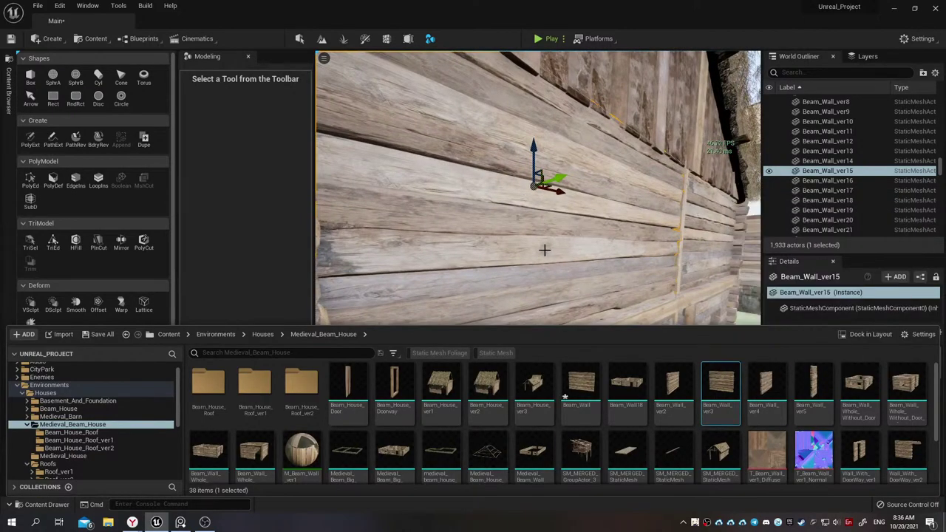
right_drag(592, 241, 592, 241)
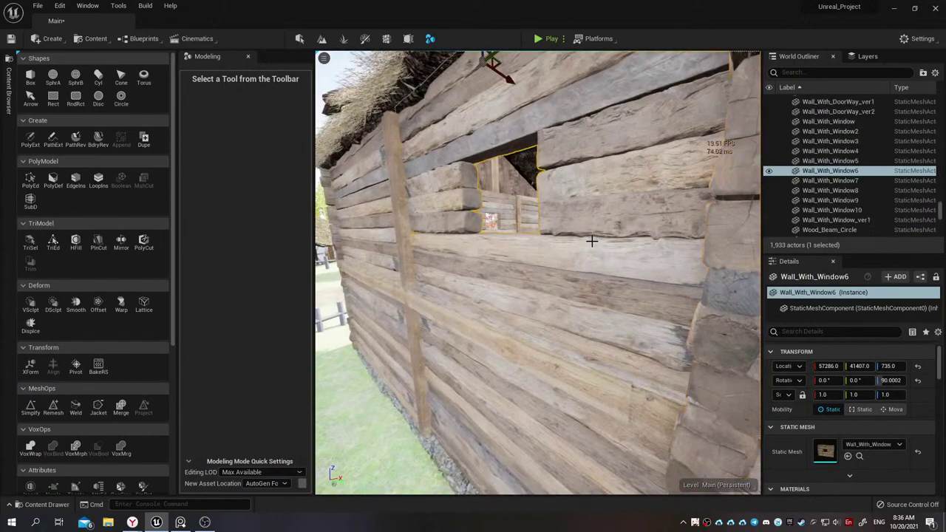
key(ctrl+space)
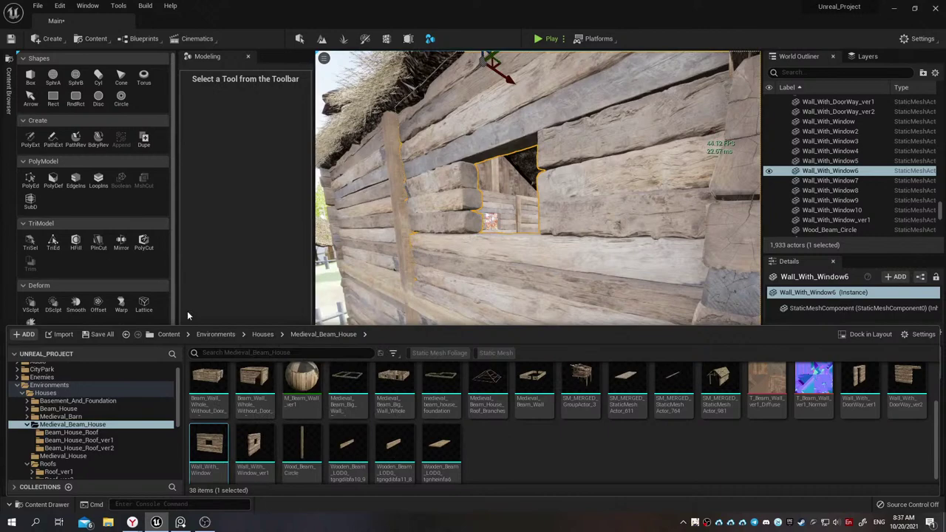
click(220, 279)
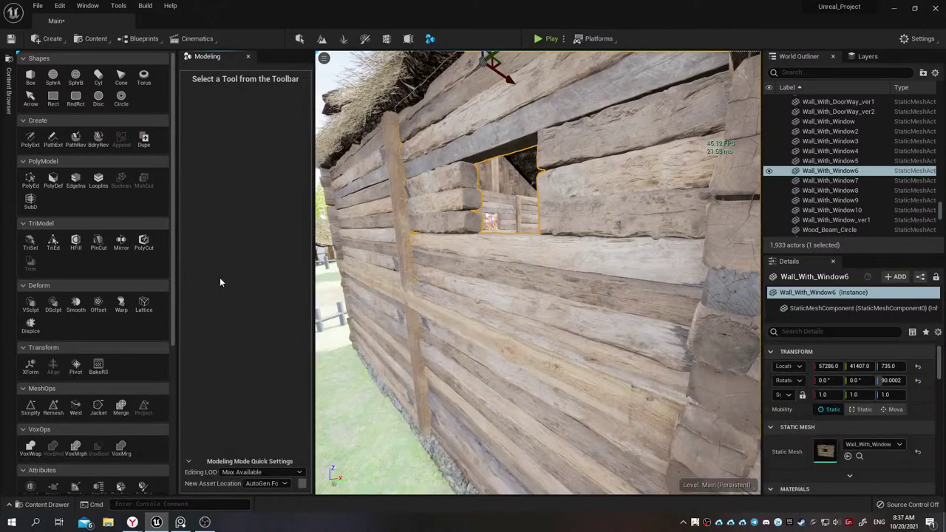
click(30, 406)
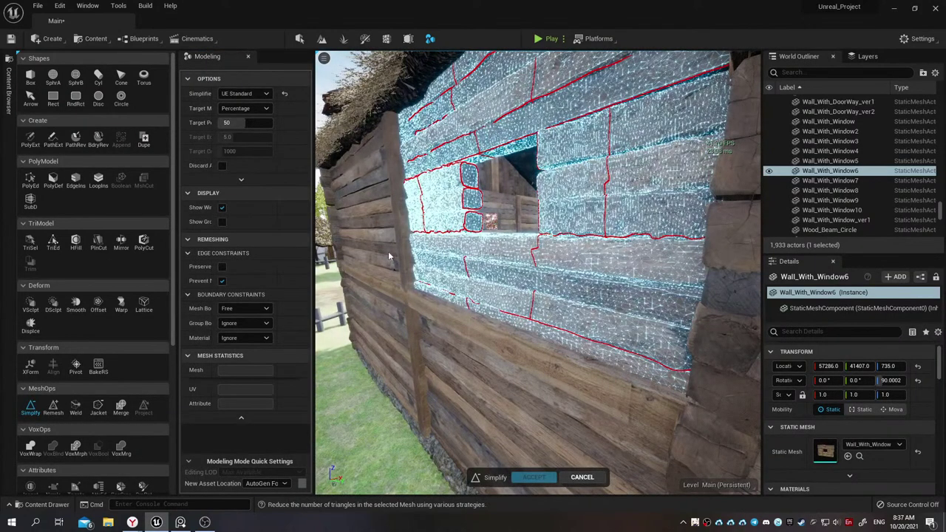
click(241, 123)
text(20)
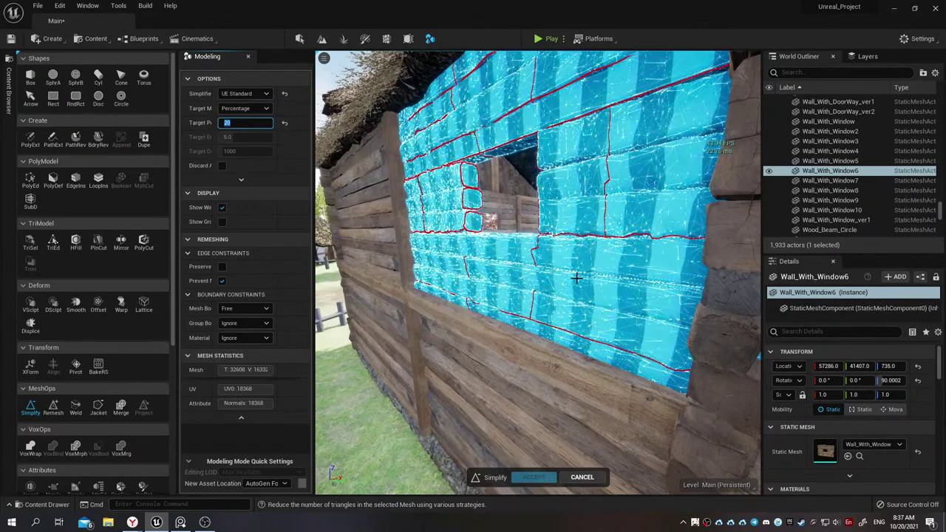
right_drag(575, 278, 517, 281)
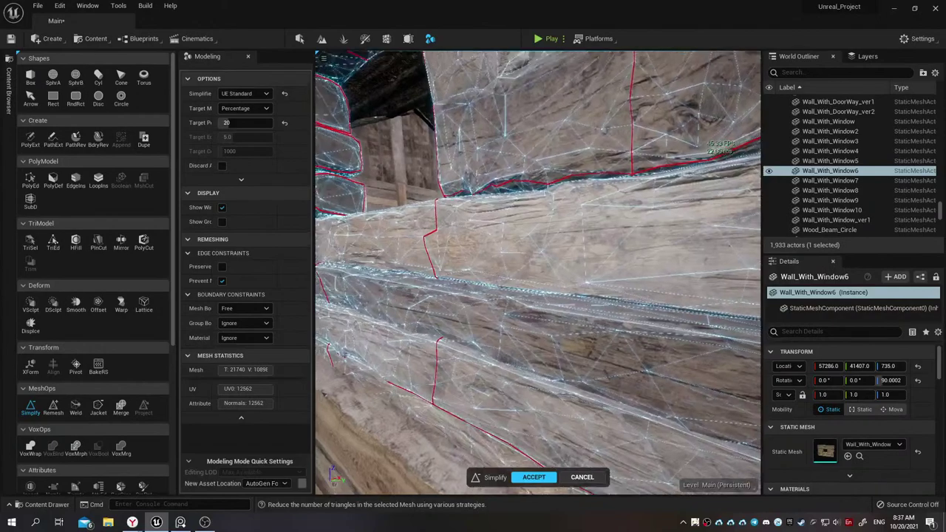
mouse_move(517, 281)
right_down()
mouse_move(556, 405)
mouse_move(547, 414)
right_up()
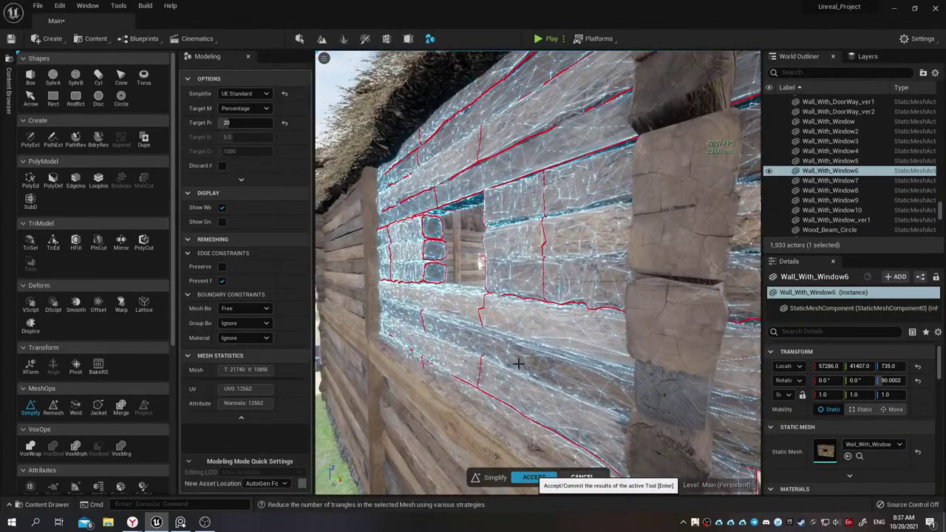
key(Return)
right_drag(519, 336, 519, 336)
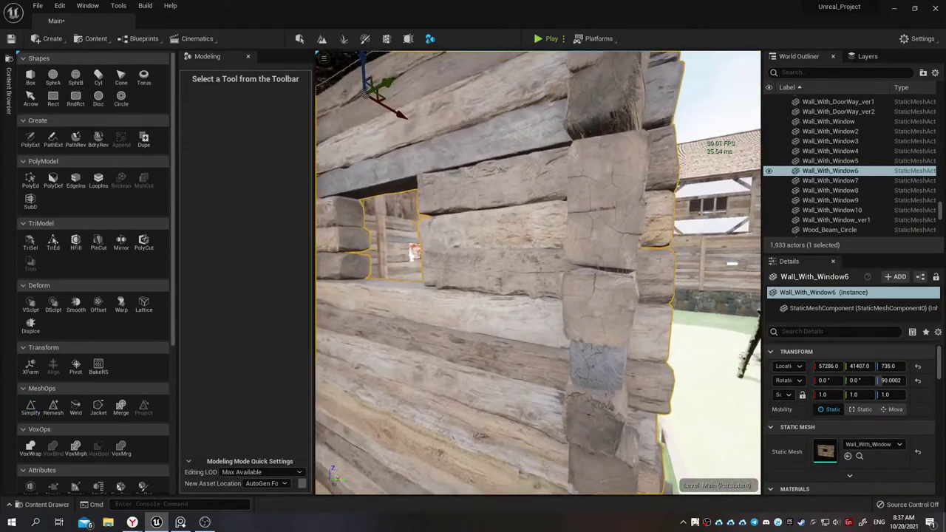
Browse the house assets in the Content Drawer to compare the wall meshes
right_drag(453, 289, 454, 289)
key(ctrl+space)
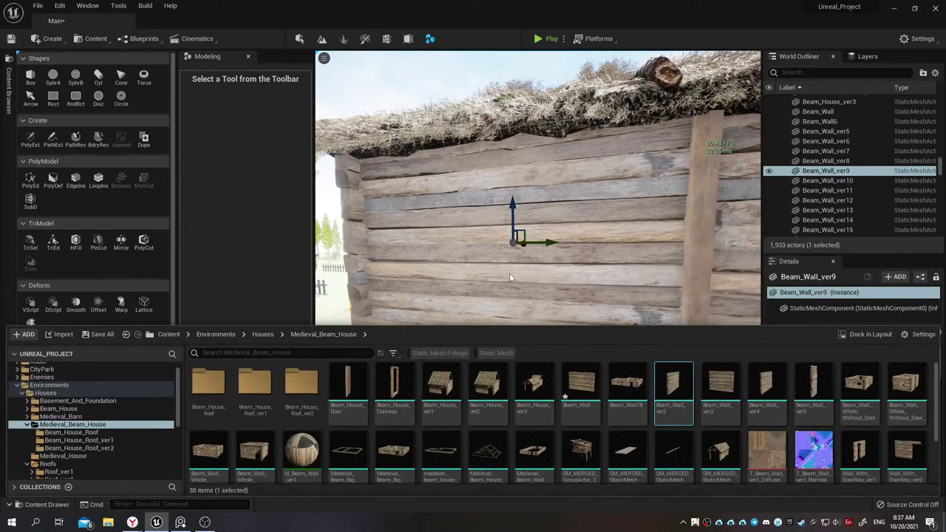
right_drag(636, 281, 636, 281)
right_drag(627, 223, 627, 223)
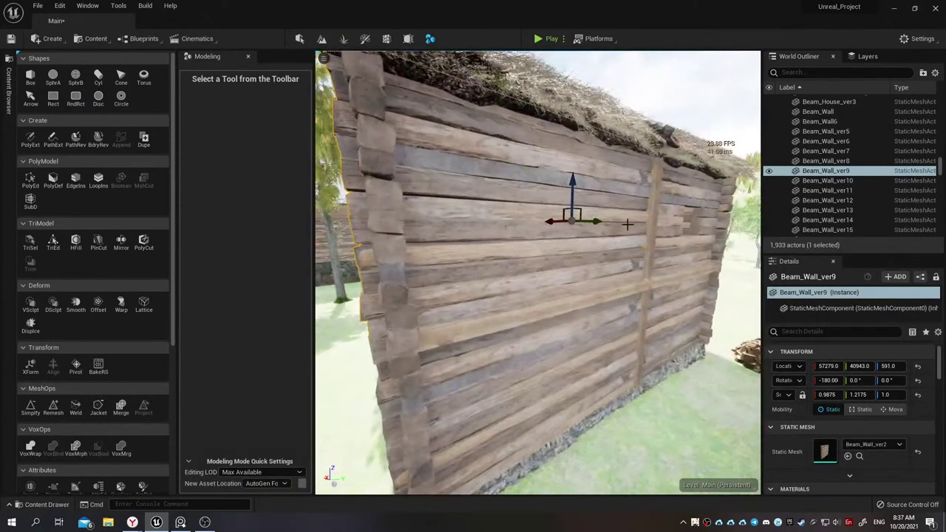
key(ctrl+space)
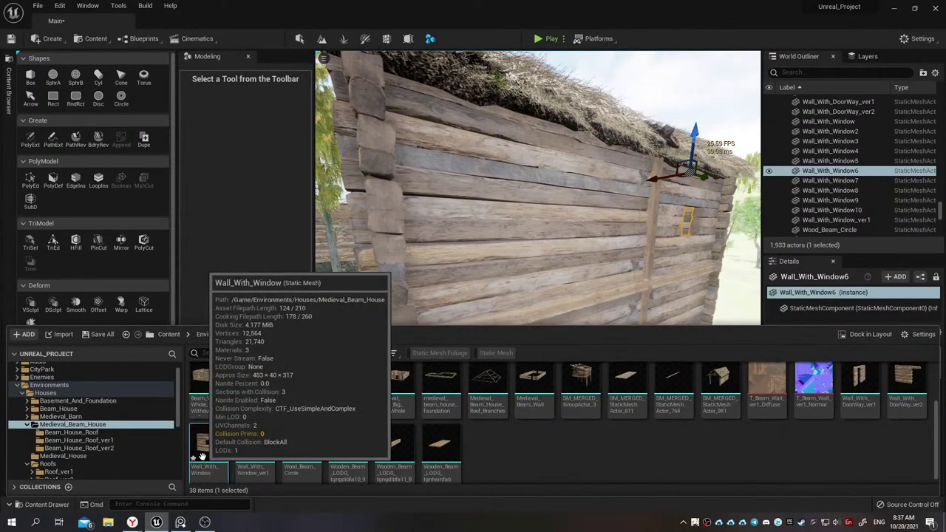
click(228, 229)
Simplify Wall_With_Window6 to 30 percent, about 6,522 triangles, and accept it
click(31, 407)
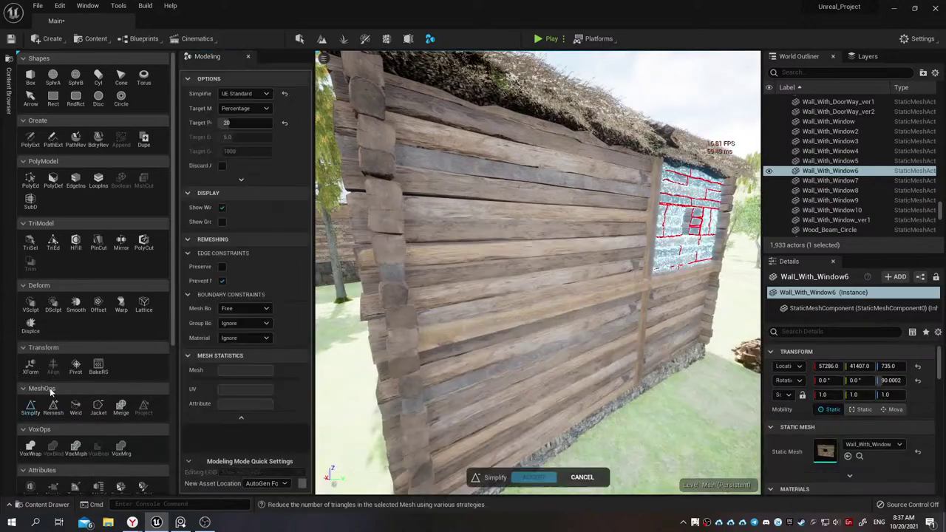
right_drag(553, 280, 606, 277)
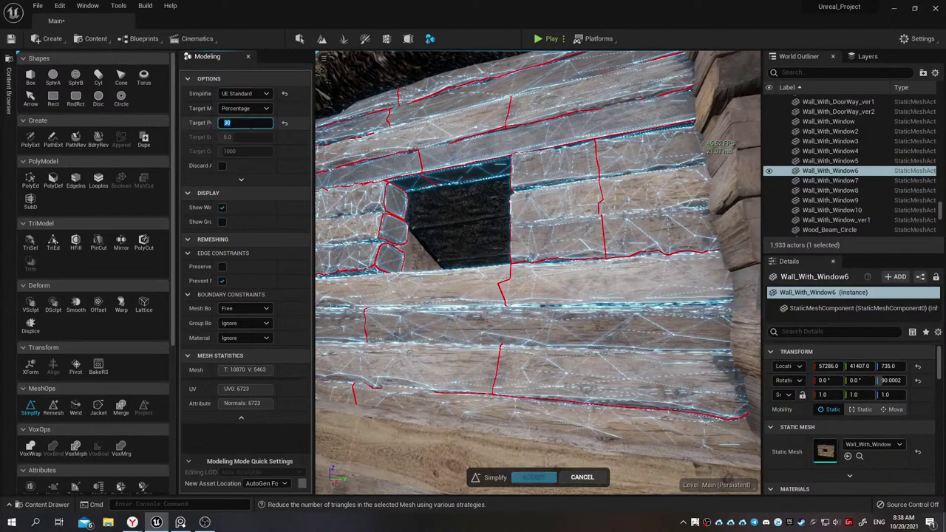
right_drag(520, 237, 520, 238)
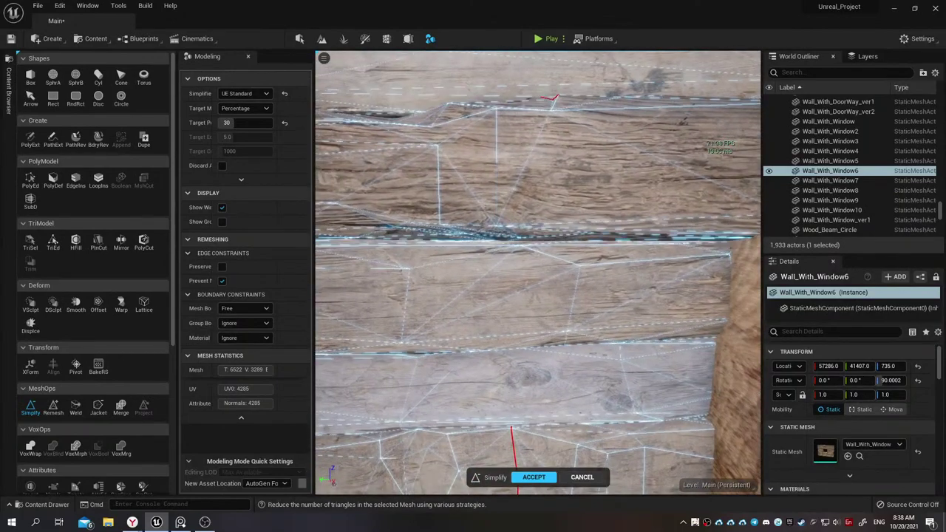
click(525, 477)
right_drag(519, 427, 519, 427)
right_drag(478, 392, 478, 392)
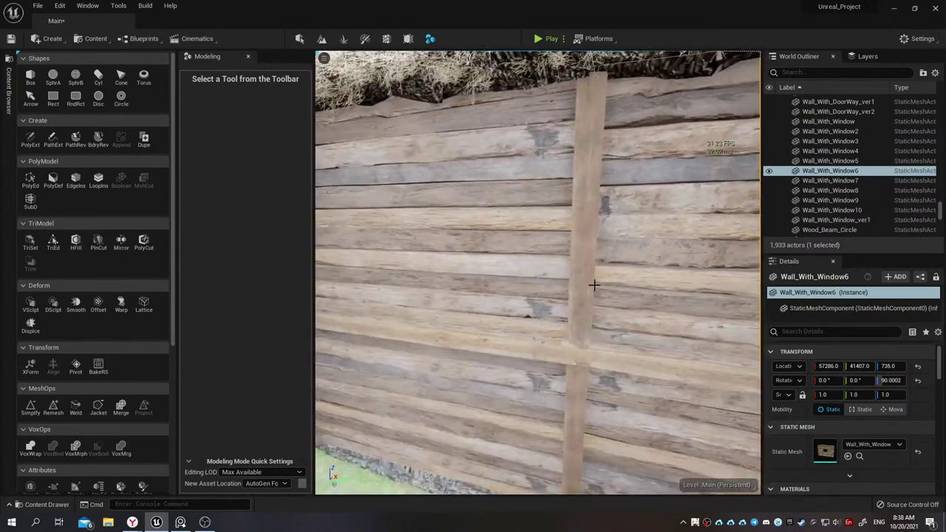
Select the vertical wooden beam and find its mesh asset in the Content Drawer
click(584, 278)
key(f)
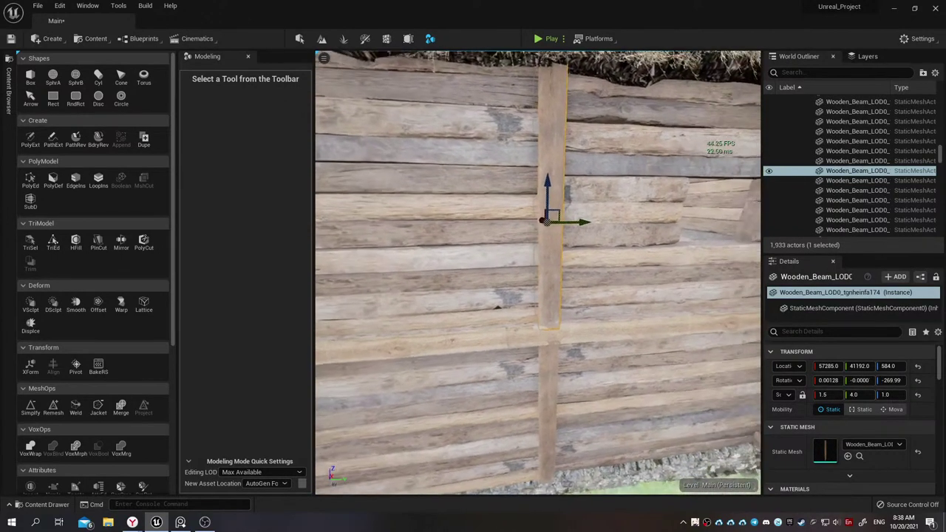
key(ctrl+b)
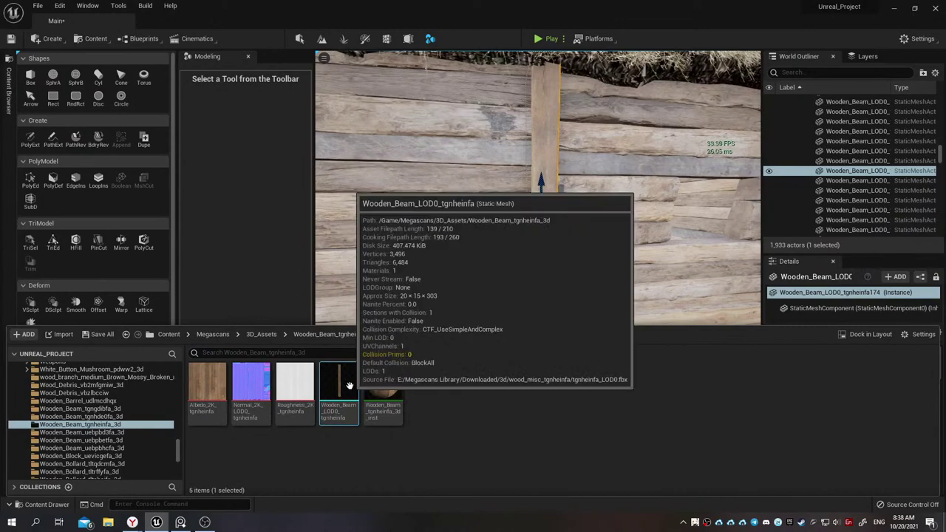
key(ctrl+space)
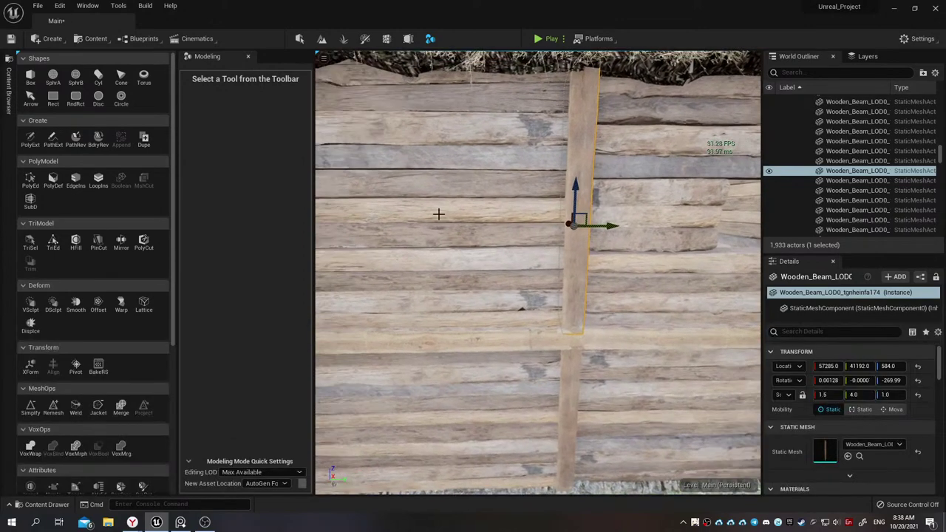
Locate the log wall's mesh asset, then select the Beam_Wall_ver10 wall piece
click(439, 215)
key(ctrl+b)
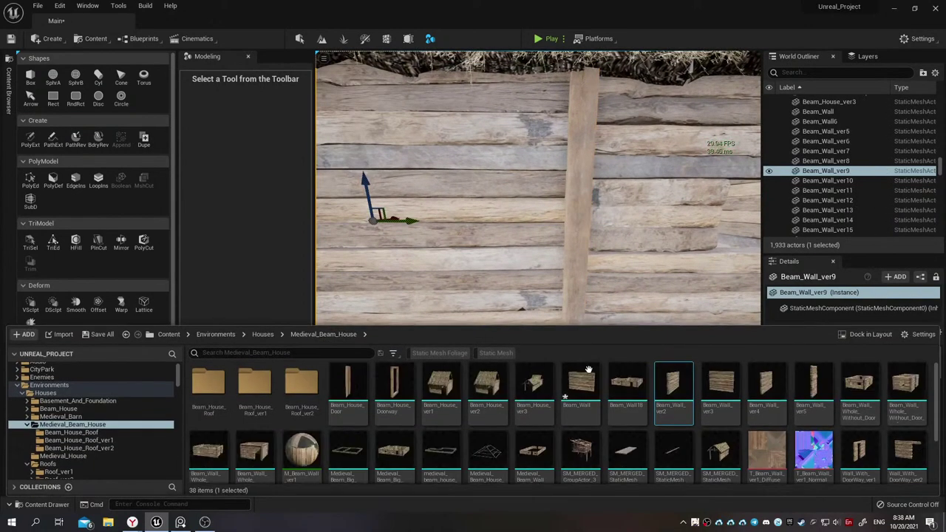
right_drag(613, 211, 636, 222)
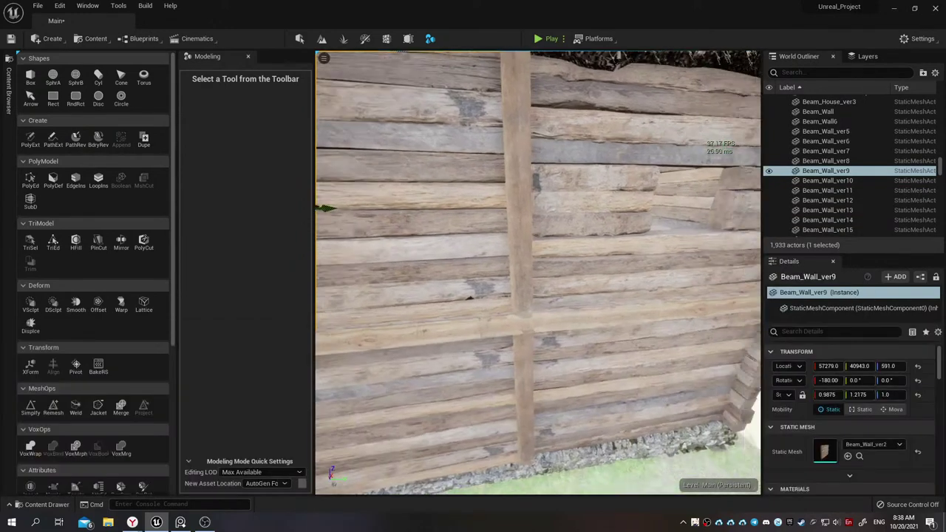
key(w)
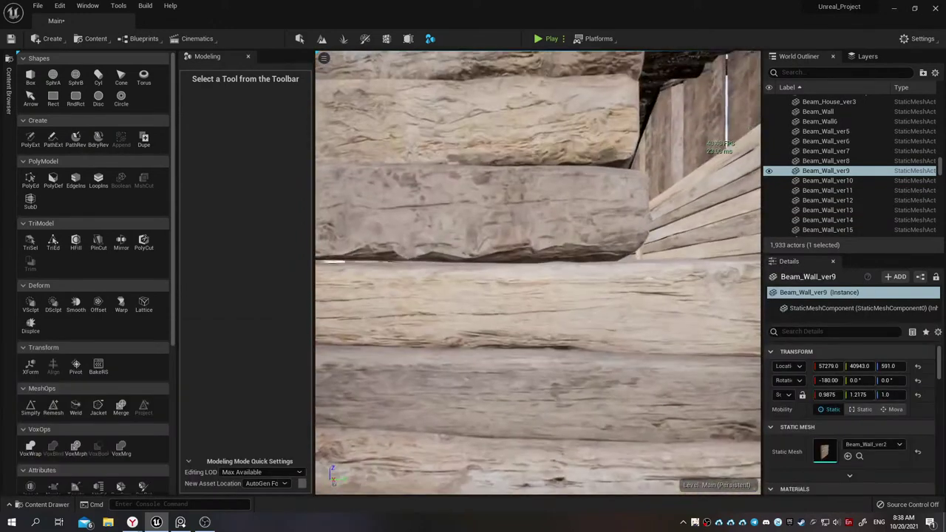
right_drag(538, 272, 481, 281)
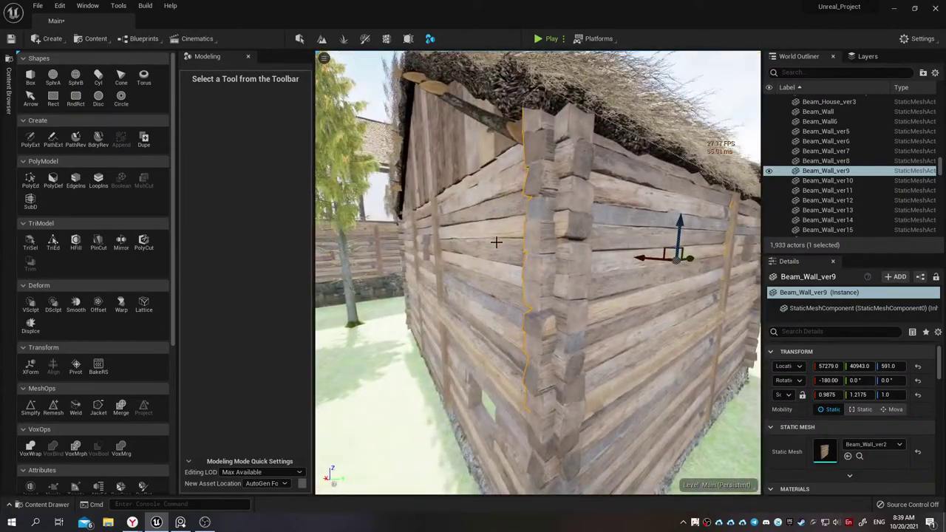
click(479, 241)
Look up the mesh assets of Beam_Wall_ver10 and Wall_With_Window4
key(ctrl+space)
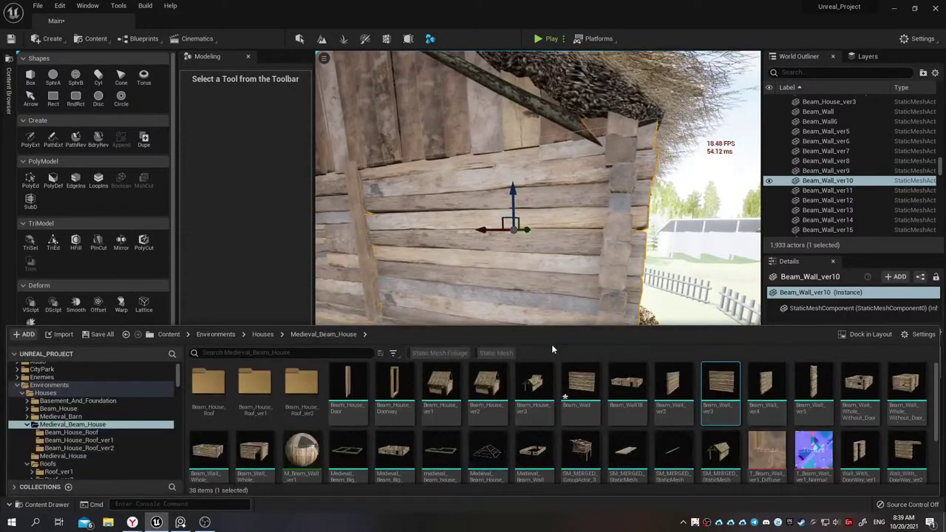
mouse_move(719, 378)
right_drag(619, 257, 619, 257)
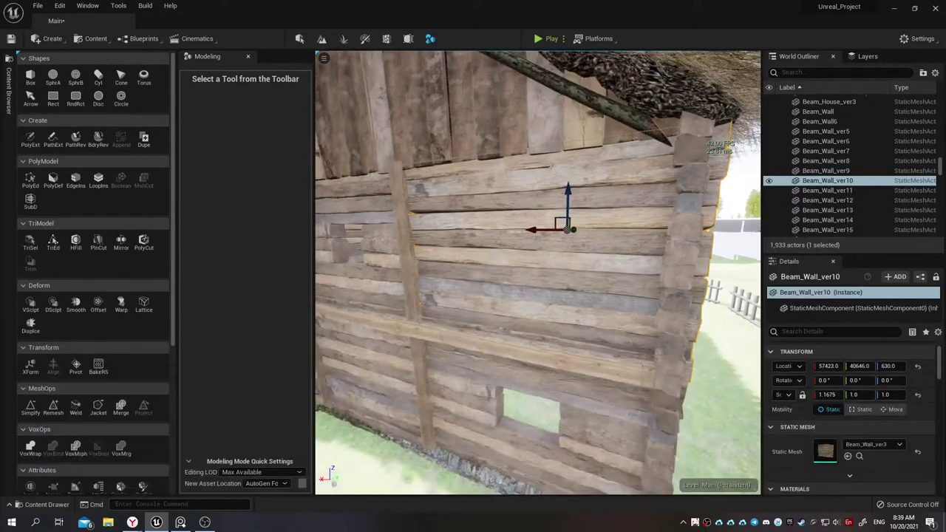
click(598, 256)
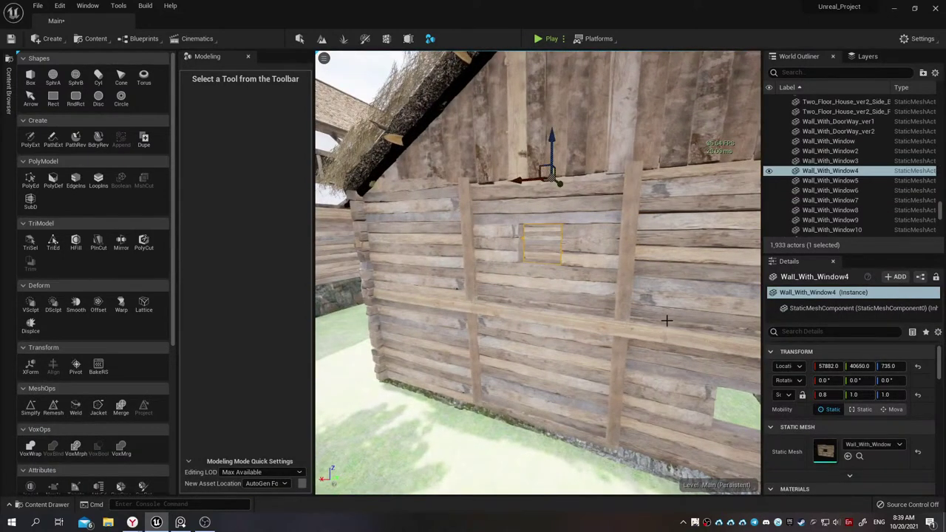
key(ctrl+space)
mouse_move(224, 438)
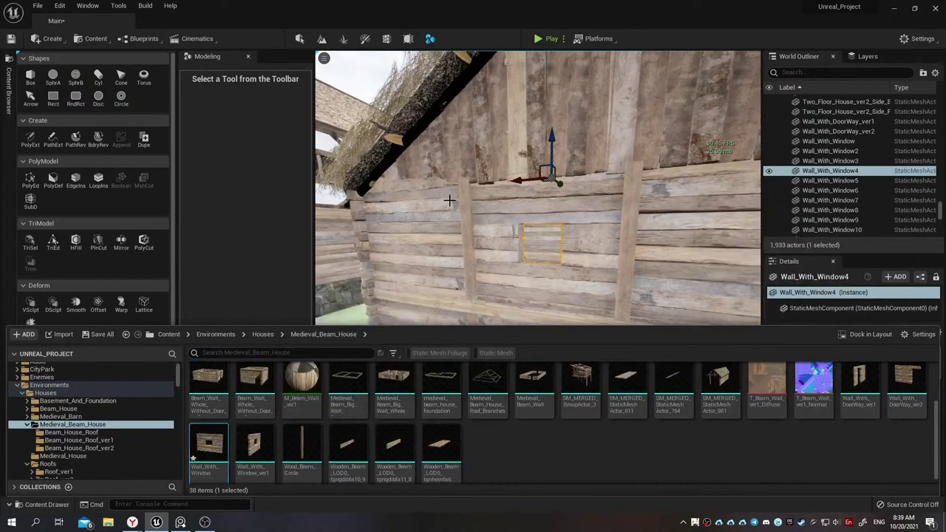
Trace the meshes of Beam_Wall_ver11, Beam_Wall_ver16 and Beam_Wall_ver12 with Ctrl+B
right_drag(632, 169, 632, 169)
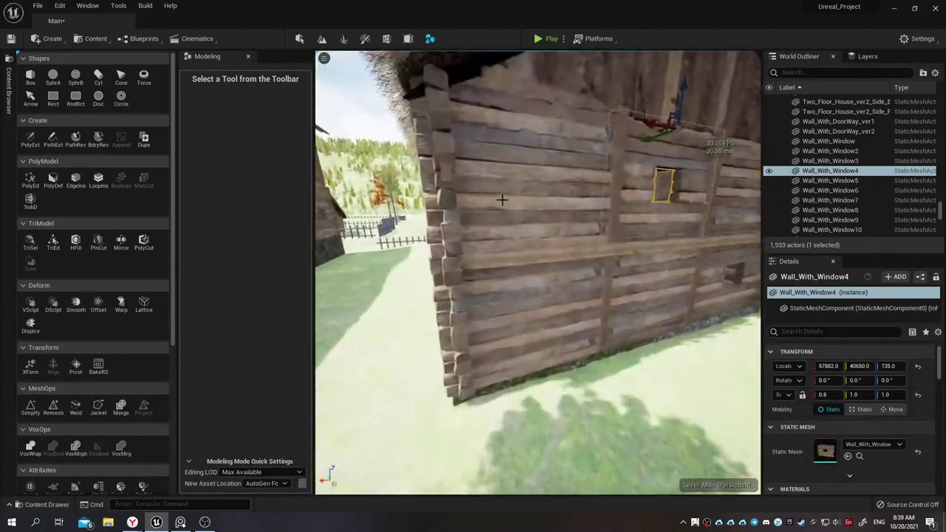
click(503, 199)
key(ctrl+b)
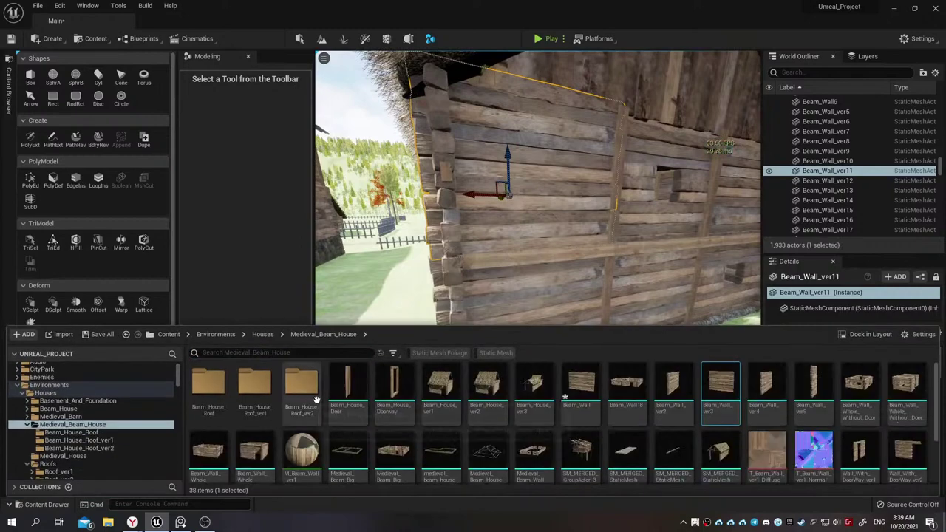
right_drag(548, 221, 547, 222)
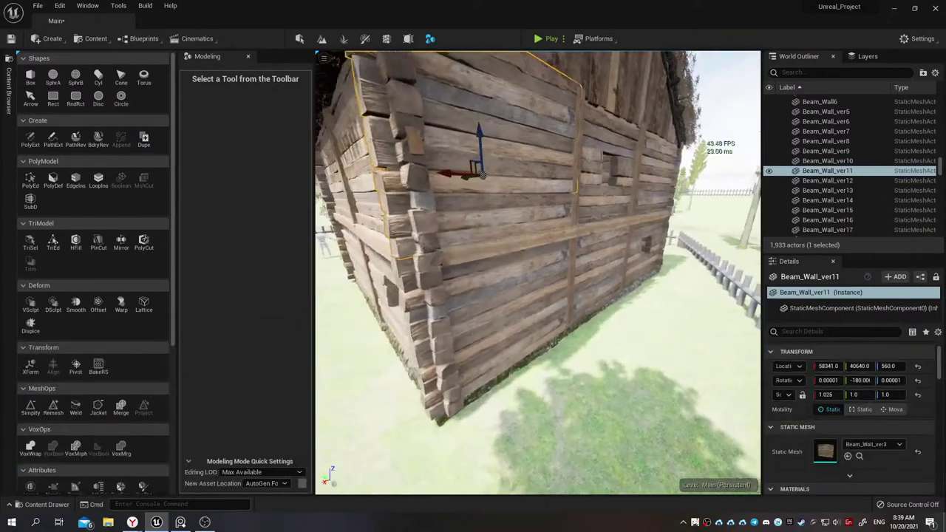
right_drag(504, 192, 504, 192)
click(504, 192)
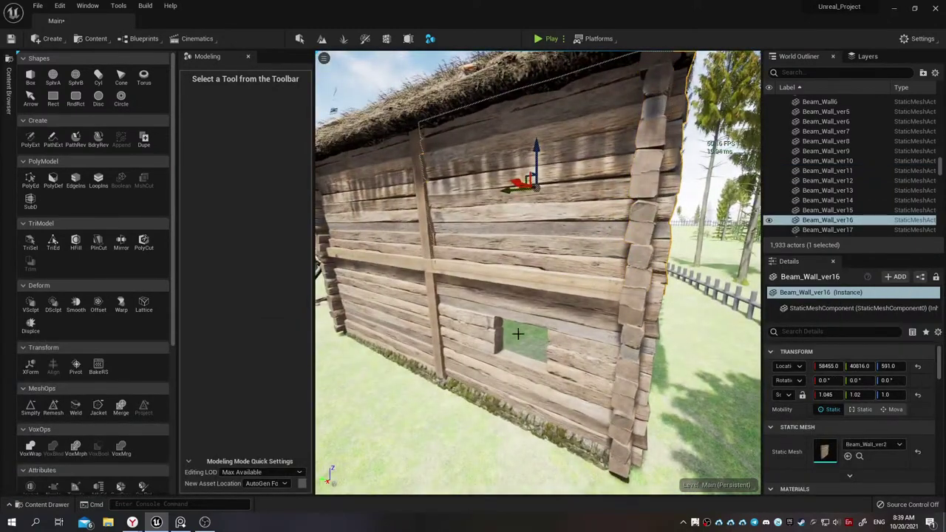
key(ctrl+b)
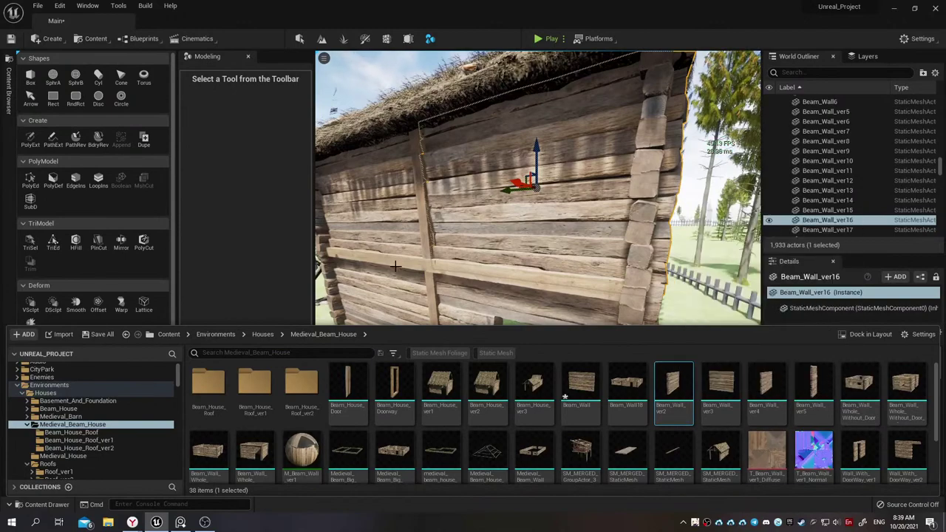
click(369, 213)
key(ctrl+b)
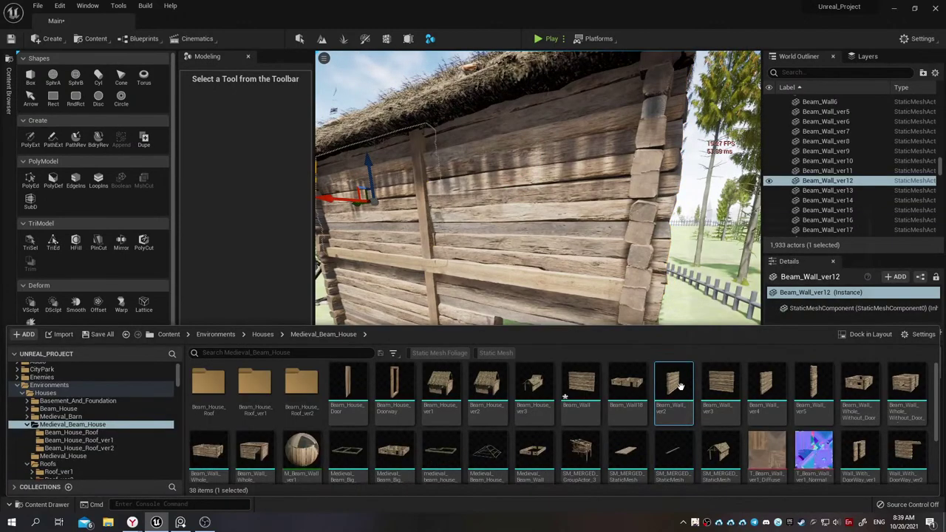
Trace the meshes of Beam_Wall6 and Beam_Wall_ver15 in the Content Drawer
mouse_move(518, 222)
right_down()
mouse_move(473, 222)
mouse_move(524, 201)
right_up()
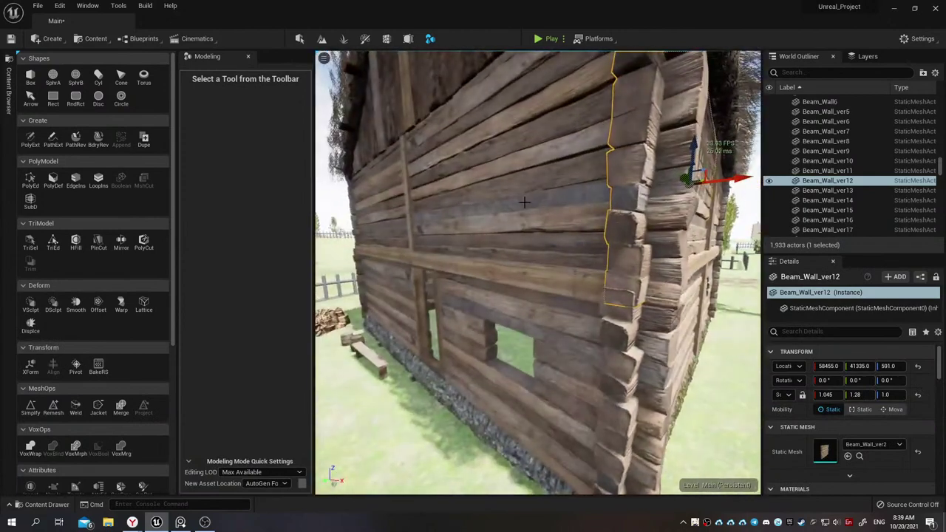
click(524, 201)
key(ctrl+b)
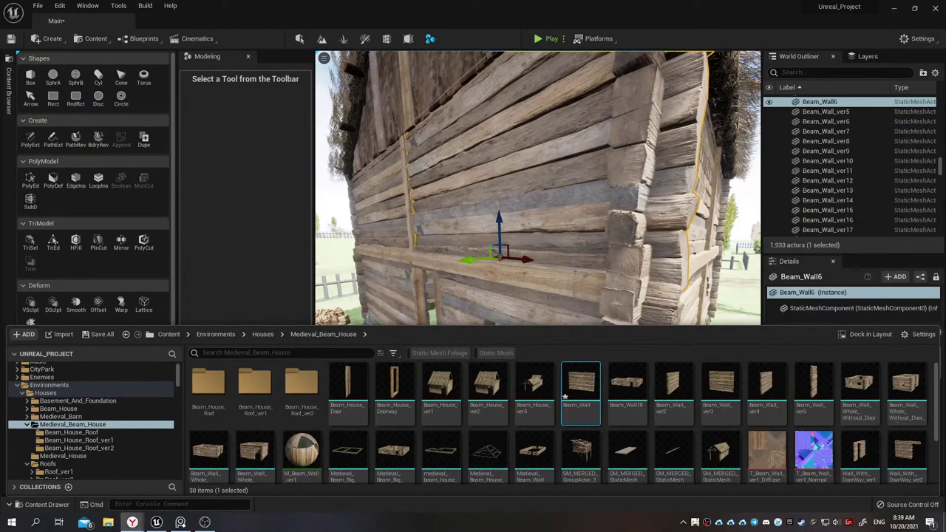
click(599, 227)
right_drag(538, 272, 517, 266)
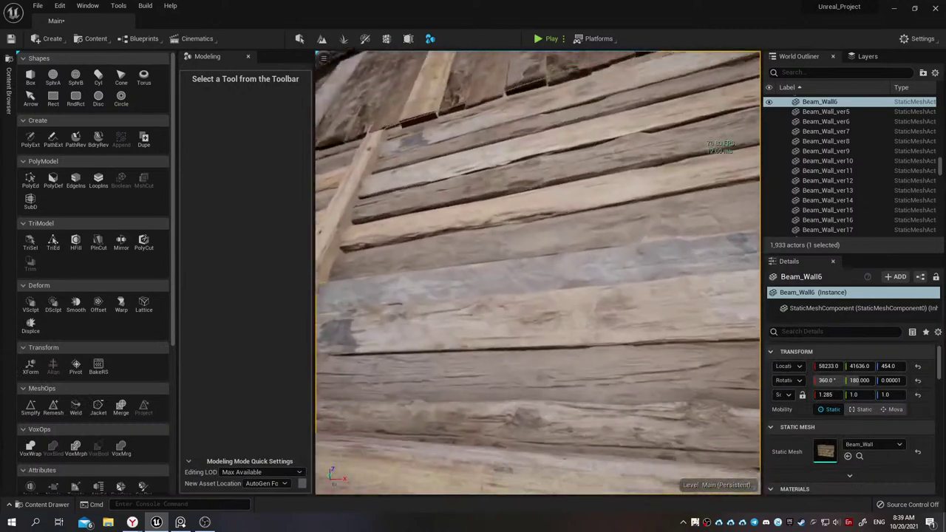
right_drag(460, 223, 460, 223)
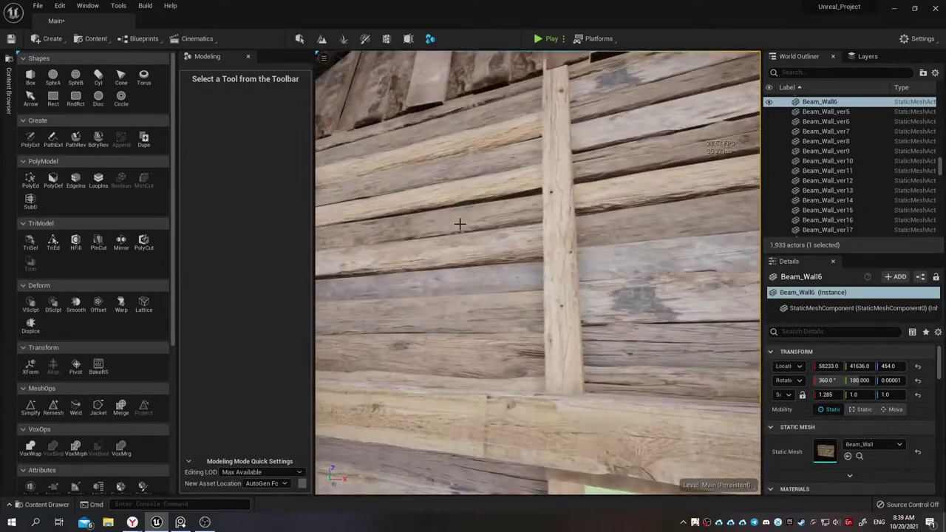
click(456, 238)
key(ctrl+b)
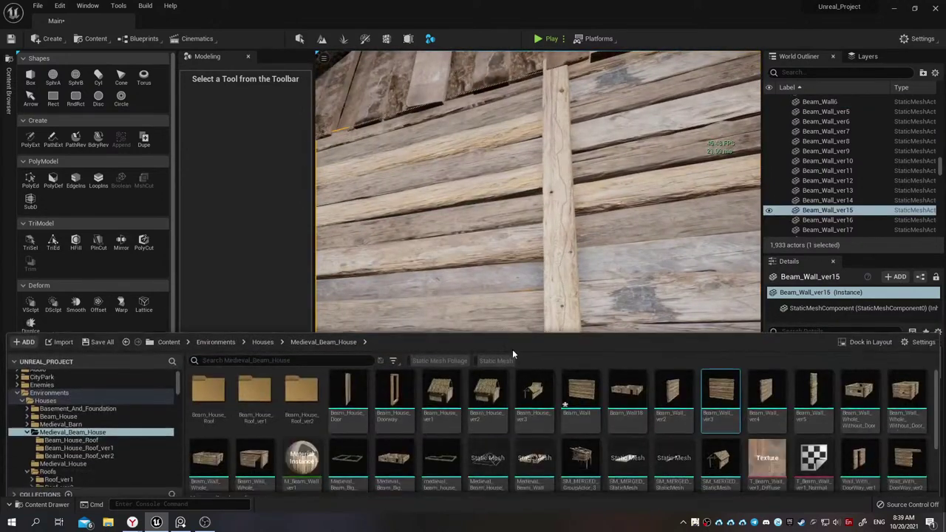
Locate the mesh assets of a Wooden_Beam post and Wall_With_Window3
right_drag(569, 183, 540, 241)
click(539, 240)
key(ctrl+b)
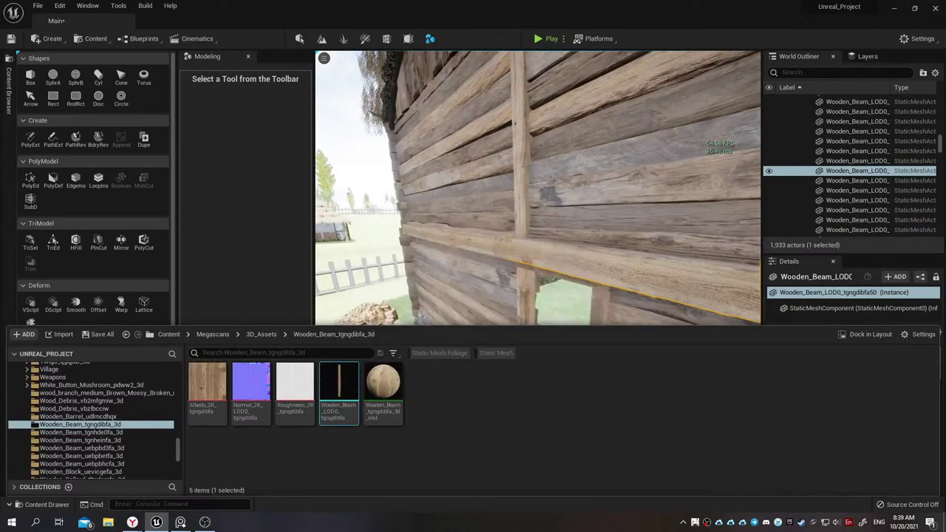
right_drag(443, 259, 399, 130)
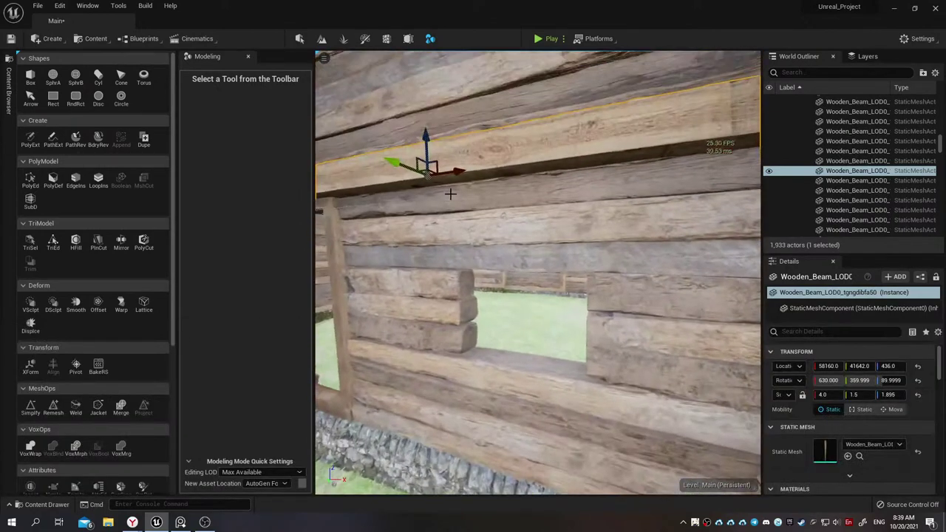
click(449, 195)
right_drag(449, 195, 448, 200)
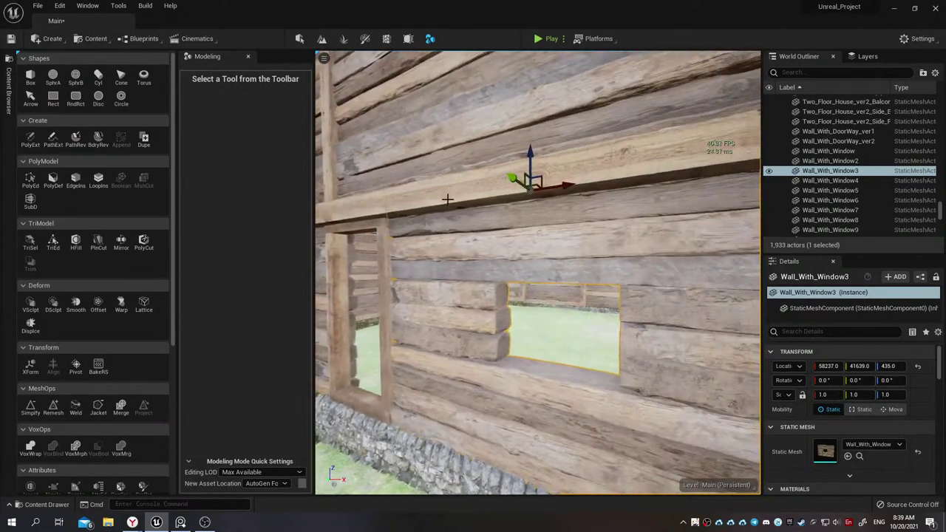
key(ctrl+space)
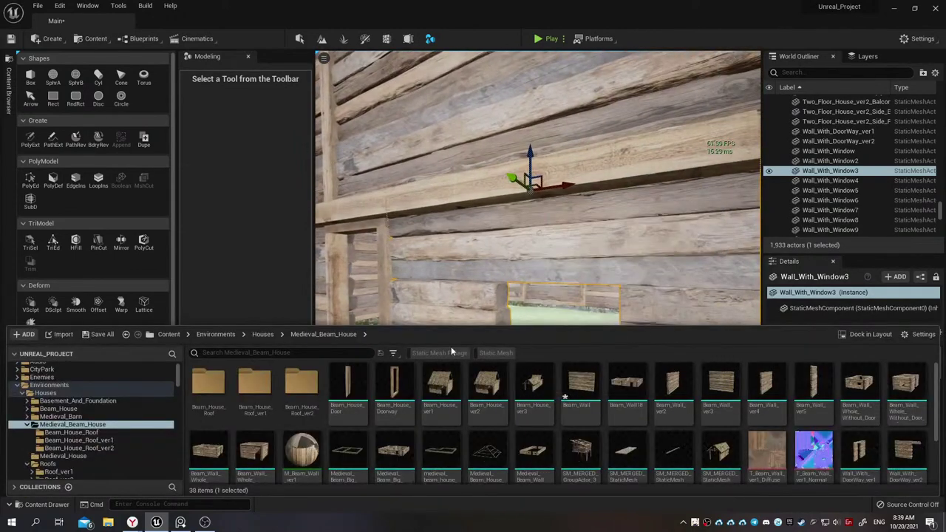
Fly down and select the mossy stone foundation wall
scroll(769, 414, down, 2)
scroll(769, 414, down, 2)
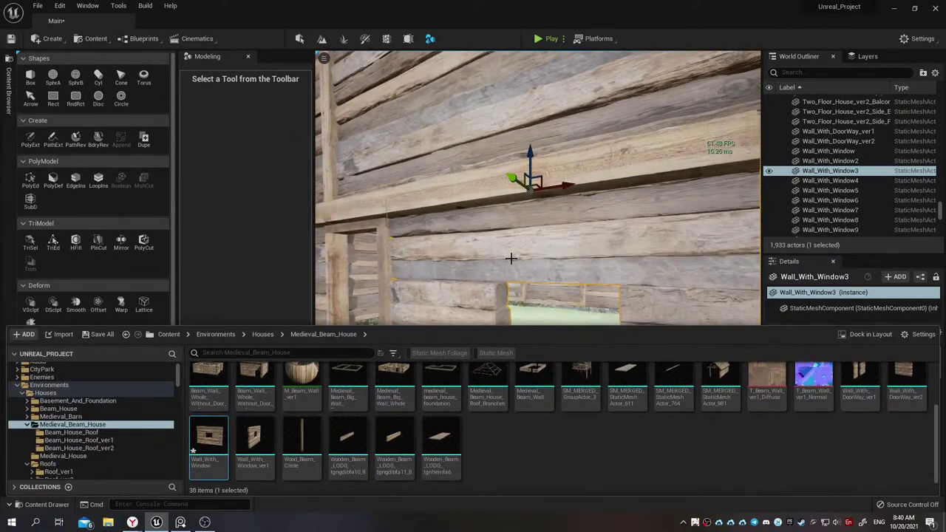
right_drag(511, 258, 511, 257)
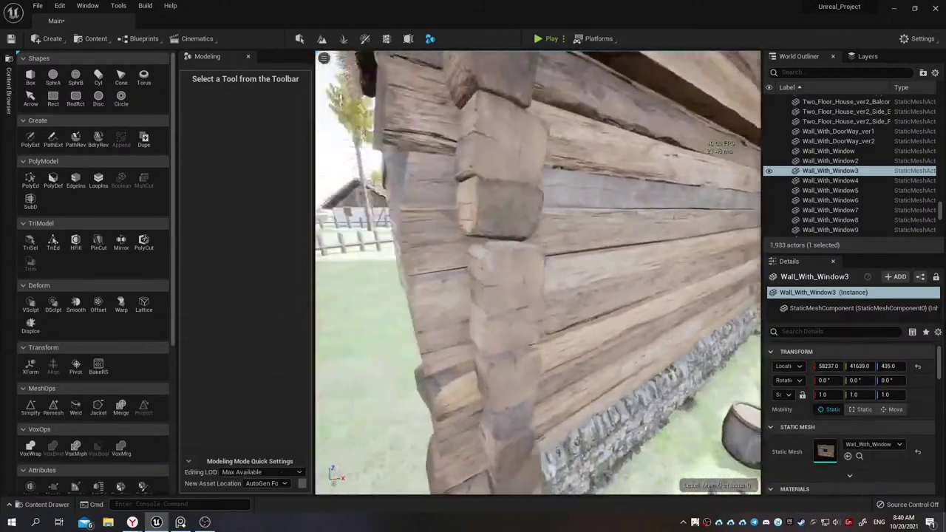
right_drag(466, 285, 466, 285)
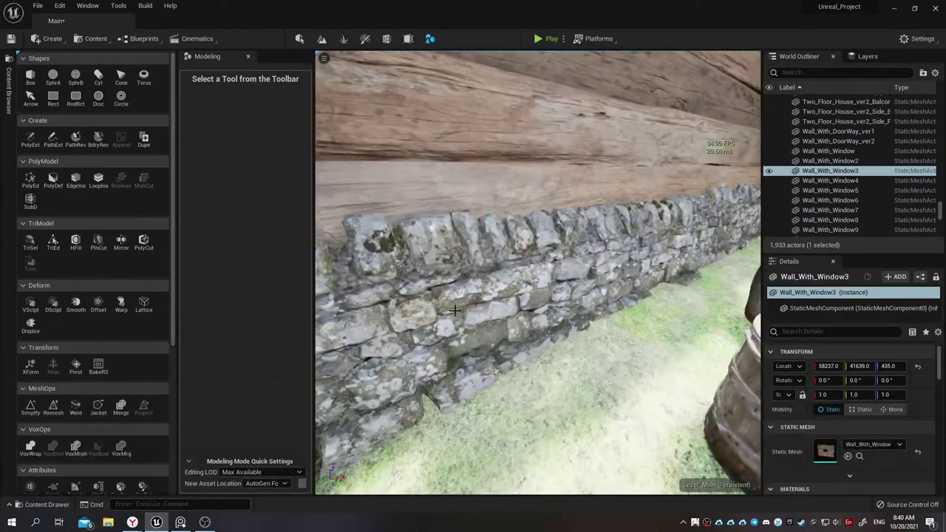
click(454, 311)
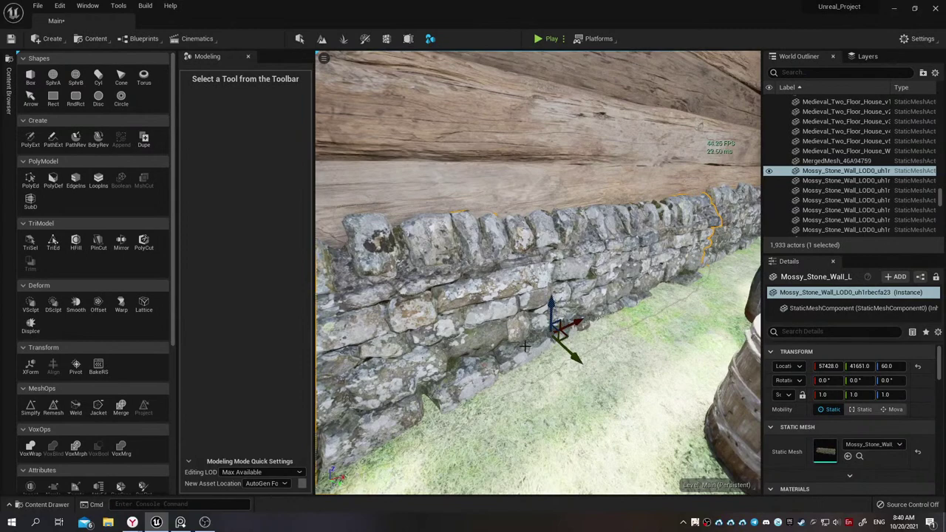
Locate the mossy stone wall's mesh, then add the next stone pieces to the selection
key(ctrl+b)
mouse_move(299, 395)
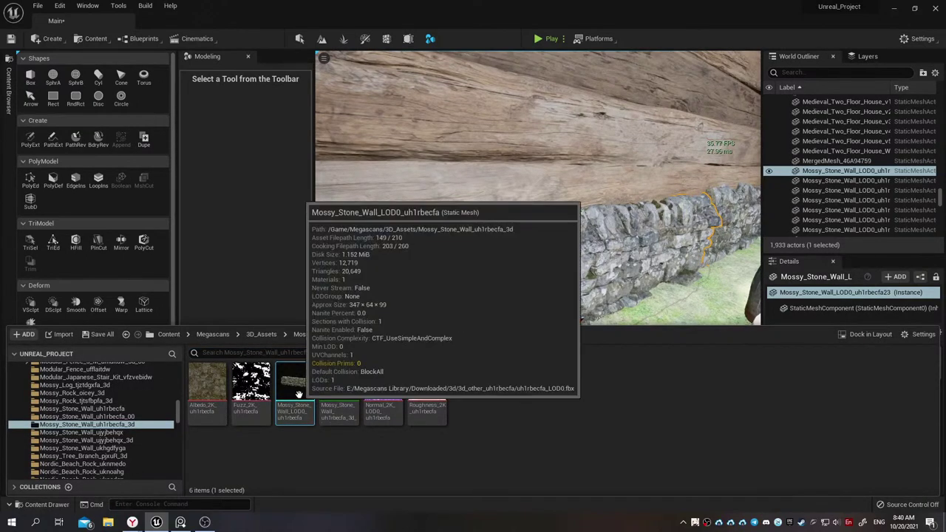
right_drag(517, 222, 562, 236)
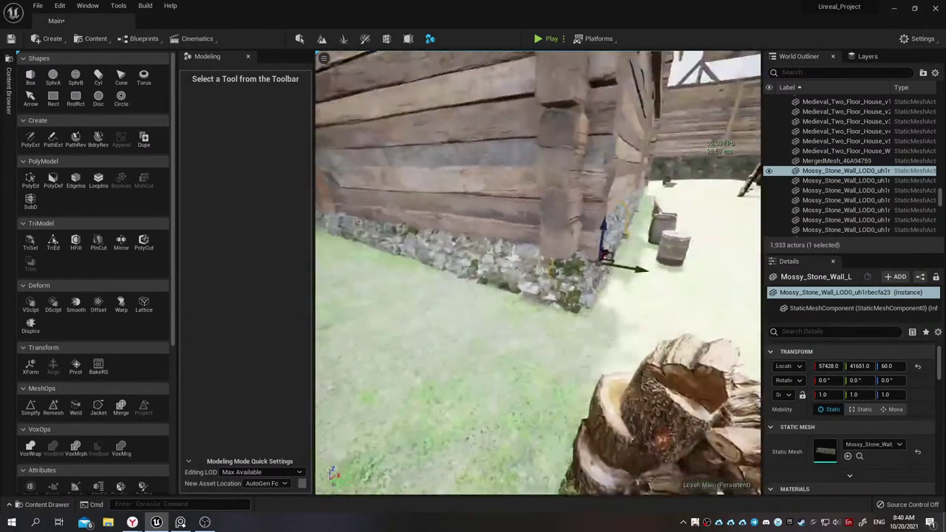
mouse_move(538, 272)
right_down()
mouse_move(548, 274)
mouse_move(518, 272)
right_up()
ctrl+click(448, 270)
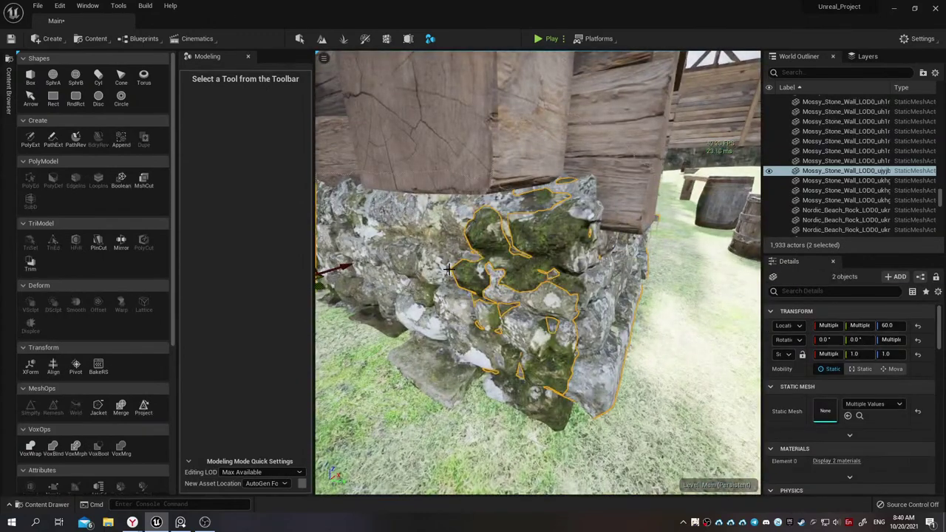
mouse_move(448, 270)
right_down()
mouse_move(760, 326)
mouse_move(517, 326)
right_up()
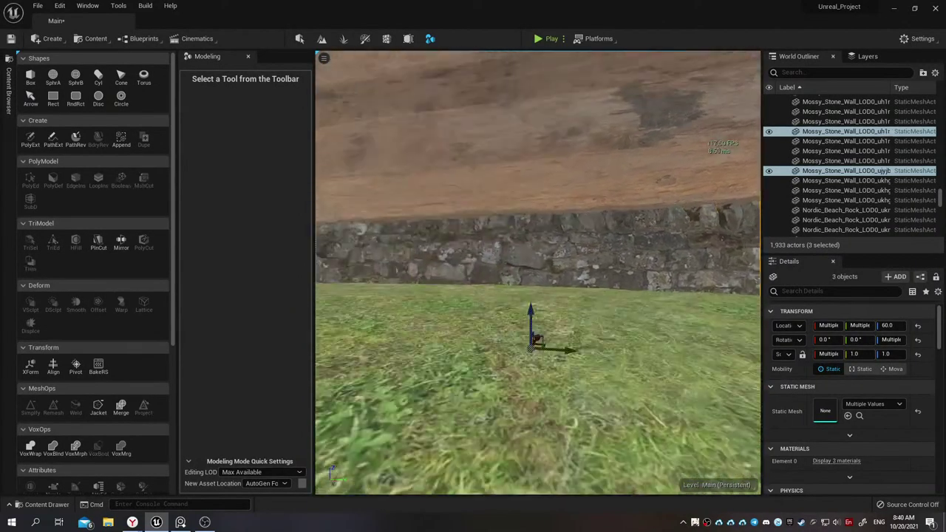
mouse_move(518, 326)
right_down()
mouse_move(547, 317)
mouse_move(503, 318)
right_up()
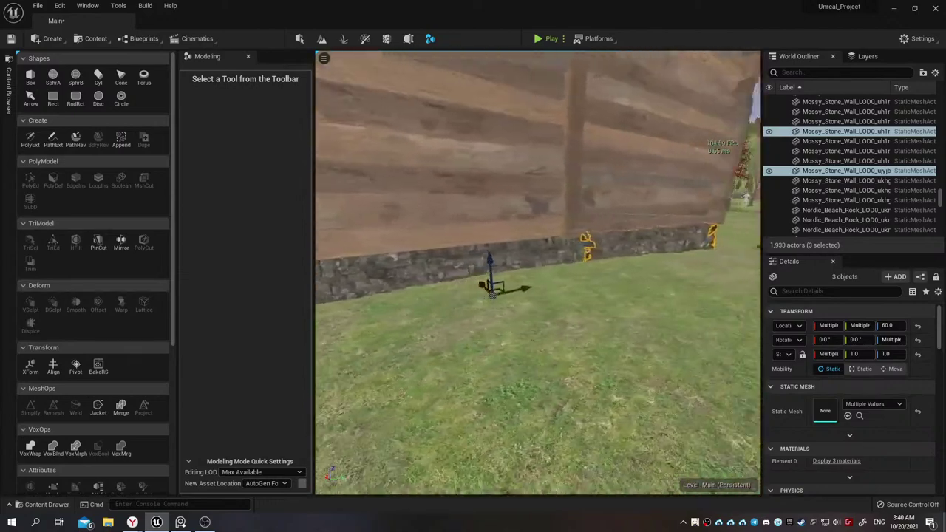
mouse_move(469, 250)
right_down()
mouse_move(470, 266)
mouse_move(529, 271)
right_up()
ctrl+click(515, 258)
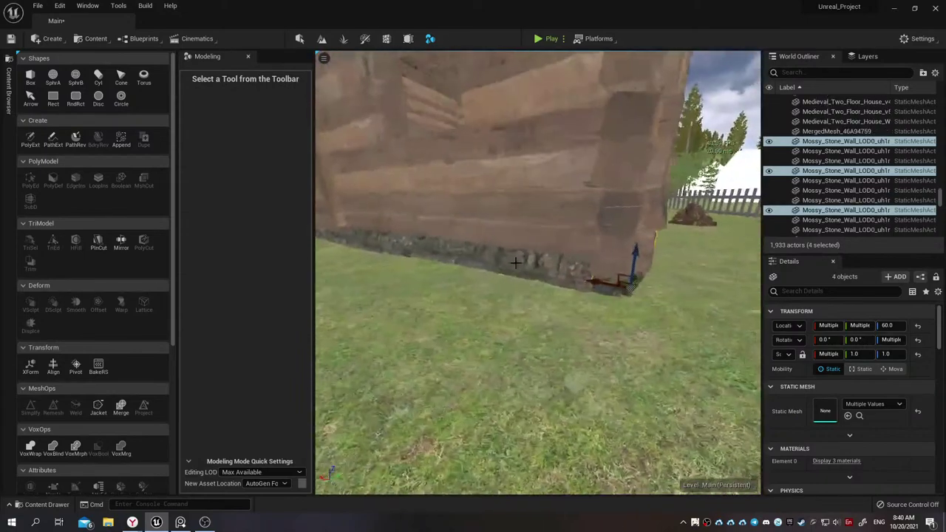
Ctrl-click the remaining Mossy_Stone_Wall pieces until all 16 are selected
mouse_move(482, 303)
right_down()
mouse_move(507, 236)
mouse_move(473, 227)
mouse_move(521, 243)
right_up()
ctrl+click(507, 236)
ctrl+click(502, 228)
ctrl+click(473, 227)
ctrl+click(473, 232)
ctrl+click(524, 235)
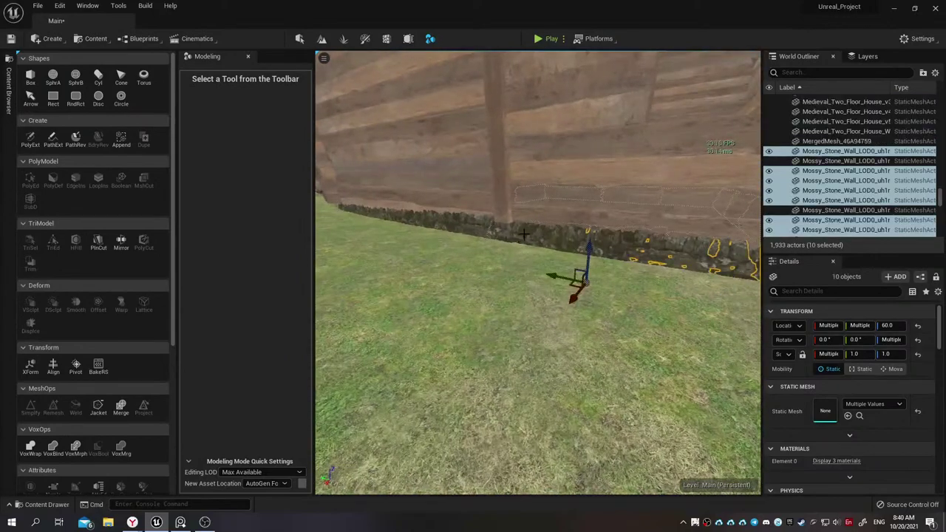
ctrl+click(435, 220)
ctrl+click(366, 210)
mouse_move(366, 210)
right_down()
mouse_move(399, 214)
mouse_move(389, 235)
right_up()
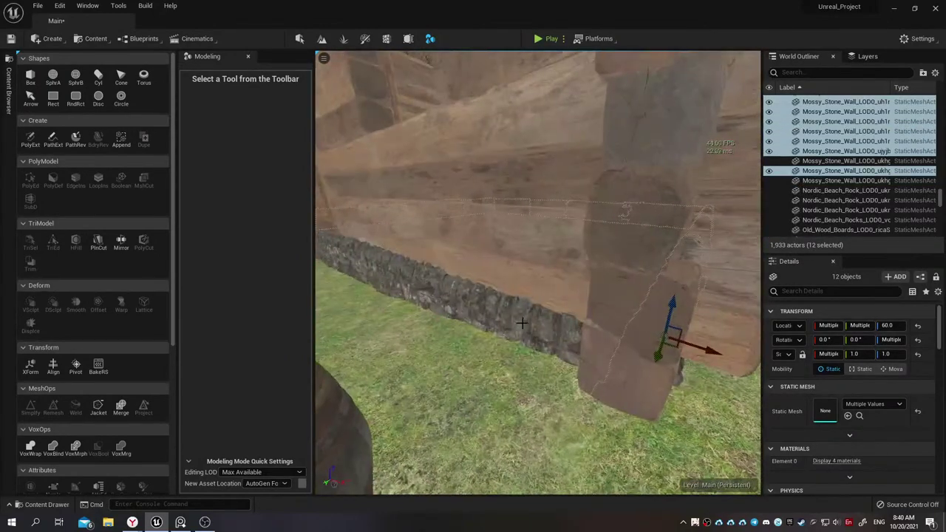
ctrl+click(433, 302)
ctrl+click(344, 268)
right_drag(345, 268, 509, 232)
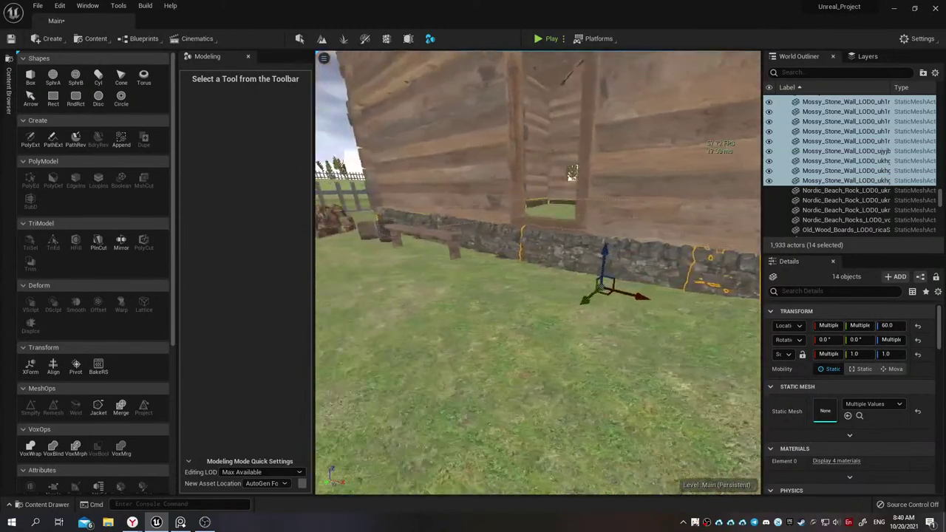
ctrl+click(510, 232)
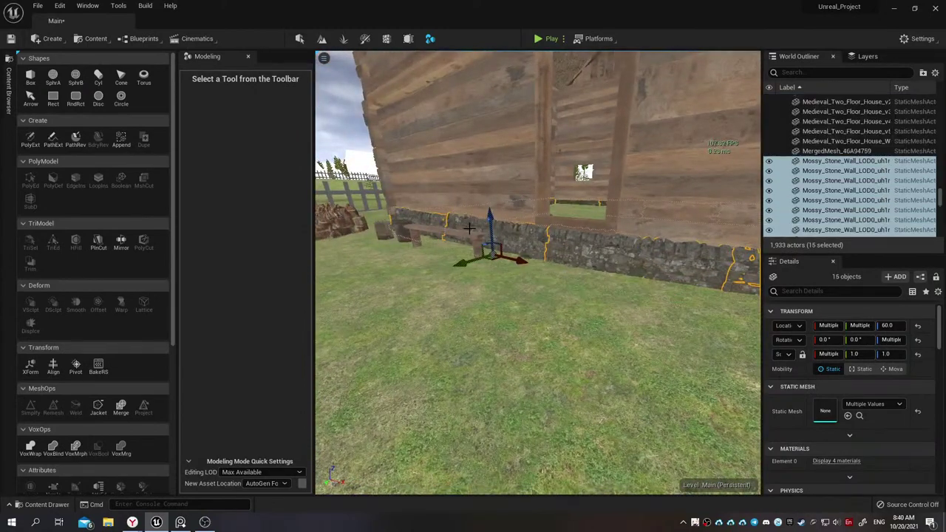
ctrl+click(618, 222)
Save all modified assets and the level
right_click(678, 244)
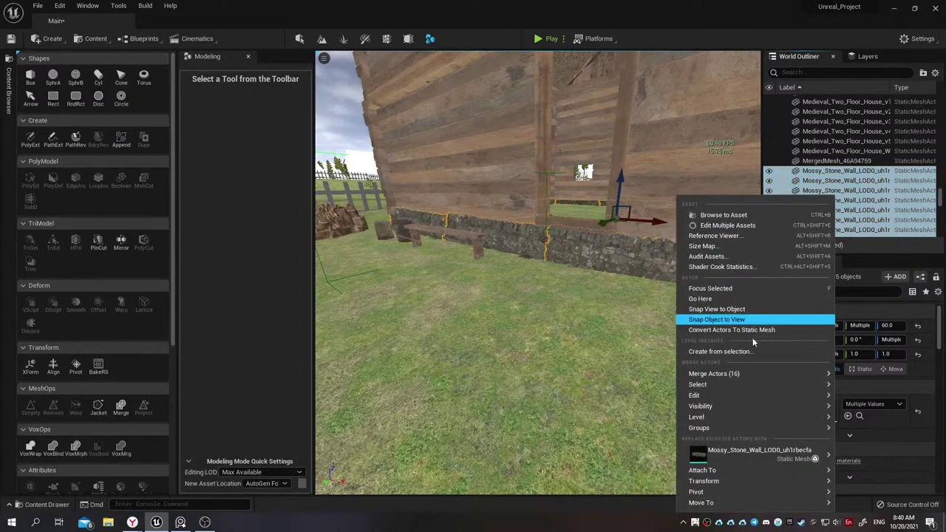
mouse_move(739, 374)
click(46, 504)
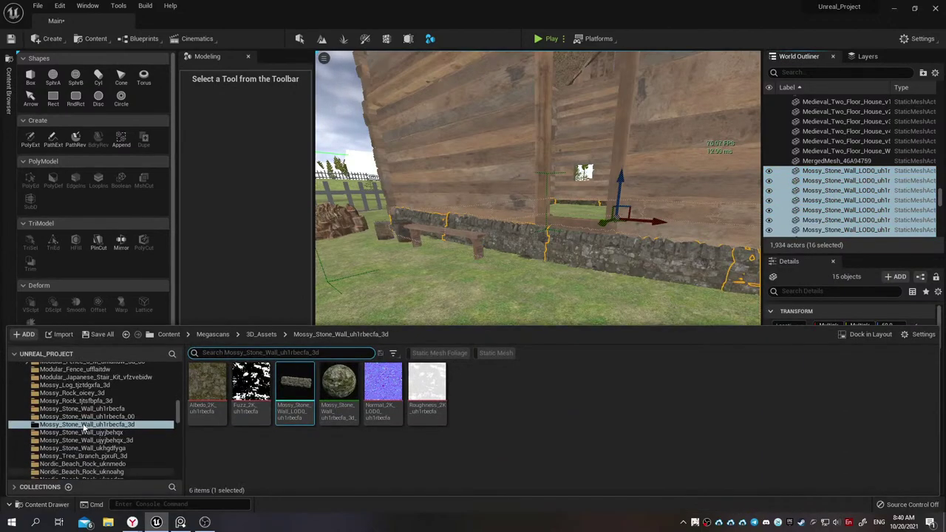
click(101, 338)
click(532, 371)
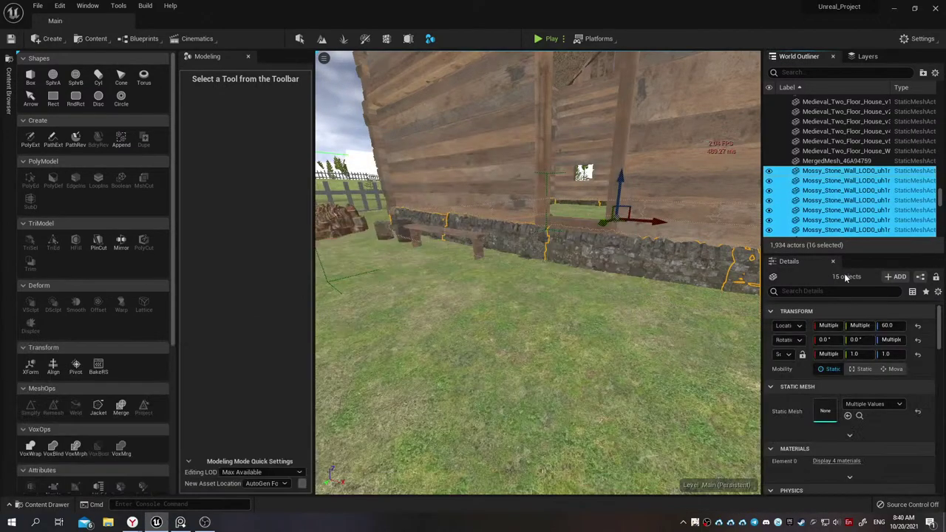
Merge the stone walls into one static mesh, targeting Environments/Houses/Basement_And_Foundation
right_click(847, 200)
mouse_move(739, 373)
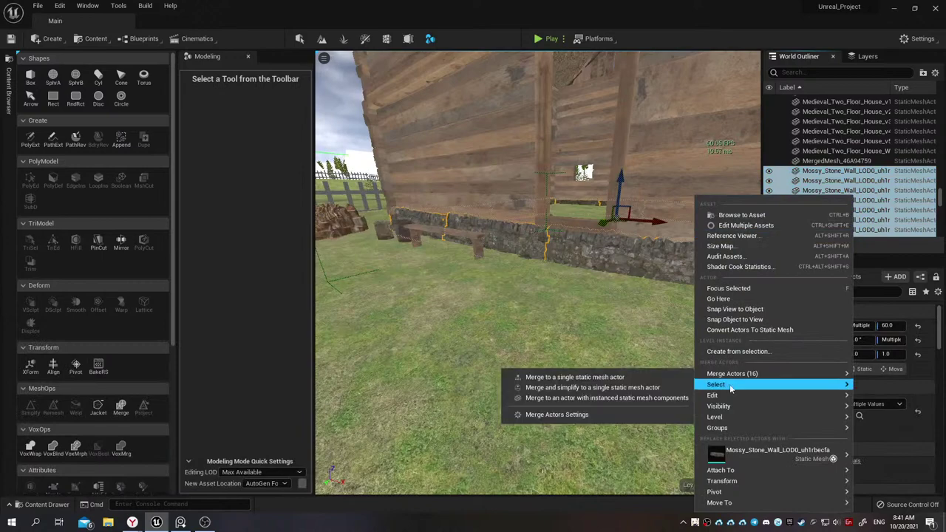
click(677, 377)
double_click(495, 148)
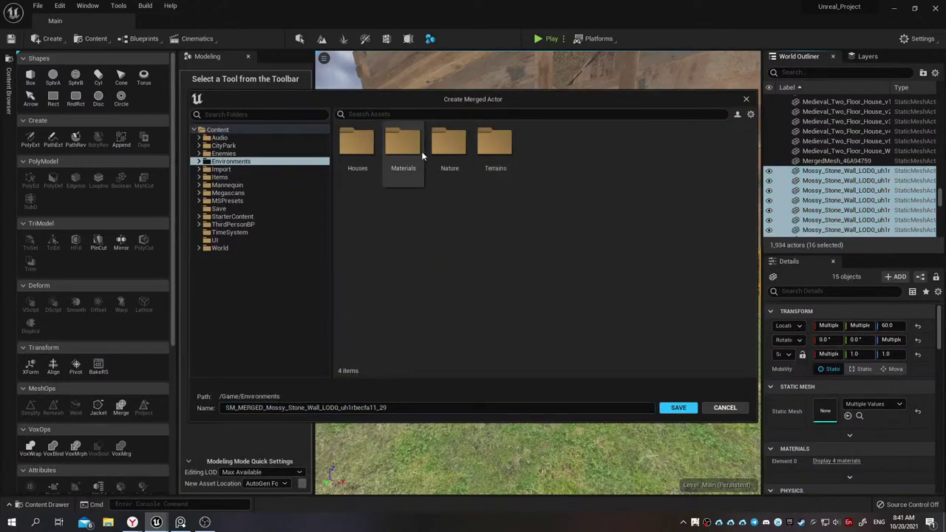
double_click(360, 148)
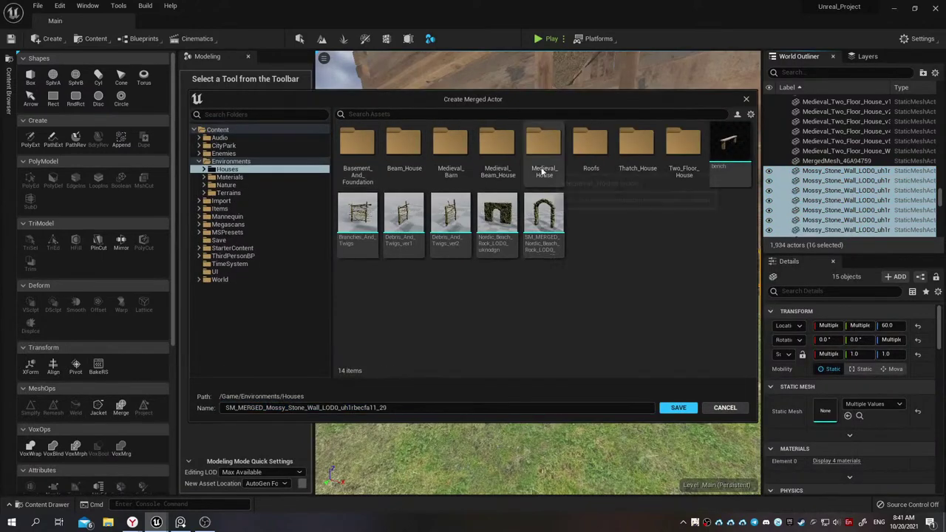
double_click(673, 146)
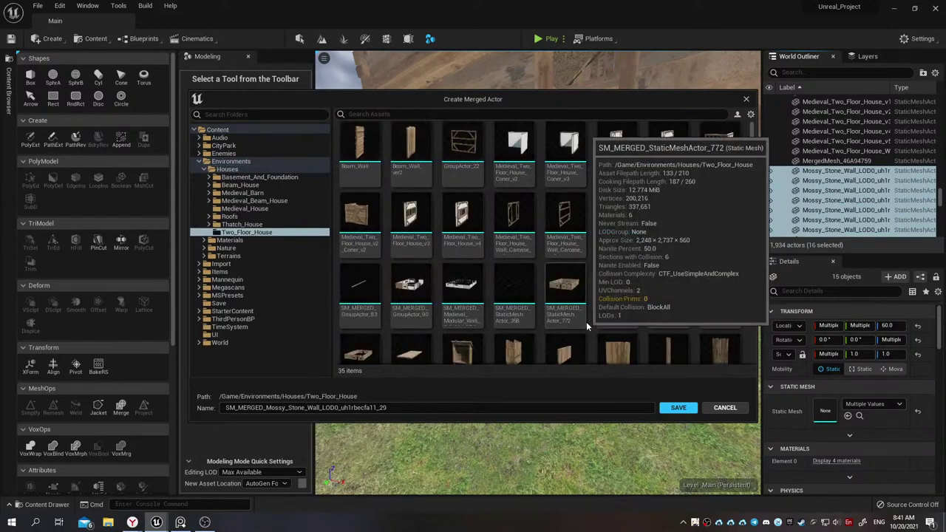
scroll(515, 339, down, 1)
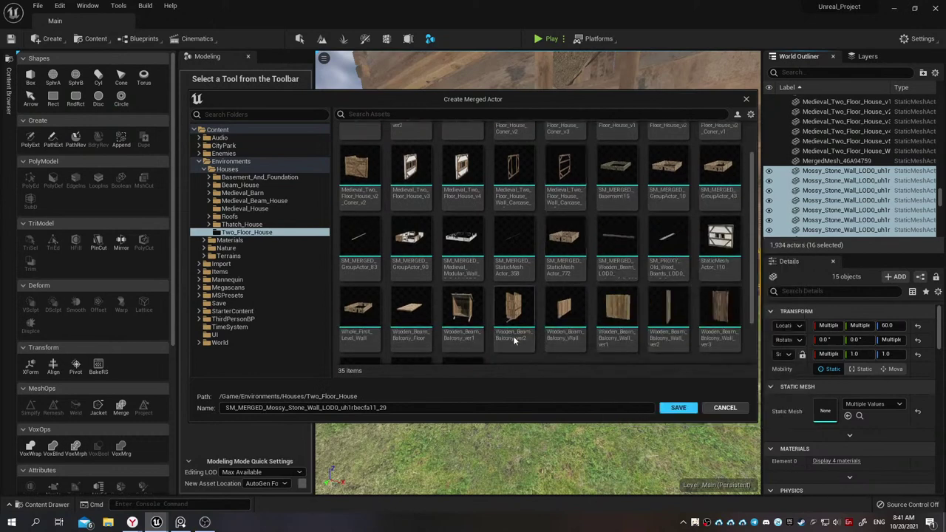
scroll(548, 341, down, 1)
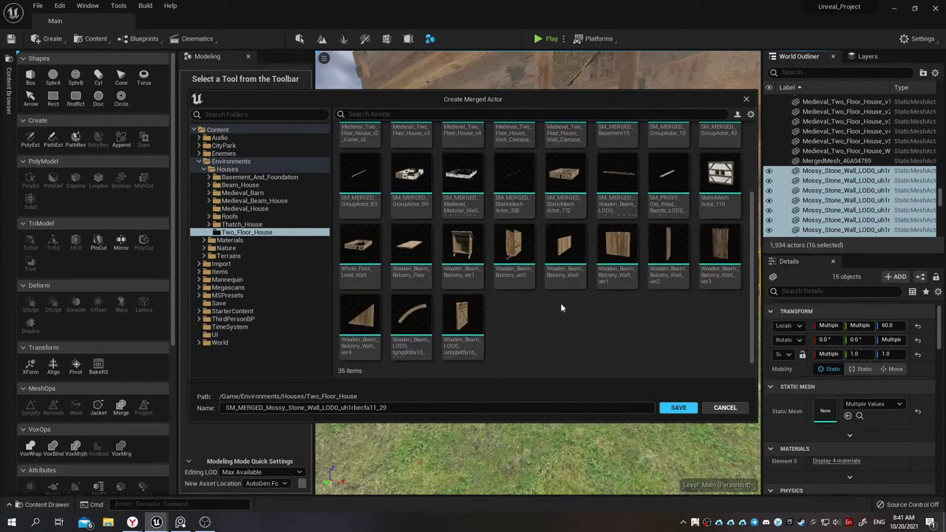
scroll(560, 308, up, 2)
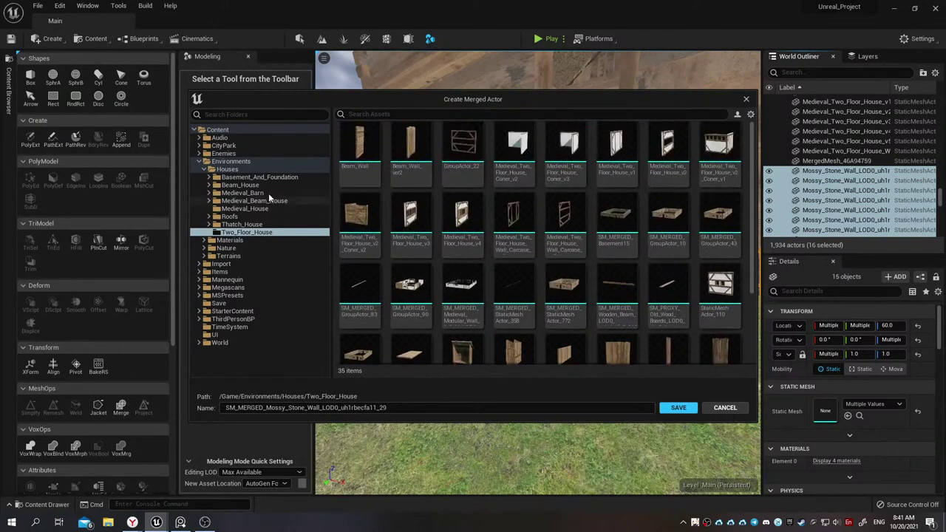
click(271, 178)
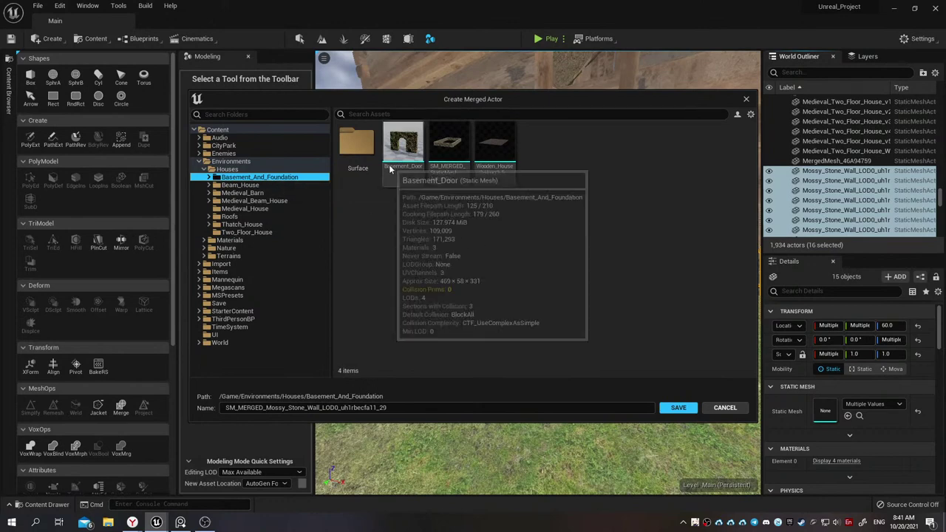
Create the SM_MERGED stone wall actor and preview a 30 percent Simplify at 91,287 triangles
click(678, 409)
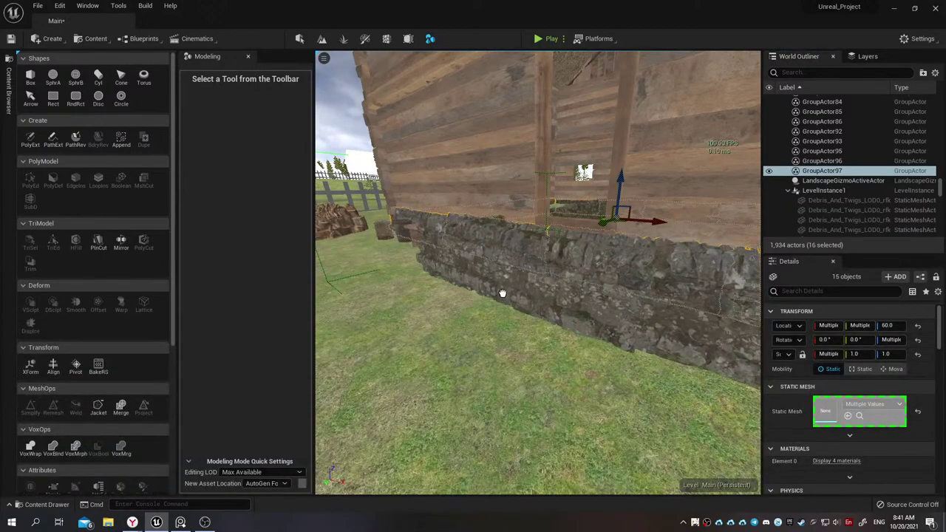
drag(293, 397, 530, 148)
right_drag(529, 148, 518, 222)
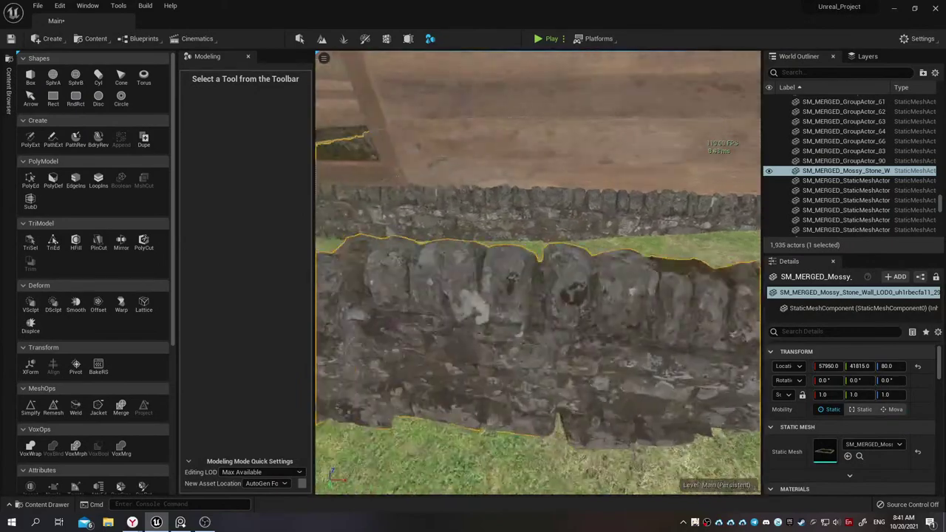
mouse_move(518, 221)
right_down()
mouse_move(537, 268)
mouse_move(532, 310)
mouse_move(503, 141)
right_up()
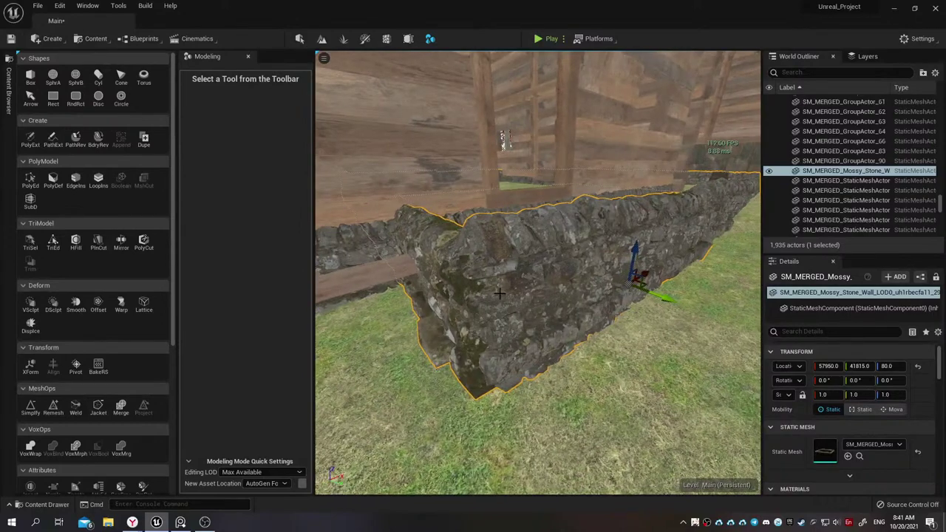
click(28, 407)
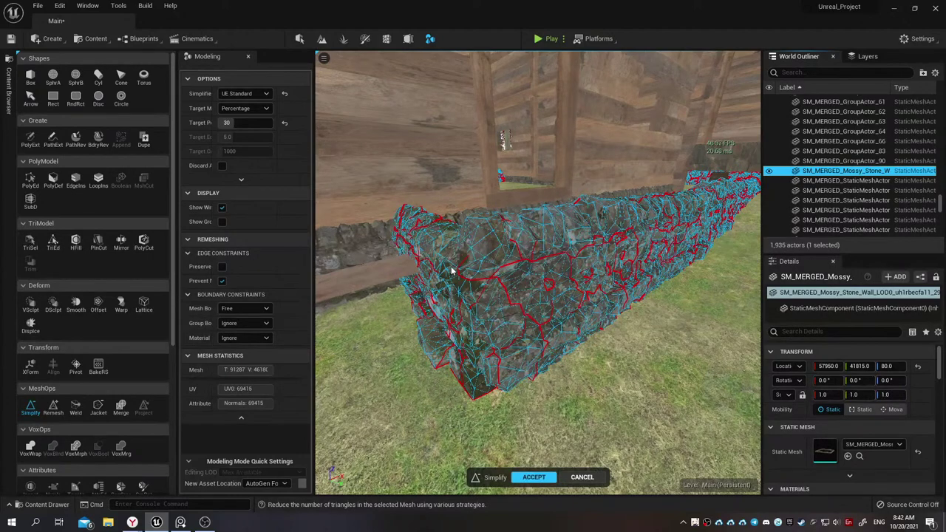
Inspect the wireframe, reset Target Percentage to 50, and cancel the Simplify preview
scroll(539, 274, up, 3)
scroll(538, 274, up, 3)
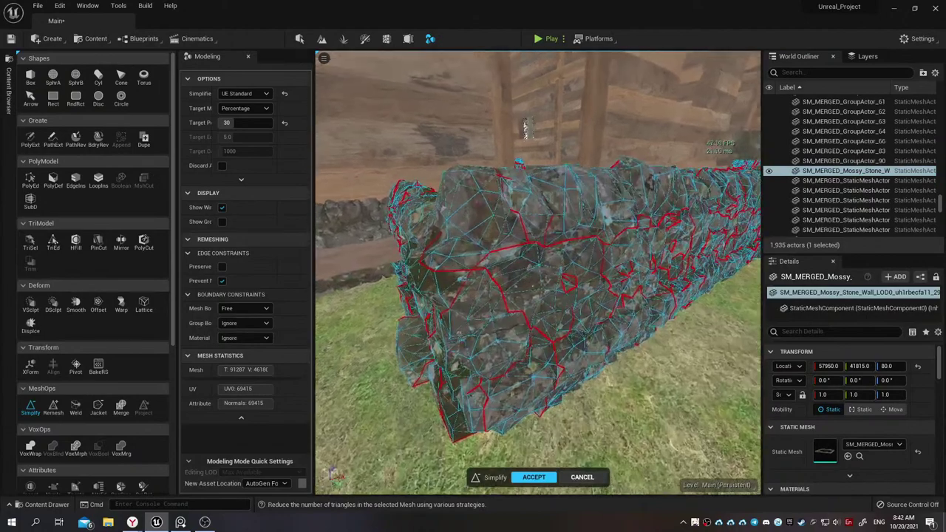
scroll(538, 274, up, 3)
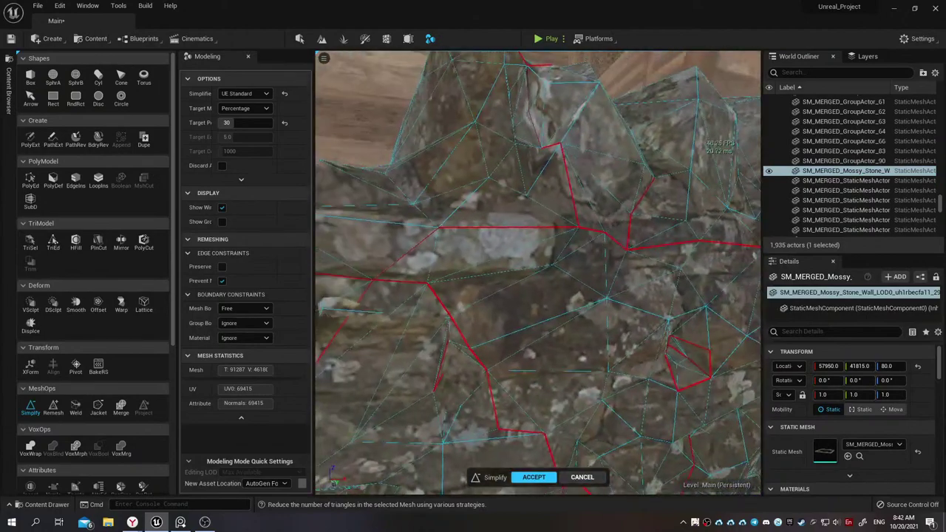
scroll(538, 274, down, 5)
scroll(538, 274, up, 3)
scroll(539, 273, up, 2)
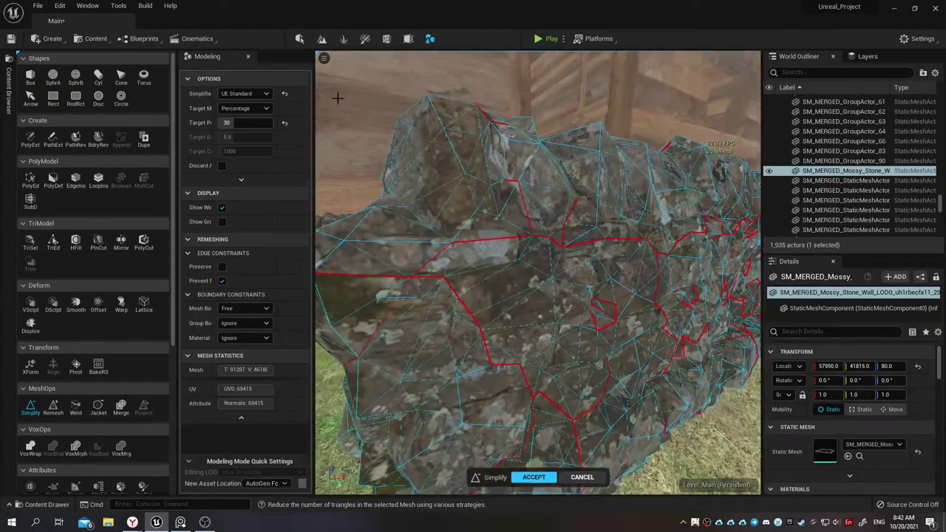
click(287, 122)
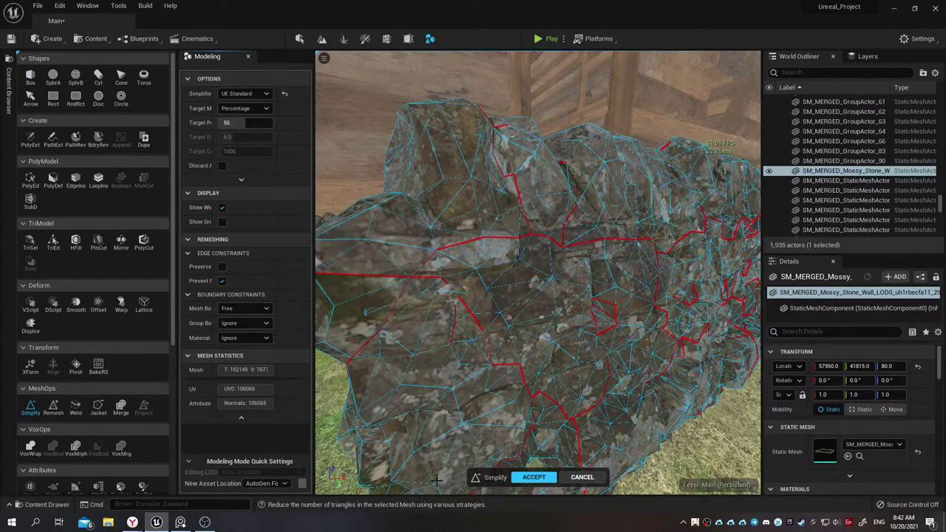
click(582, 477)
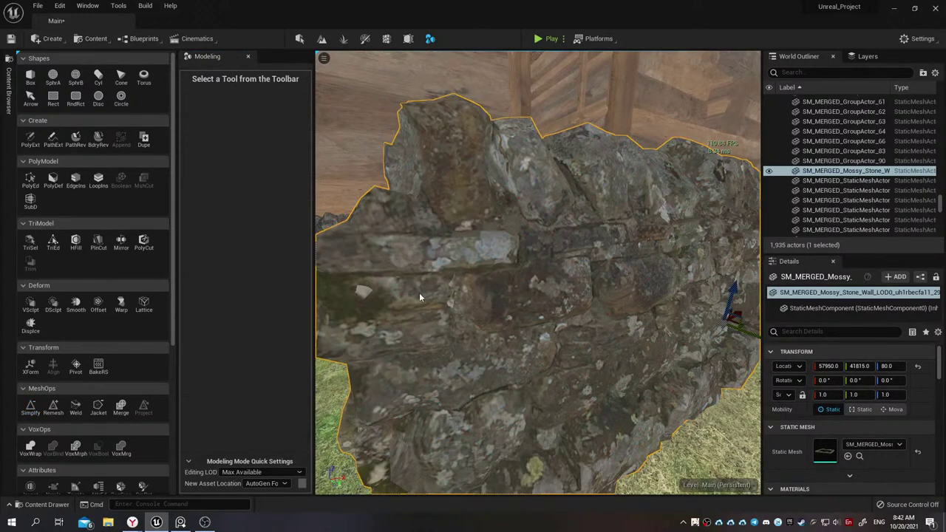
Rerun Simplify on the merged stone wall with Target Percentage 30, reaching about 60,899 triangles
click(31, 405)
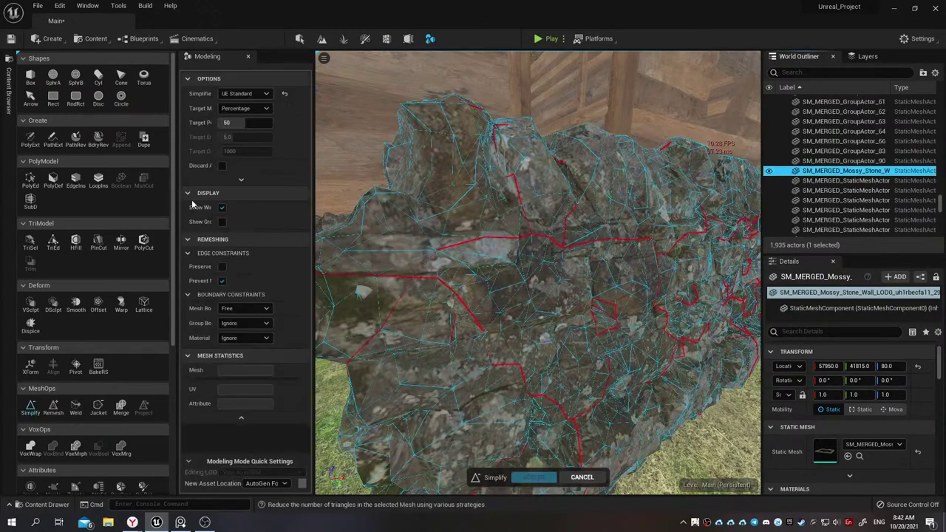
click(241, 124)
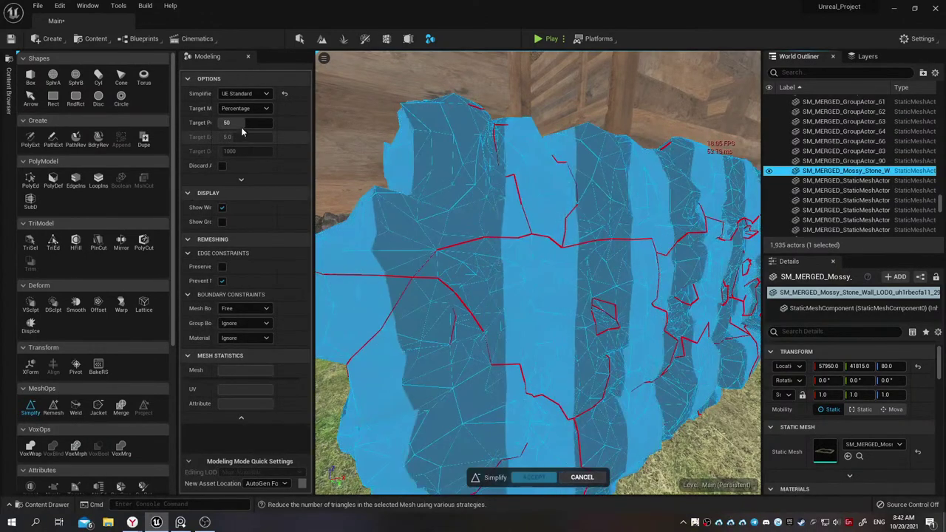
text(30)
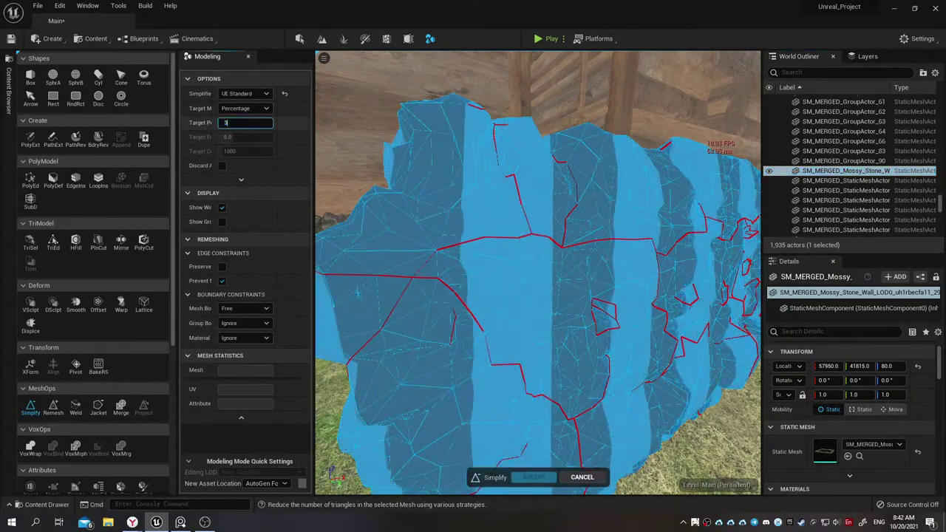
key(Return)
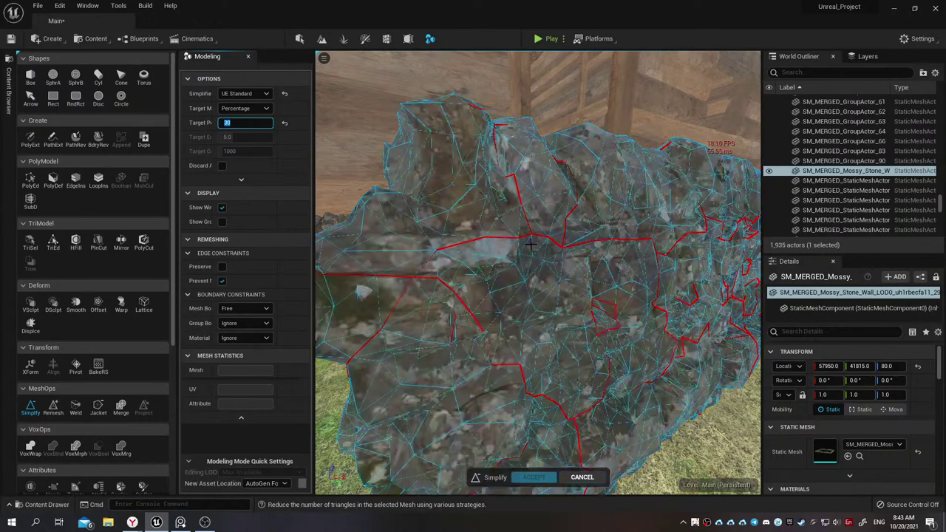
right_drag(541, 265, 503, 236)
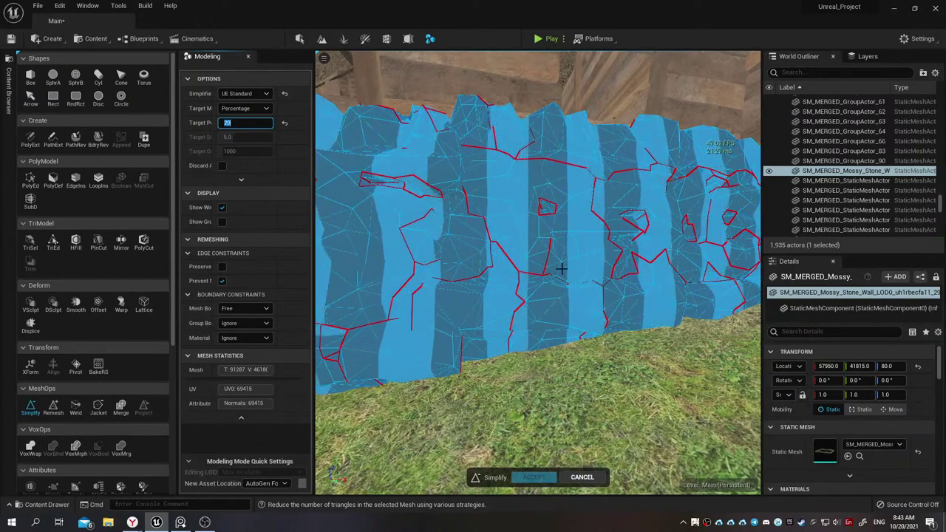
right_drag(538, 274, 562, 274)
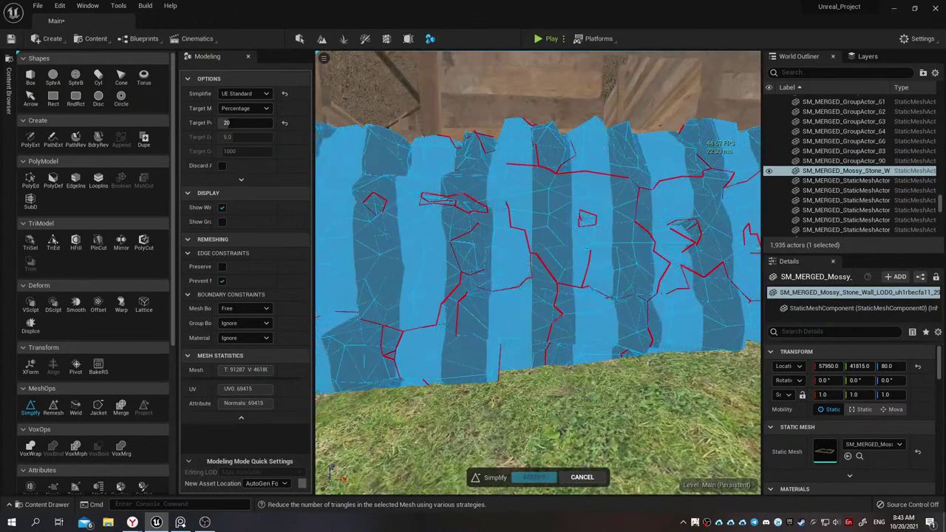
scroll(539, 274, up, 2)
scroll(538, 273, up, 5)
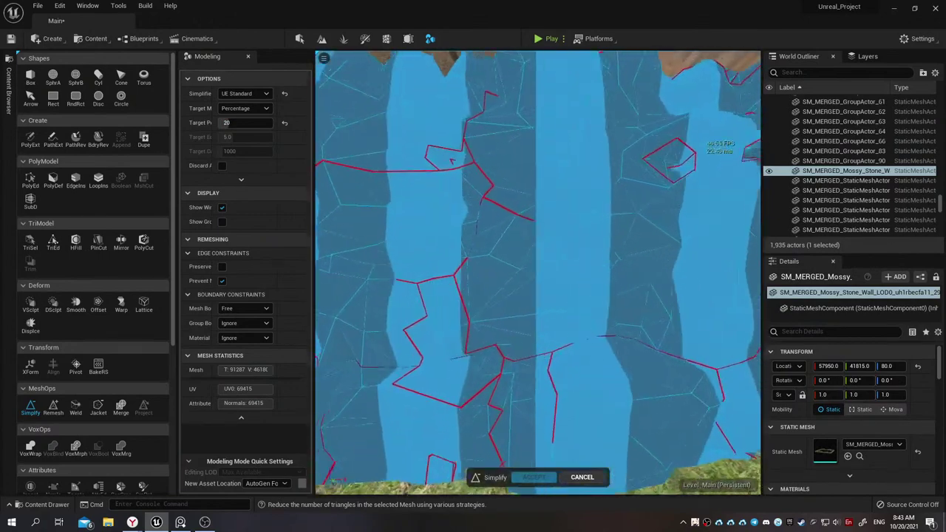
mouse_move(538, 273)
right_down()
mouse_move(591, 274)
mouse_move(541, 274)
right_up()
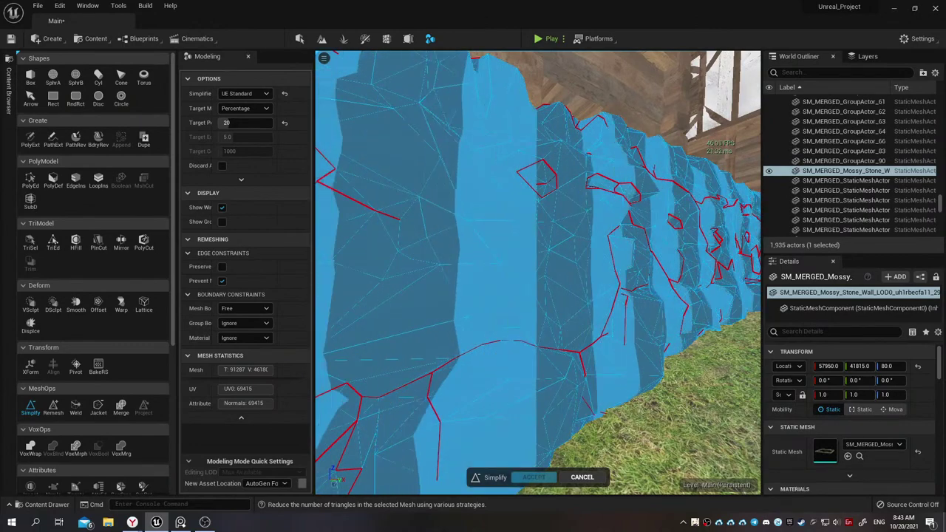
mouse_move(550, 259)
right_down()
mouse_move(584, 259)
mouse_move(538, 295)
mouse_move(502, 274)
mouse_move(569, 274)
mouse_move(494, 376)
right_up()
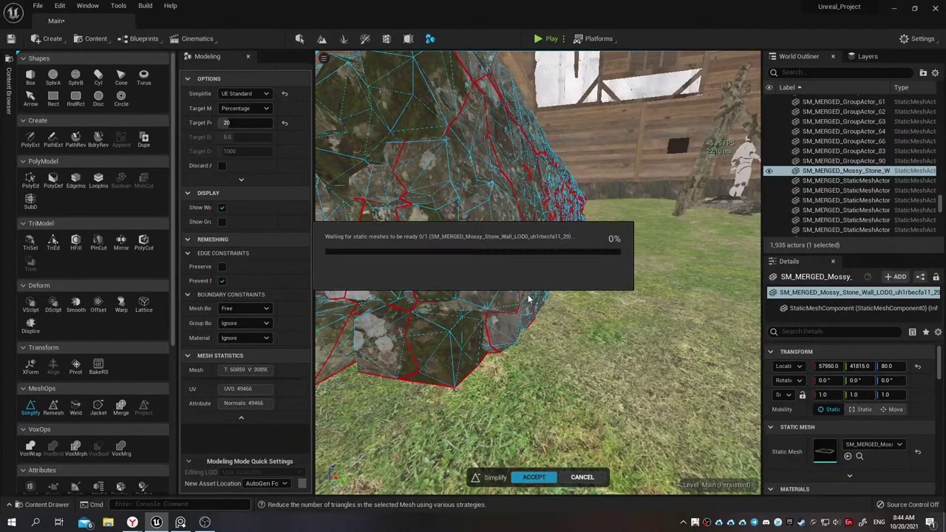
Orbit the simplified stone wall and check its asset in the Content Drawer
right_drag(534, 294, 591, 311)
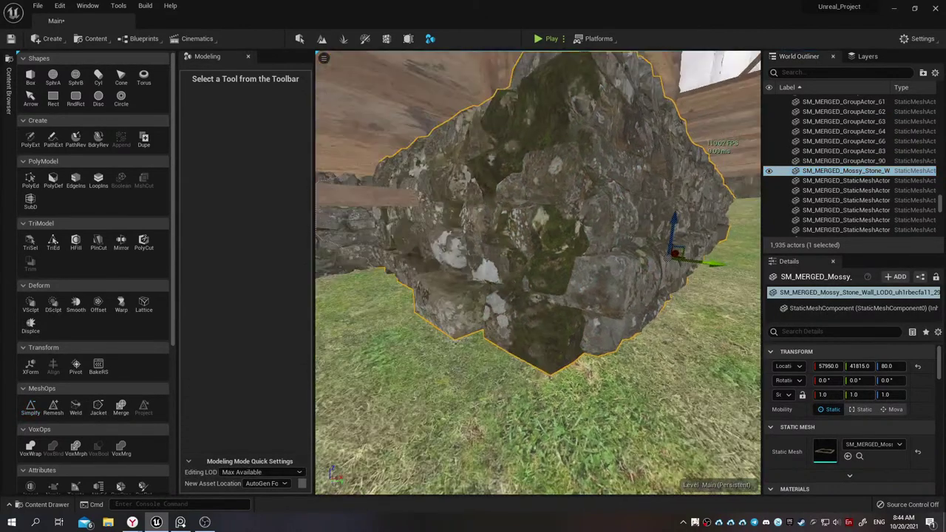
right_drag(515, 270, 515, 271)
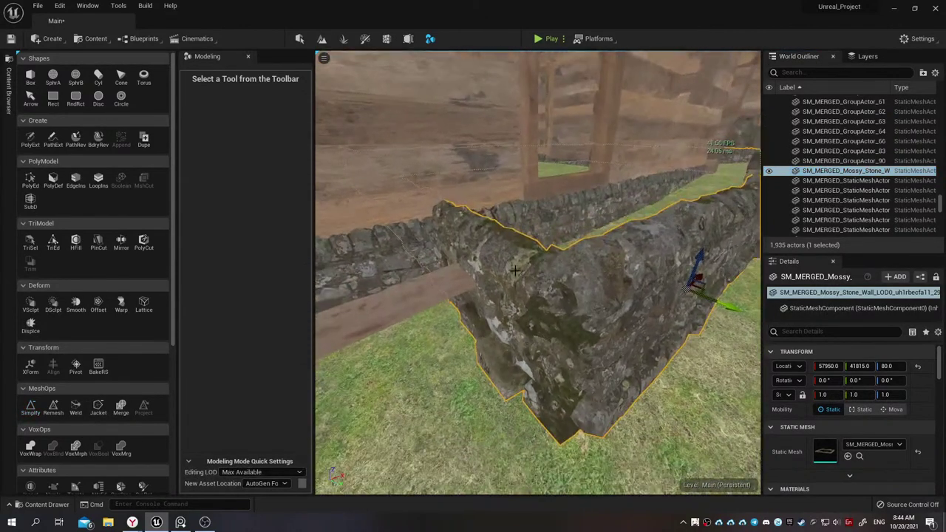
key(ctrl+space)
mouse_move(307, 392)
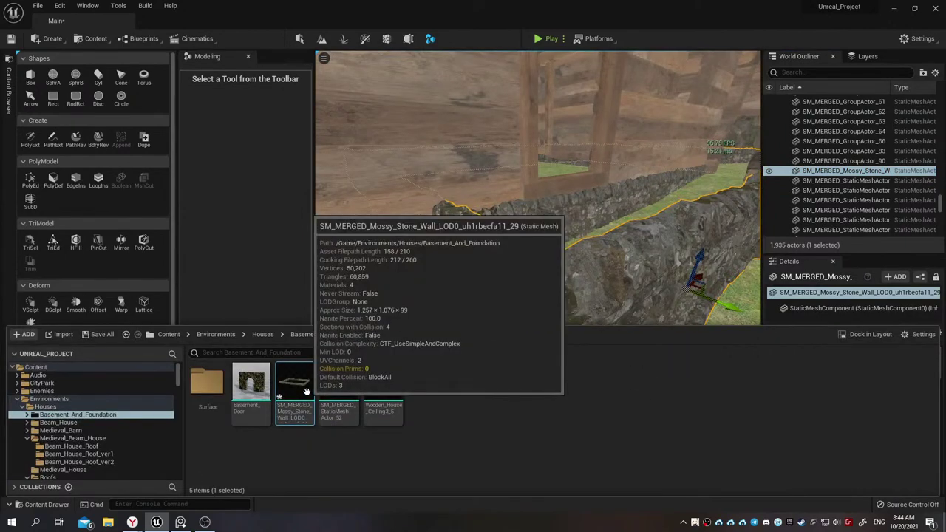
right_drag(622, 271, 612, 252)
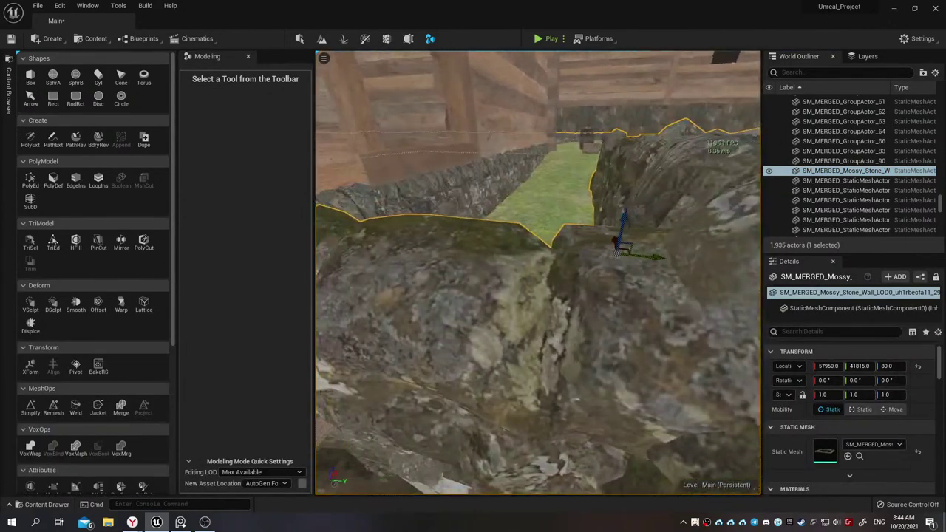
mouse_move(612, 252)
right_down()
mouse_move(465, 120)
mouse_move(473, 125)
right_up()
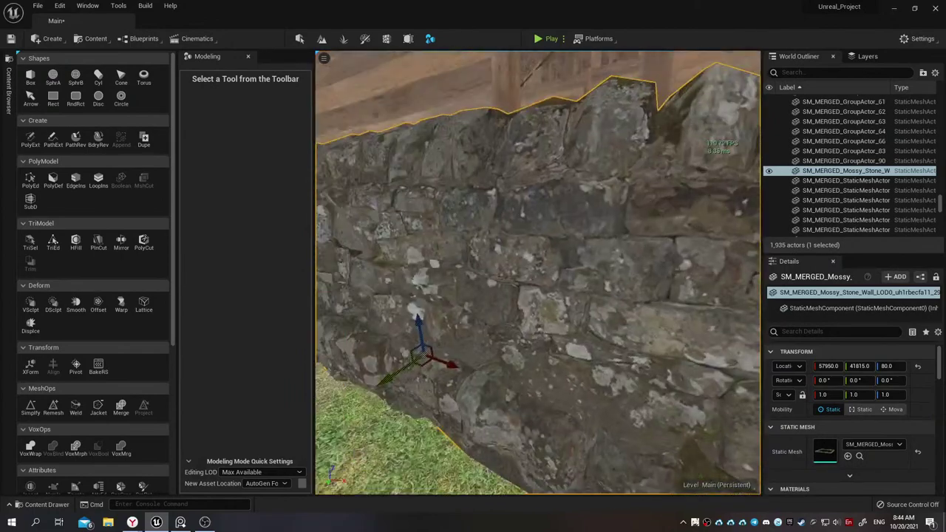
right_drag(473, 125, 742, 65)
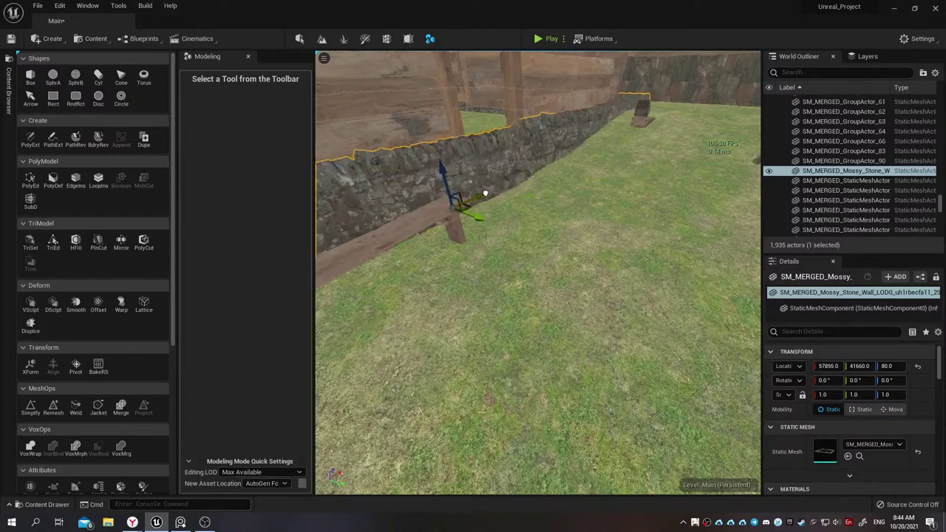
Slide the stone wall along X from 57785 to 57430, under the log wall
shift+drag(515, 176, 628, 194)
right_drag(628, 194, 557, 214)
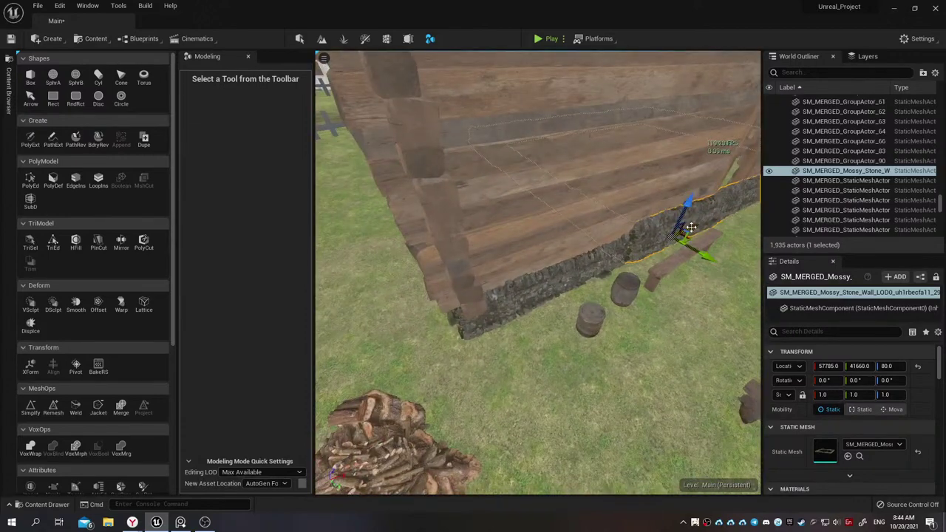
shift+drag(690, 228, 621, 226)
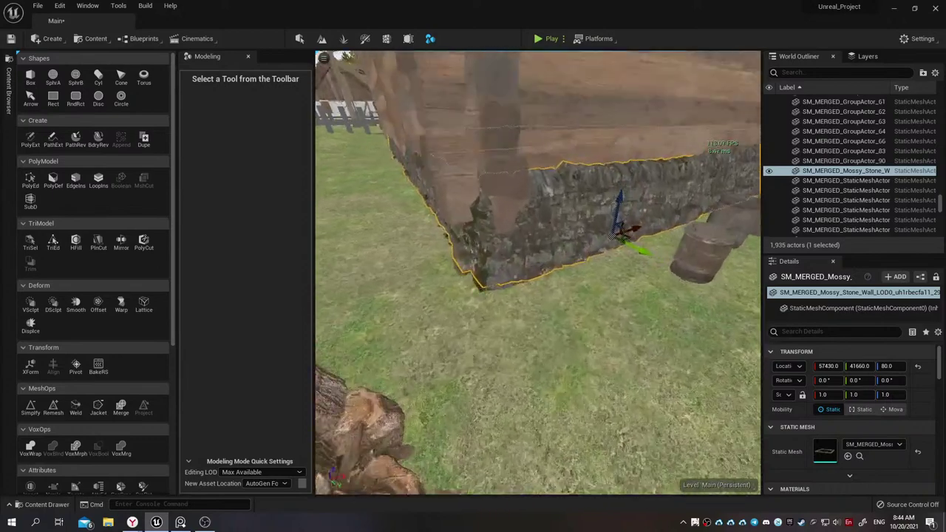
right_drag(621, 225, 668, 237)
Lower the merged stone wall to Z 55 and delete the 16 original Mossy_Stone_Wall pieces
drag(675, 207, 664, 236)
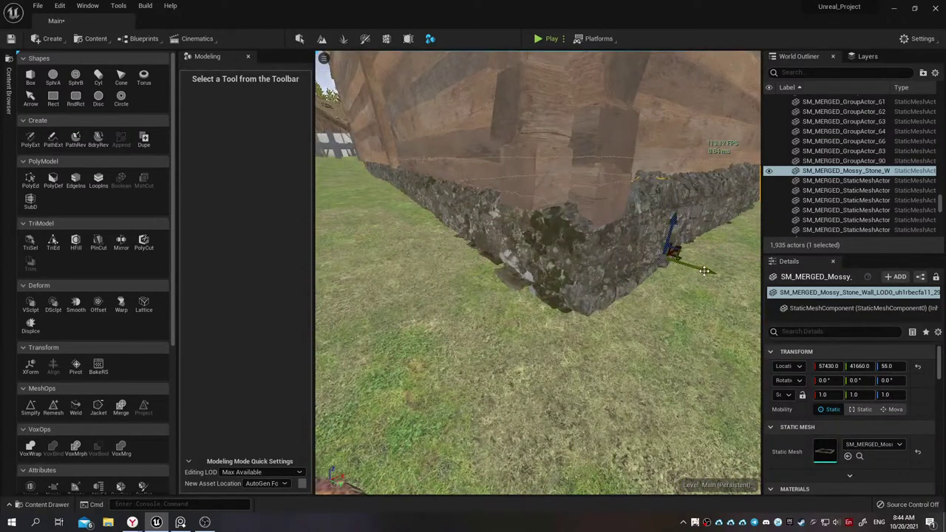
drag(704, 273, 700, 273)
click(548, 258)
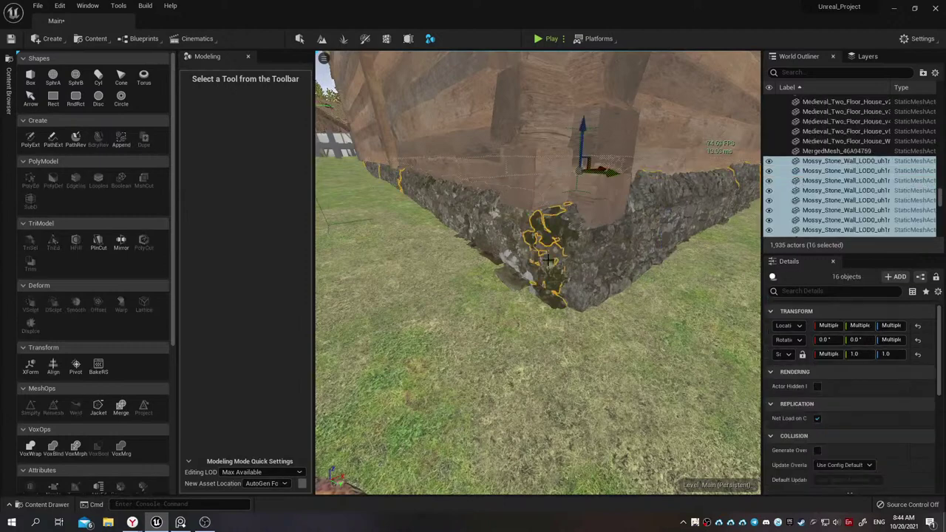
key(Delete)
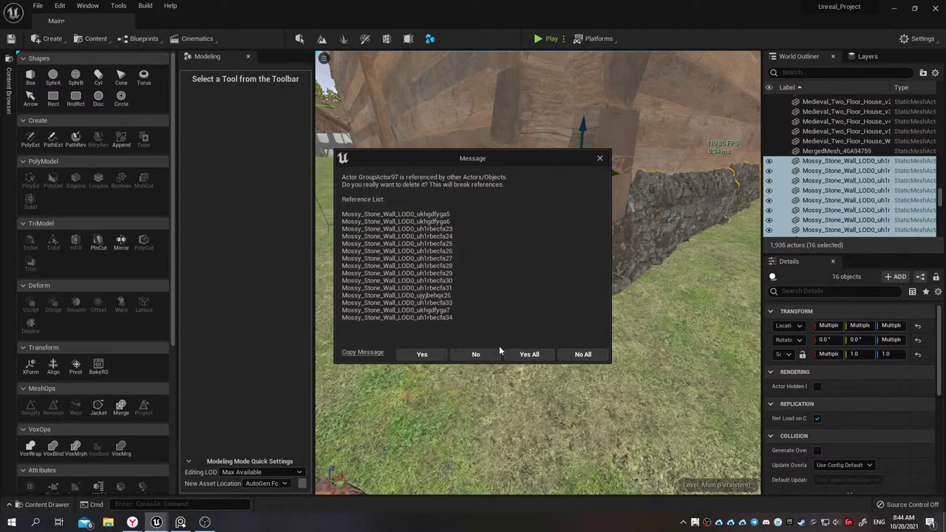
click(476, 355)
Fly the view over to the wooden wall and select log wall section Beam_Wall_ver14
click(584, 275)
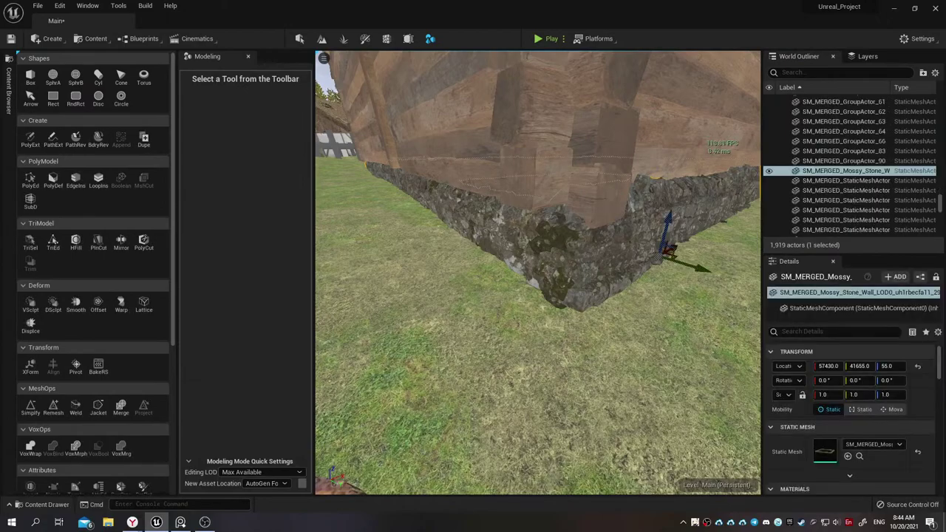
right_drag(584, 275, 473, 281)
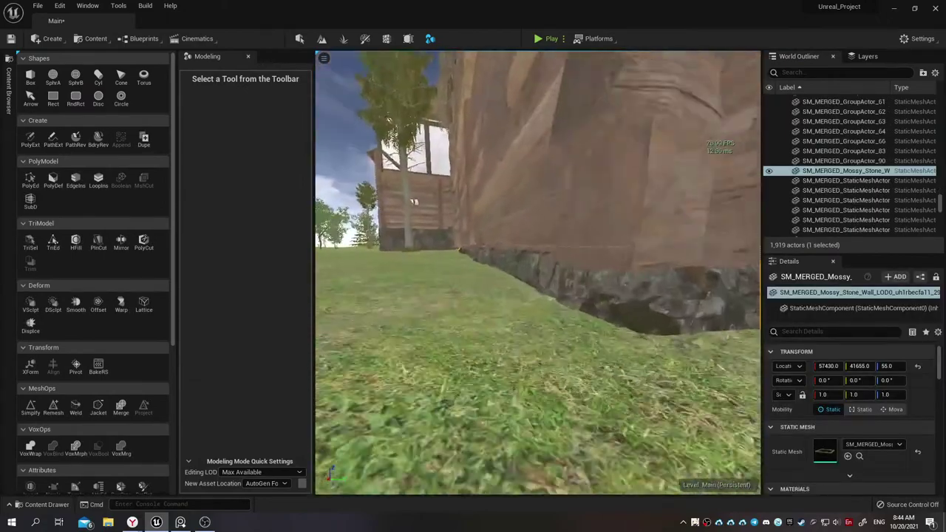
mouse_move(473, 281)
right_down()
mouse_move(532, 281)
mouse_move(557, 249)
right_up()
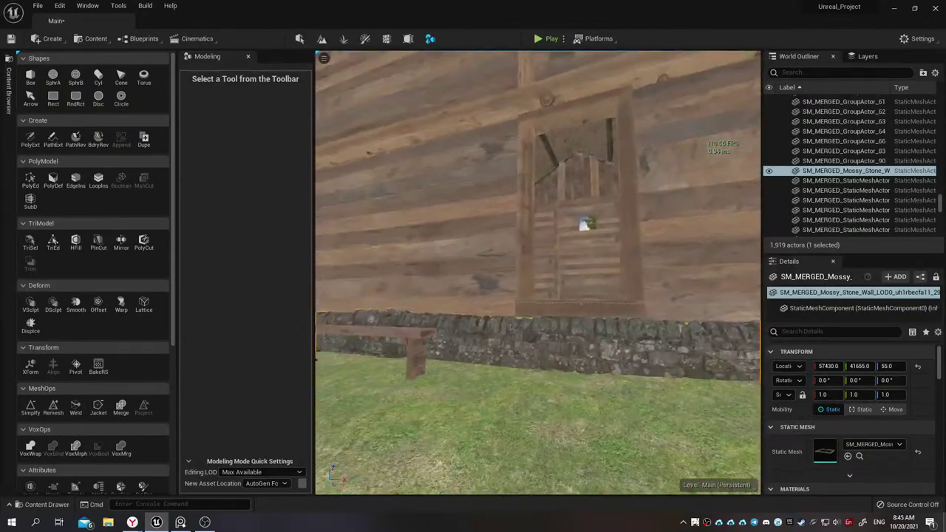
right_drag(558, 248, 505, 245)
click(517, 242)
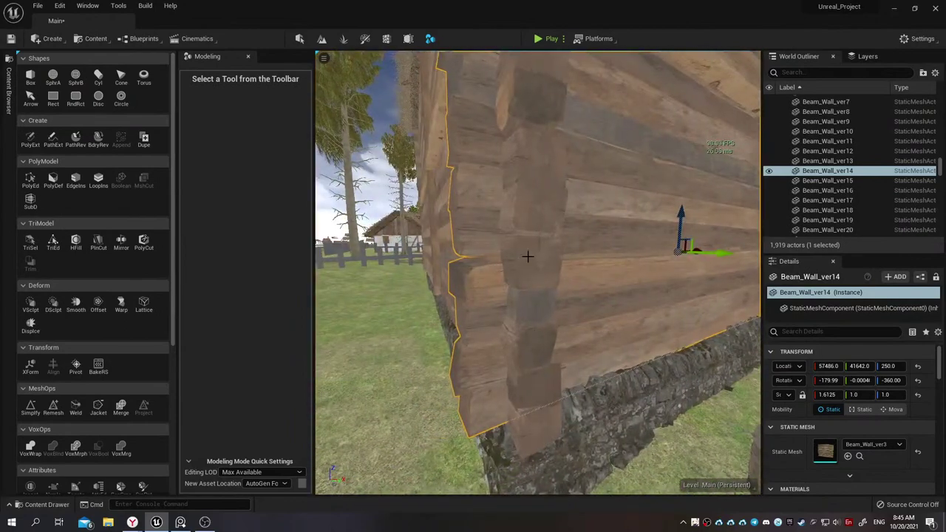
Add Beam_Wall_ver5, the vertical beams, the corner log column and the side wall sections to the selection
ctrl+click(527, 257)
right_drag(527, 256, 562, 252)
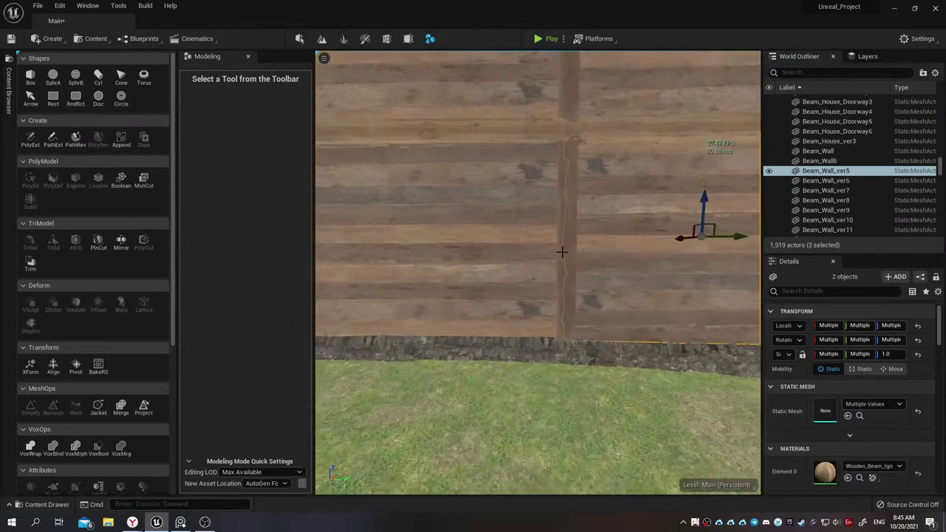
ctrl+click(563, 221)
ctrl+click(486, 233)
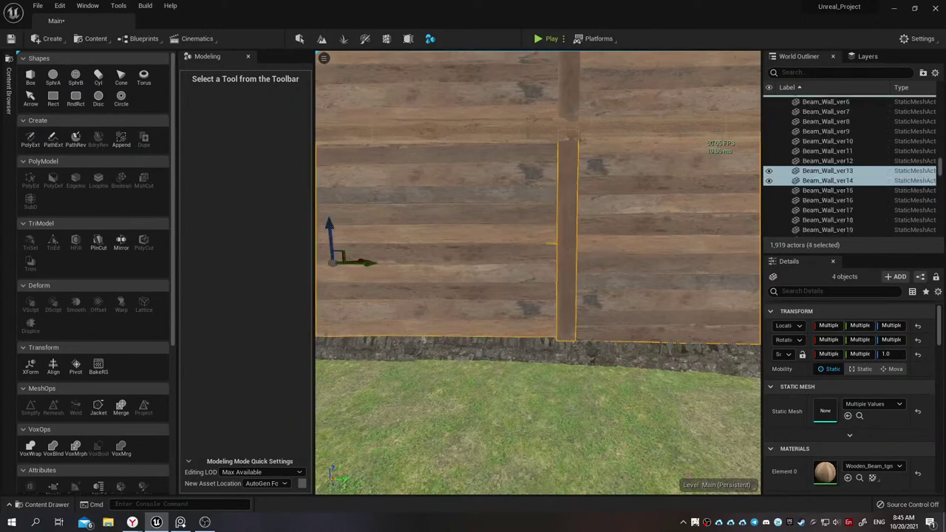
right_drag(487, 233, 486, 237)
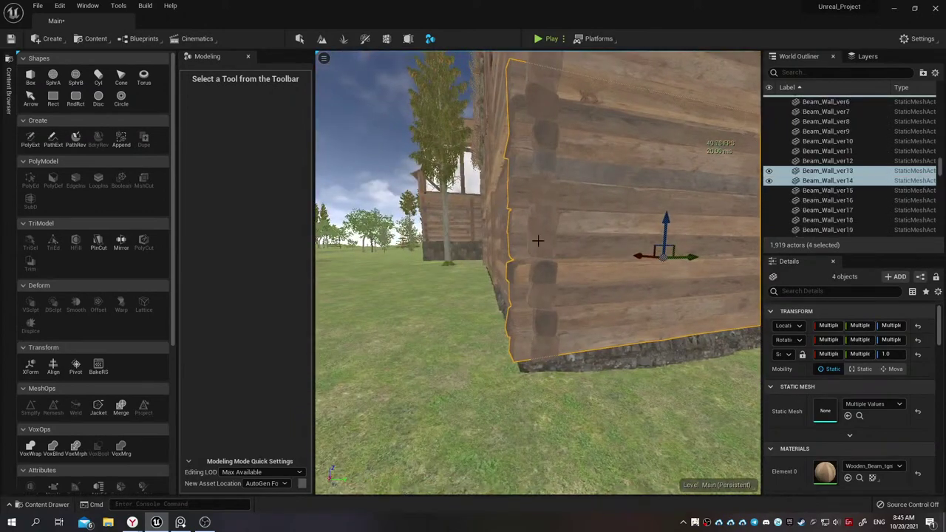
ctrl+click(538, 240)
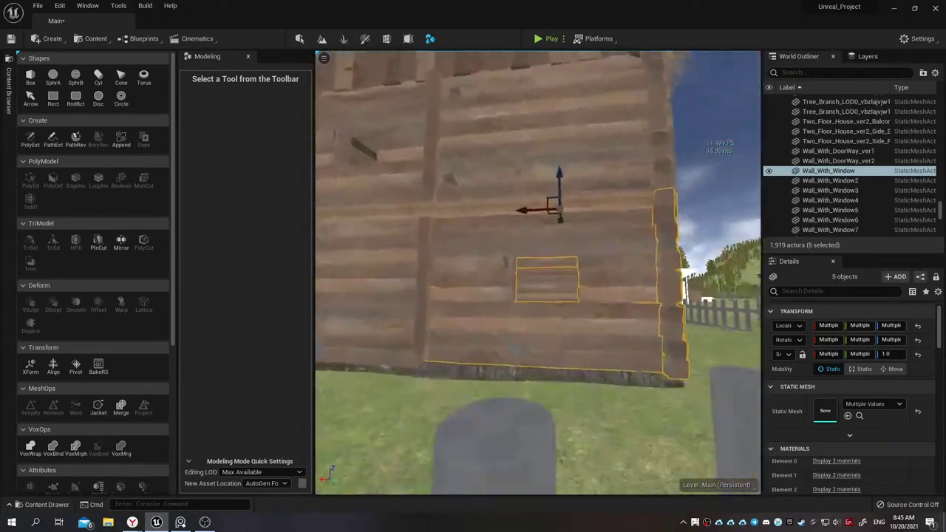
ctrl+click(537, 275)
ctrl+click(434, 286)
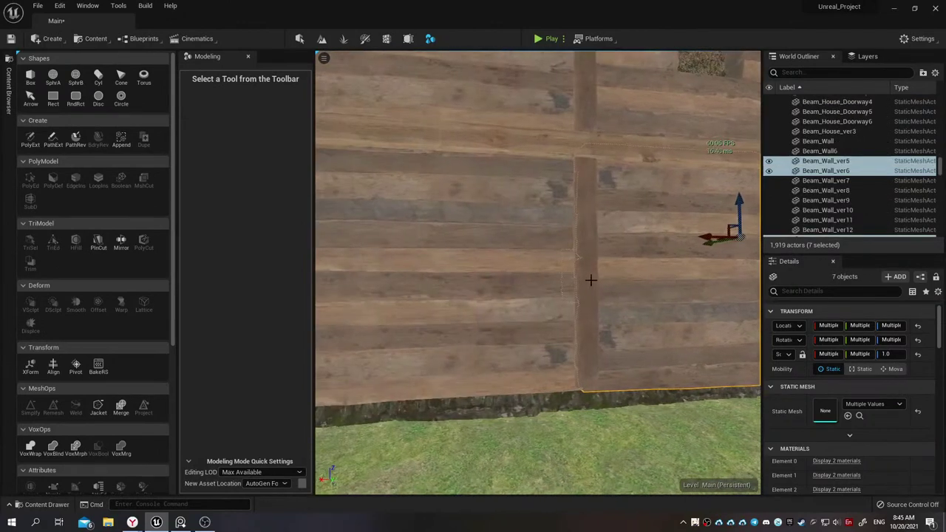
ctrl+click(577, 284)
ctrl+click(473, 285)
From the house corner, add the corner logs, more beams, wall meshes and the window wall
mouse_move(473, 296)
right_down()
mouse_move(508, 272)
mouse_move(439, 271)
mouse_move(585, 268)
right_up()
ctrl+click(507, 272)
ctrl+click(458, 271)
ctrl+click(418, 275)
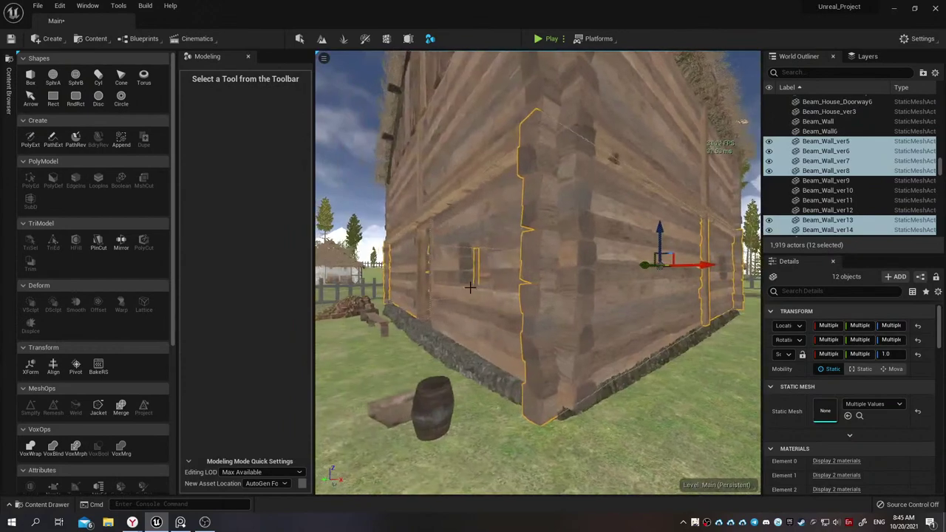
ctrl+click(585, 269)
right_drag(465, 268, 442, 267)
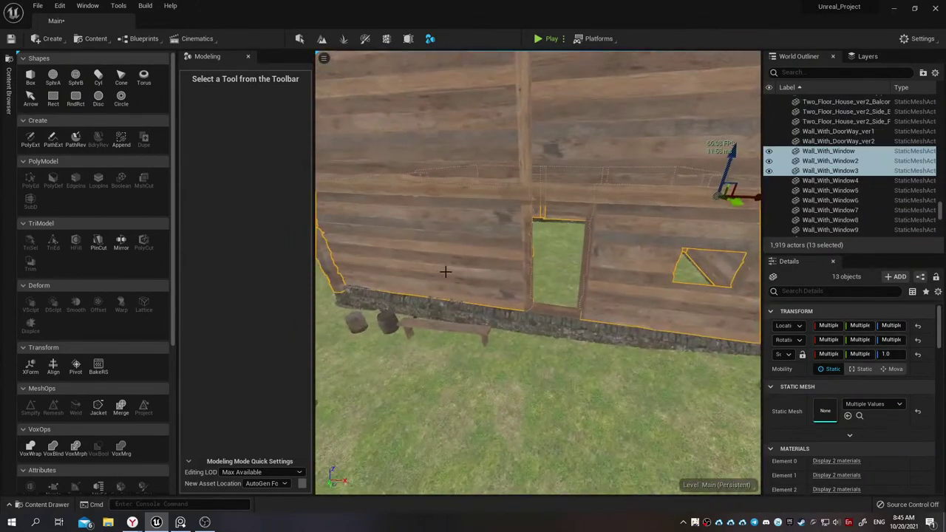
ctrl+click(549, 271)
Merge the selection into a static mesh saved in Environments > Houses > Two_Floor_House
right_click(825, 181)
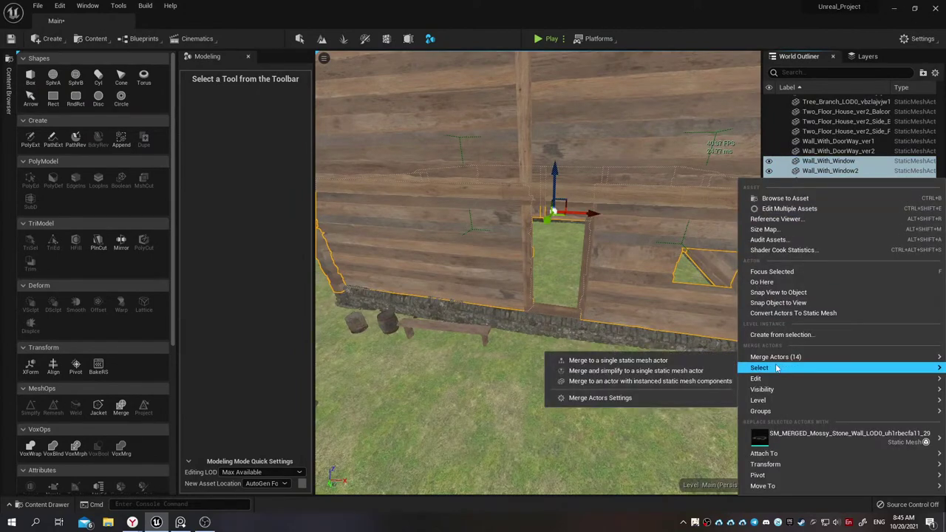
mouse_move(776, 357)
click(729, 361)
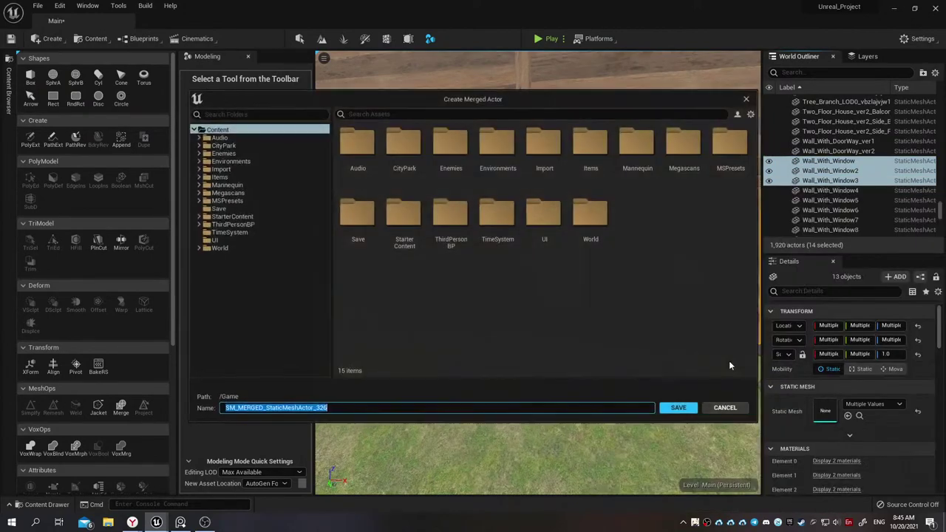
double_click(496, 144)
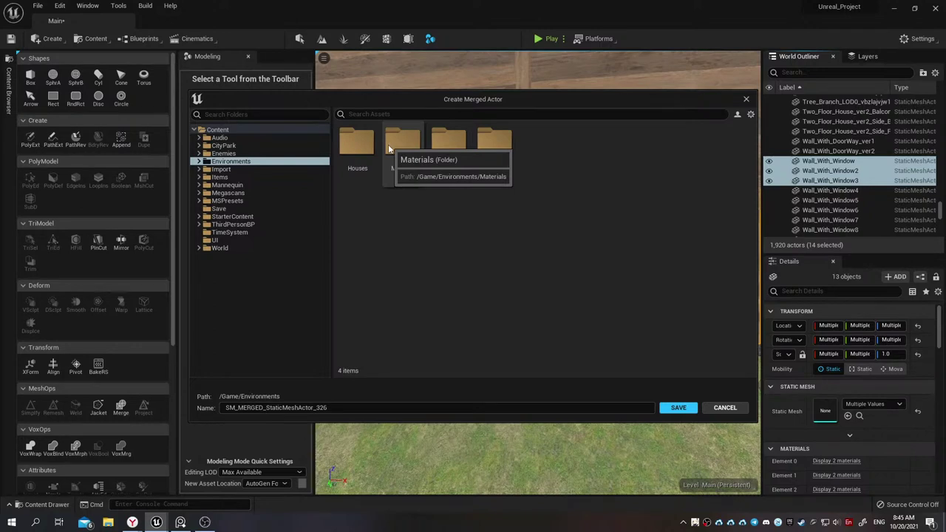
double_click(358, 143)
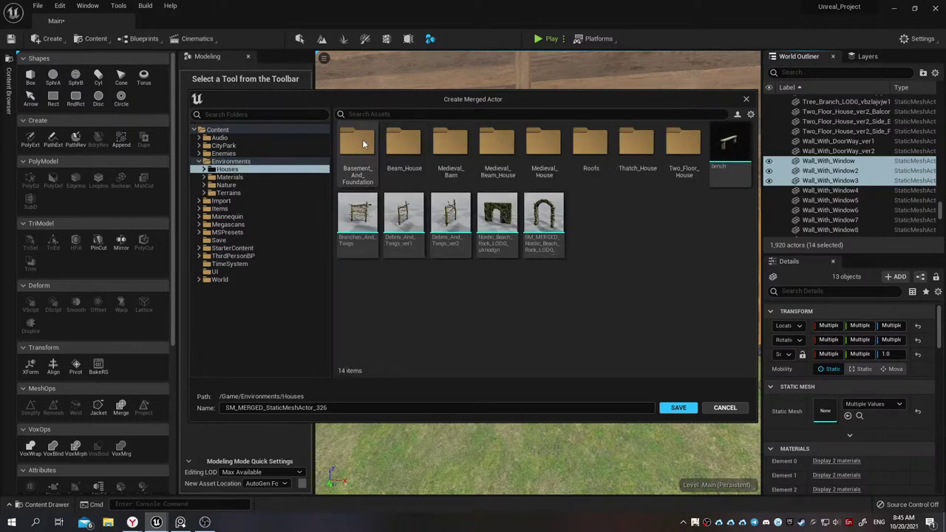
double_click(683, 146)
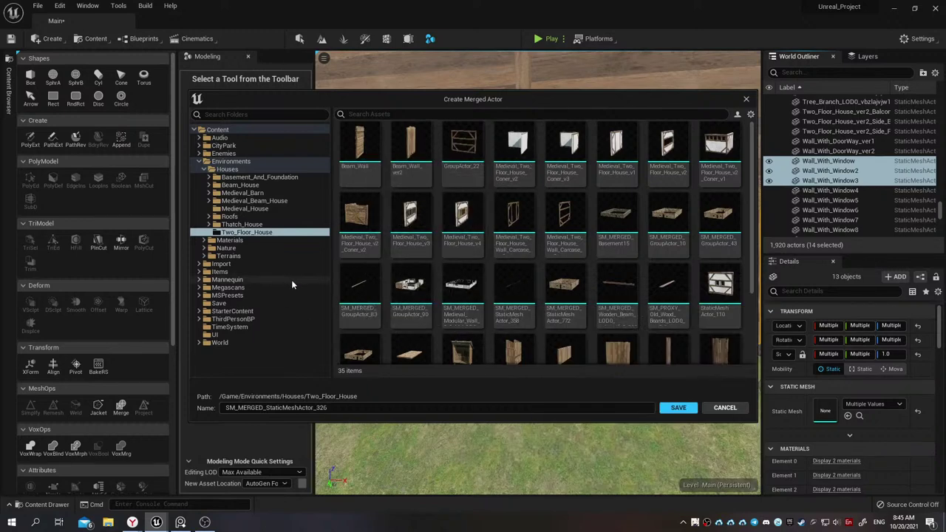
click(244, 225)
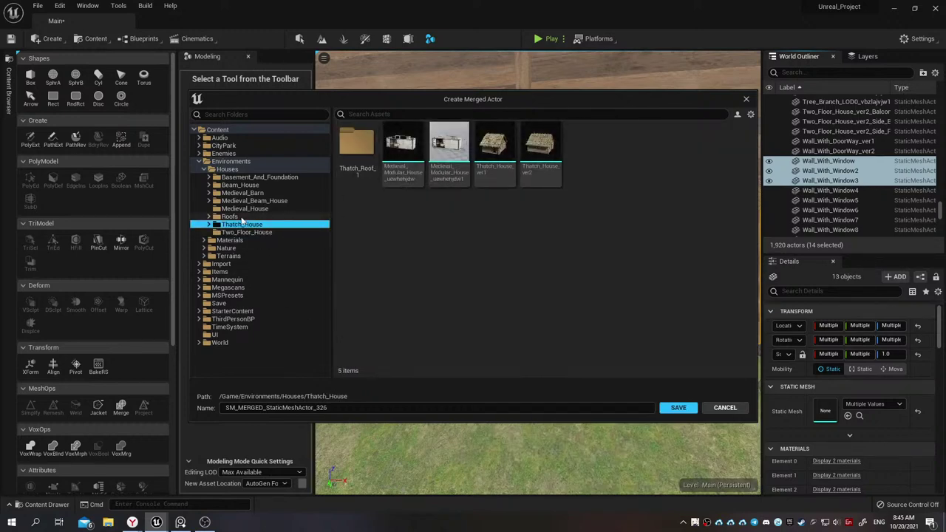
click(266, 233)
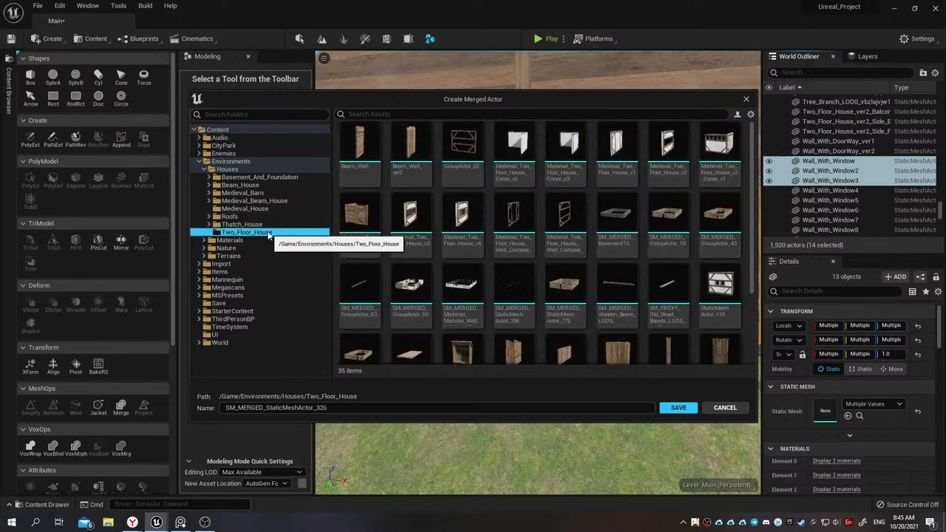
Replace the default merged mesh name with an existing house asset's name as a base
mouse_move(529, 233)
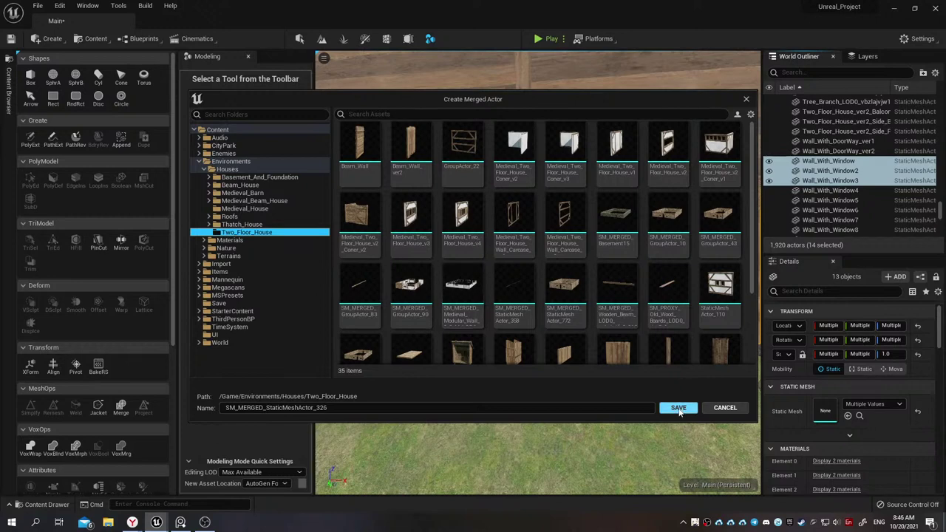
mouse_move(607, 321)
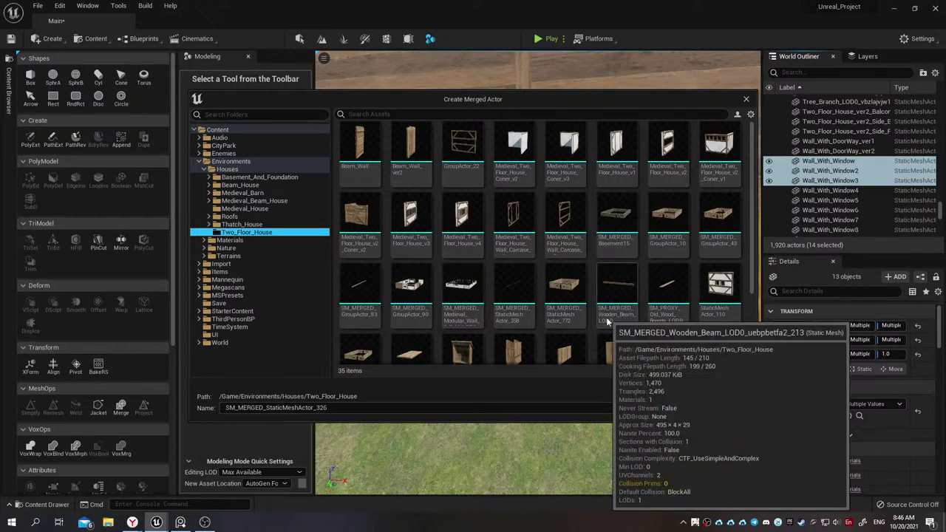
scroll(607, 318, down, 3)
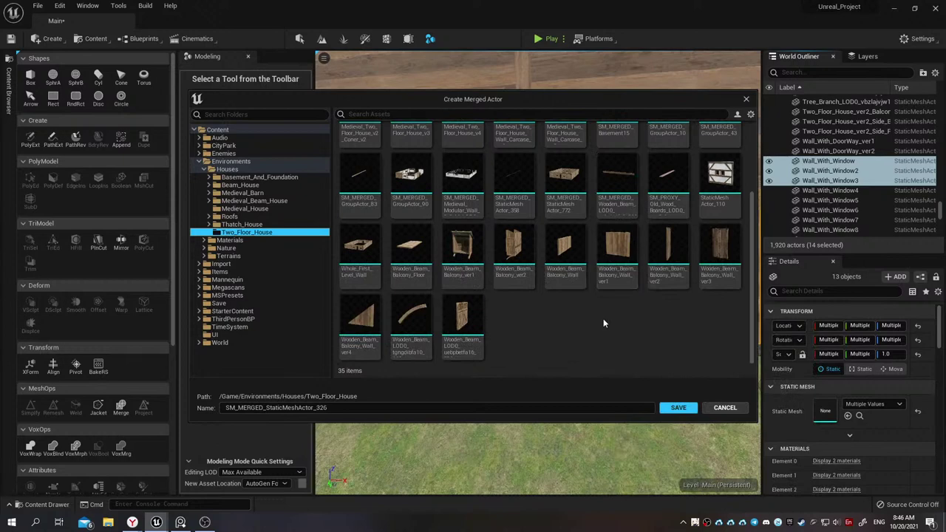
scroll(603, 323, up, 2)
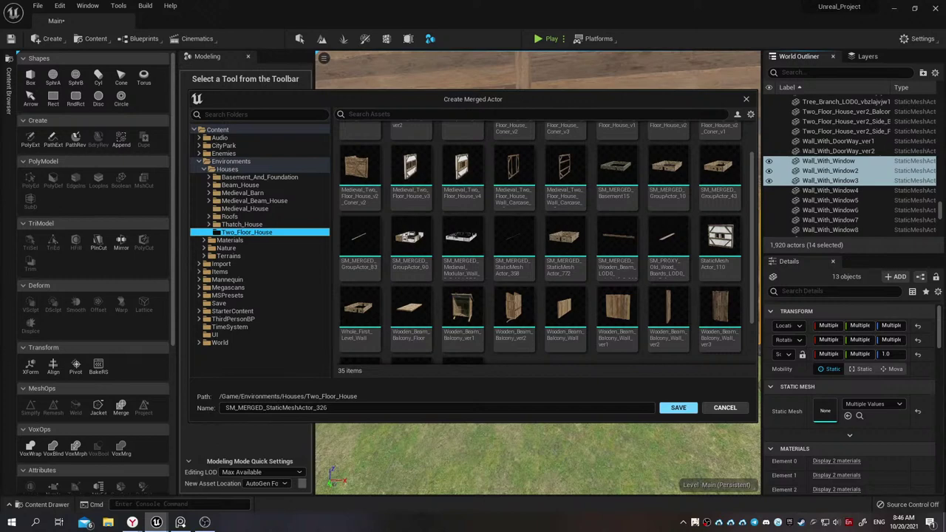
click(423, 409)
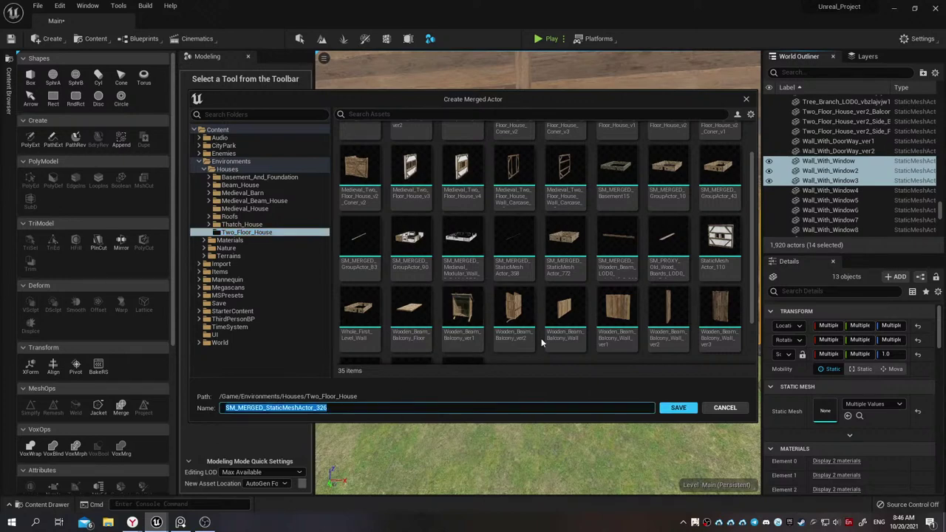
scroll(544, 339, down, 2)
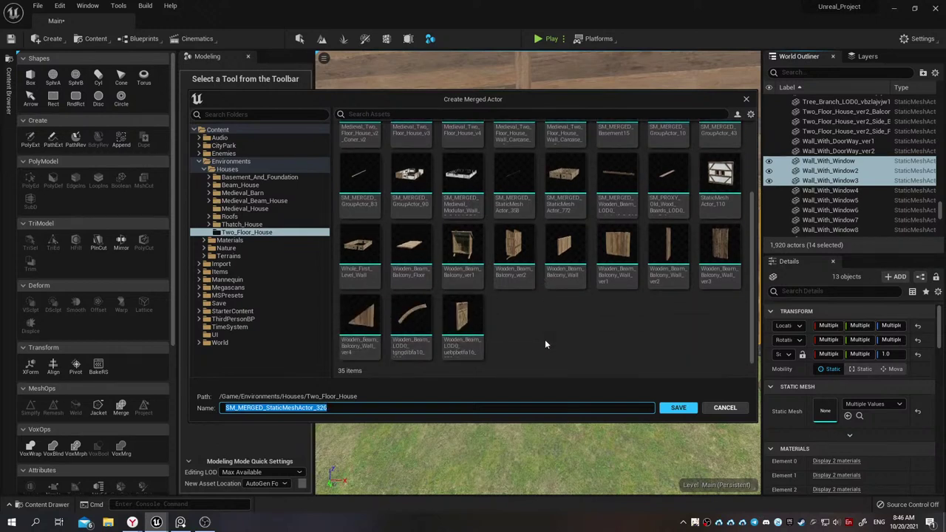
scroll(545, 344, up, 3)
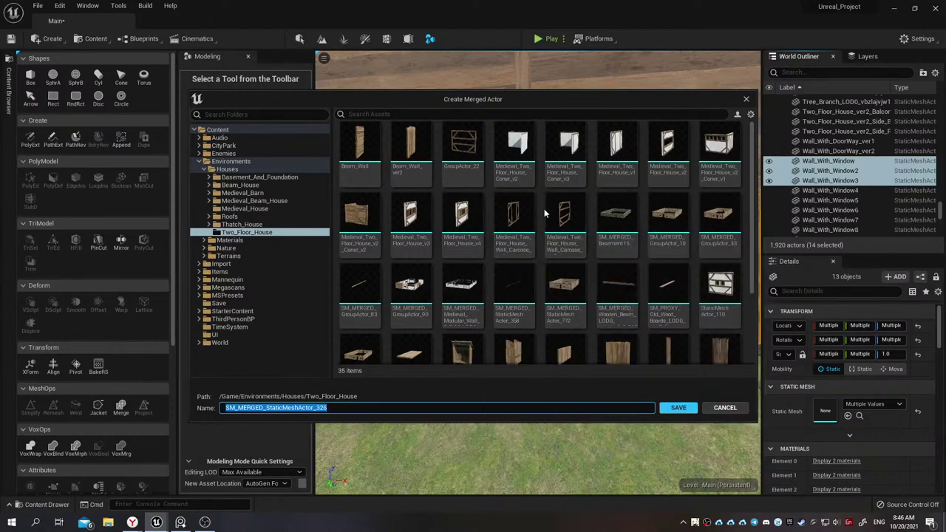
click(528, 244)
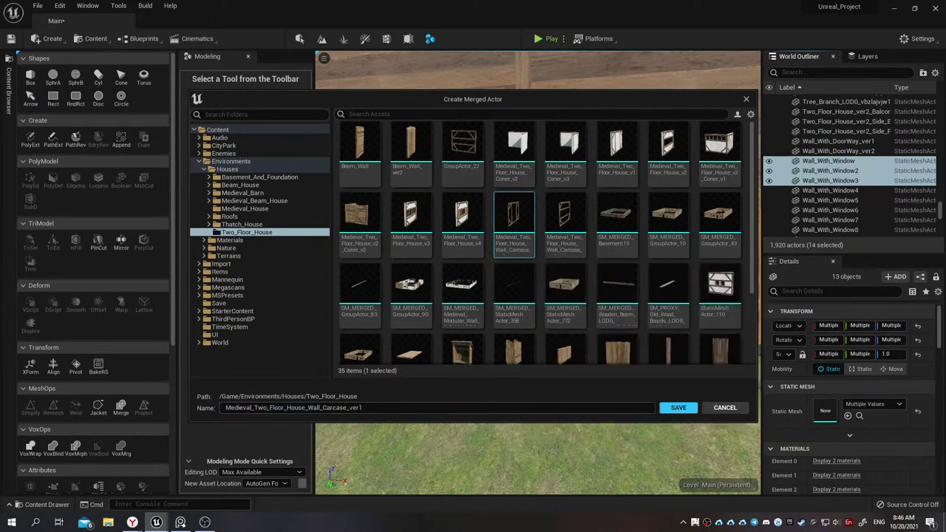
Edit the asset name to Medieval_Two_Floor_House_Second_ver1
click(373, 405)
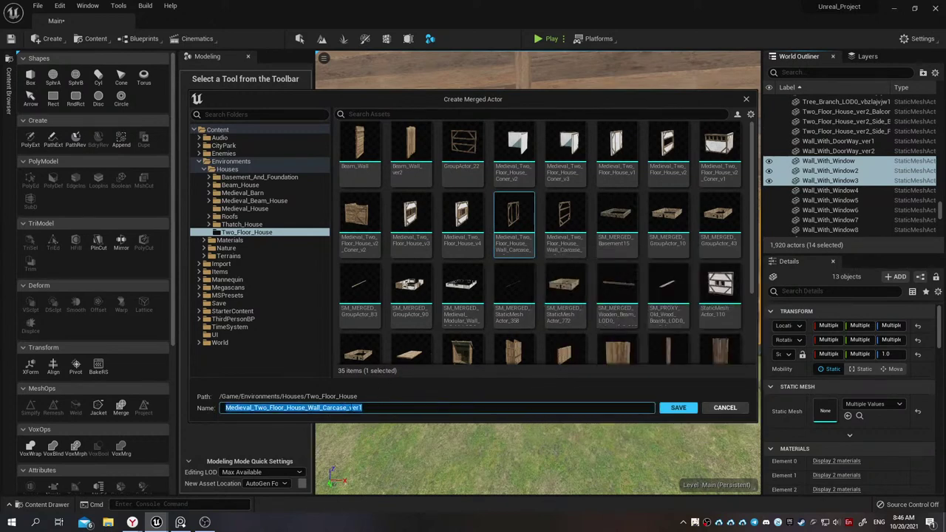
click(356, 407)
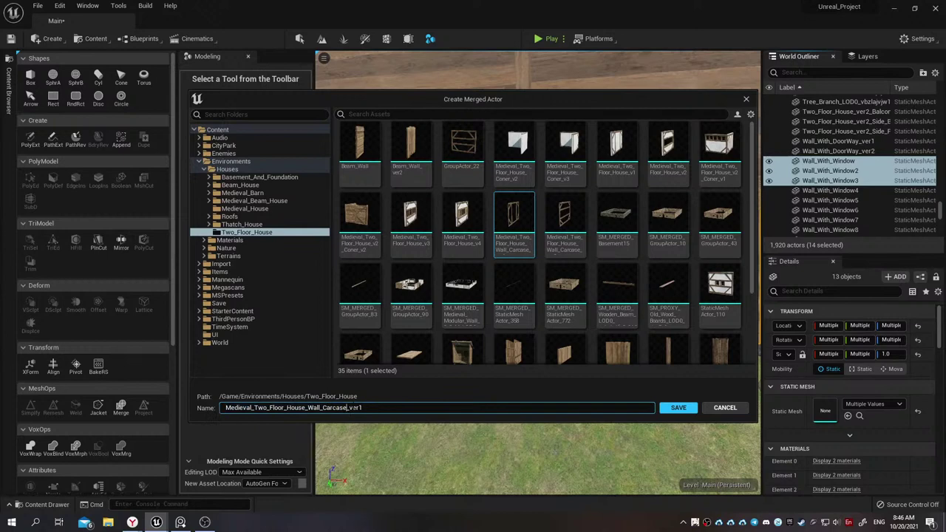
key(BackSpace)
key(BackSpace)
key(BackSpace)
key(BackSpace)
key(BackSpace)
key(BackSpace)
key(BackSpace)
key(BackSpace)
key(Delete)
key(Delete)
key(Delete)
text(S)
text(ecomd)
key(BackSpace)
key(BackSpace)
key(BackSpace)
text(nd)
Save the merged asset and place Medieval_Two_Floor_House_Second_ver1 into the level
click(686, 411)
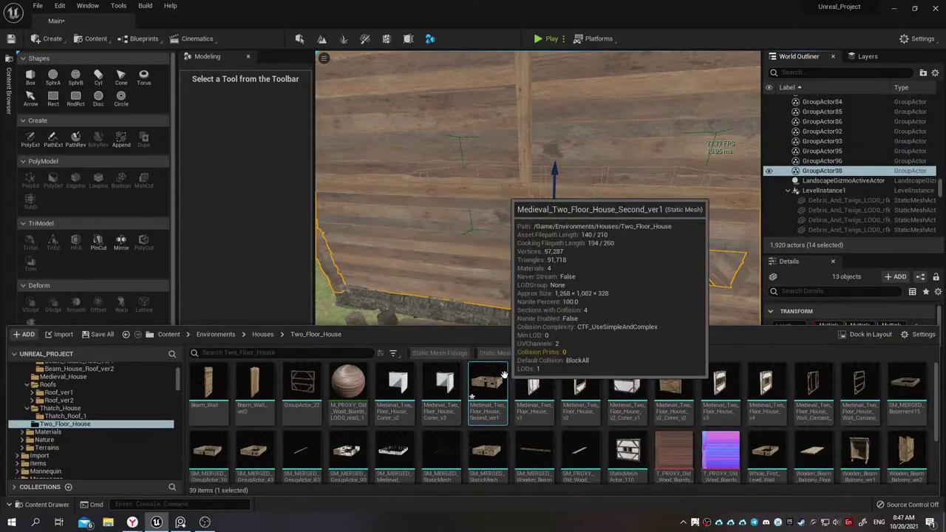
mouse_move(496, 379)
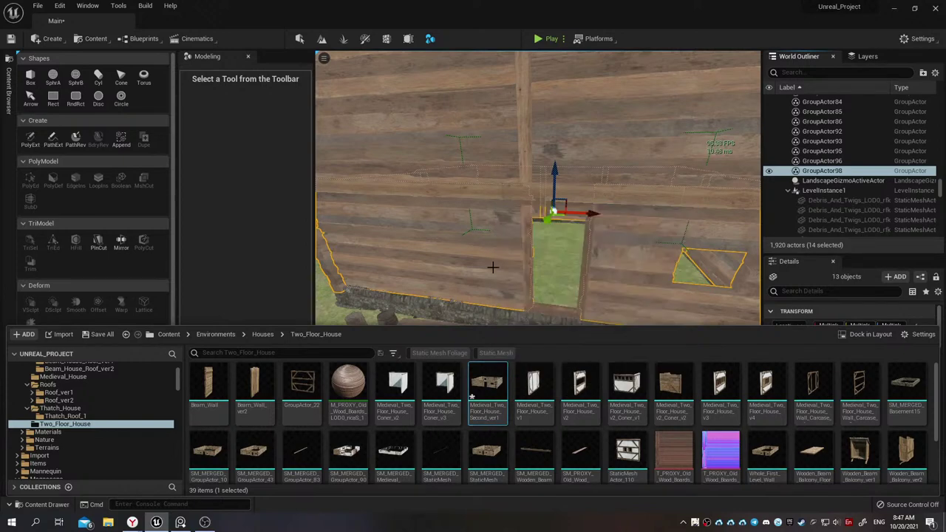
mouse_move(487, 380)
mouse_down()
mouse_move(514, 294)
mouse_move(416, 281)
mouse_up()
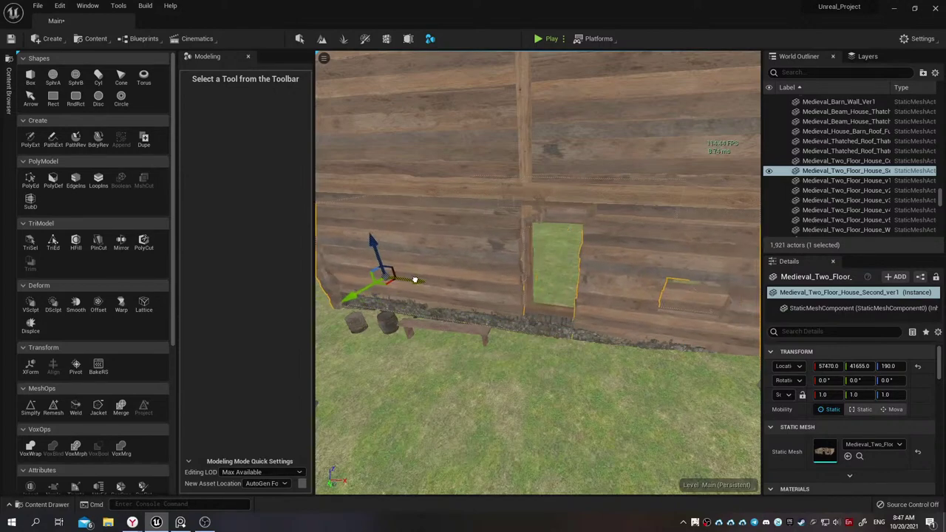
Position the merged mesh at 57487, 41643, 250, then select the original window walls
mouse_move(416, 281)
right_down()
mouse_move(620, 352)
mouse_move(635, 339)
right_up()
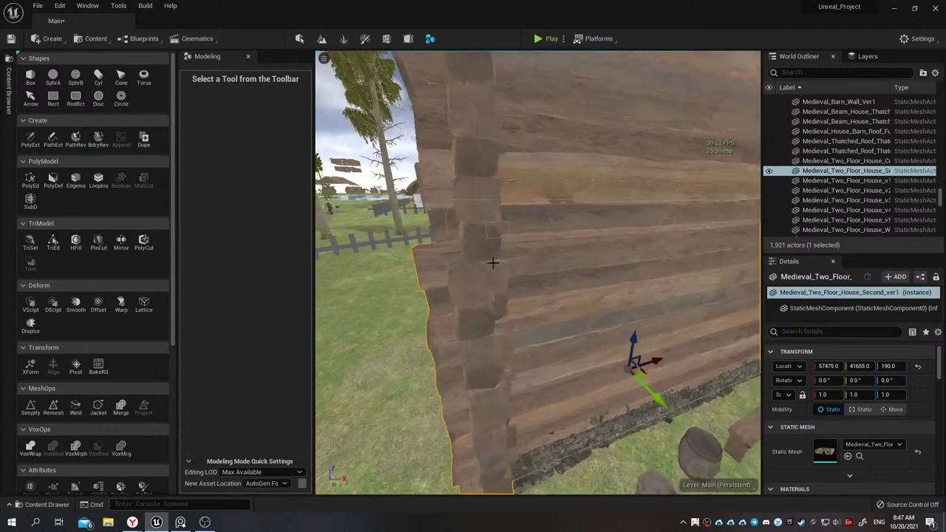
drag(635, 338, 640, 370)
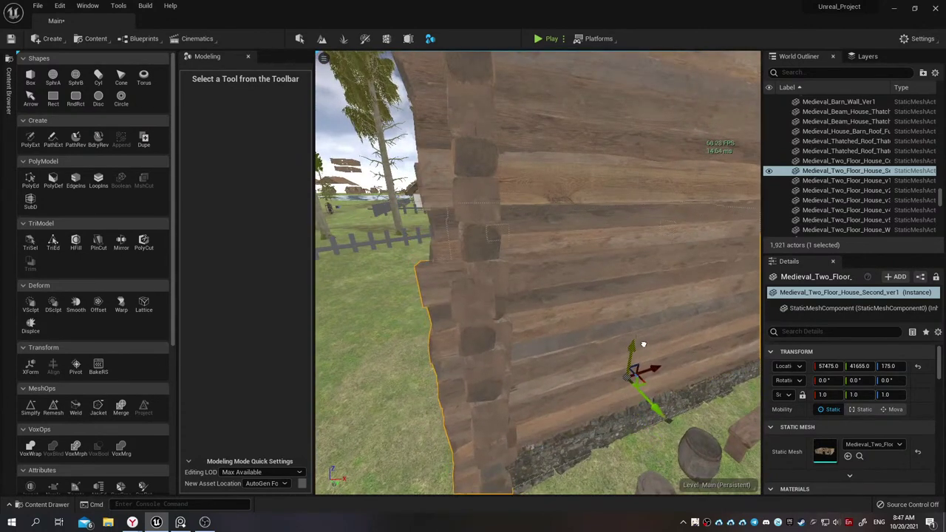
mouse_move(610, 346)
right_down()
mouse_move(626, 342)
mouse_move(573, 270)
right_up()
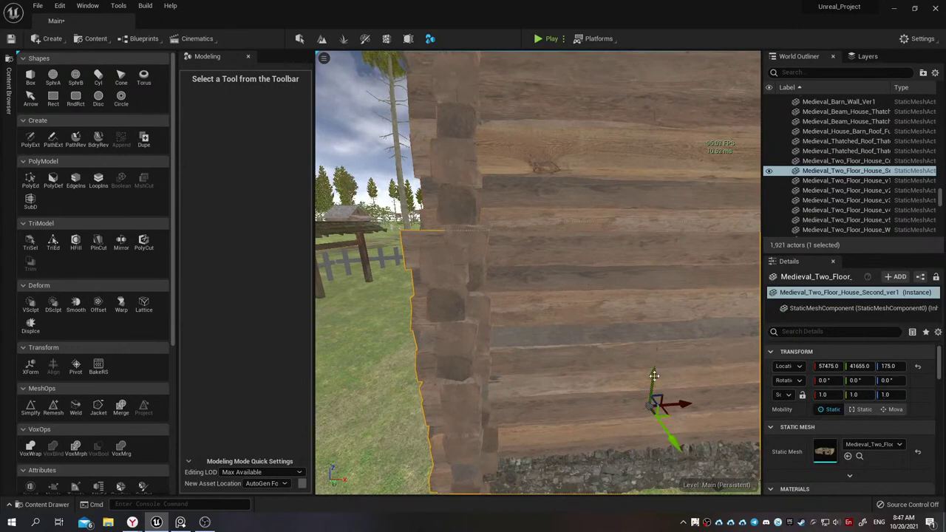
mouse_move(653, 381)
mouse_down()
mouse_move(645, 325)
mouse_move(626, 321)
mouse_up()
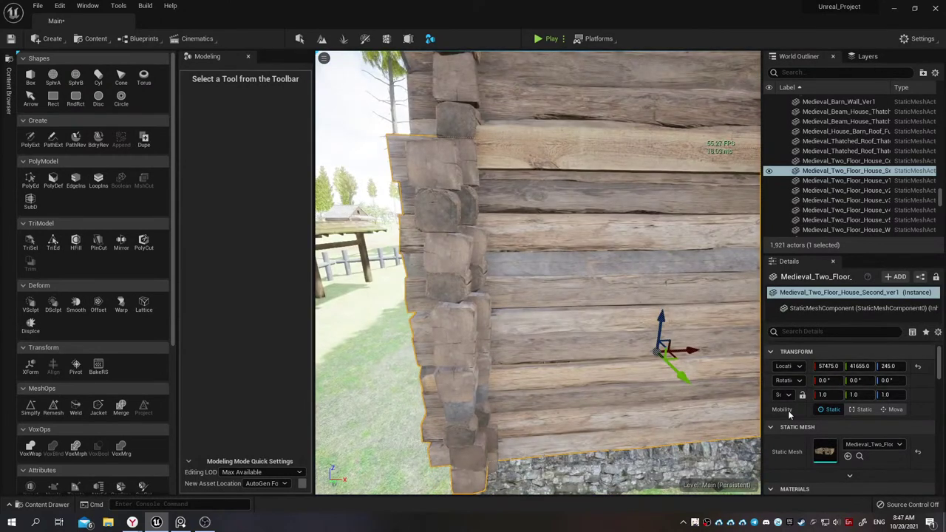
mouse_move(858, 366)
mouse_down()
mouse_move(831, 366)
mouse_move(891, 368)
mouse_up()
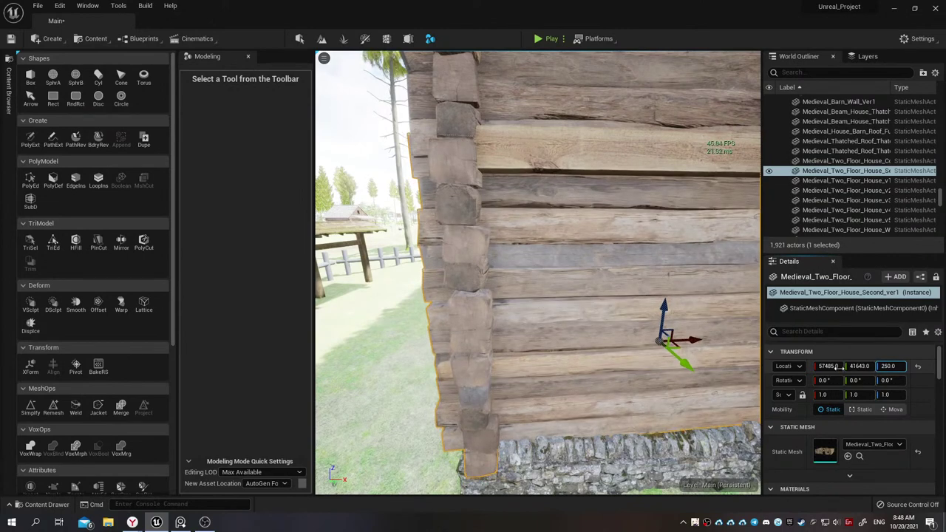
click(840, 367)
drag(839, 367, 840, 366)
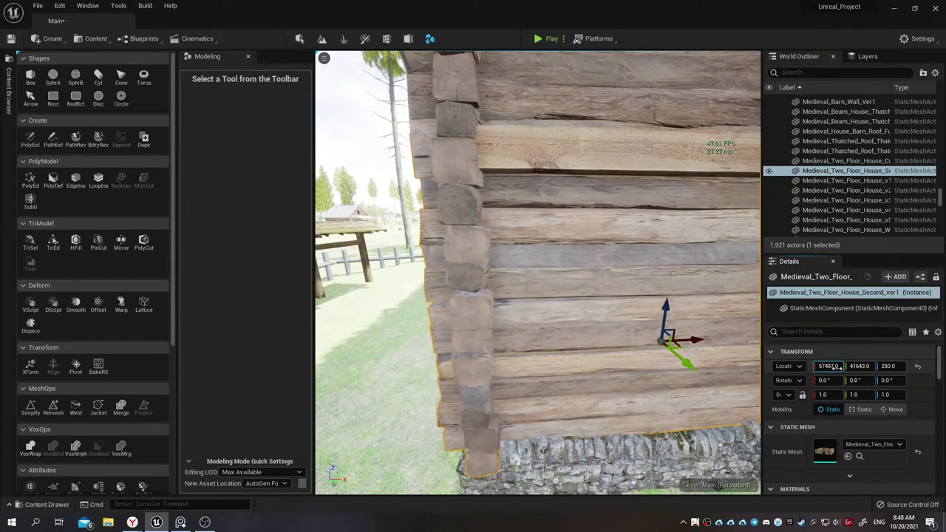
mouse_move(540, 273)
right_down()
mouse_move(517, 278)
mouse_move(503, 244)
mouse_move(449, 197)
mouse_move(414, 214)
right_up()
click(449, 197)
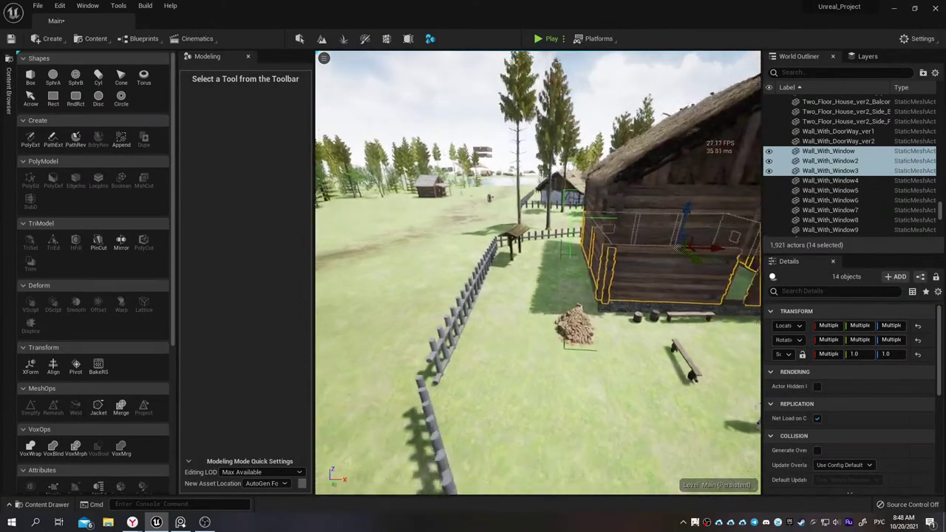
Move the 14 original Wall_With_Window actors aside onto the field and return to Select mode
right_drag(689, 254, 669, 258)
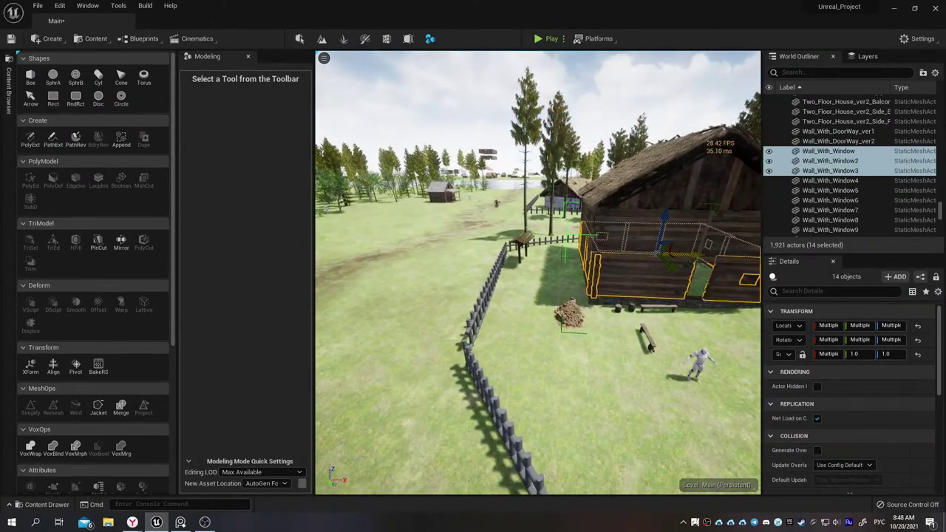
drag(669, 255, 385, 243)
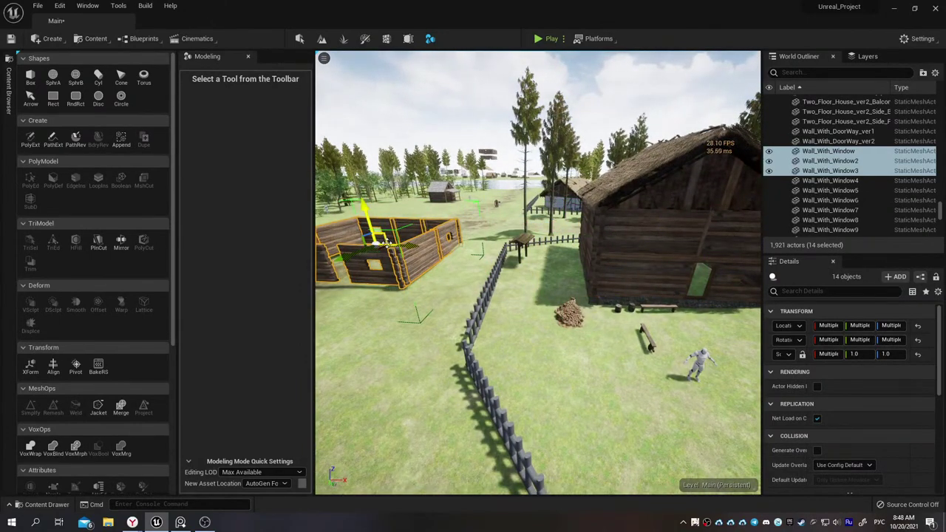
key(shift+1)
Fly in to inspect the log wall, selecting the merged wall and then the Wooden_Beam_LOD0 log
right_drag(385, 243, 369, 244)
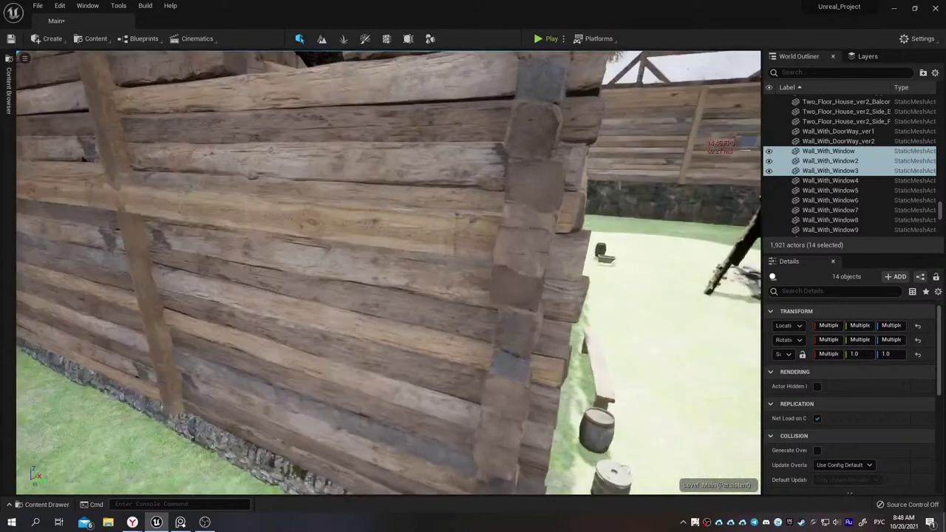
right_drag(435, 244, 436, 243)
click(435, 244)
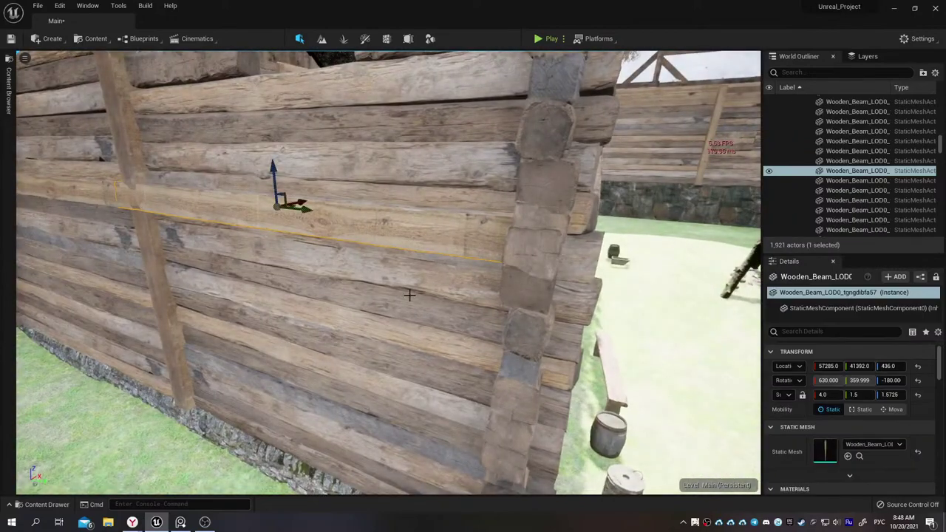
click(482, 304)
click(401, 227)
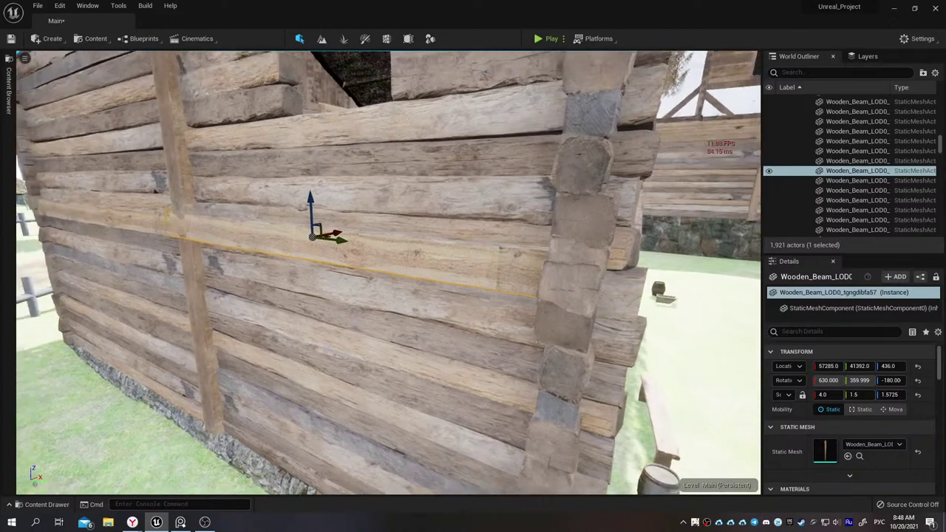
right_drag(371, 341, 370, 341)
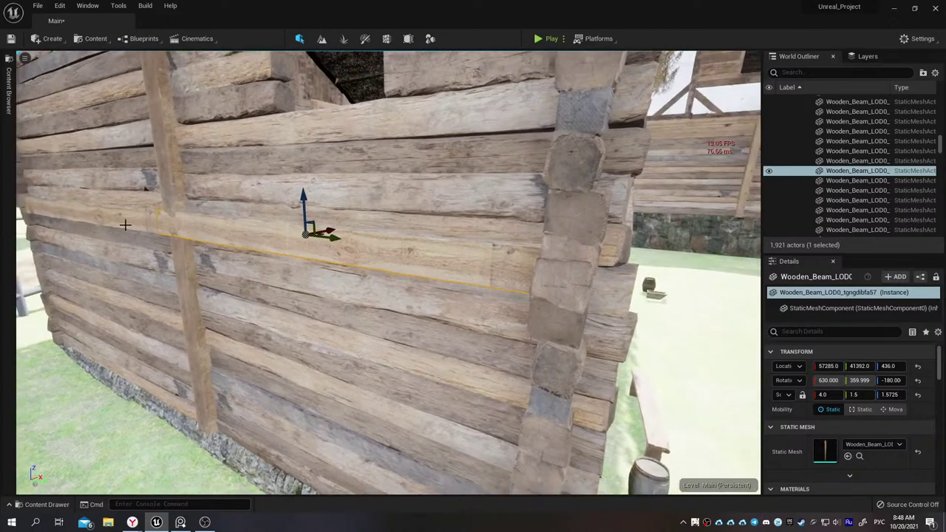
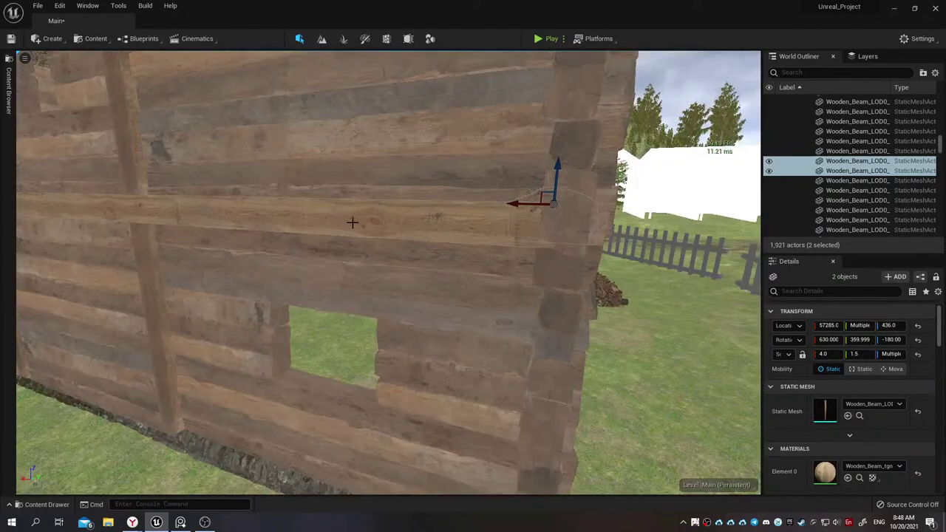
Ctrl-select the horizontal Wooden_Beam pieces along the first stretch of log wall
ctrl+click(352, 223)
right_drag(313, 247, 312, 247)
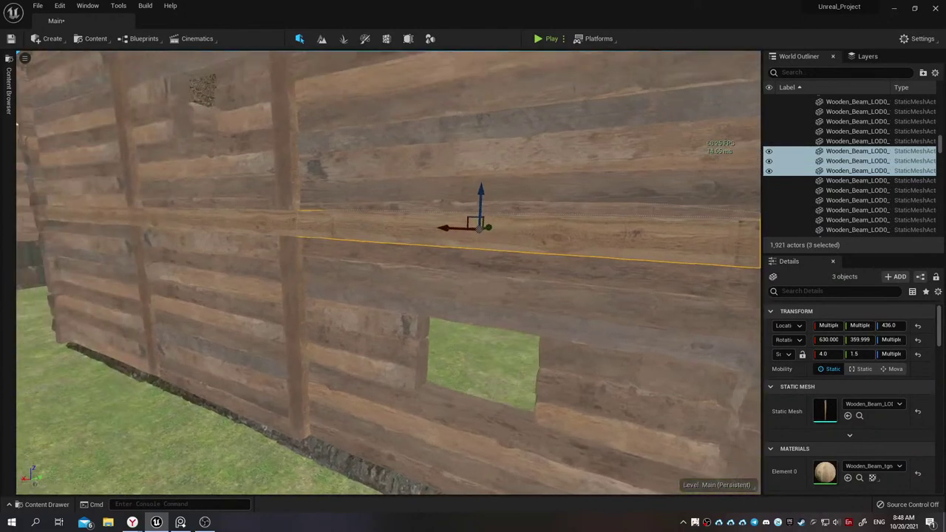
right_drag(412, 224, 412, 224)
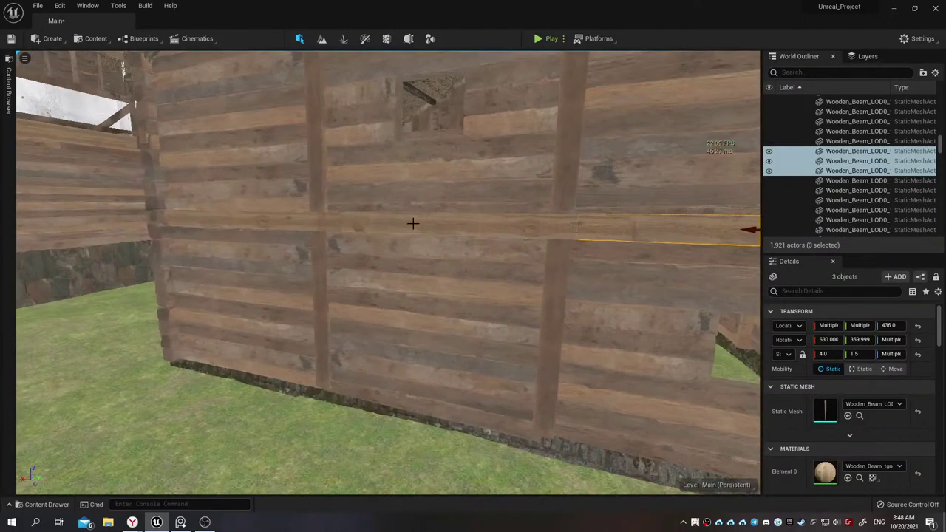
ctrl+click(407, 224)
ctrl+click(320, 222)
right_drag(281, 280, 281, 280)
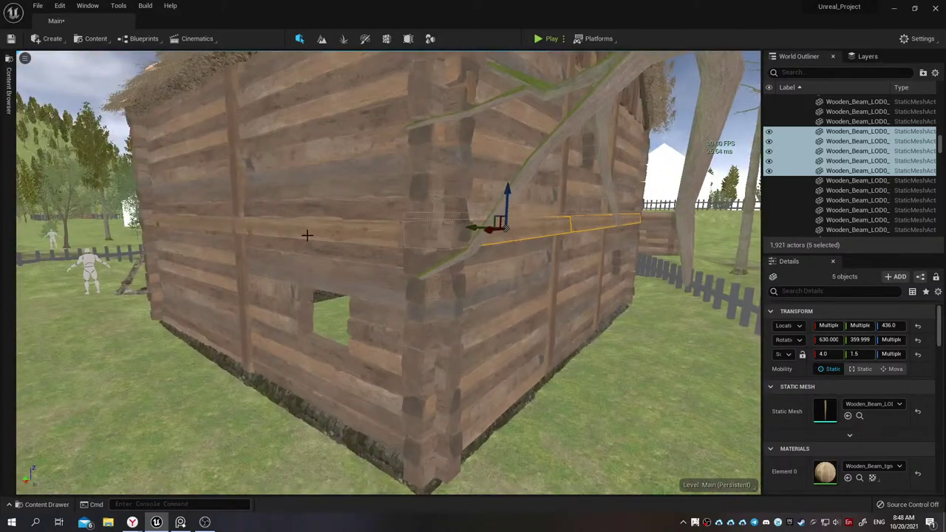
ctrl+click(307, 235)
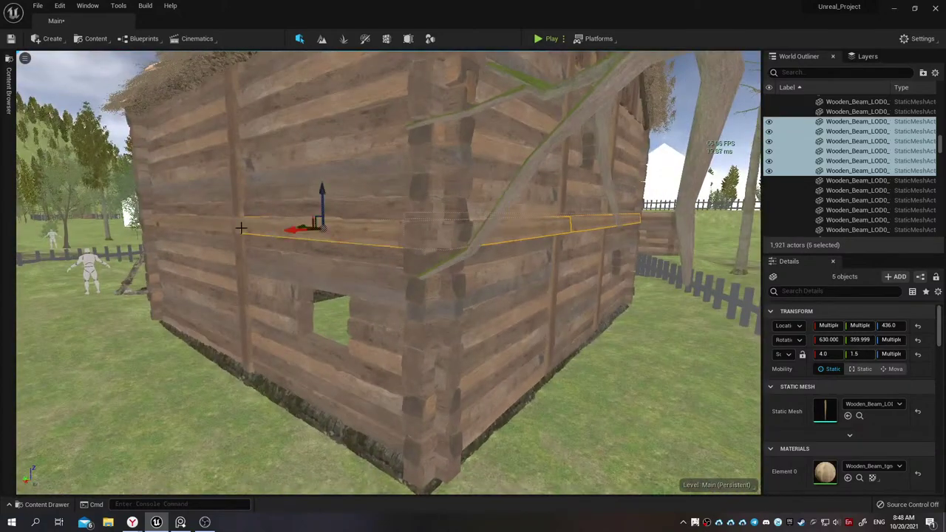
ctrl+click(219, 222)
Add the remaining horizontal beams around the cabin corner until nine Wooden_Beam pieces are selected
right_drag(219, 222, 241, 231)
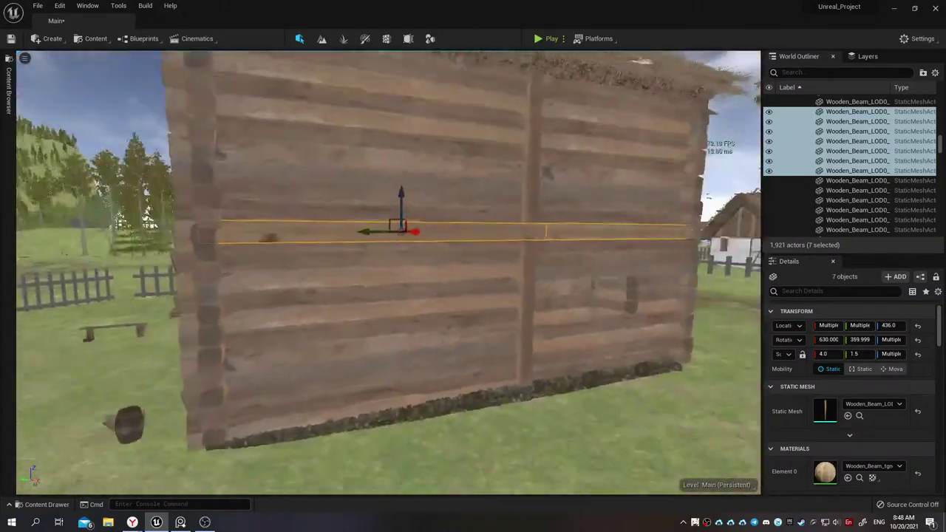
ctrl+click(294, 212)
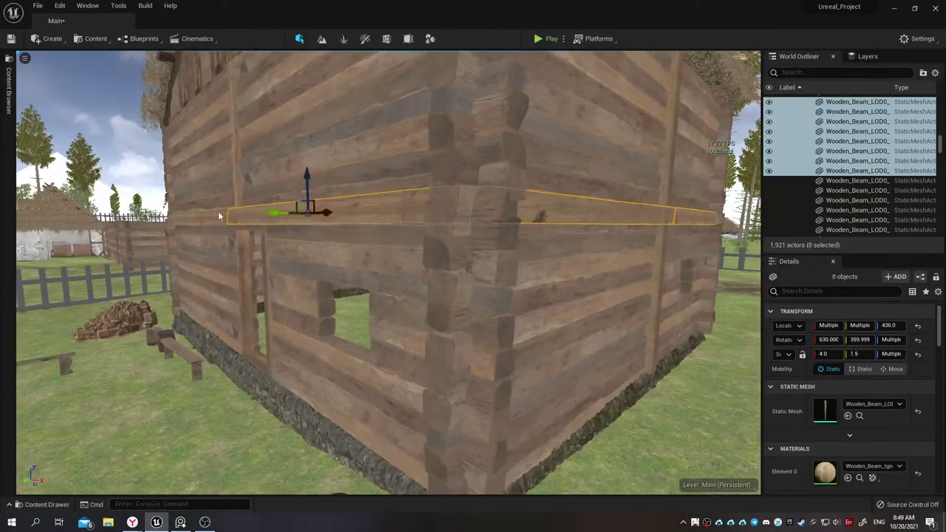
ctrl+click(215, 213)
right_drag(214, 213, 215, 213)
right_drag(333, 238, 333, 237)
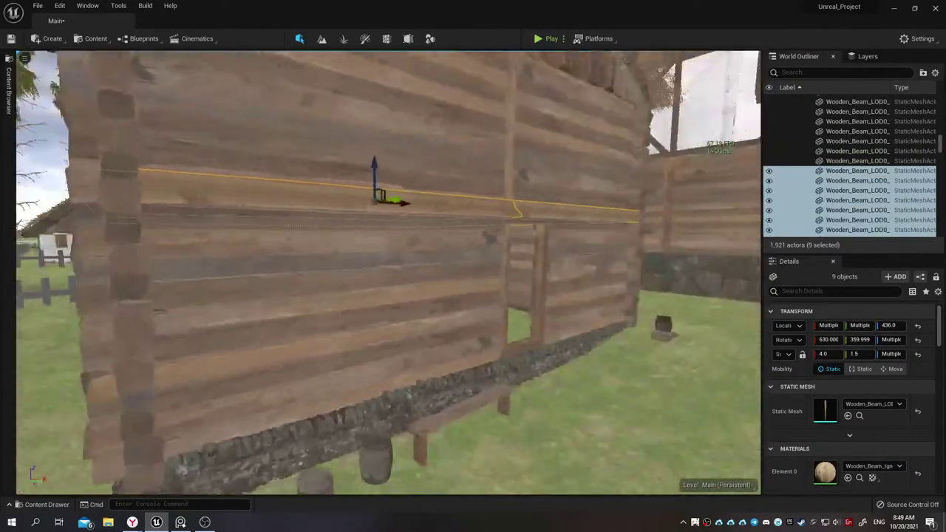
key(ctrl+b)
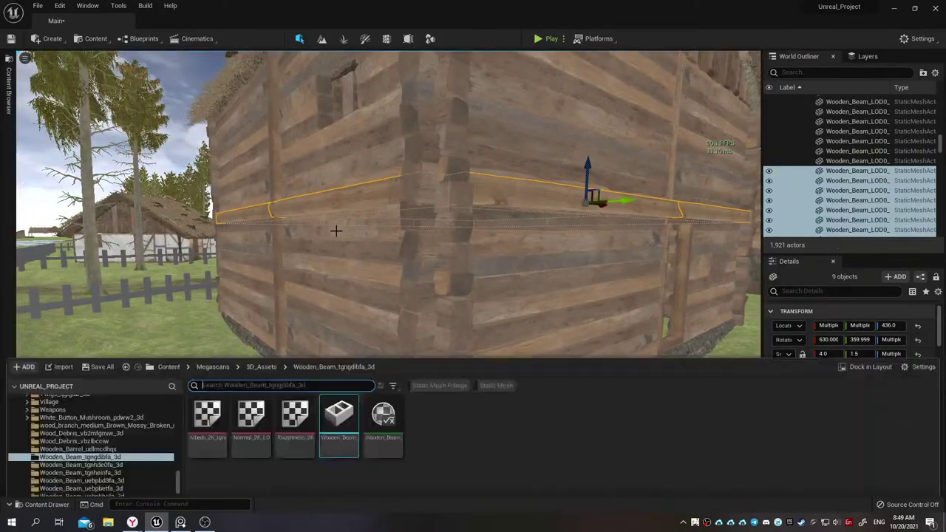
right_drag(546, 249, 550, 253)
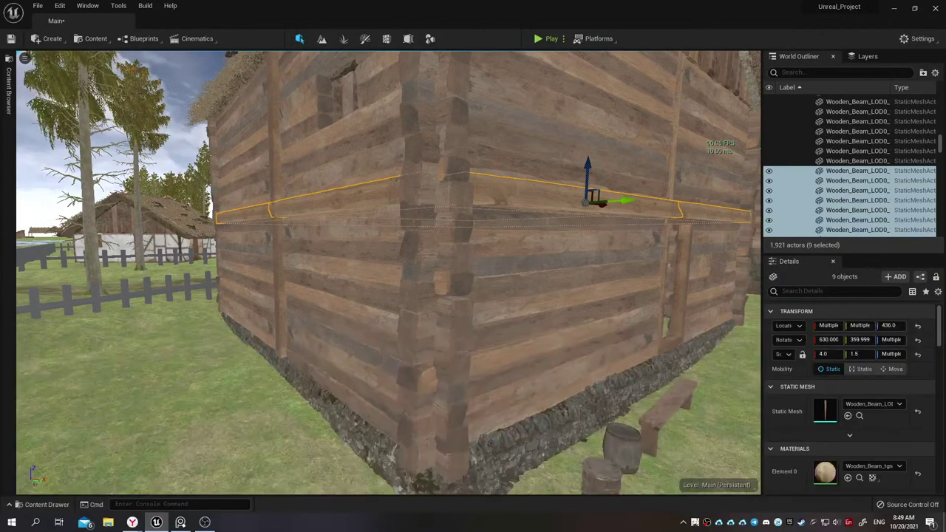
right_drag(556, 203, 556, 203)
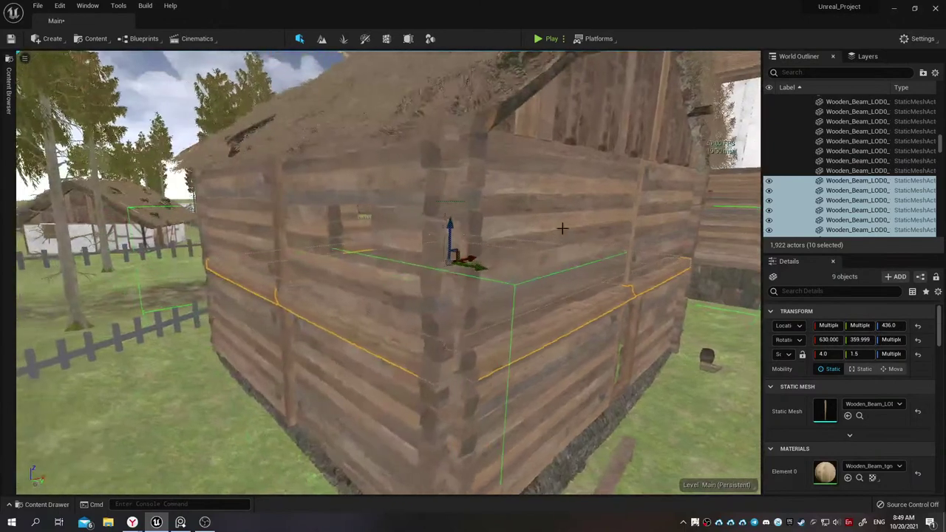
Select Beam_Wall_ver15, then add Wall_With_Window6 and the left vertical beam
click(570, 254)
right_drag(663, 200, 663, 200)
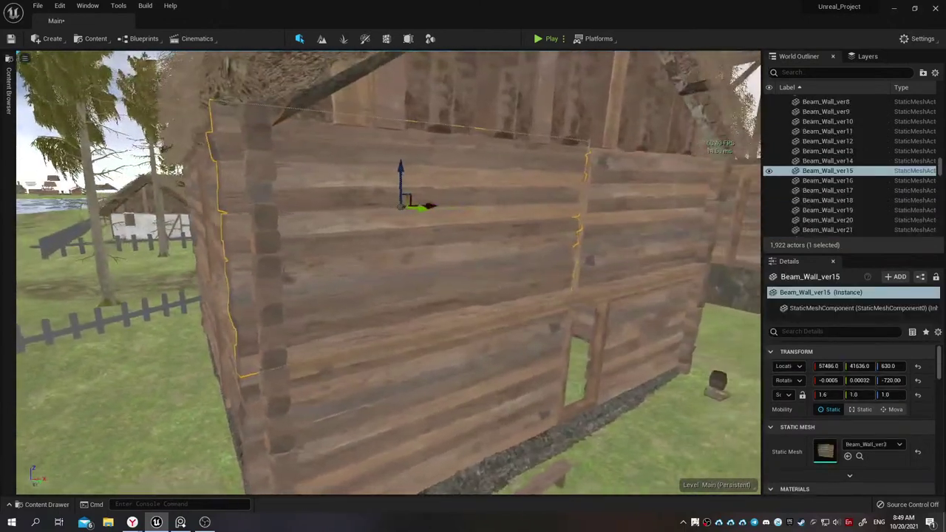
click(587, 199)
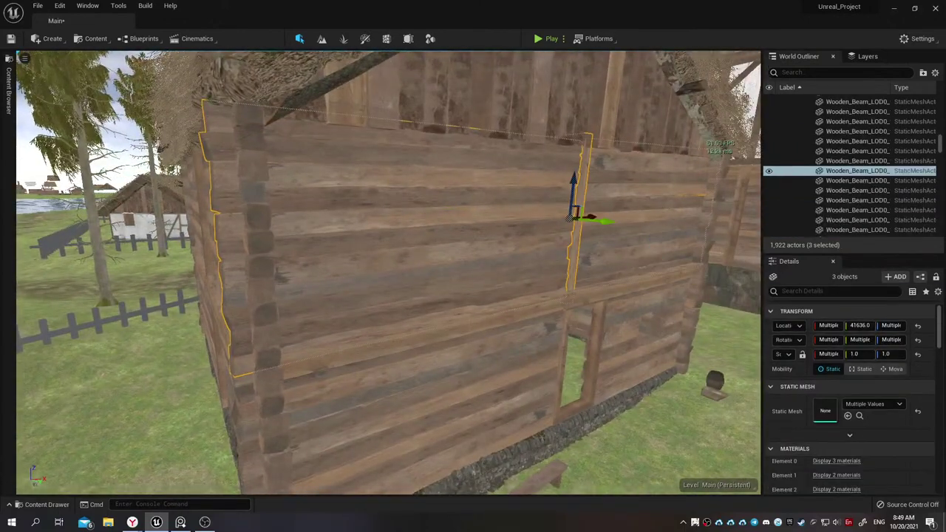
right_drag(572, 216, 571, 216)
ctrl+click(310, 290)
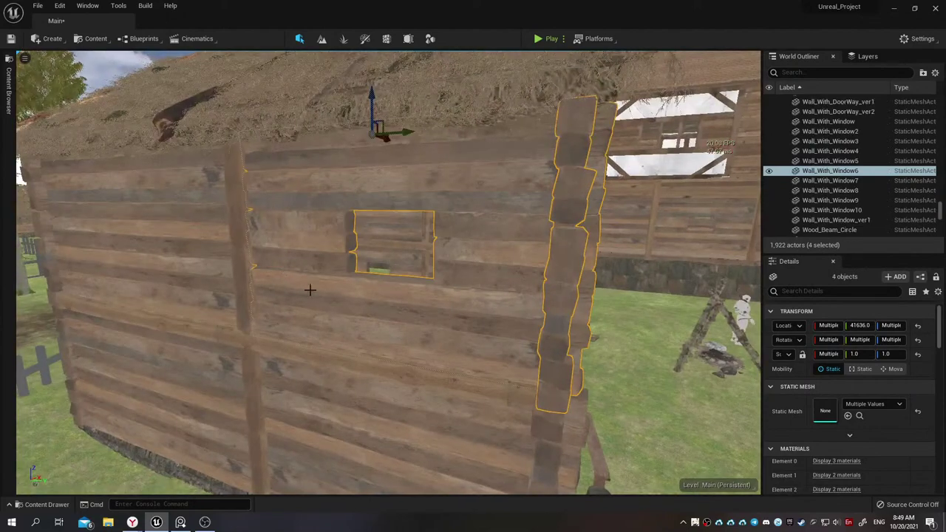
ctrl+click(244, 263)
right_drag(204, 271, 205, 271)
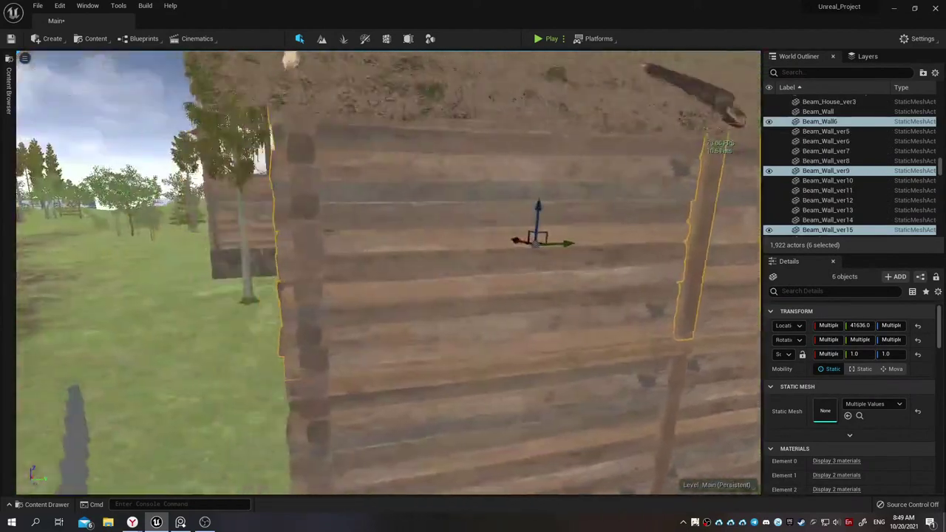
right_drag(265, 283, 264, 284)
Add Beam_Wall_ver10 and the other vertical beams and wall pieces, reaching 14 selected objects
ctrl+click(372, 281)
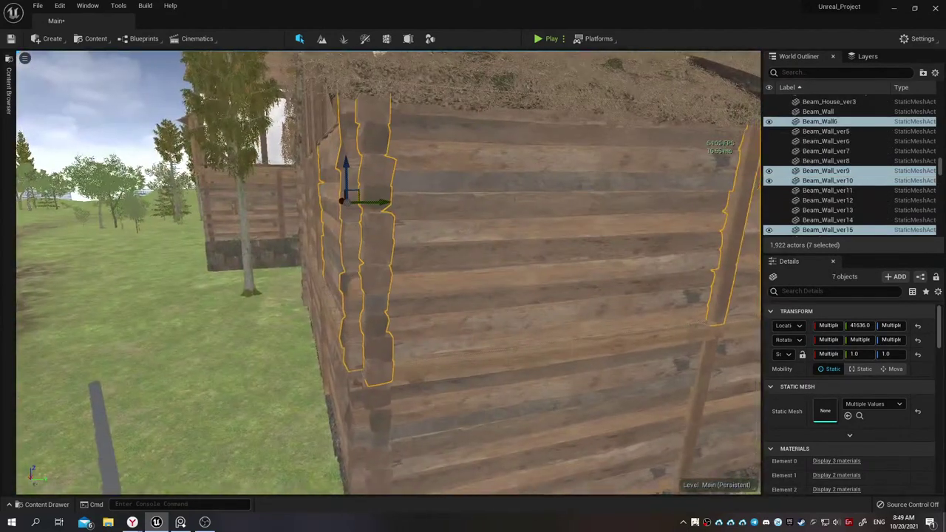
right_drag(371, 281, 354, 260)
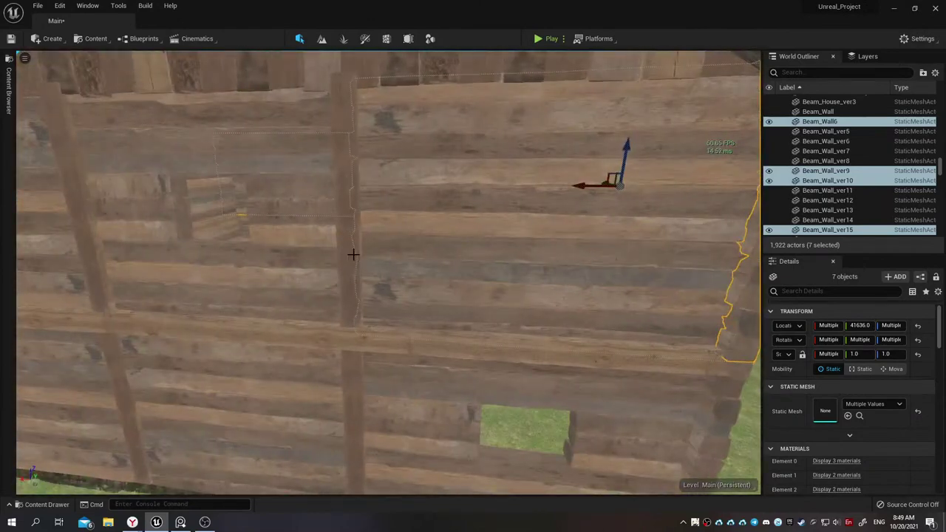
ctrl+click(354, 254)
right_drag(285, 281, 391, 252)
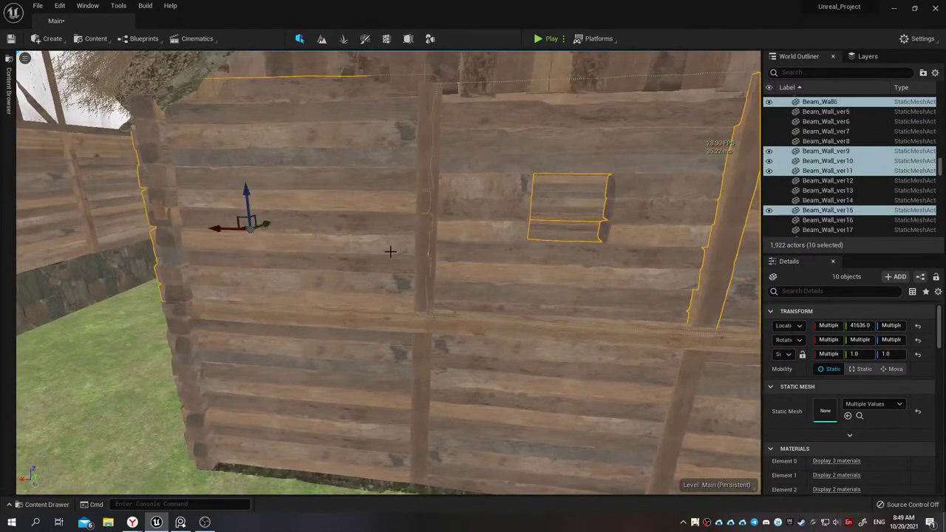
ctrl+click(425, 249)
mouse_move(340, 269)
right_down()
mouse_move(425, 253)
mouse_move(446, 209)
mouse_move(376, 227)
right_up()
ctrl+click(425, 253)
ctrl+click(437, 213)
ctrl+click(395, 212)
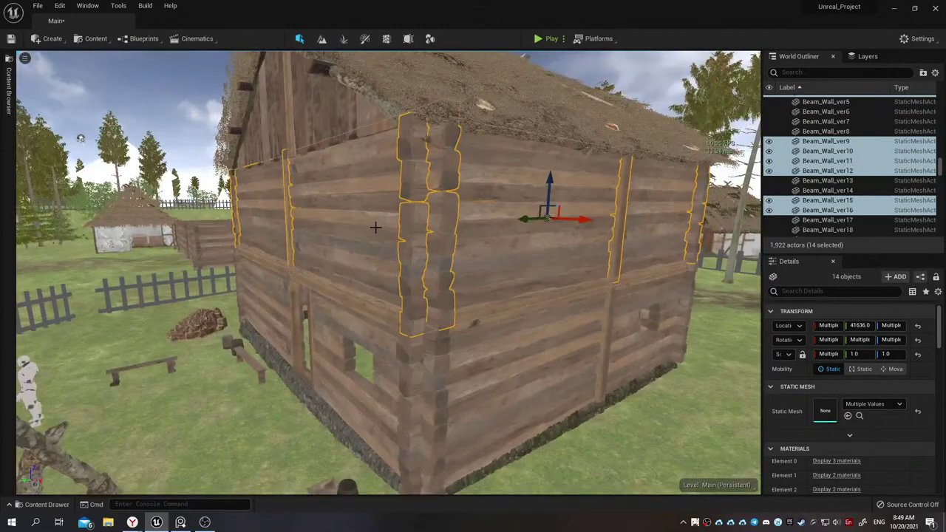
Hide the selected upper beam walls using the World Outliner eye icon
right_click(849, 158)
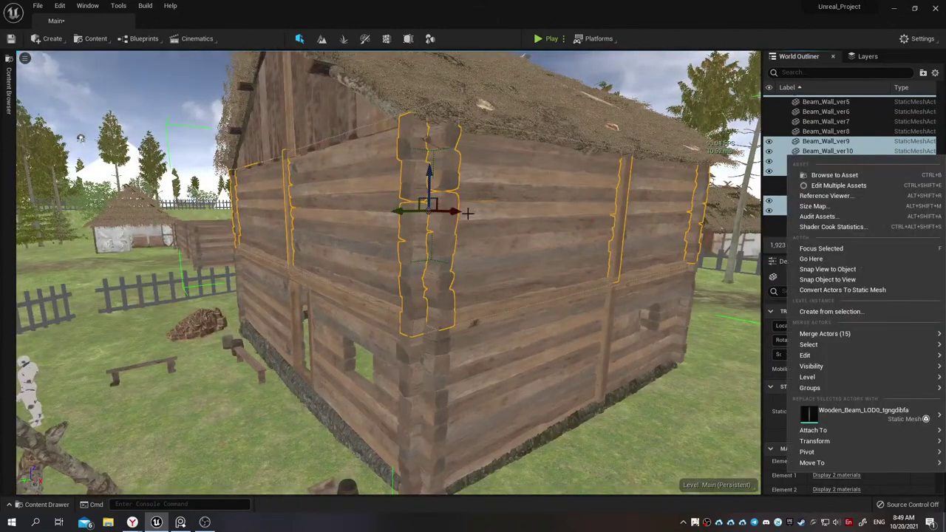
click(769, 151)
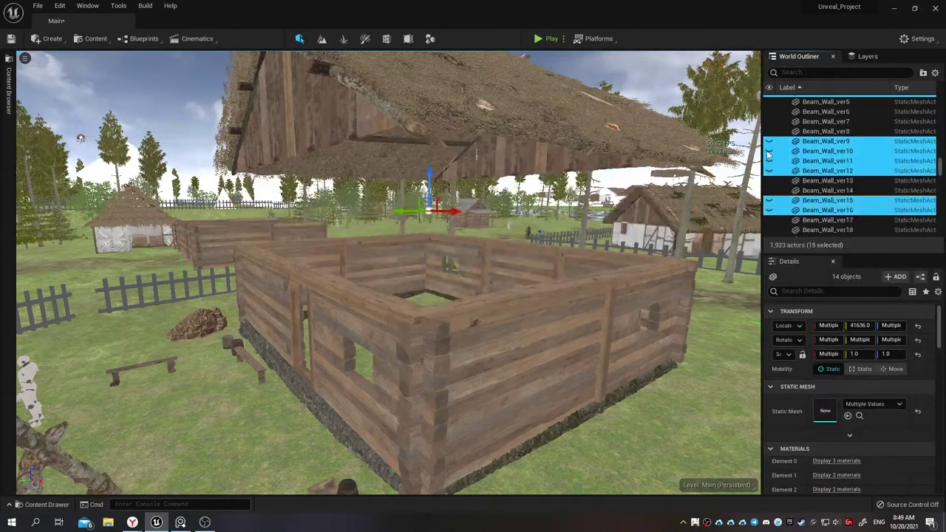
right_drag(414, 281, 303, 273)
Select the Medieval_Two_Floor_House_Second_ver1 mesh and toggle its visibility to inspect the stone foundation
ctrl+click(771, 170)
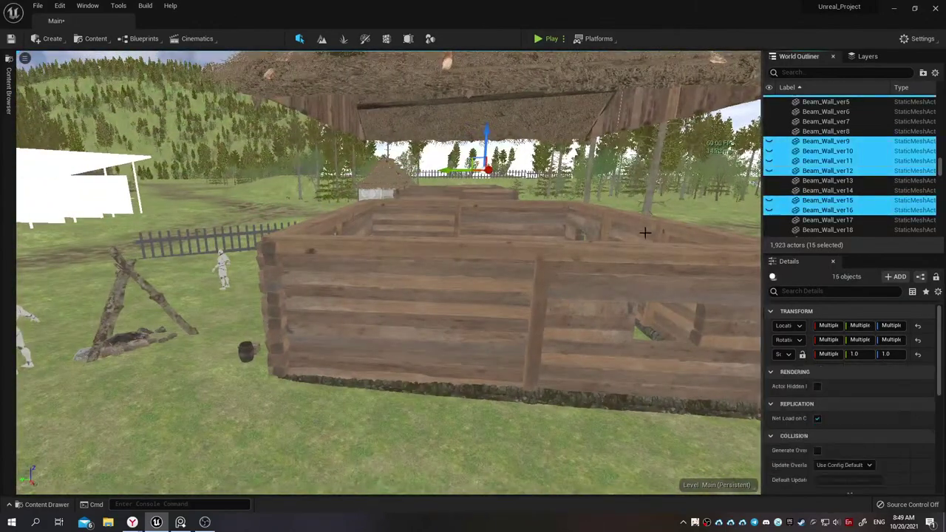
scroll(753, 208, up, 5)
click(572, 304)
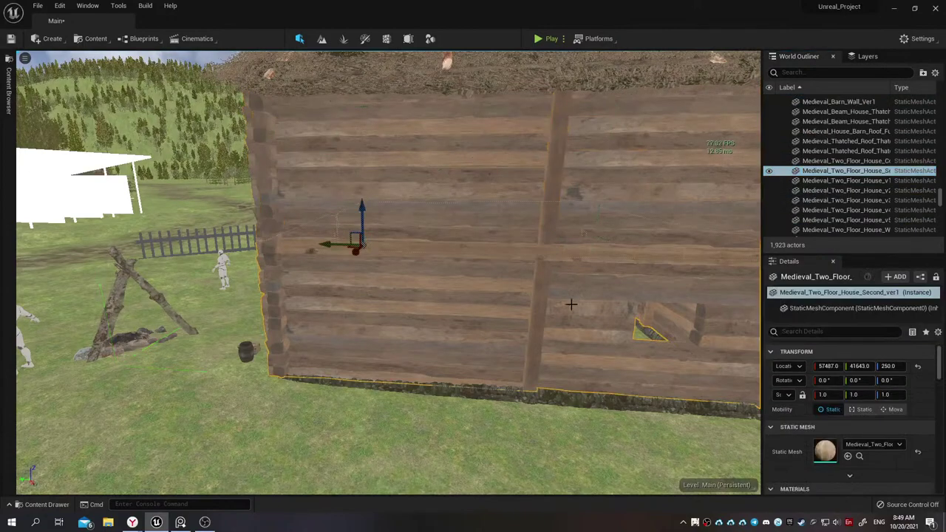
click(770, 171)
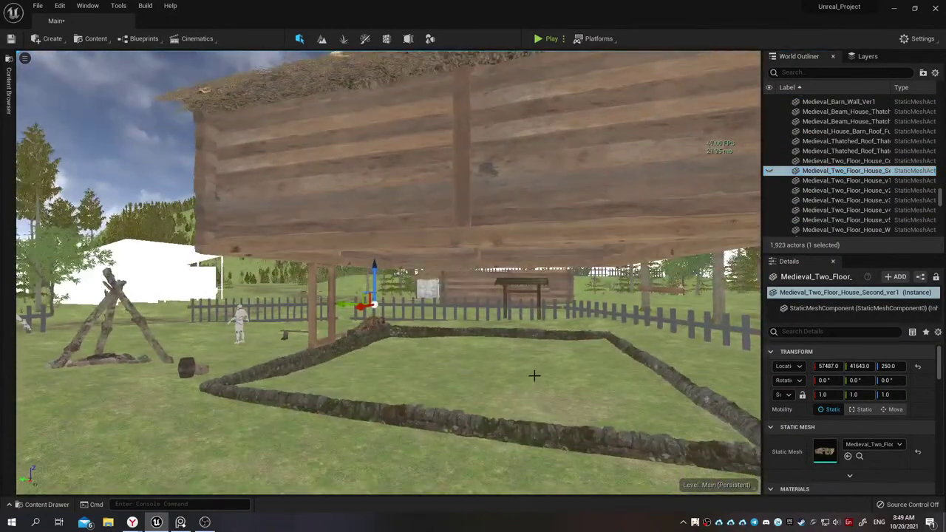
mouse_move(532, 376)
right_down()
mouse_move(532, 348)
mouse_move(743, 326)
right_up()
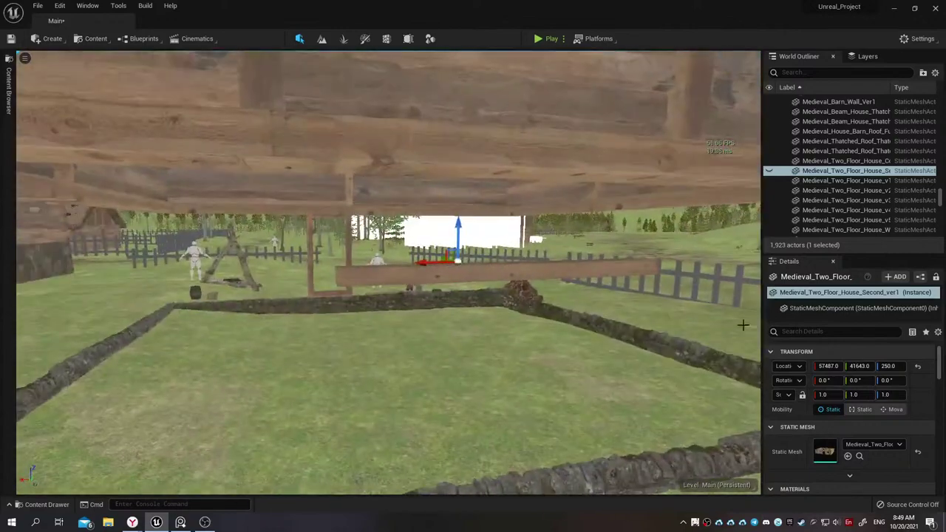
click(770, 172)
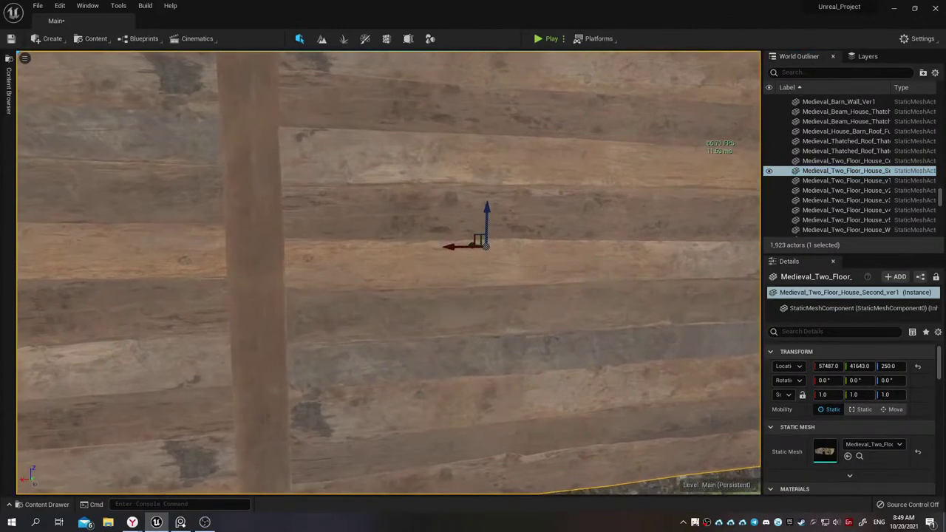
Begin merging the 15 Beam_Wall actors into one static mesh in Environments/Houses/Two_Floor_House, then cancel
mouse_move(473, 266)
right_down()
mouse_move(464, 248)
mouse_move(473, 266)
right_up()
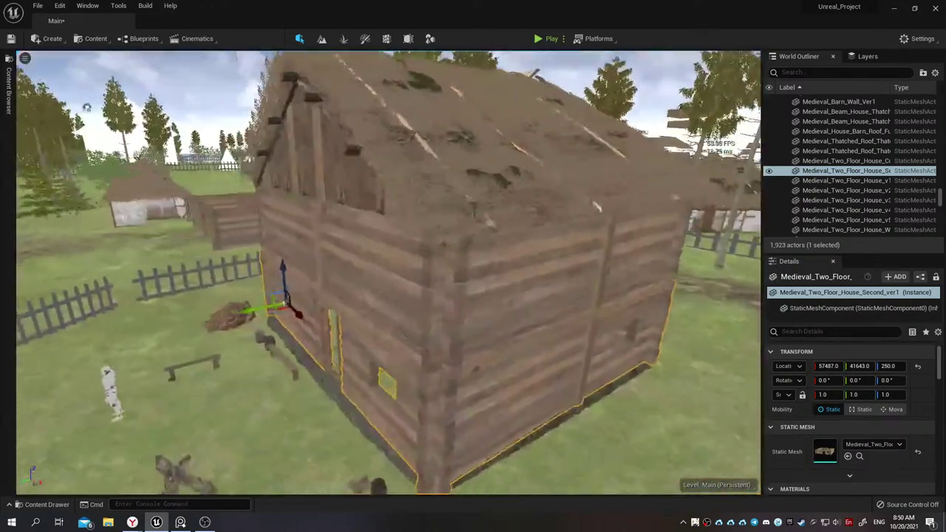
right_drag(408, 261, 408, 261)
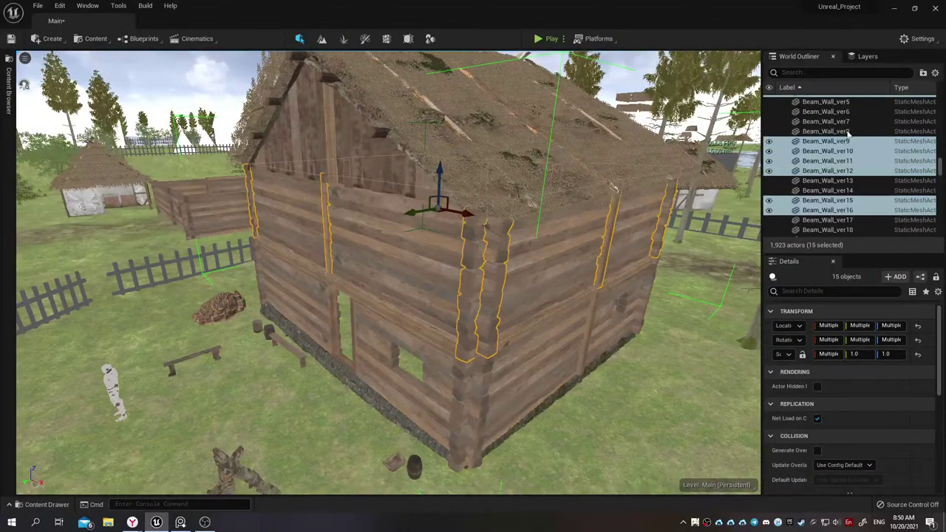
right_click(806, 166)
mouse_move(825, 337)
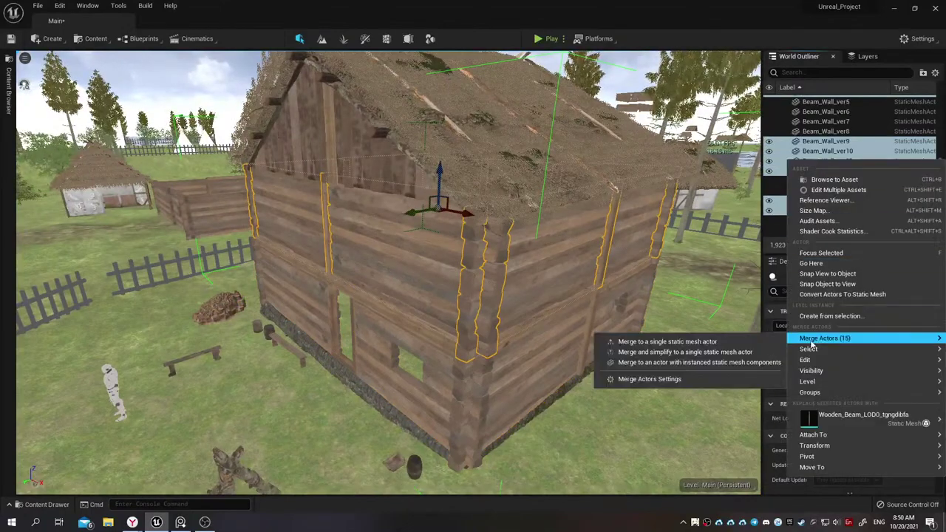
click(760, 342)
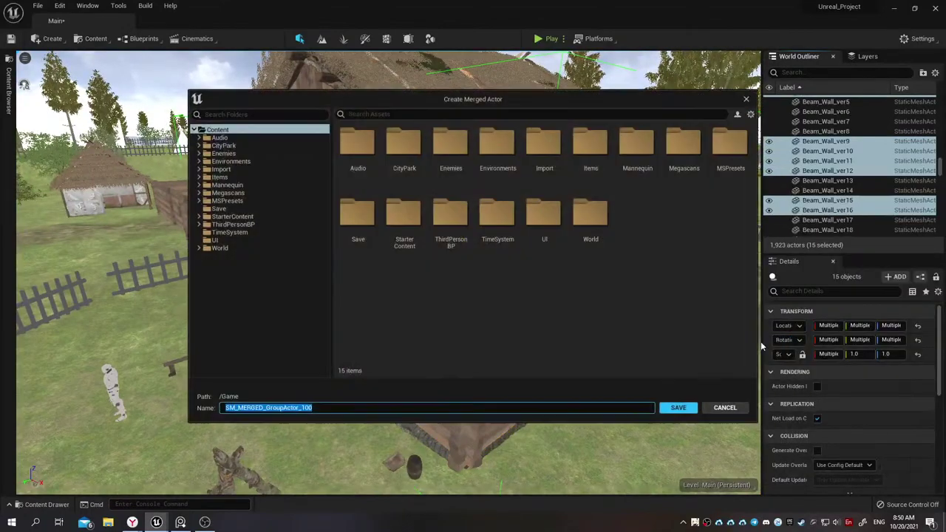
double_click(498, 145)
double_click(358, 144)
double_click(669, 148)
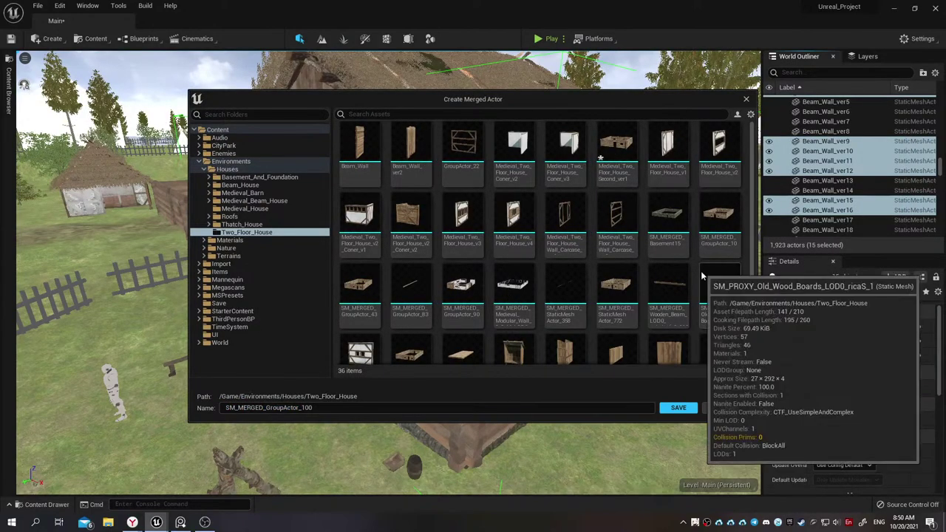
click(616, 144)
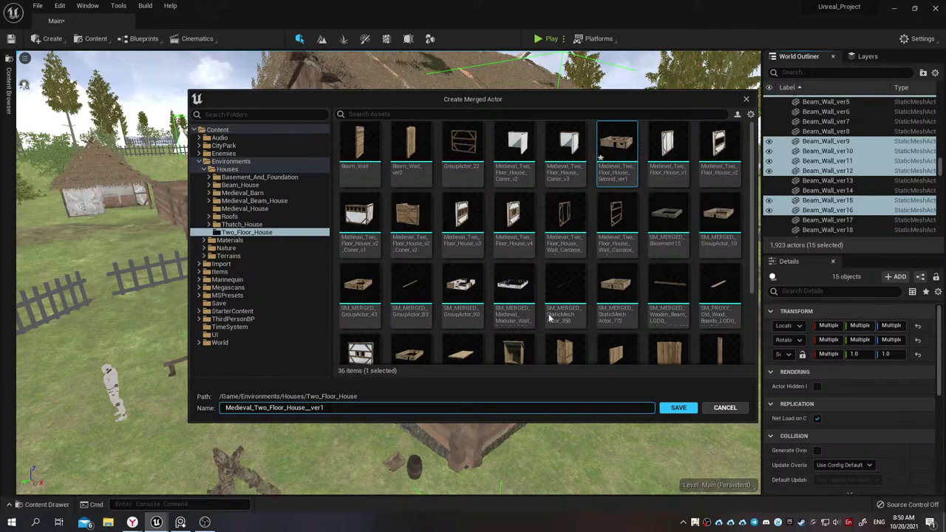
click(678, 408)
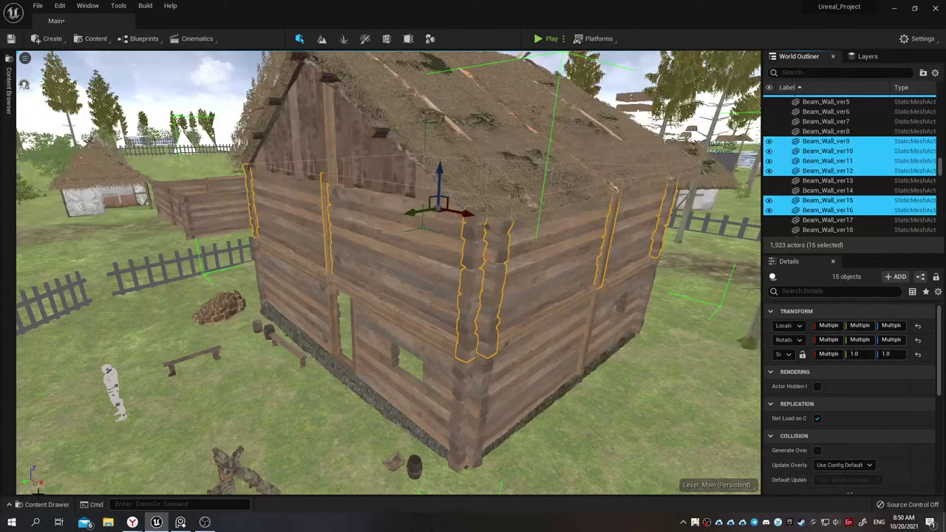
Rename the Two_Floor_House mesh Medieval_Two_Floor_House_Second_ver1 to Medieval_Two_Floor_House_First_ver1
click(47, 504)
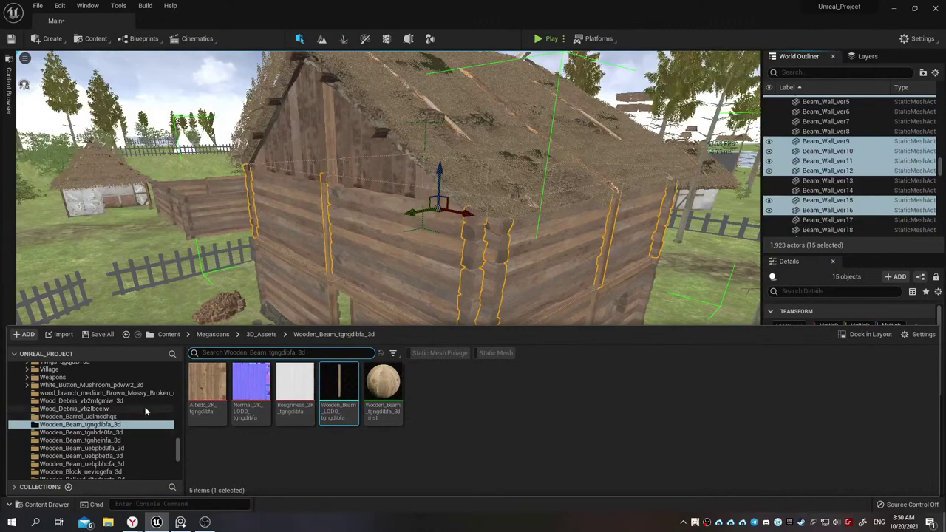
click(11, 107)
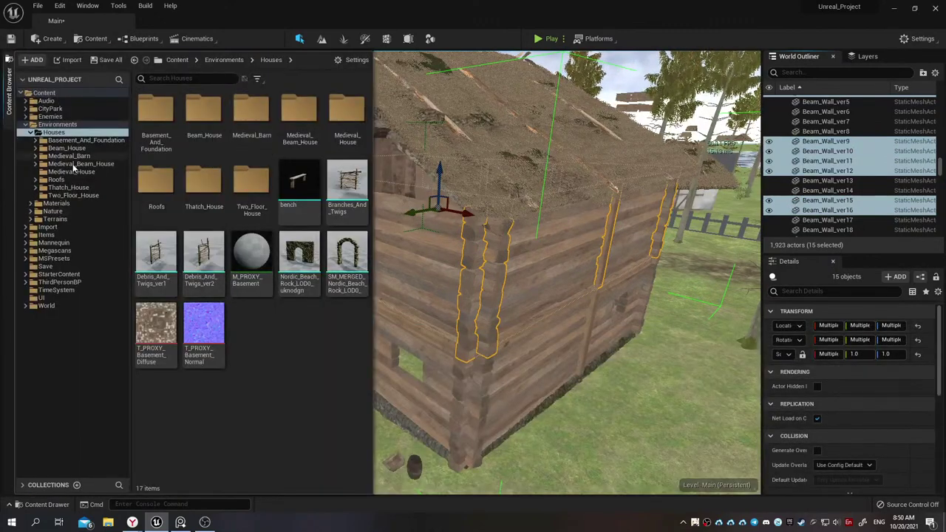
click(86, 196)
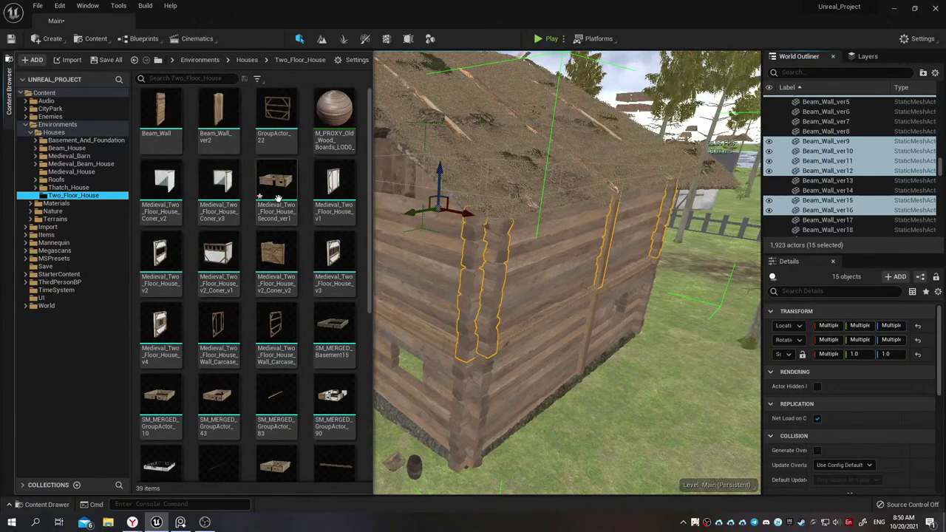
click(282, 211)
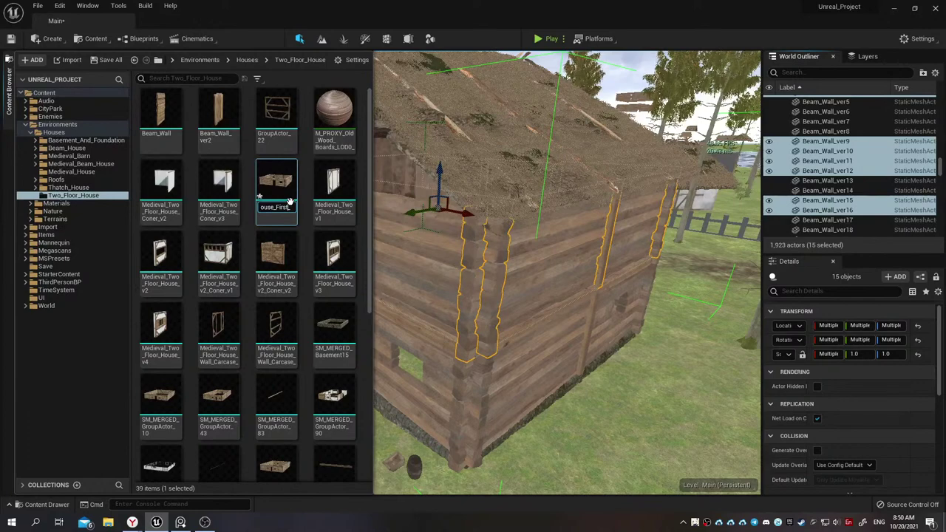
text(ver1)
key(Return)
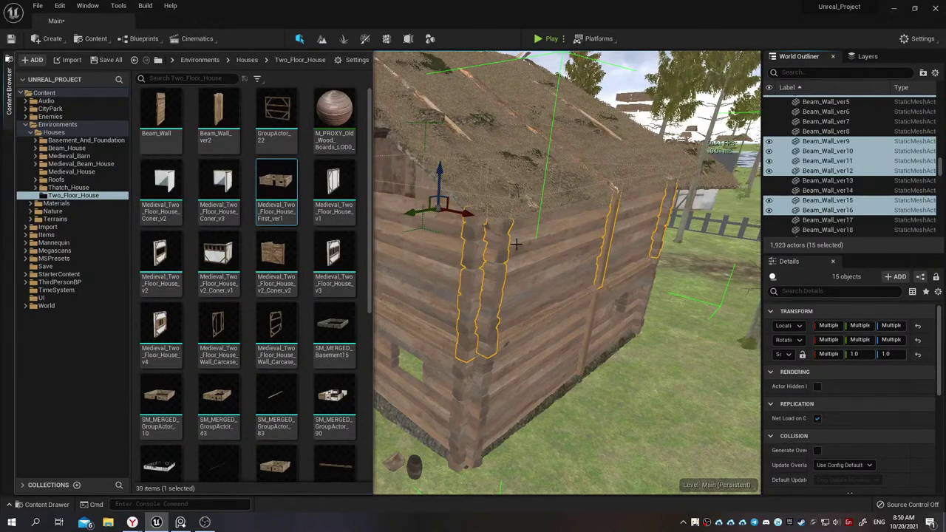
Merge the 15 beam walls into a static mesh saved as Two_Floor_House/Medieval_Two_Floor_House_Second_ver1
right_click(517, 244)
mouse_move(559, 342)
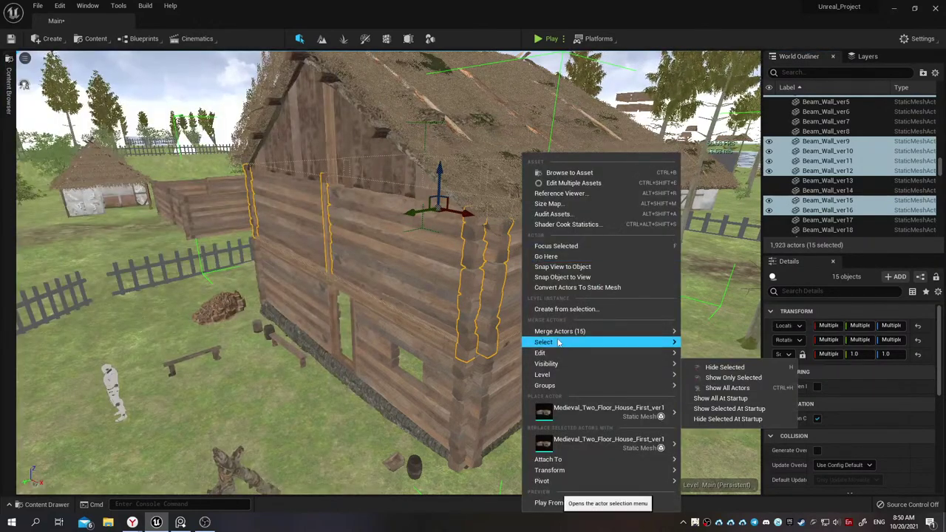
click(739, 336)
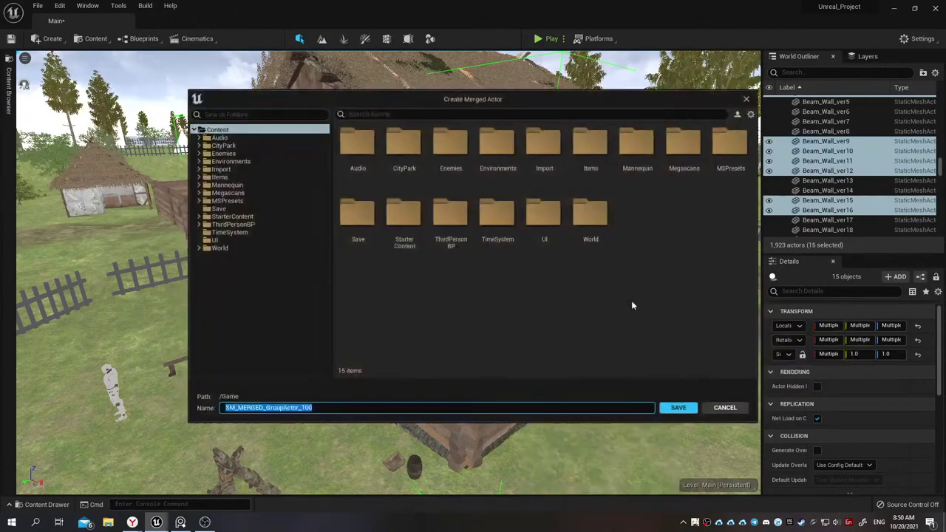
double_click(488, 148)
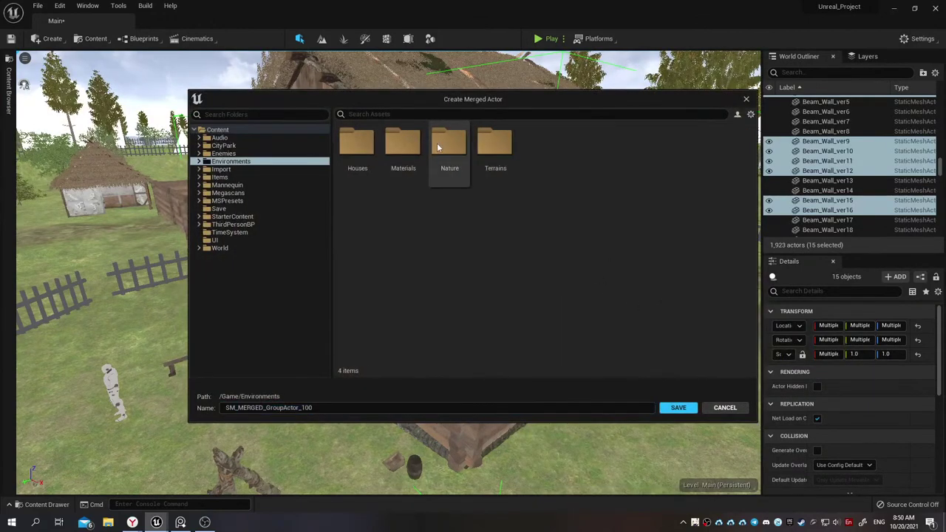
double_click(372, 141)
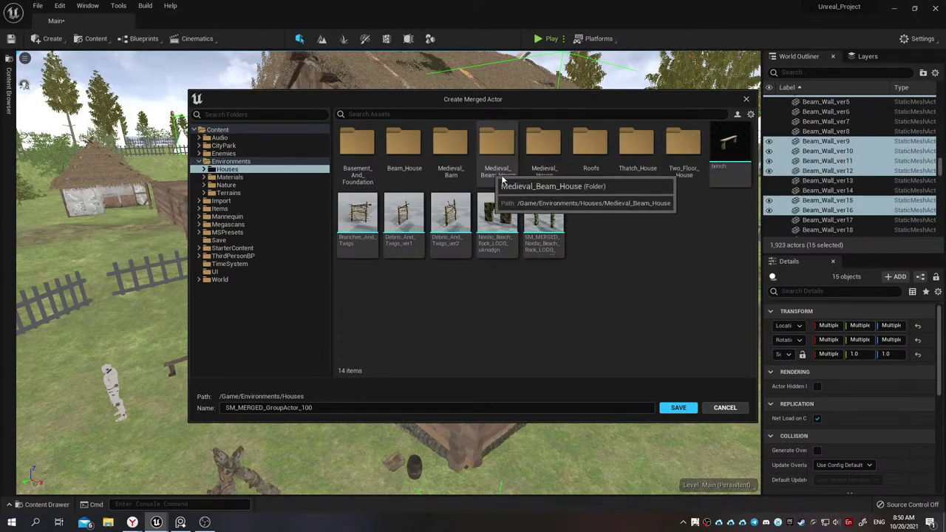
double_click(687, 148)
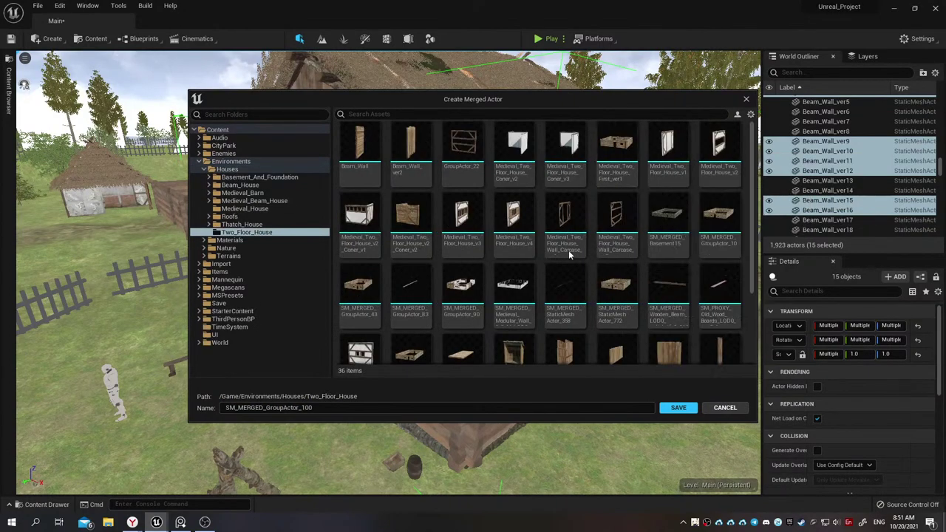
click(616, 155)
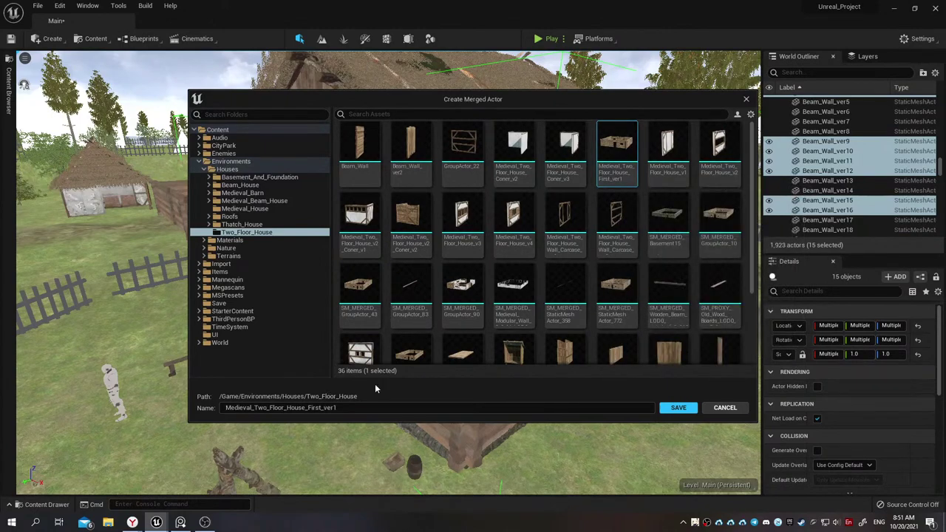
click(320, 408)
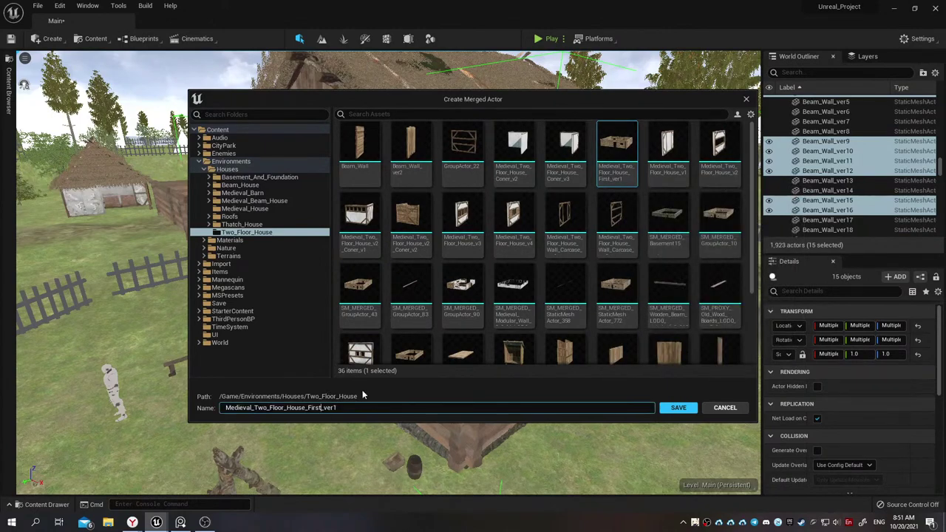
key(BackSpace)
key(BackSpace)
key(BackSpace)
key(BackSpace)
key(BackSpace)
text(Second)
key(Return)
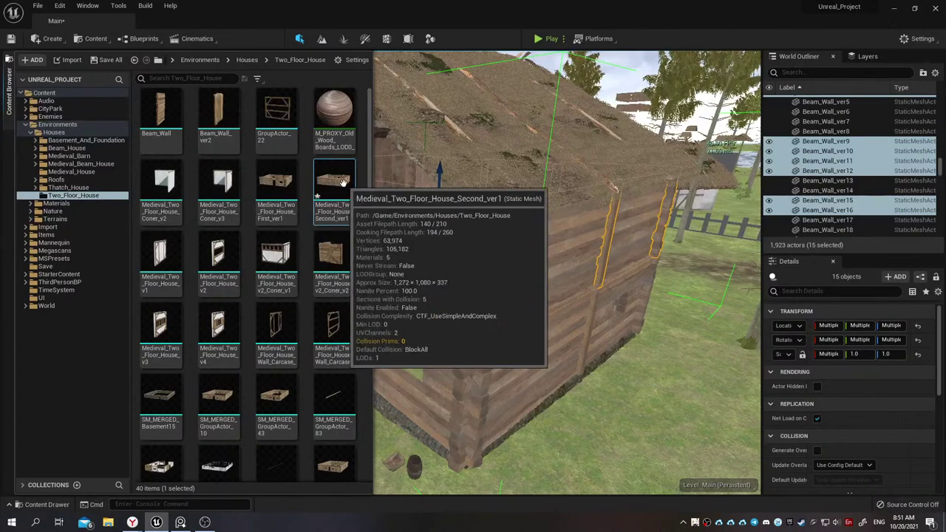
Move the merged Medieval_Two_Floor_House_Second_ver2 actor to location 57486, 41636, 630 atop the log walls
mouse_move(444, 259)
right_down()
mouse_move(338, 227)
mouse_move(281, 230)
mouse_move(270, 206)
right_up()
click(270, 207)
right_drag(456, 258, 72, 90)
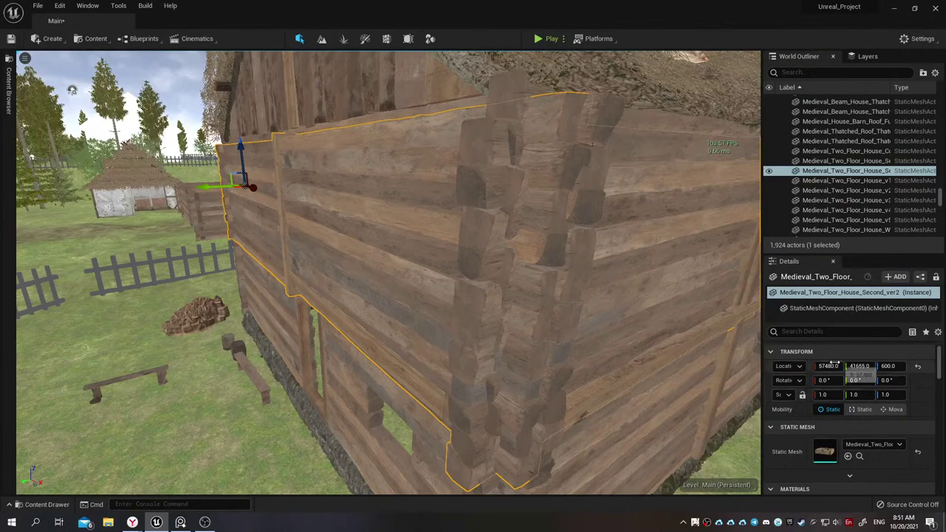
drag(829, 366, 901, 366)
text(630)
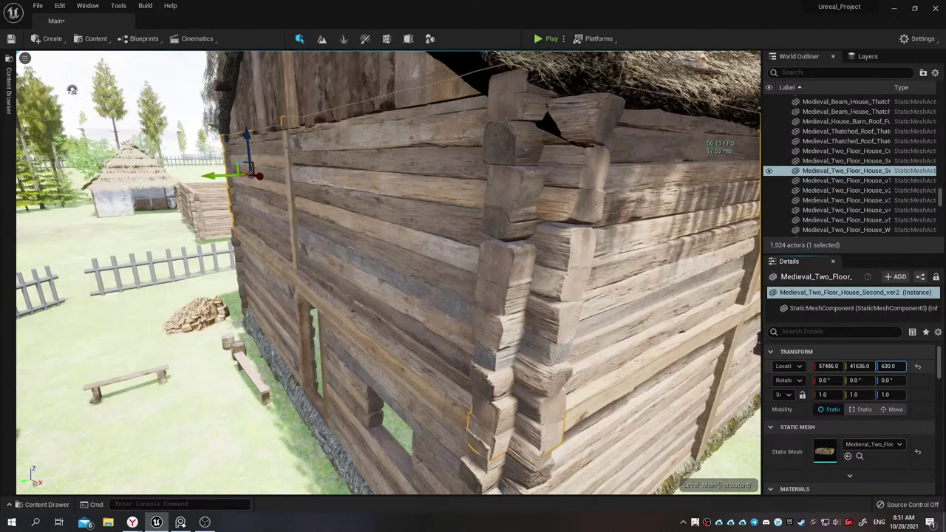
drag(901, 366, 902, 366)
right_drag(594, 295, 547, 296)
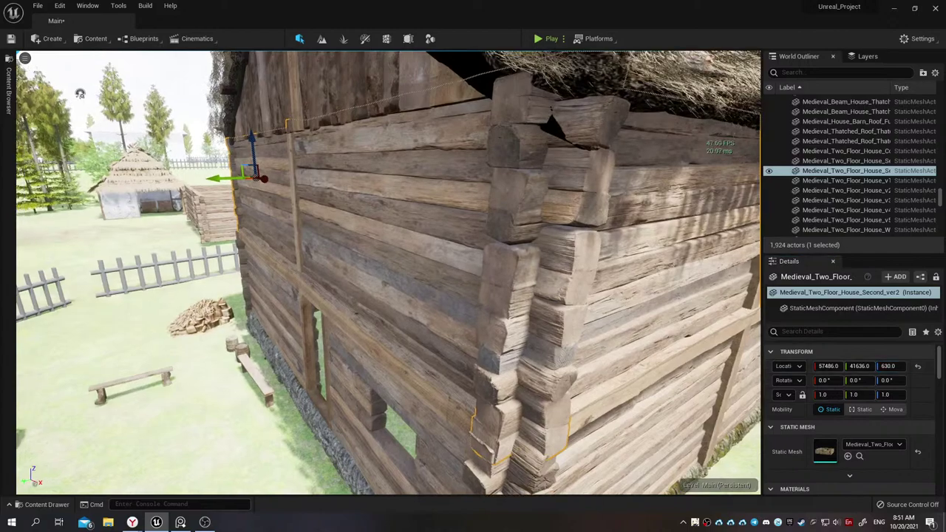
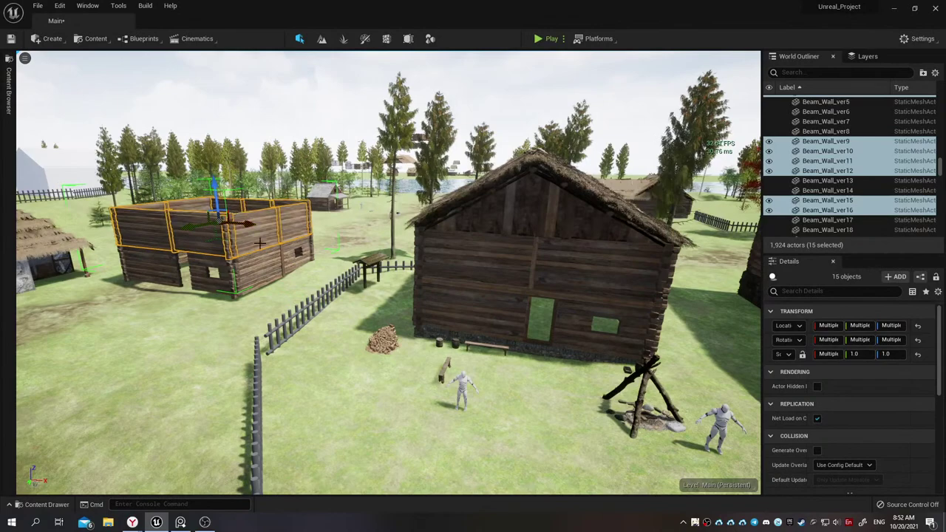
Select the two-floor log house, then the ten wooden beams on its wall
mouse_move(260, 243)
right_down()
mouse_move(244, 235)
mouse_move(244, 222)
mouse_move(297, 279)
right_up()
click(450, 313)
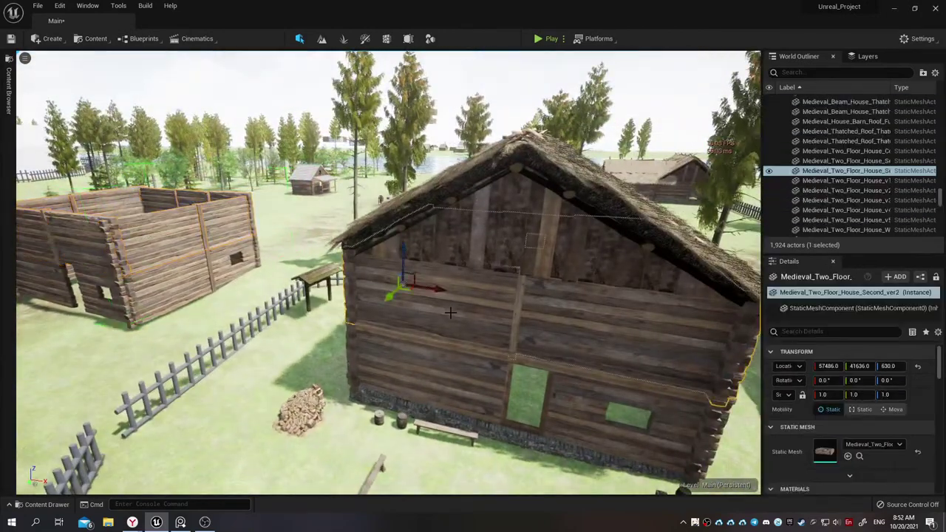
mouse_move(403, 281)
right_down()
mouse_move(414, 222)
mouse_move(344, 238)
right_up()
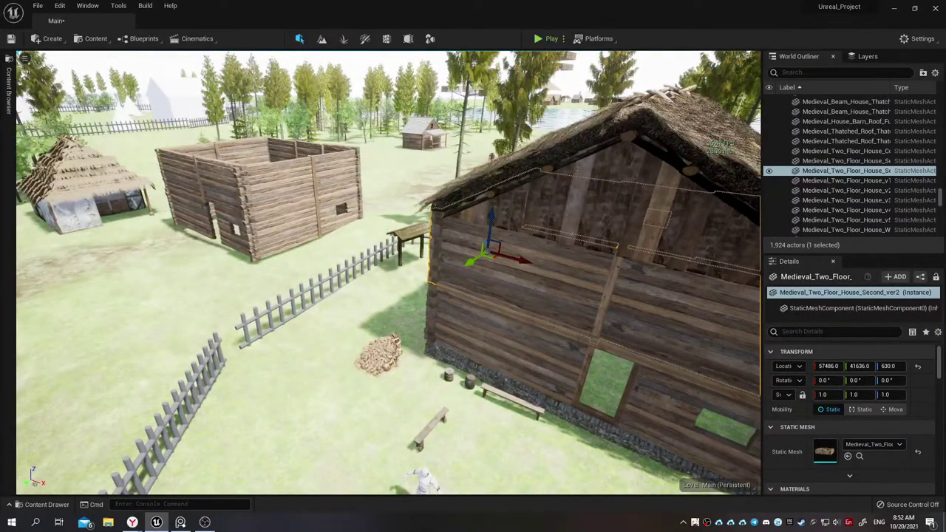
right_drag(495, 344, 498, 345)
click(508, 309)
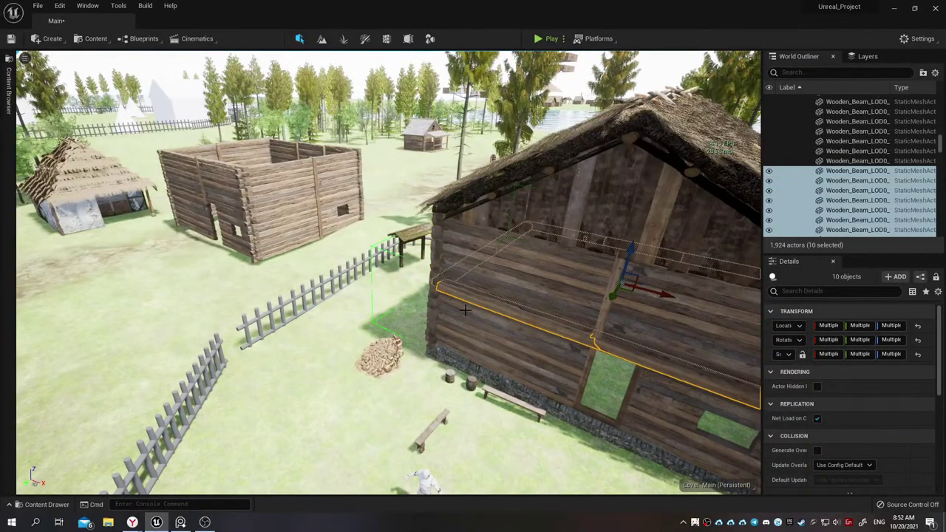
right_drag(465, 310, 466, 311)
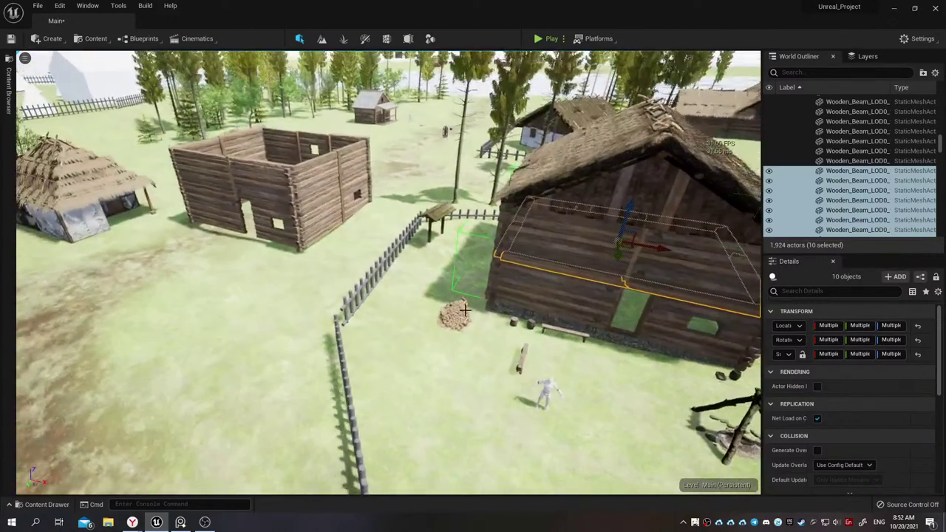
Alt-drag a copy of the ten beams onto the smaller log building's wall
alt+drag(639, 251, 642, 251)
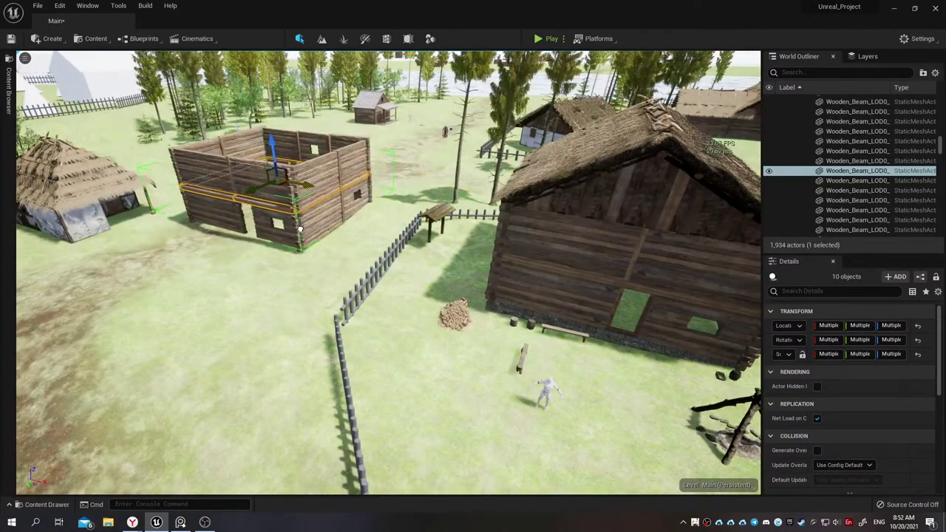
right_drag(641, 251, 641, 251)
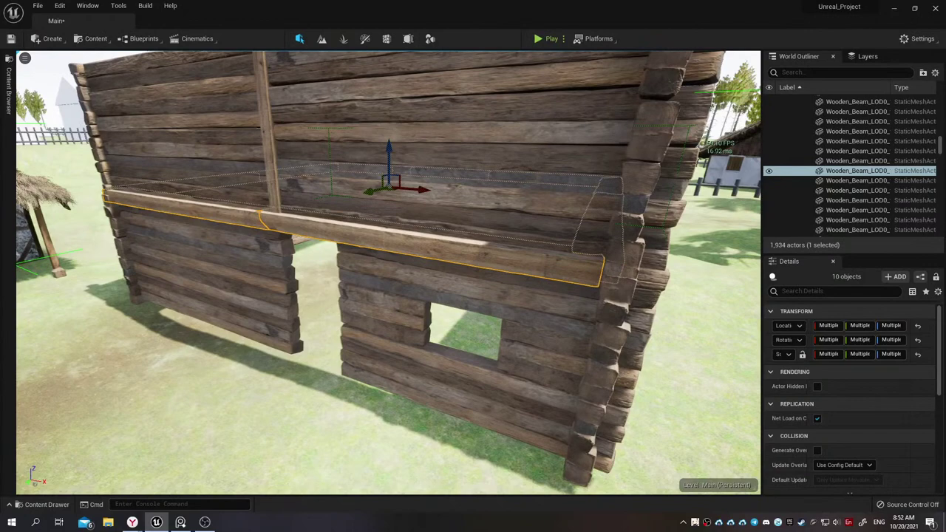
right_drag(279, 290, 281, 291)
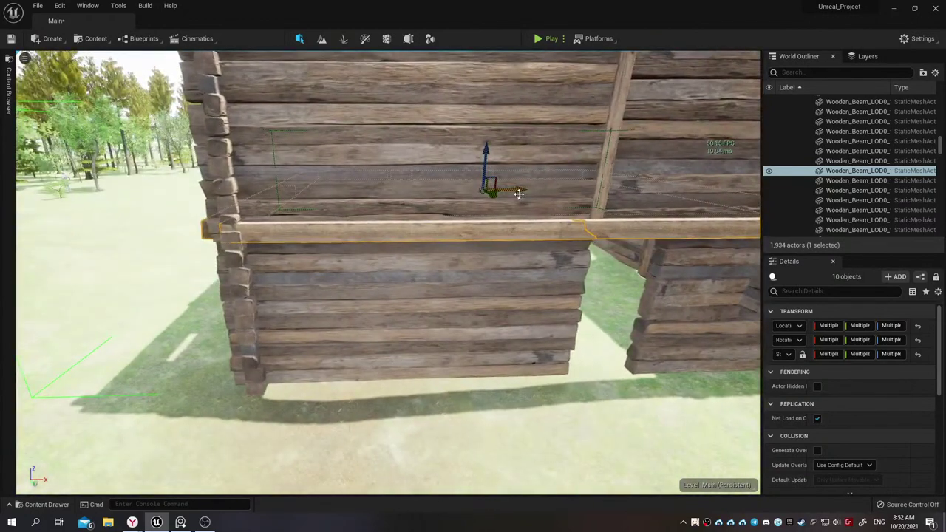
drag(518, 191, 526, 194)
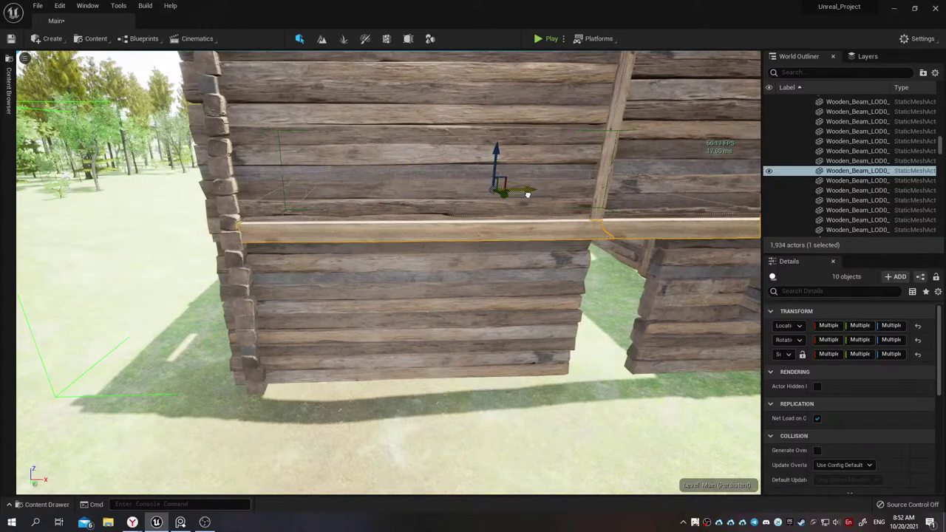
right_drag(528, 194, 528, 194)
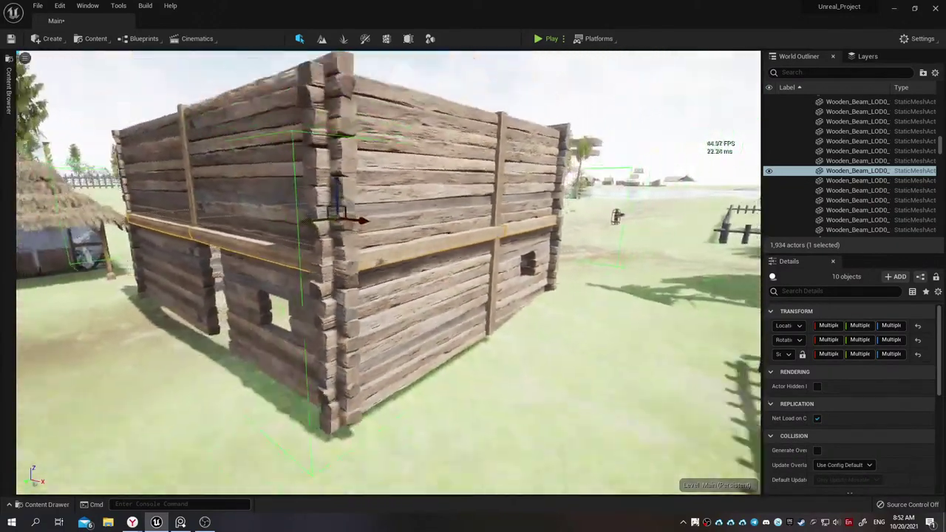
Reselect the ten original beams and merge them into a single static mesh actor
right_drag(435, 311, 435, 311)
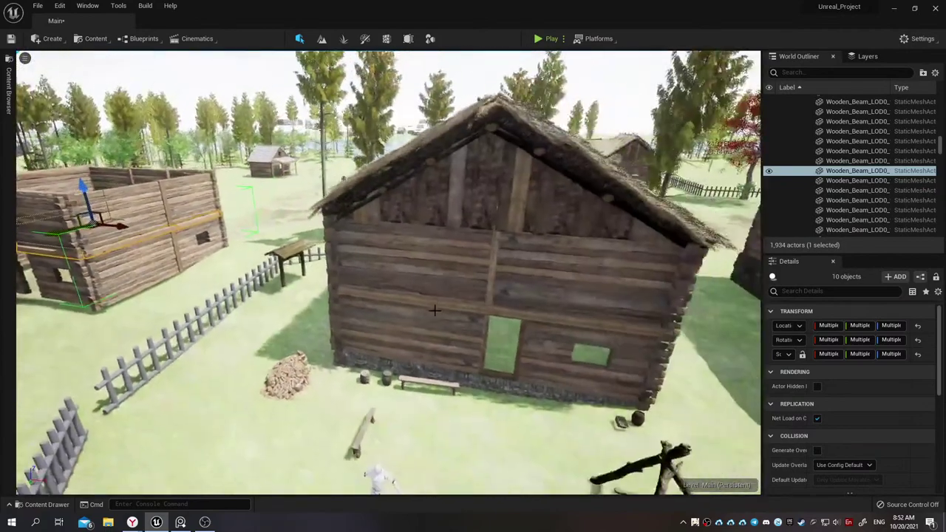
key(ctrl+z)
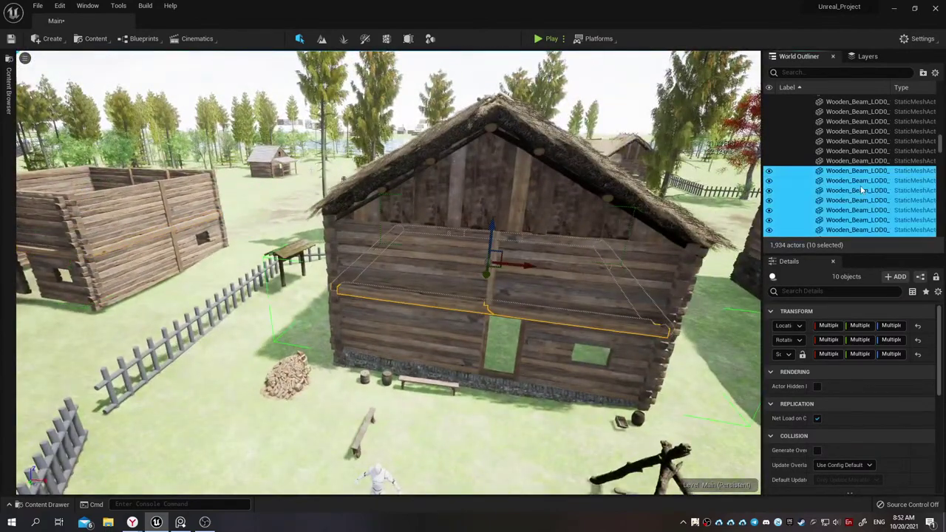
right_click(862, 190)
mouse_move(817, 365)
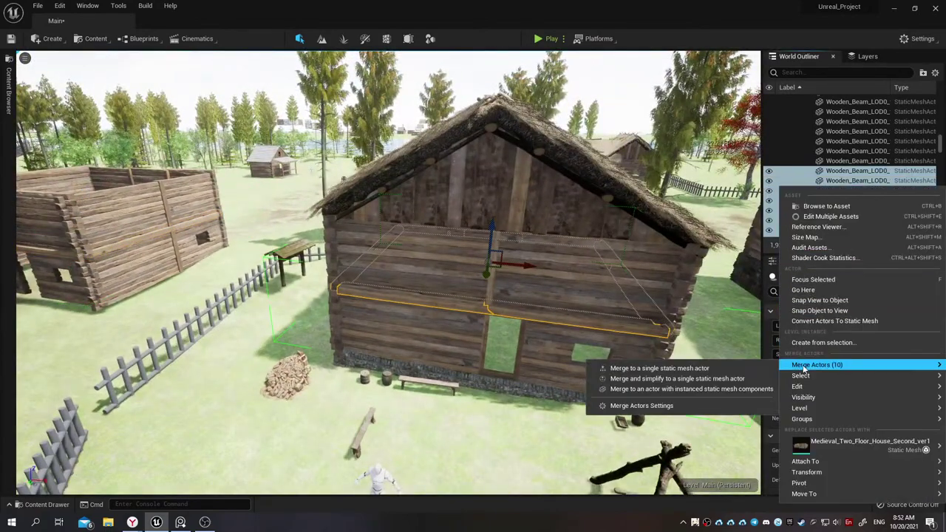
click(740, 367)
Save the merged mesh as Medieval_Two_Floor_House_Middle_ver1 in Environments/Houses/Two_Floor_House and place it on the house walls
double_click(497, 148)
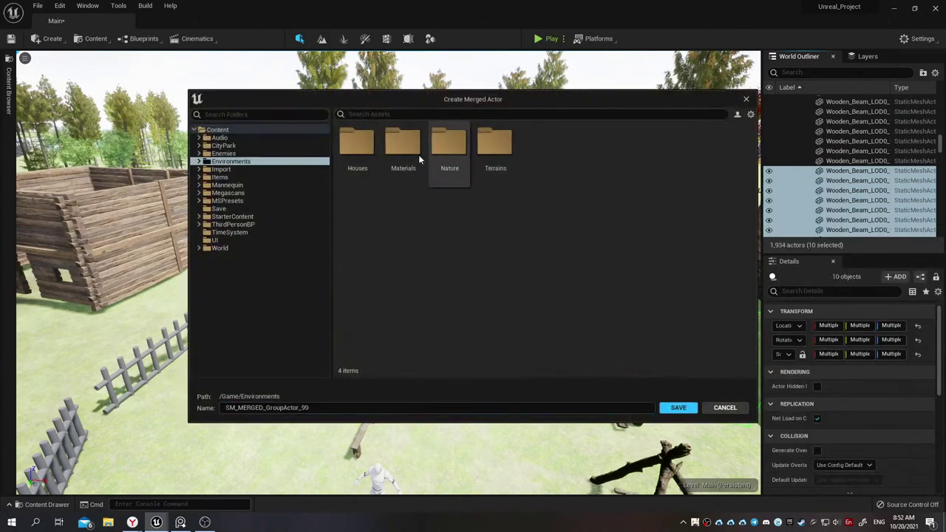
double_click(358, 141)
double_click(676, 140)
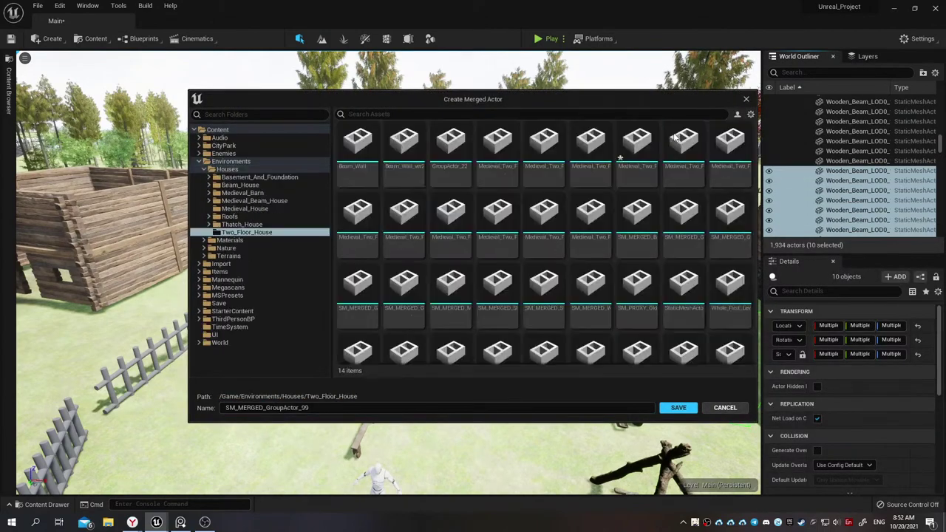
click(669, 144)
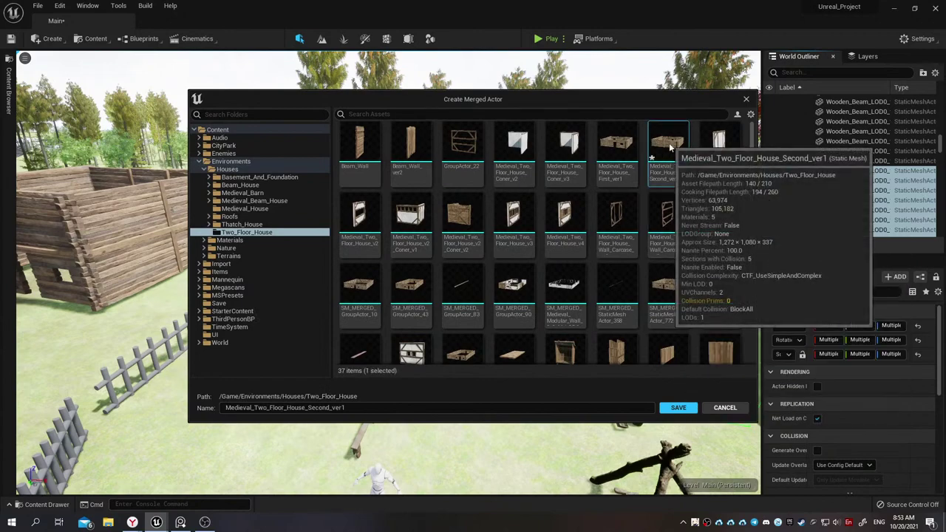
click(350, 408)
click(345, 408)
text(Middl)
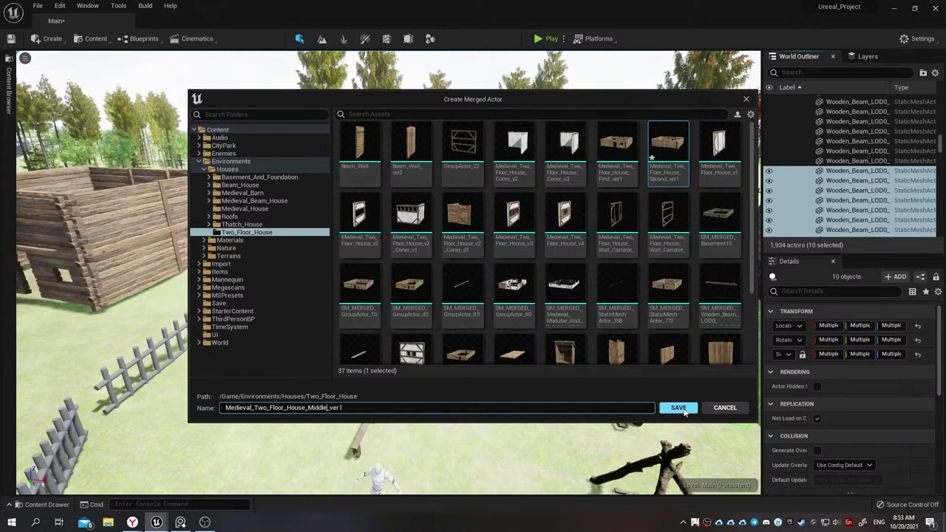
click(683, 410)
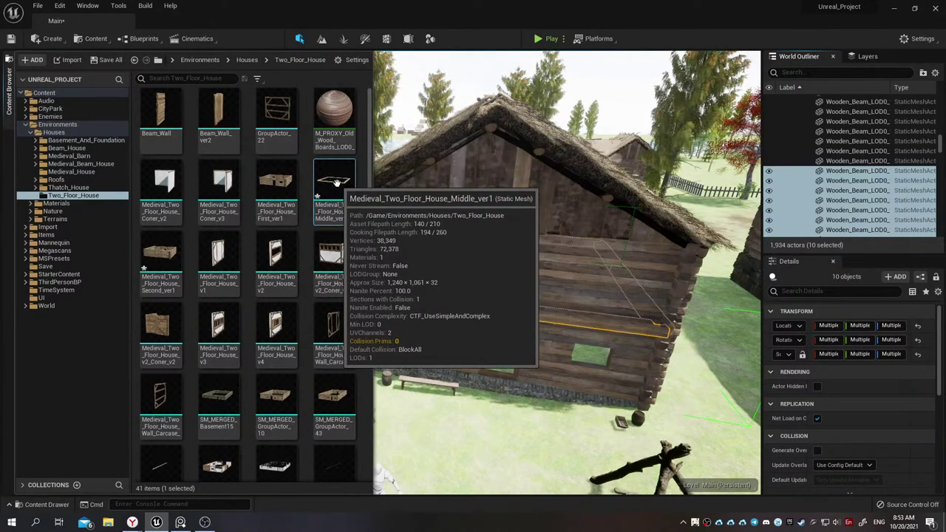
mouse_move(318, 198)
mouse_down()
mouse_move(436, 300)
mouse_move(372, 208)
mouse_up()
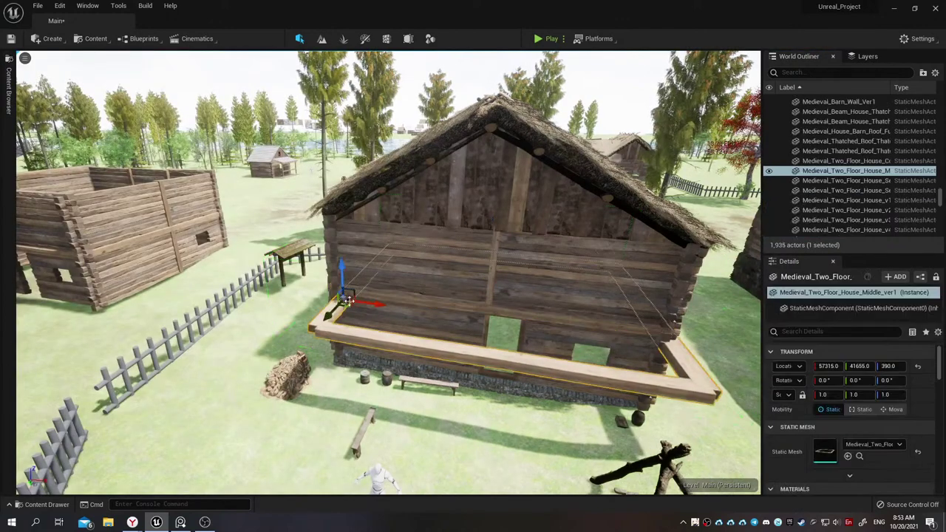
click(429, 38)
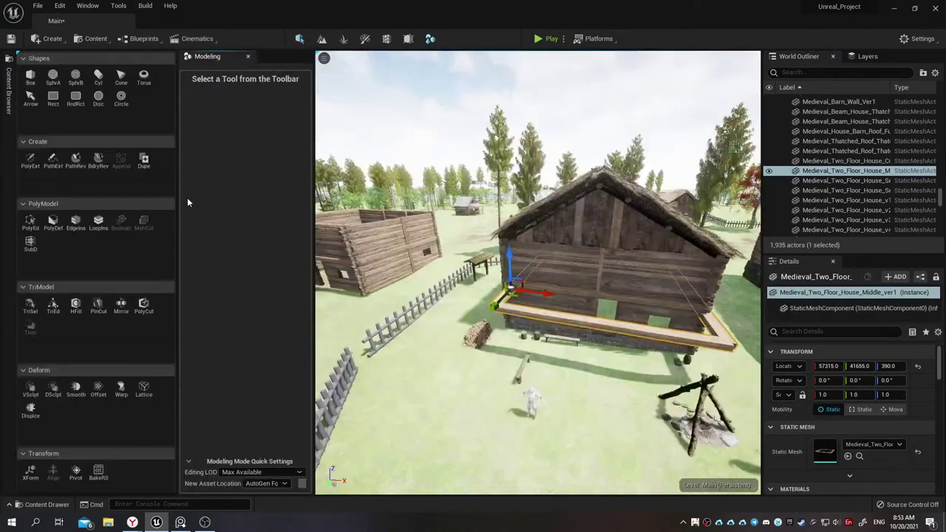
Simplify the merged beams, trying Target Percentage 50 then lower, and accept at 14,476 triangles
click(31, 406)
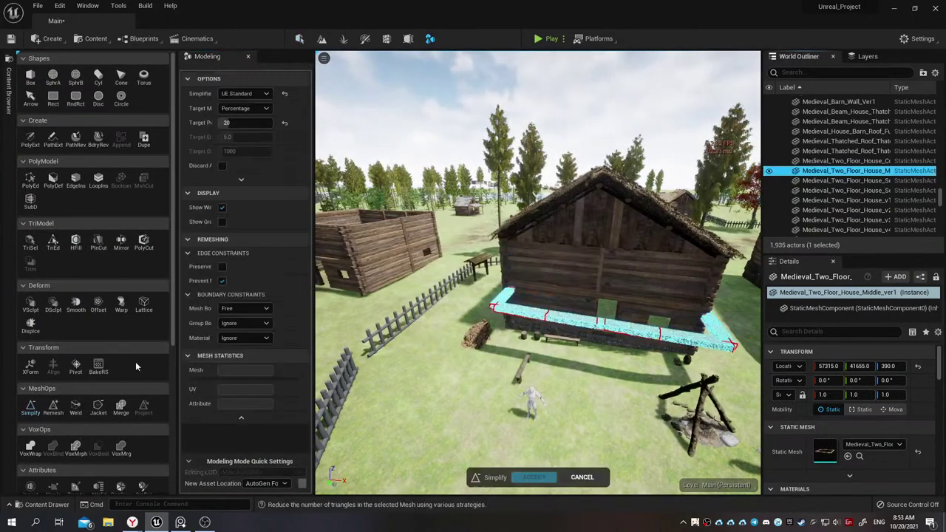
click(250, 124)
text(50)
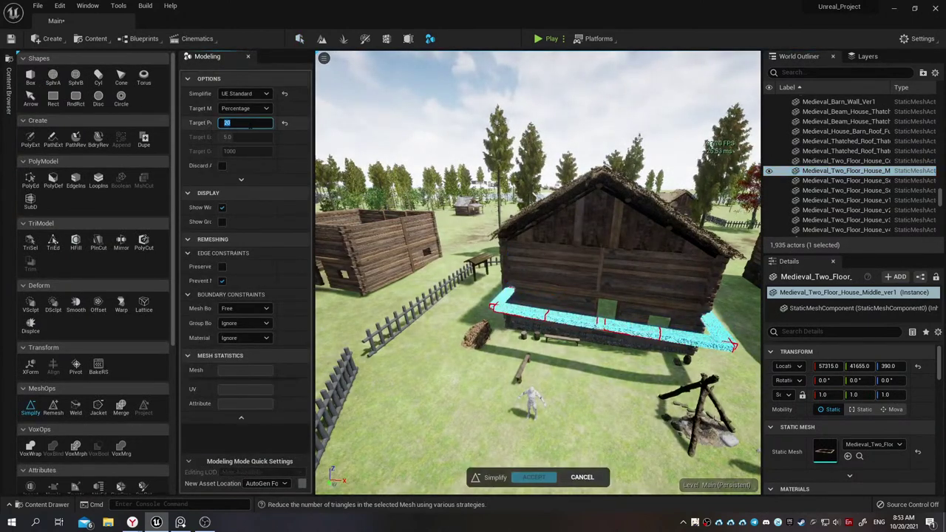
key(Return)
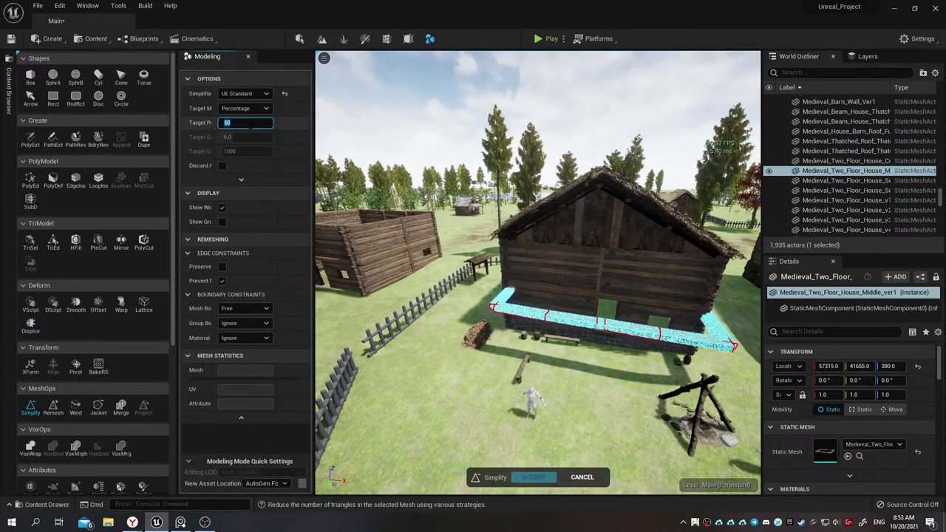
mouse_move(516, 264)
mouse_down()
mouse_move(562, 222)
mouse_move(562, 185)
mouse_move(562, 200)
mouse_move(532, 222)
mouse_up()
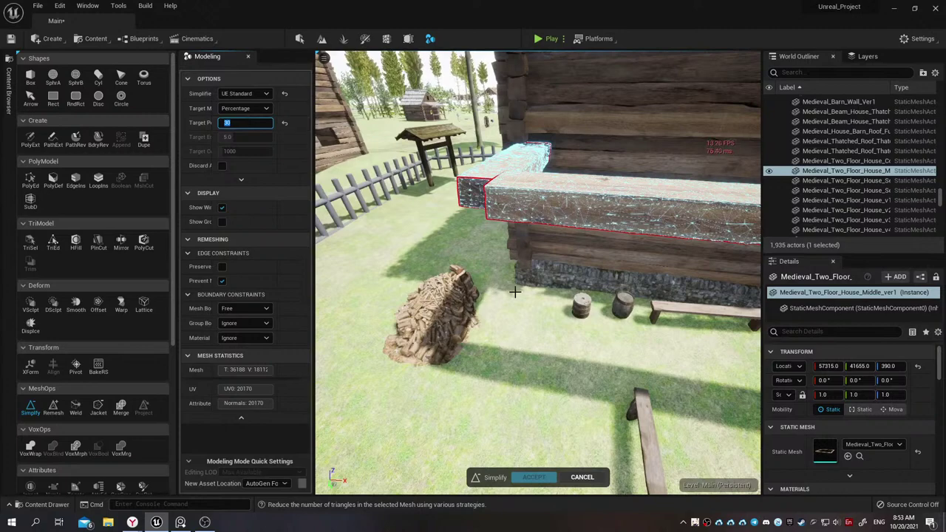
text(30)
key(Return)
drag(515, 292, 533, 285)
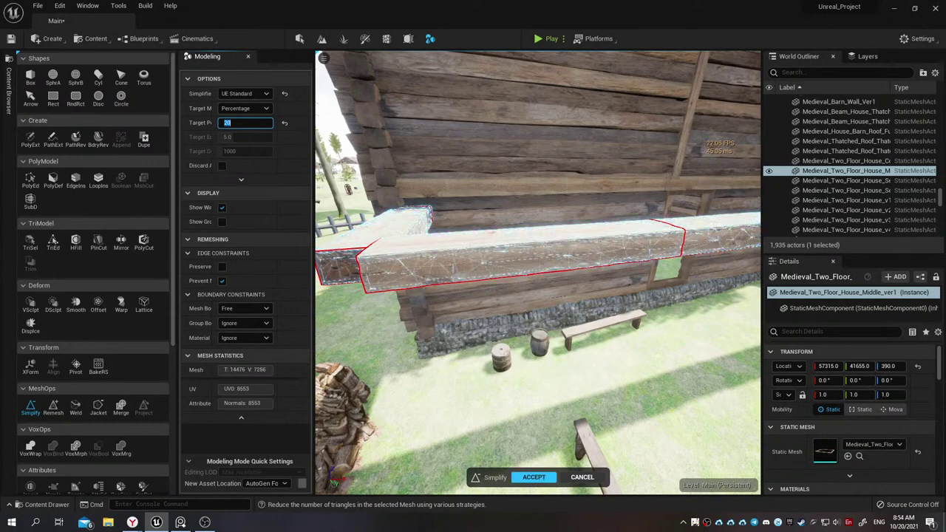
right_drag(538, 273, 606, 281)
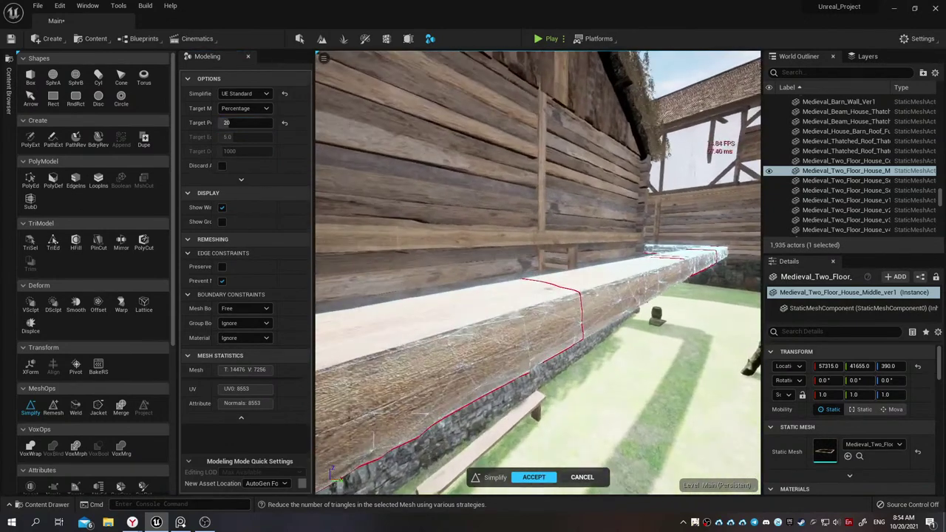
click(534, 477)
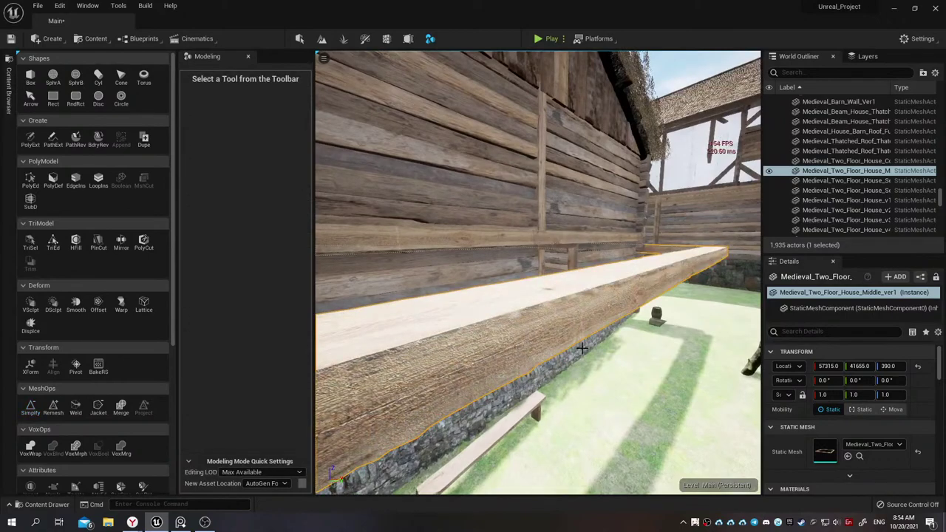
right_drag(503, 382, 493, 384)
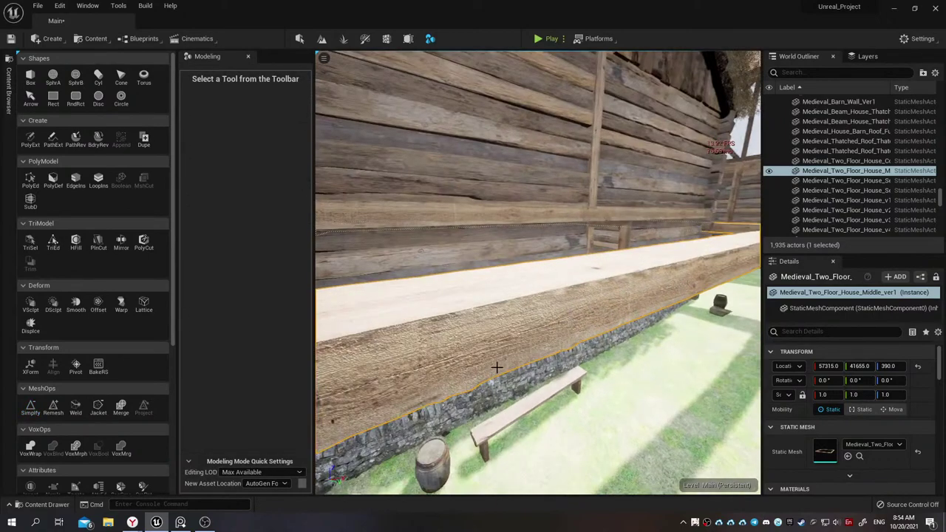
Exit Modeling mode and slide the merged beam mesh flush against the log wall
key(shift+1)
right_drag(523, 298, 518, 311)
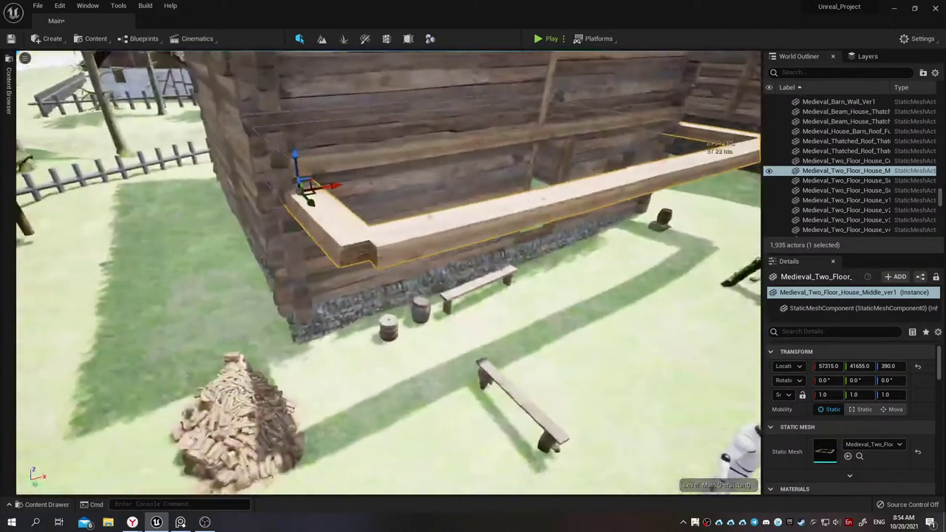
right_drag(358, 228, 352, 228)
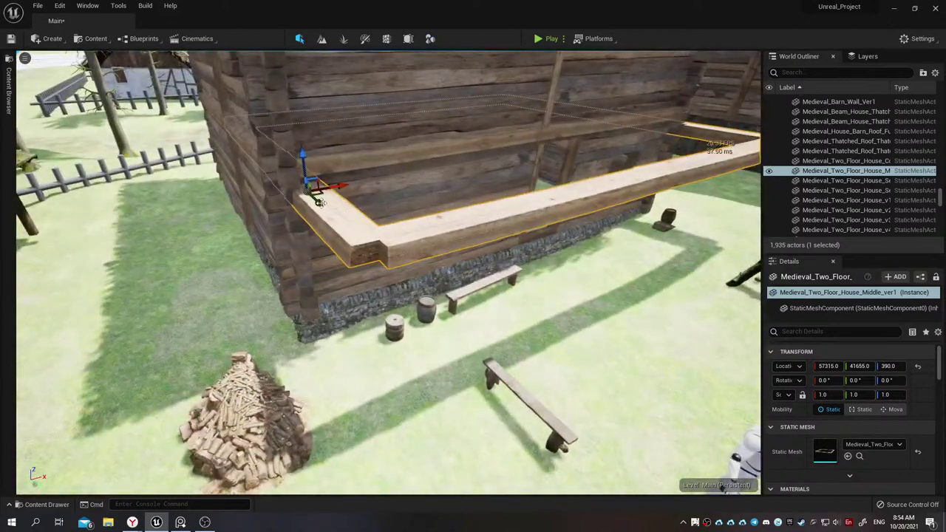
drag(318, 201, 260, 167)
right_drag(260, 168, 244, 172)
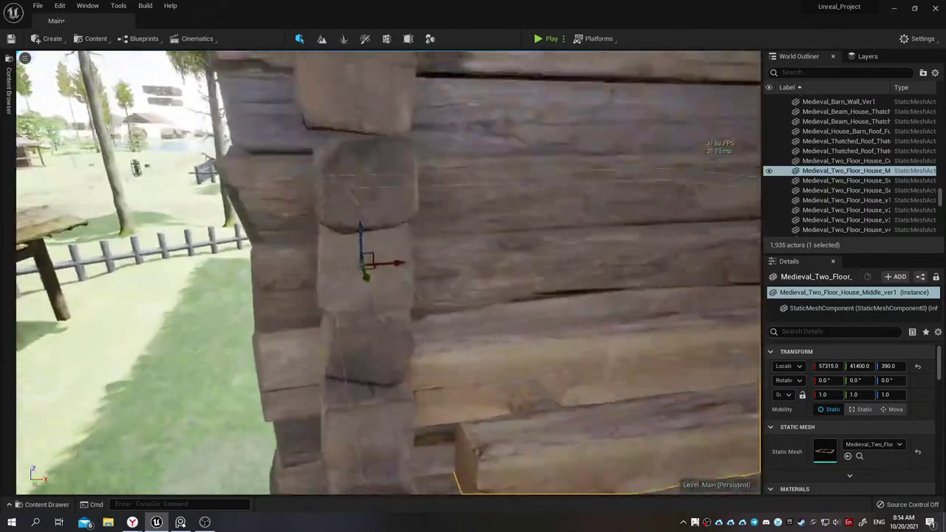
right_drag(458, 214, 458, 214)
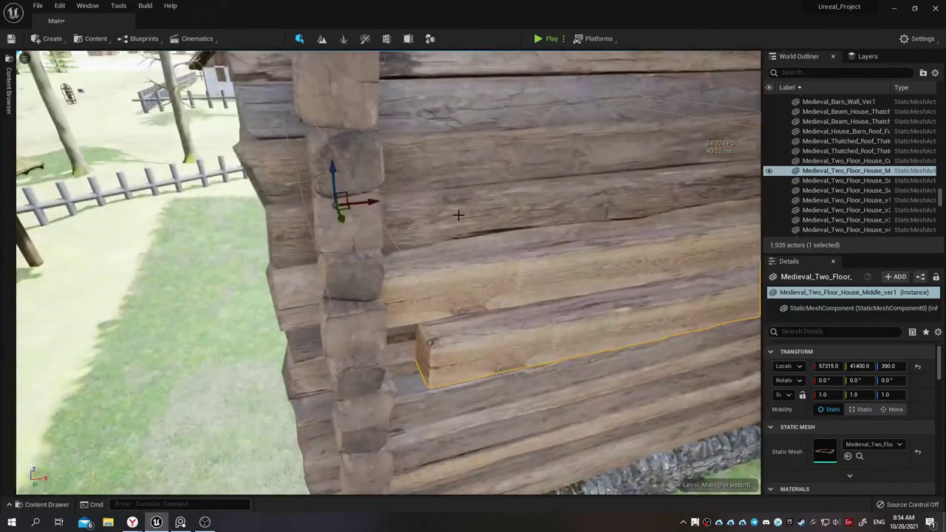
Fine-tune the beam's Location to 57285, 41395, 437 so it rests on the wall
mouse_move(889, 366)
mouse_down()
mouse_move(913, 366)
mouse_move(849, 366)
mouse_move(865, 366)
mouse_up()
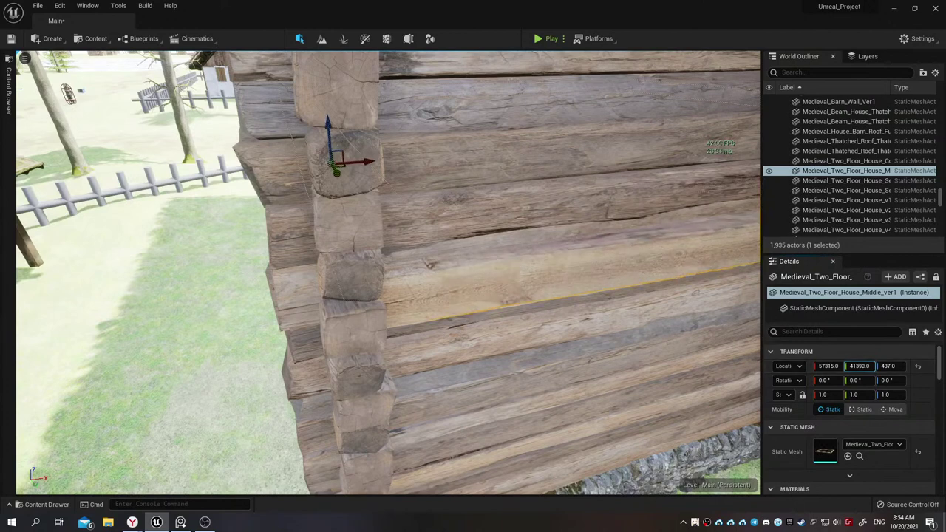
drag(859, 366, 808, 367)
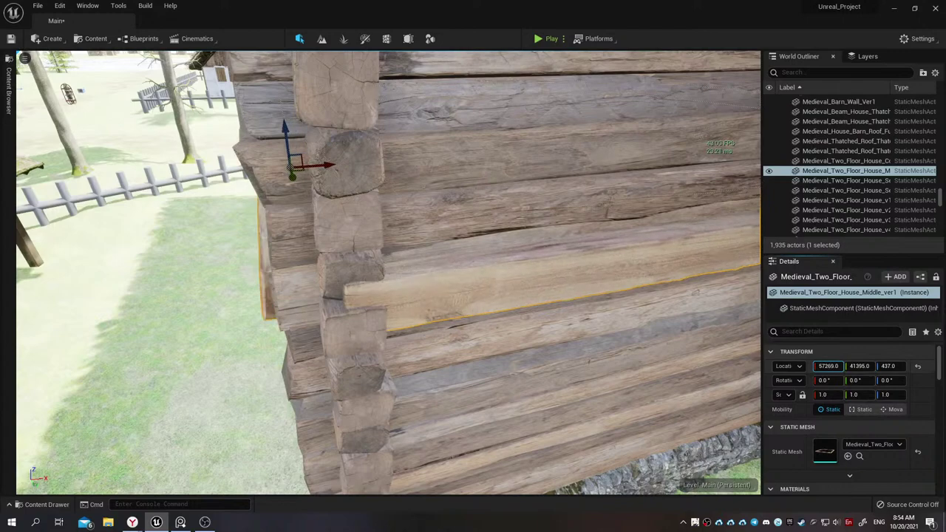
alt+drag(383, 279, 348, 285)
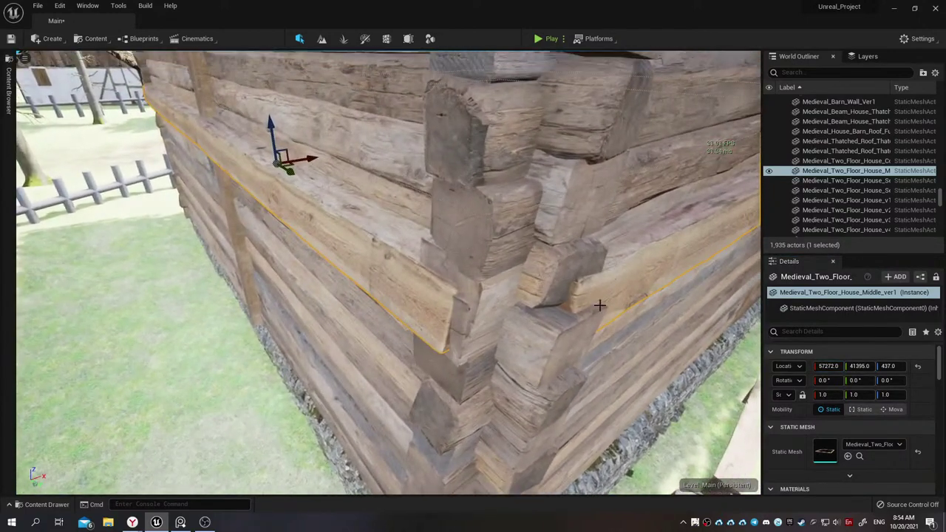
mouse_move(829, 367)
mouse_down()
mouse_move(843, 367)
mouse_move(827, 367)
mouse_up()
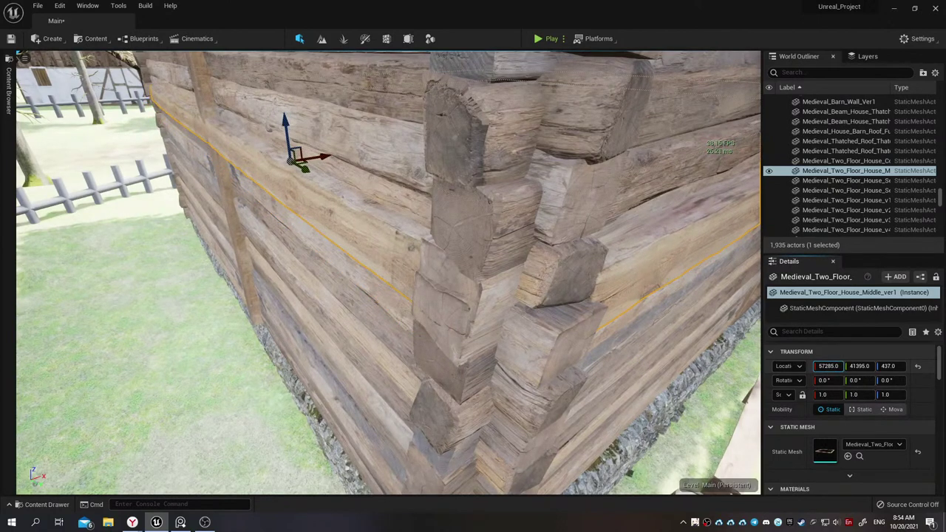
Click through the upper wall meshes and the merged beam mesh to inspect the corner
click(613, 267)
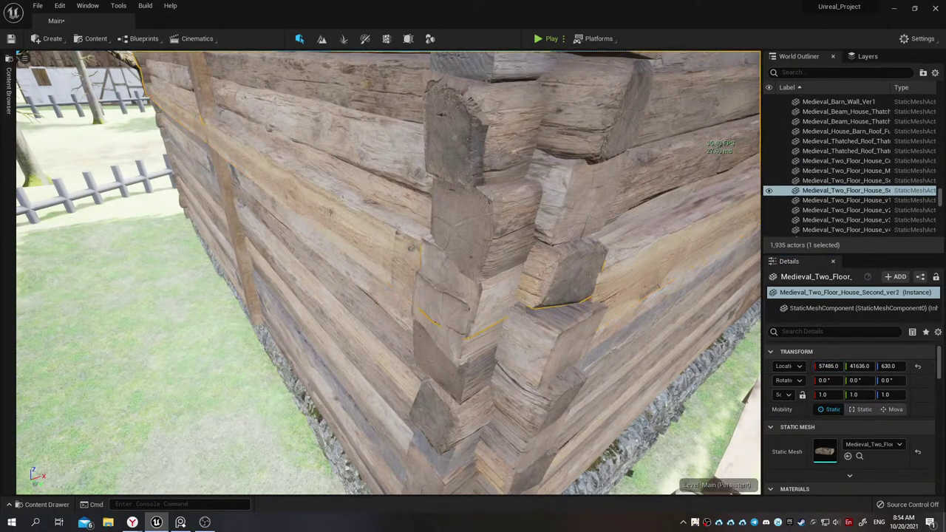
click(614, 267)
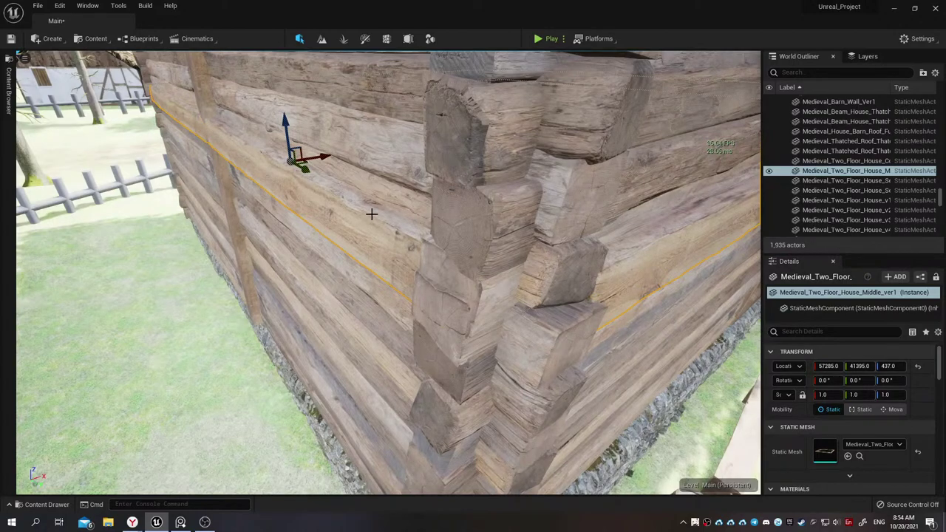
click(362, 272)
right_drag(362, 272, 363, 272)
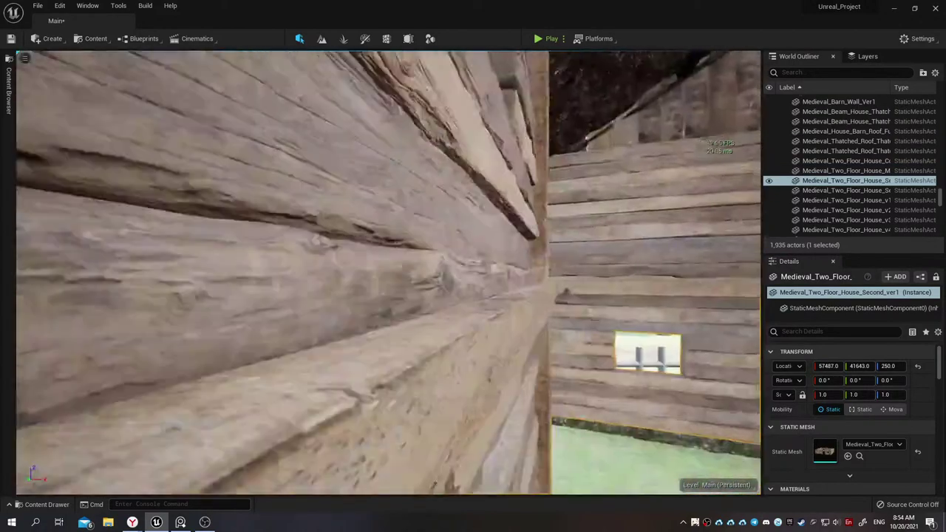
right_drag(479, 362, 479, 363)
click(479, 362)
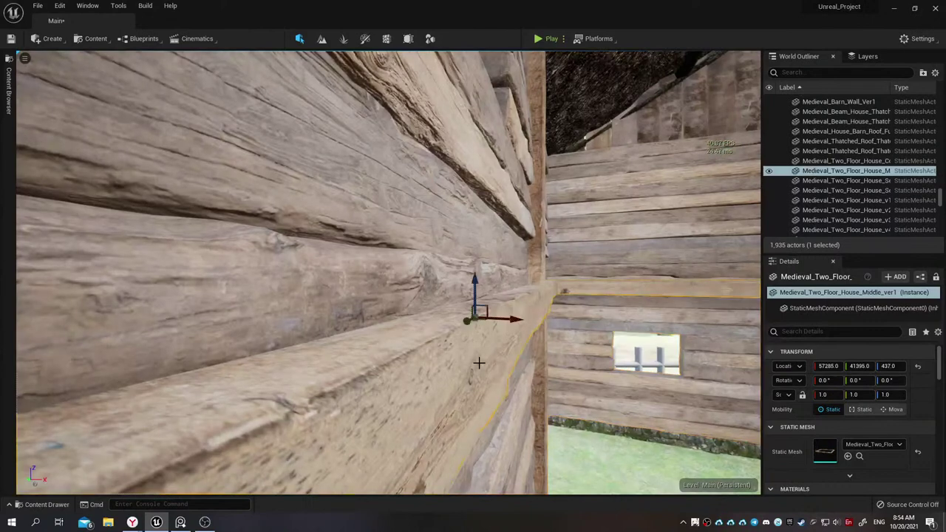
click(551, 277)
right_drag(525, 294, 531, 334)
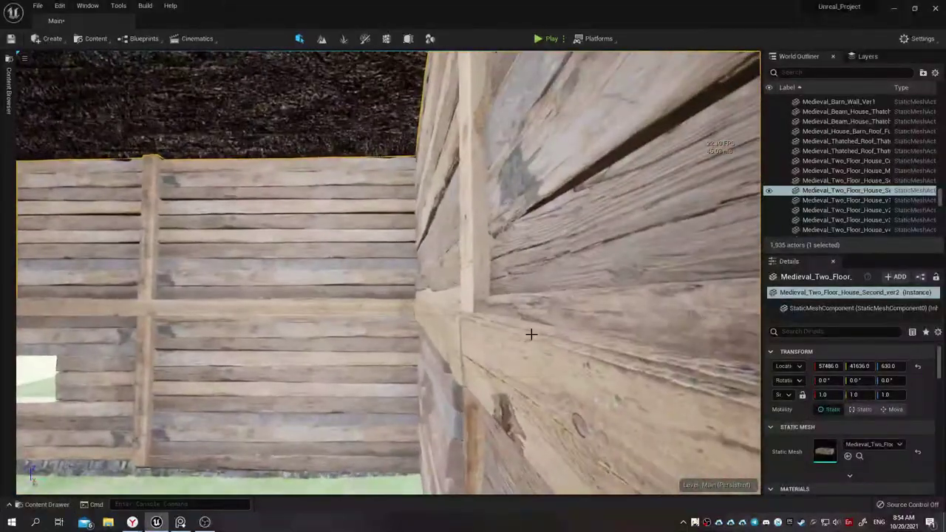
Delete the ten separate Wooden_Beam actors, leaving 1,925 actors in the level
click(474, 332)
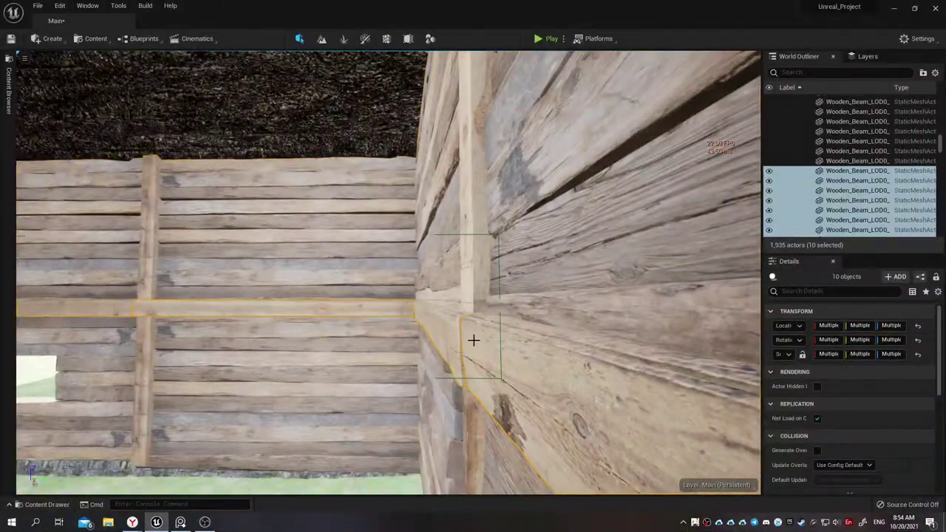
mouse_move(473, 340)
right_down()
mouse_move(480, 348)
mouse_move(473, 340)
right_up()
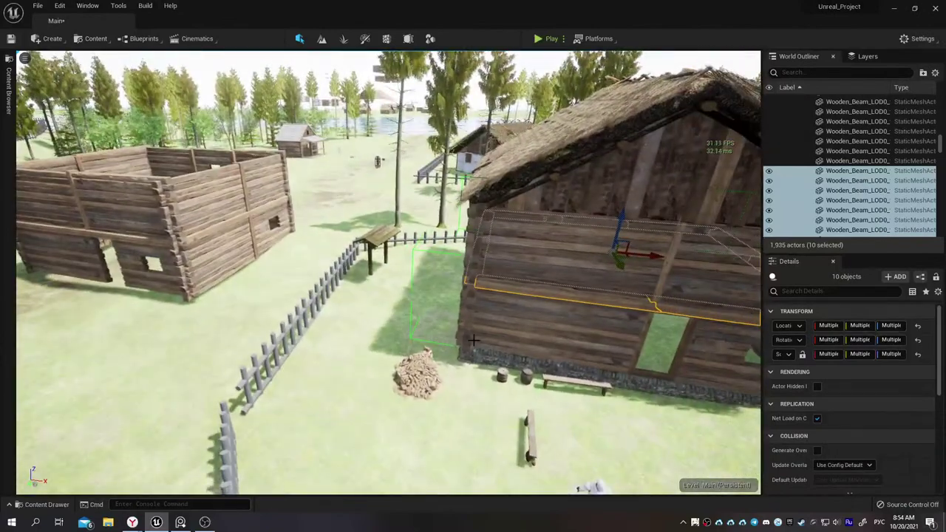
key(Delete)
click(471, 333)
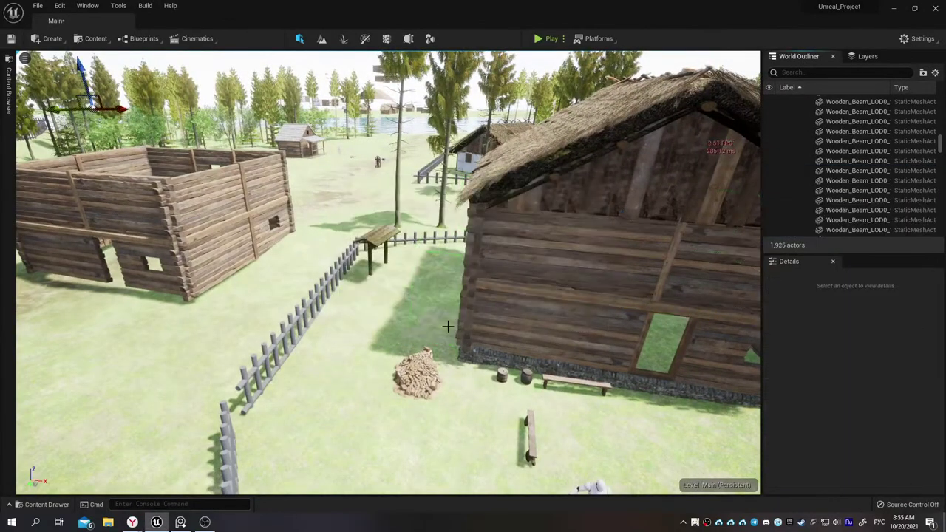
right_drag(473, 340, 474, 340)
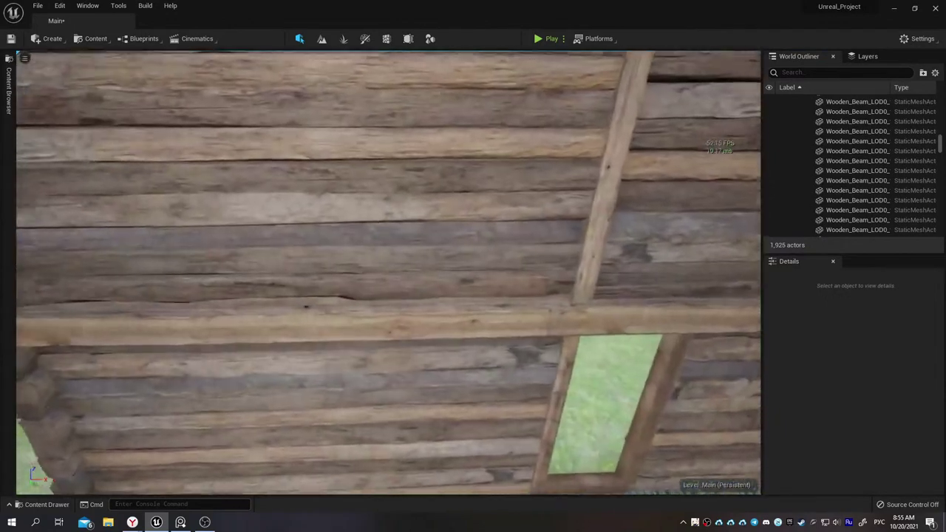
right_drag(422, 298, 422, 298)
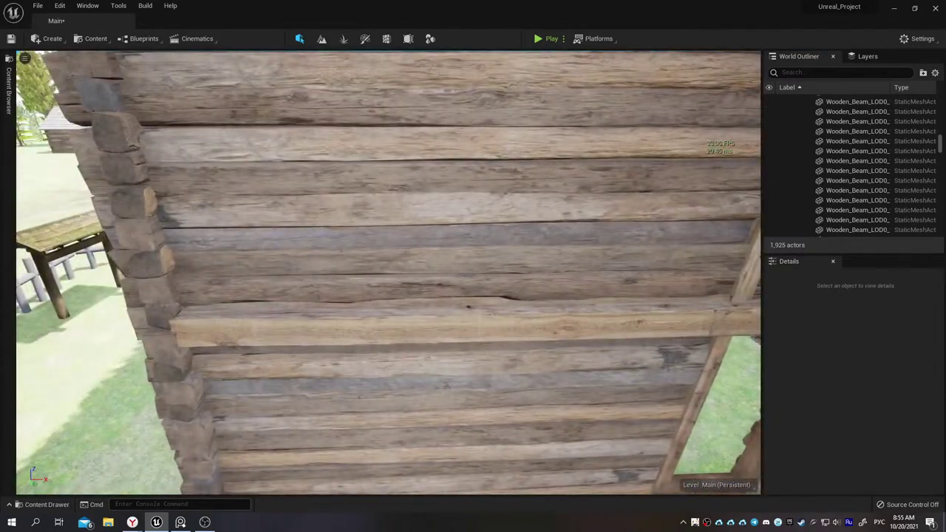
click(396, 249)
key(ctrl+b)
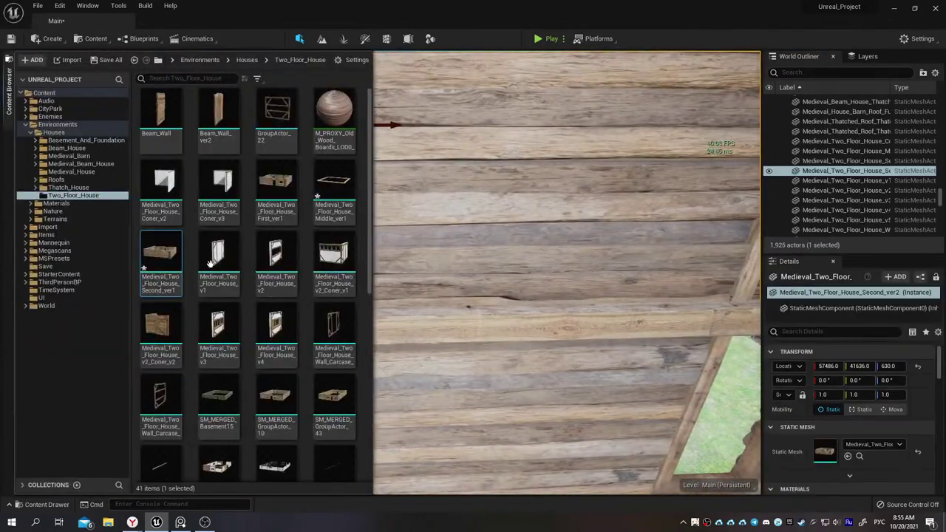
click(421, 328)
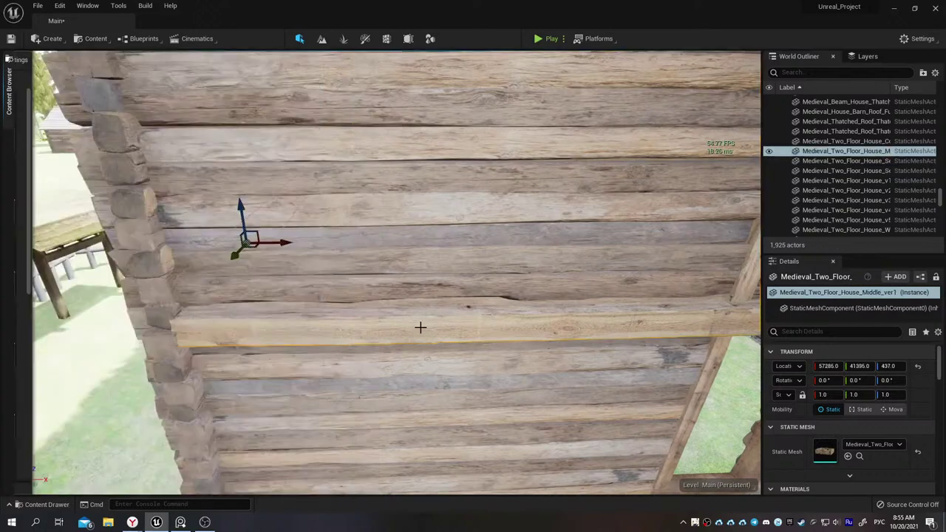
key(ctrl+b)
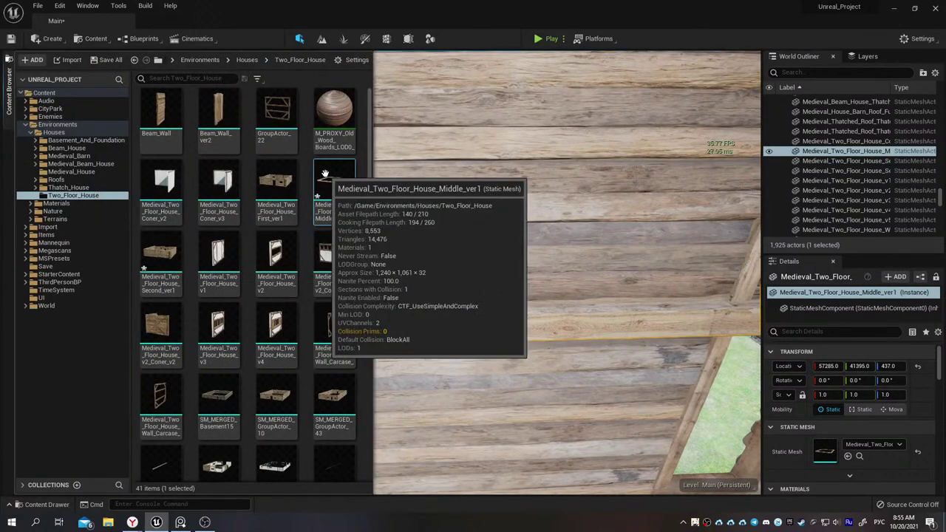
key(ctrl+space)
click(456, 380)
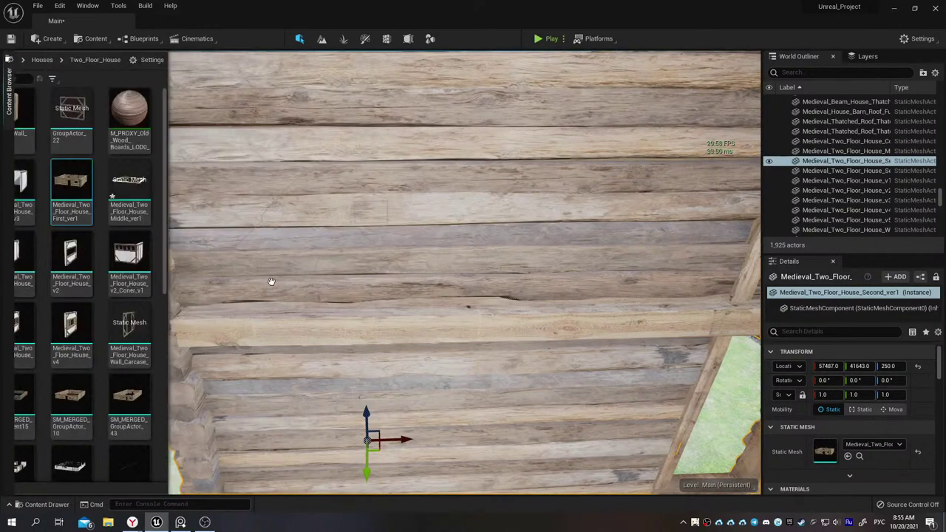
key(ctrl+space)
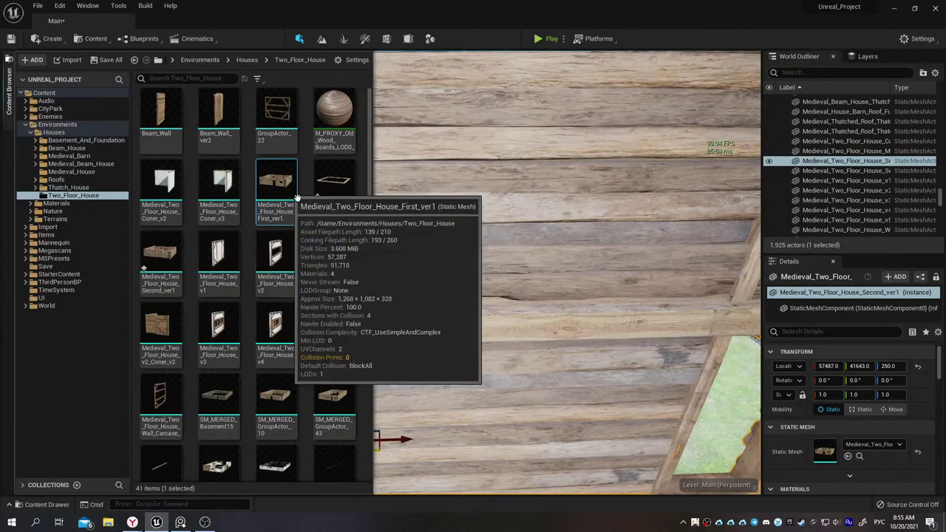
key(ctrl+space)
right_drag(518, 296, 444, 296)
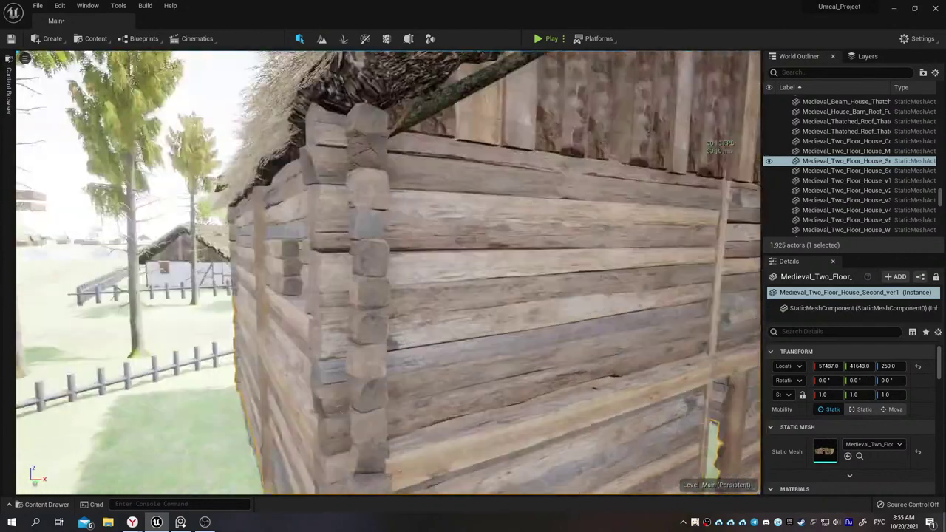
right_drag(388, 273, 355, 266)
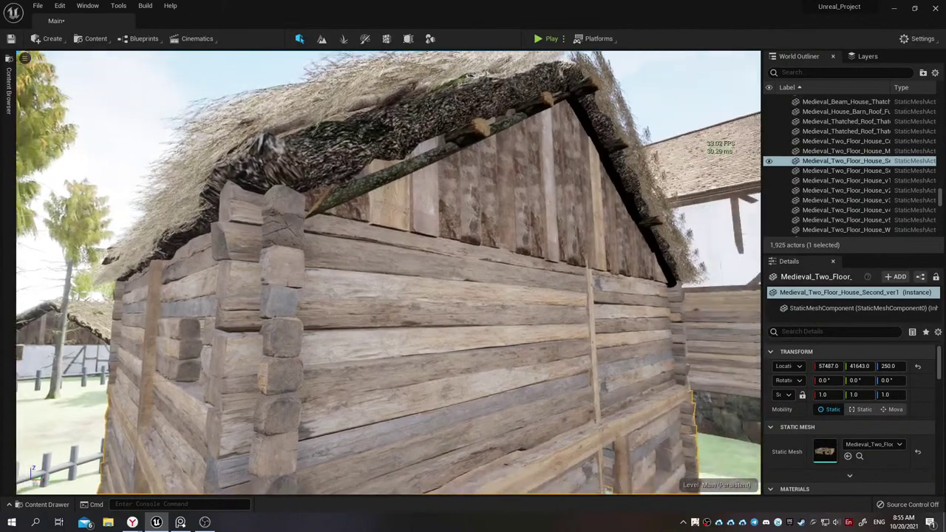
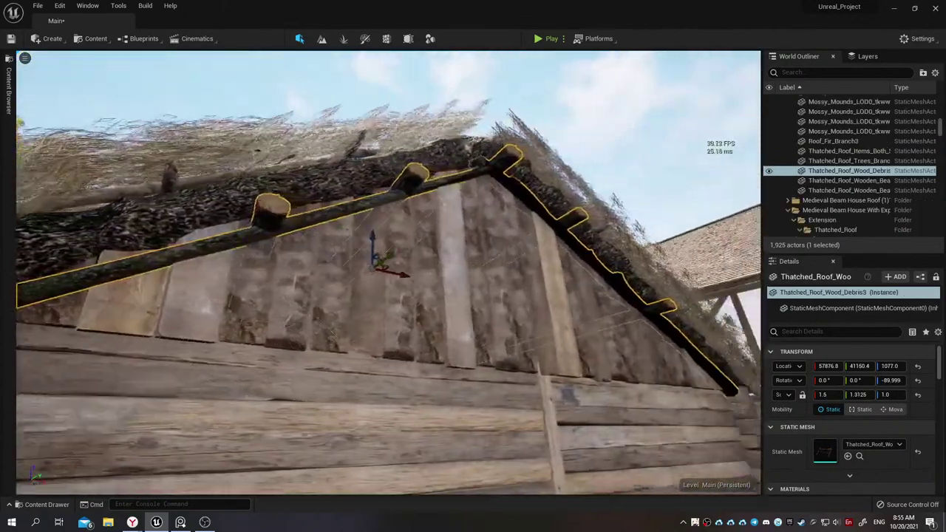
Locate the Thatched_Roof_Wood_Debris asset and fly the camera closer to the roof gable
key(ctrl+b)
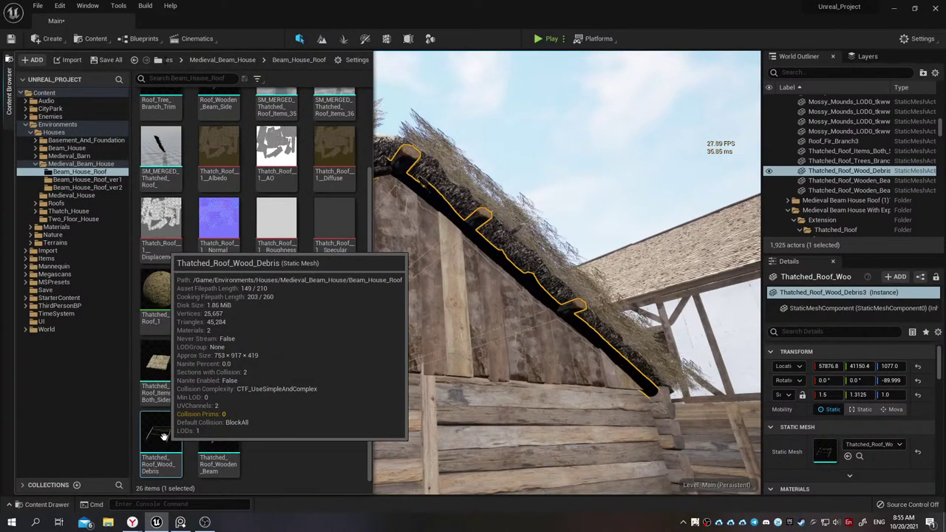
mouse_move(456, 332)
right_down()
mouse_move(517, 296)
mouse_move(340, 87)
right_up()
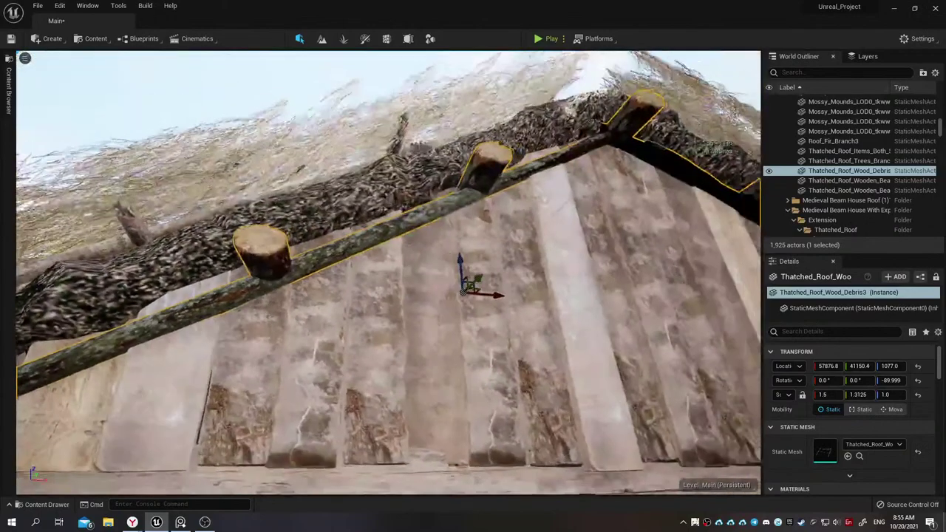
Simplify the wood debris beam to a 50 percent target, inspect it, and accept the result
click(430, 38)
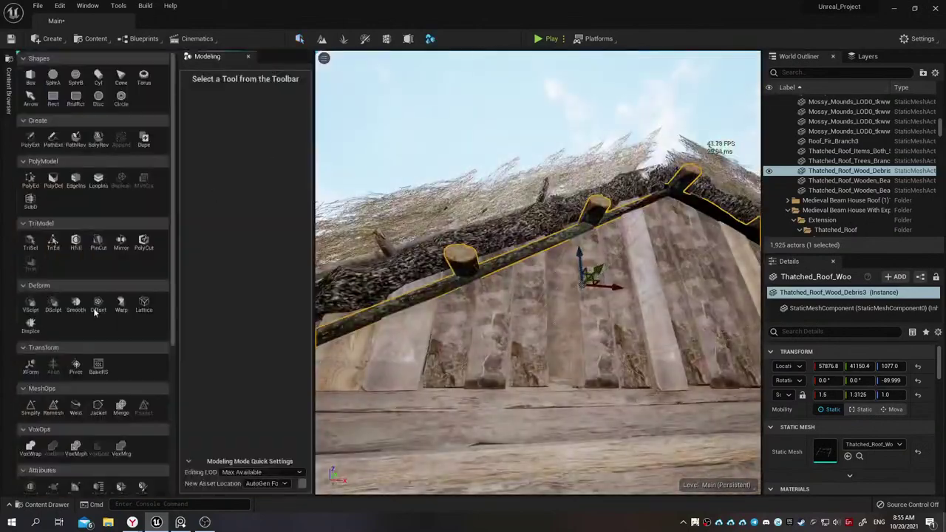
click(31, 405)
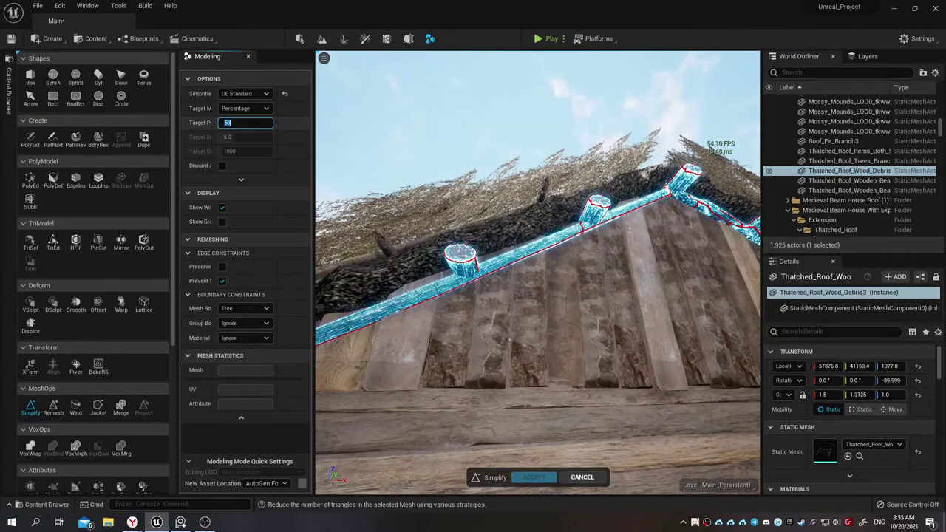
text(50)
key(Return)
right_drag(458, 298, 480, 284)
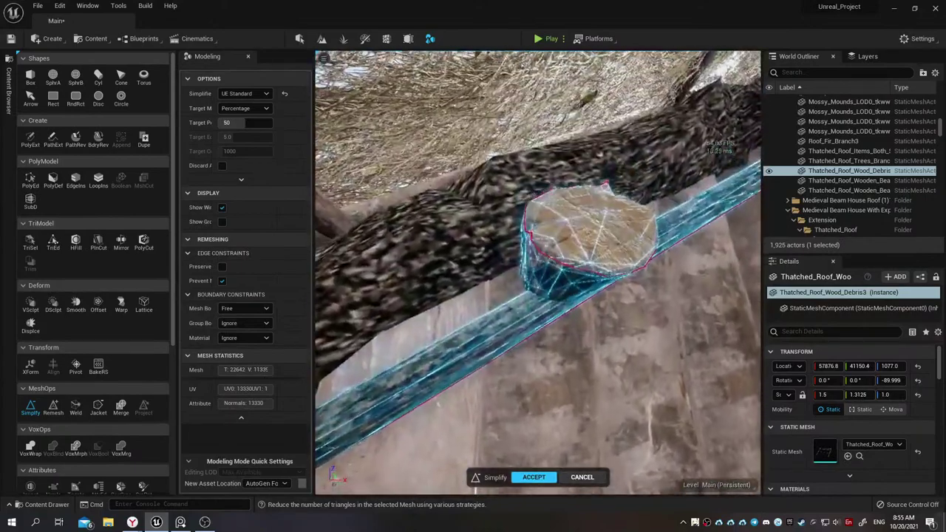
right_drag(480, 285, 449, 464)
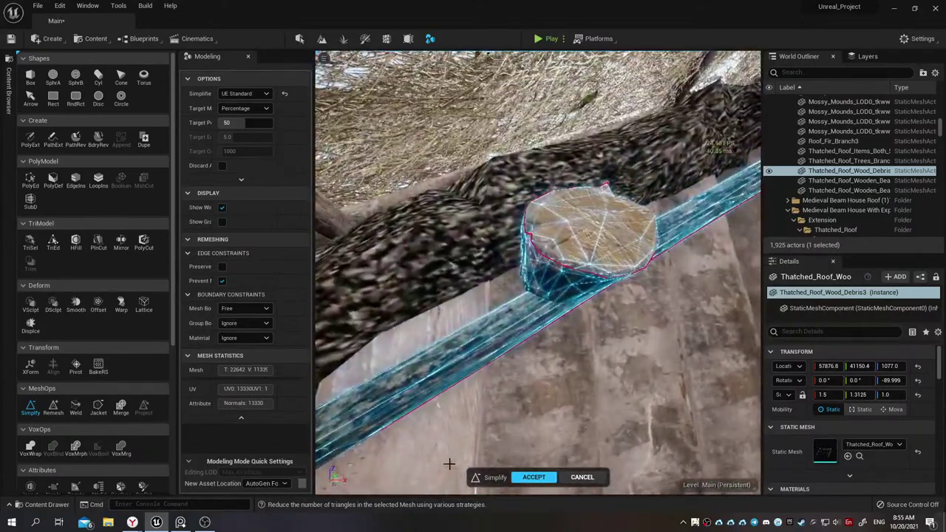
click(520, 474)
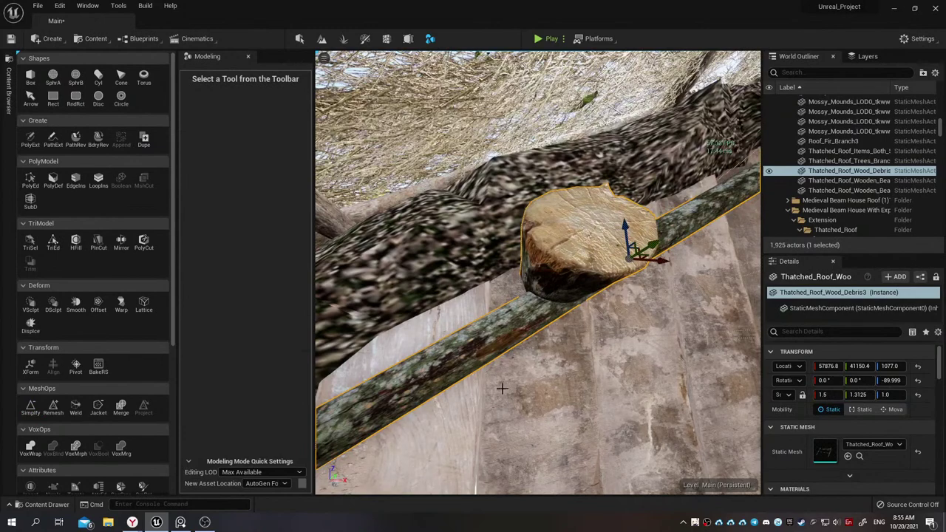
right_drag(502, 388, 502, 389)
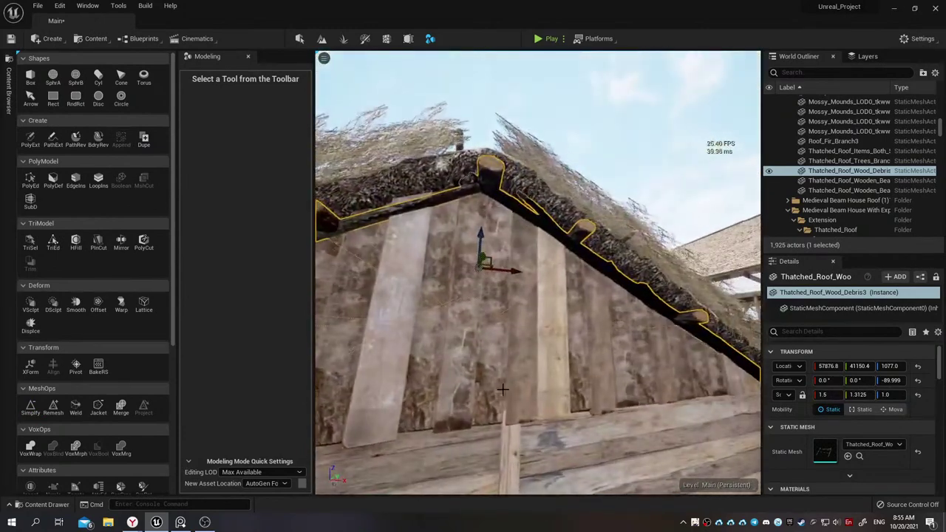
key(ctrl+space)
Run Simplify again on the debris beam and accept the halved mesh
mouse_move(167, 431)
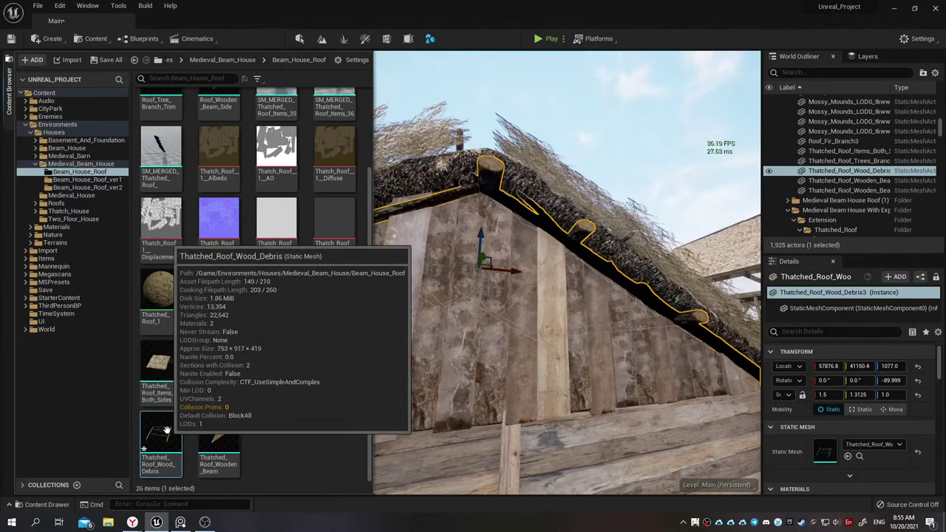
click(429, 39)
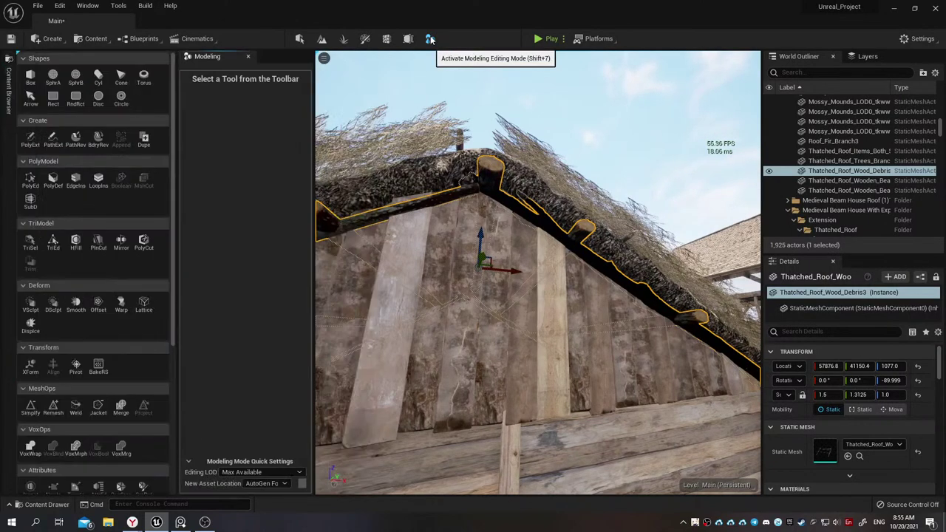
click(31, 405)
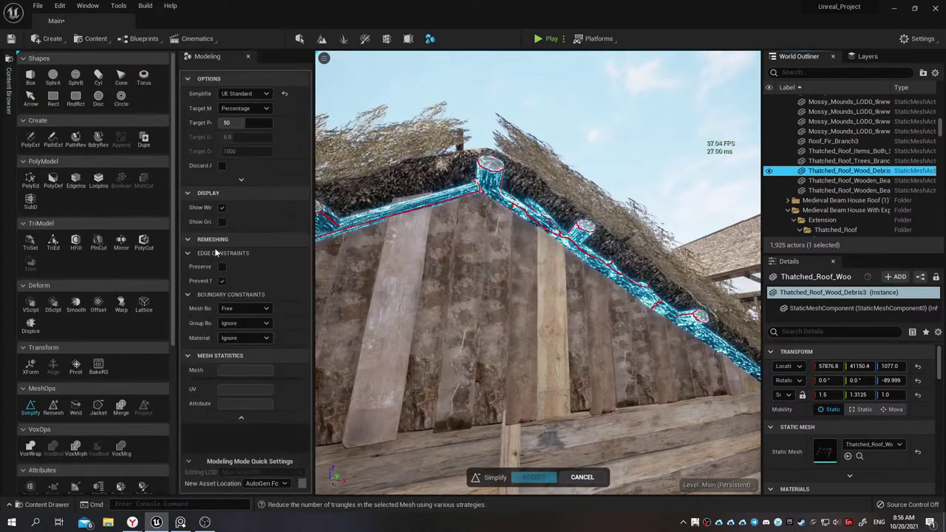
click(246, 123)
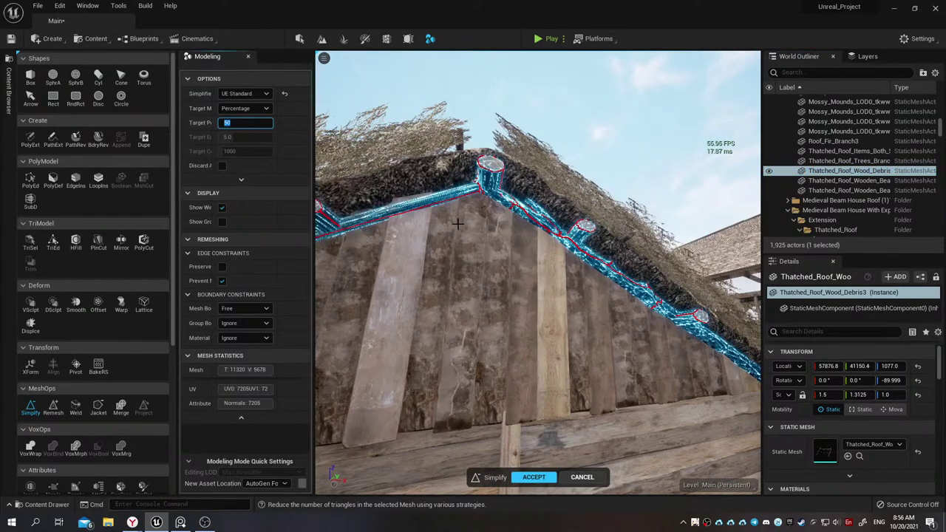
right_drag(325, 155, 414, 171)
right_drag(457, 224, 456, 224)
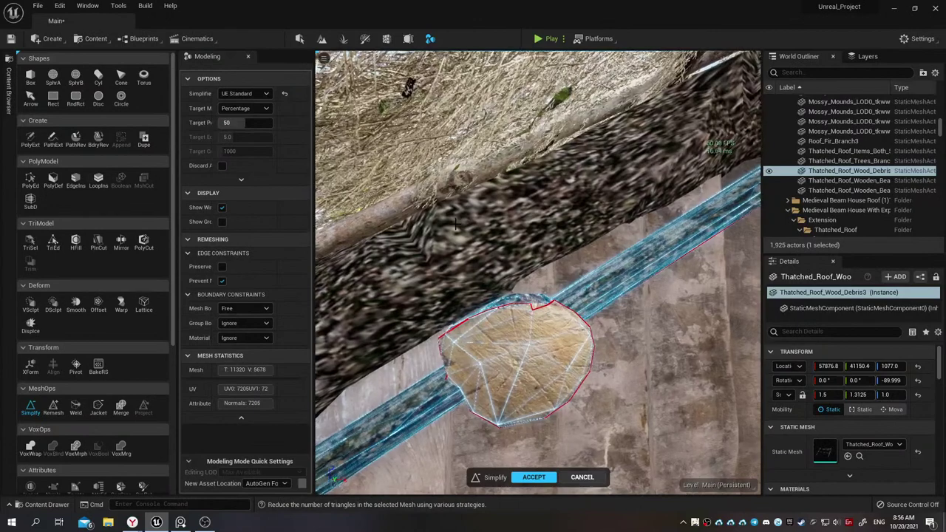
key(Return)
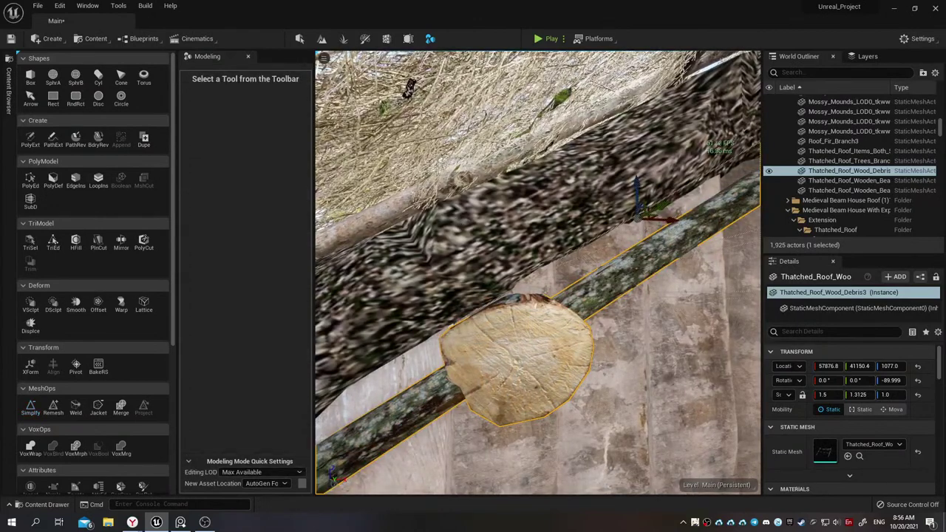
Simplify the debris beam once more at a lower target percentage and keep it
click(30, 405)
click(231, 122)
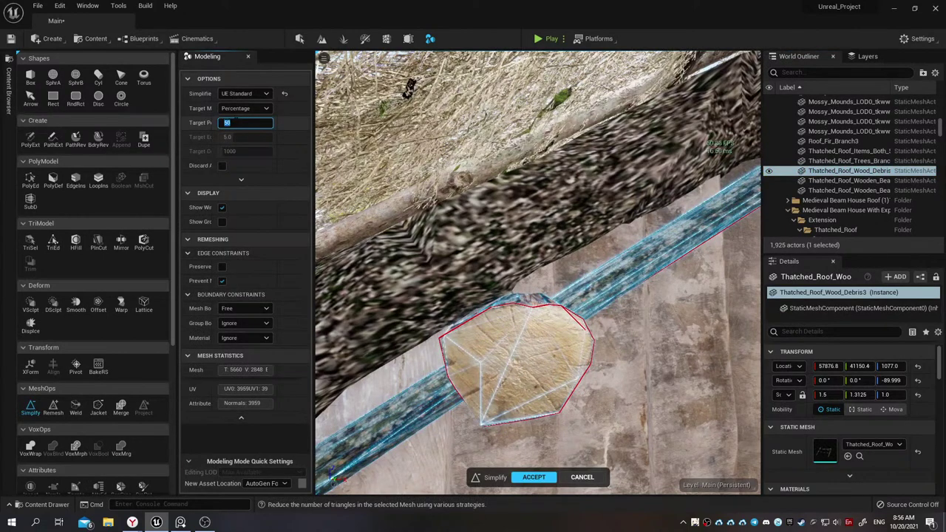
key(Return)
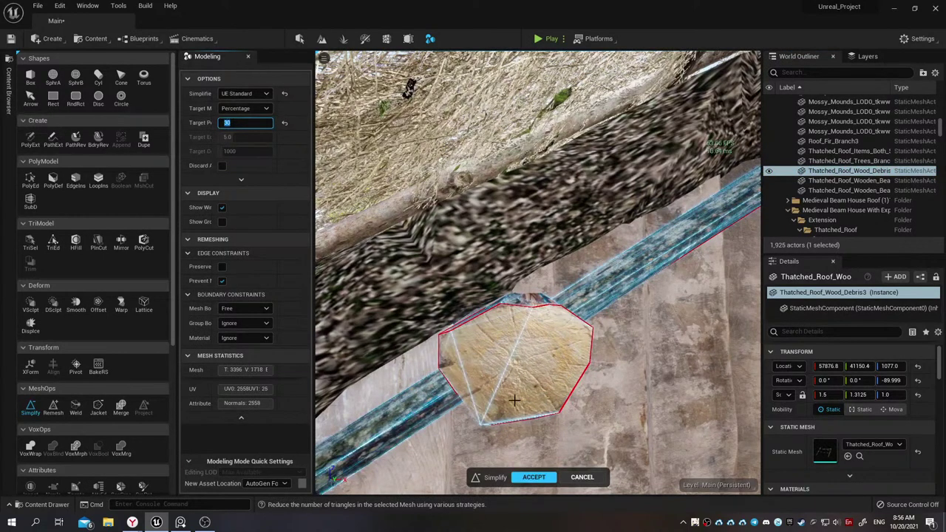
right_drag(514, 400, 562, 403)
click(524, 477)
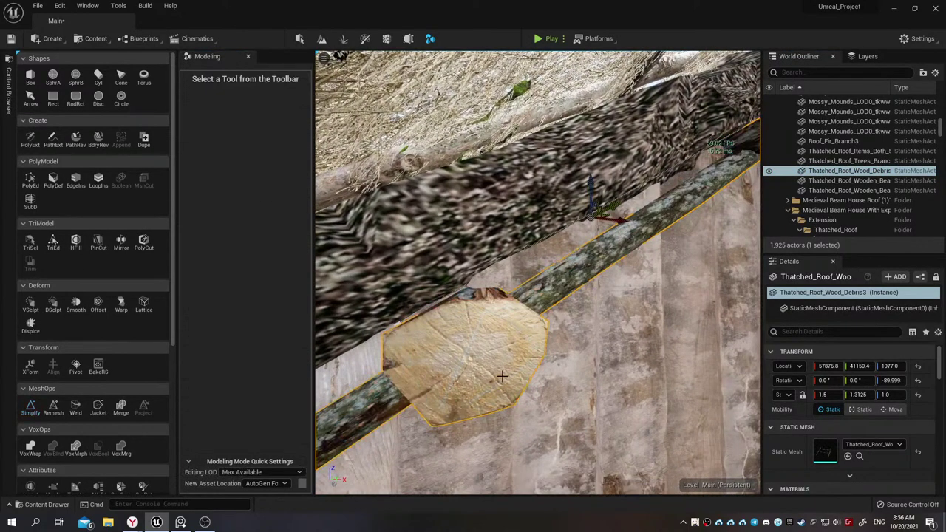
right_drag(529, 331, 459, 289)
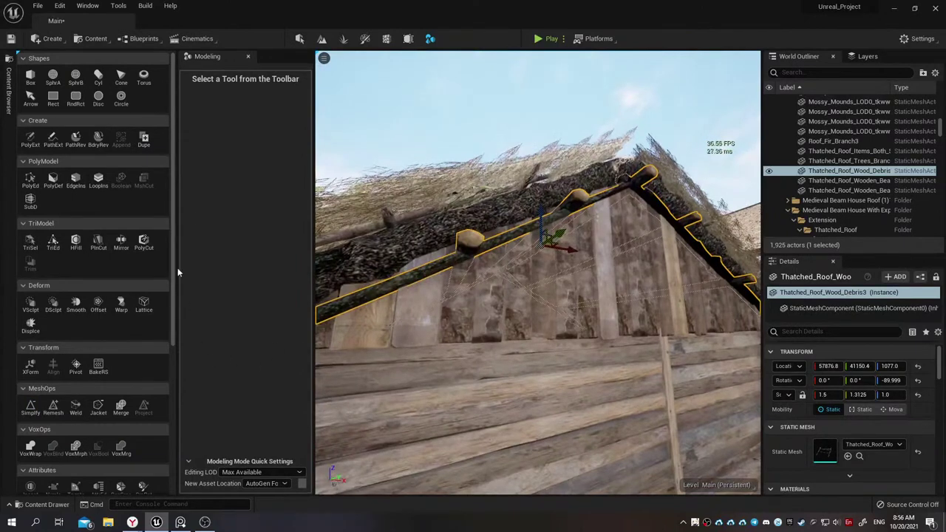
Simplify the debris beam at 20 percent and keep the 680-triangle result
click(30, 406)
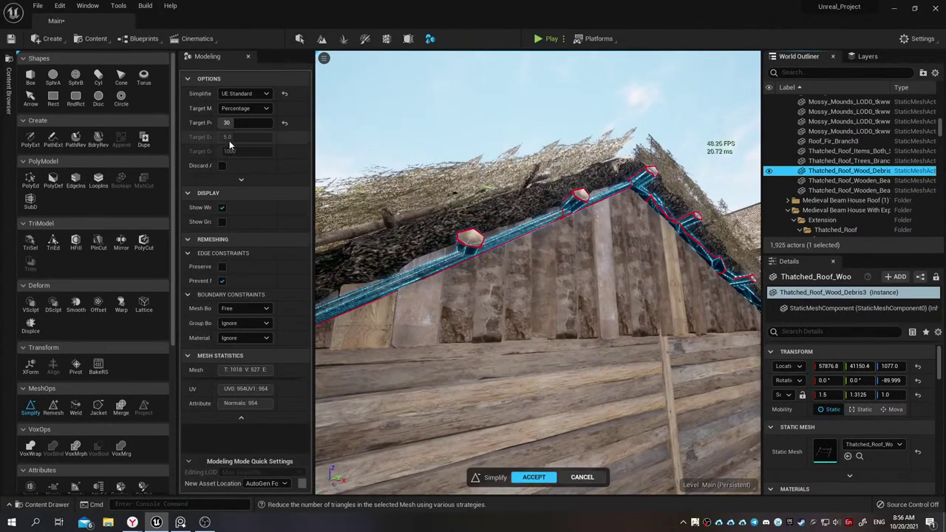
click(244, 123)
text(20)
key(Return)
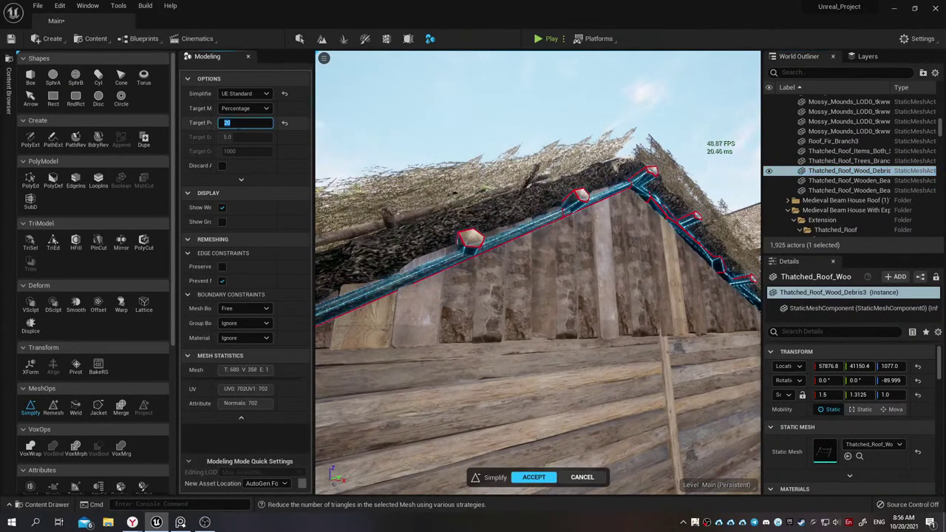
right_drag(518, 295, 503, 285)
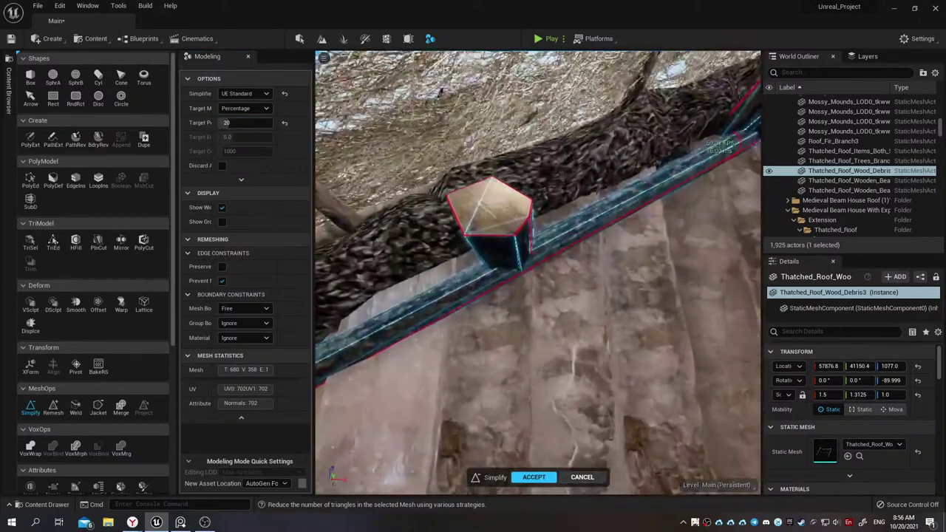
click(582, 477)
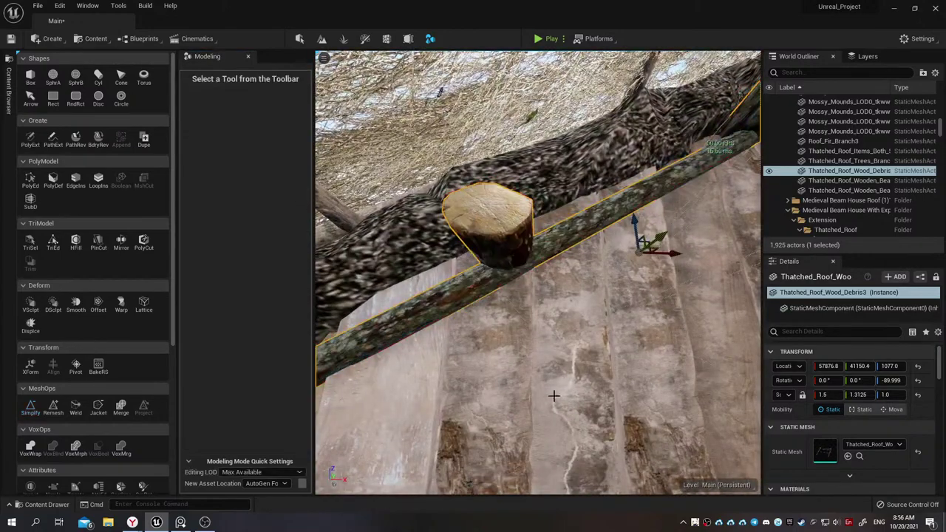
mouse_move(522, 355)
right_down()
mouse_move(510, 347)
mouse_move(532, 318)
right_up()
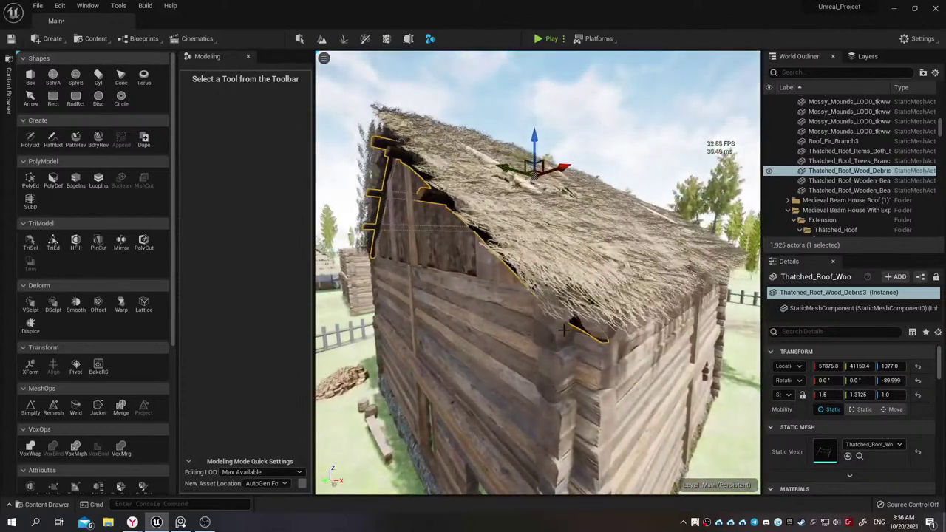
Select the roof thatch mesh, locate its asset, and save all modified assets
click(606, 275)
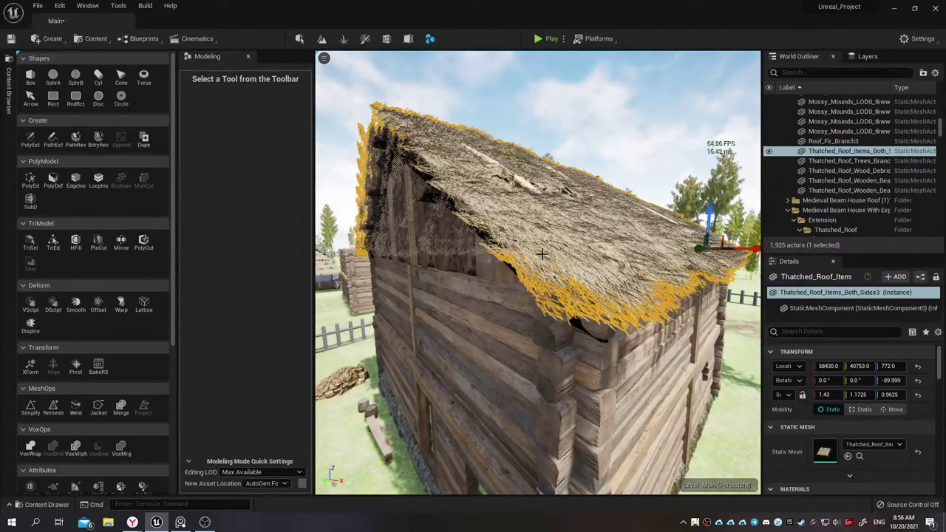
key(ctrl+b)
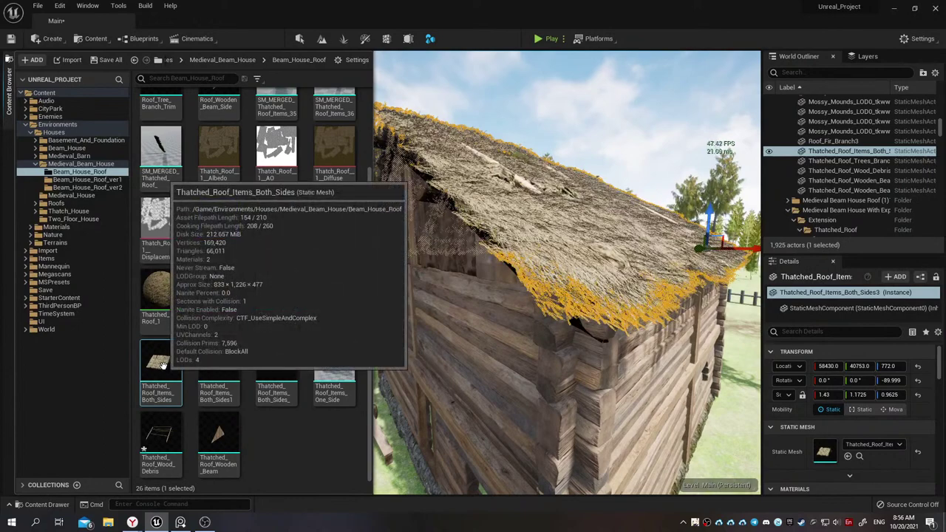
key(shift+5)
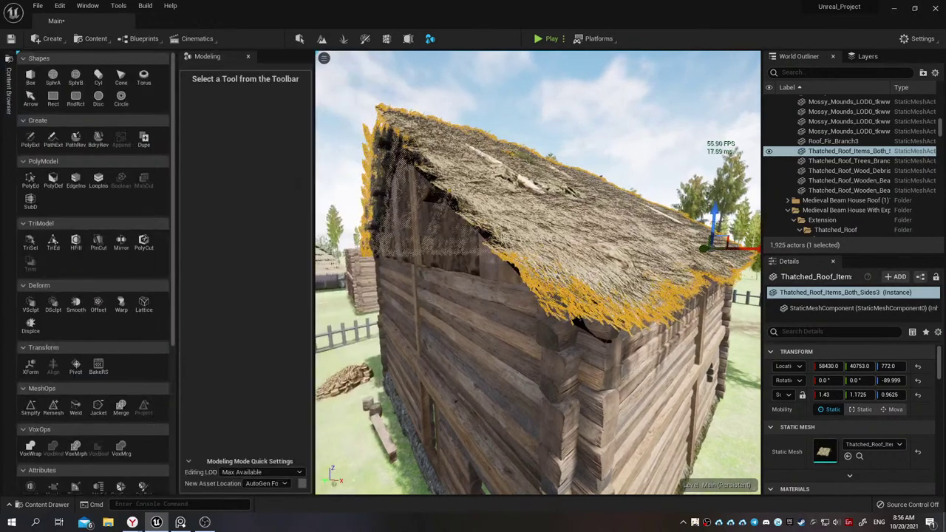
right_drag(538, 274, 510, 274)
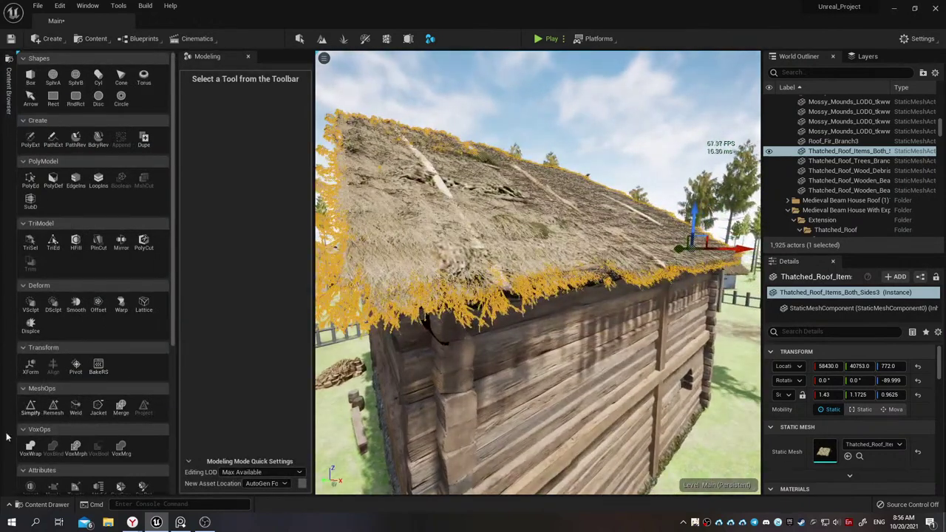
click(28, 504)
click(100, 334)
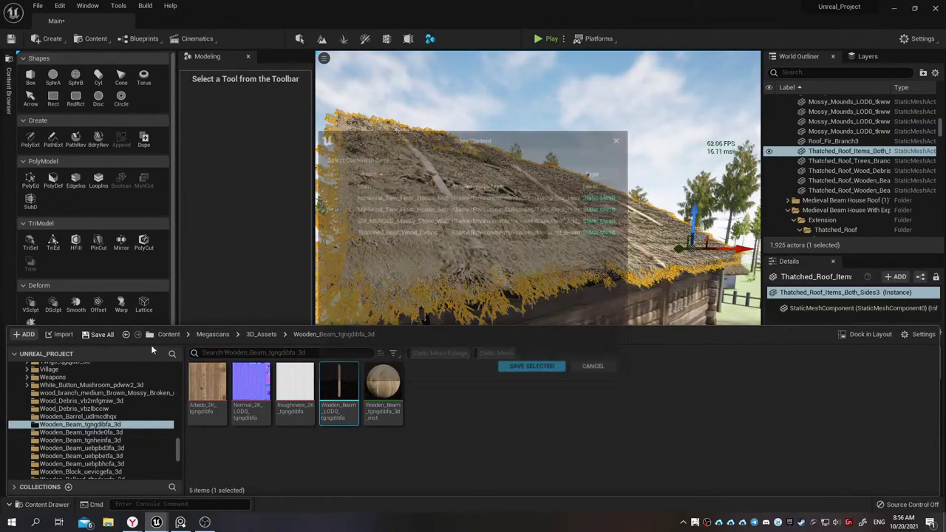
click(522, 368)
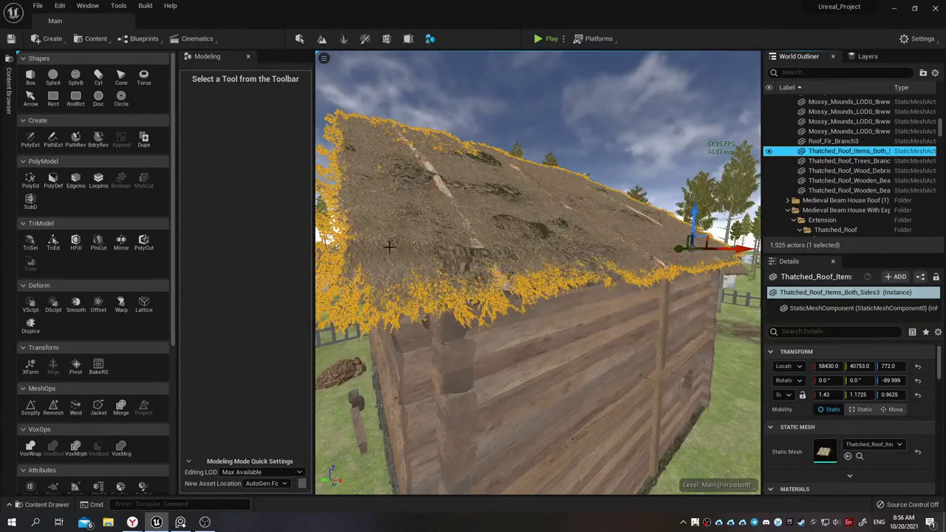
Simplify the Thatched_Roof_Items_Both_Sides3 thatch mesh to a 50 percent target and accept it
click(30, 418)
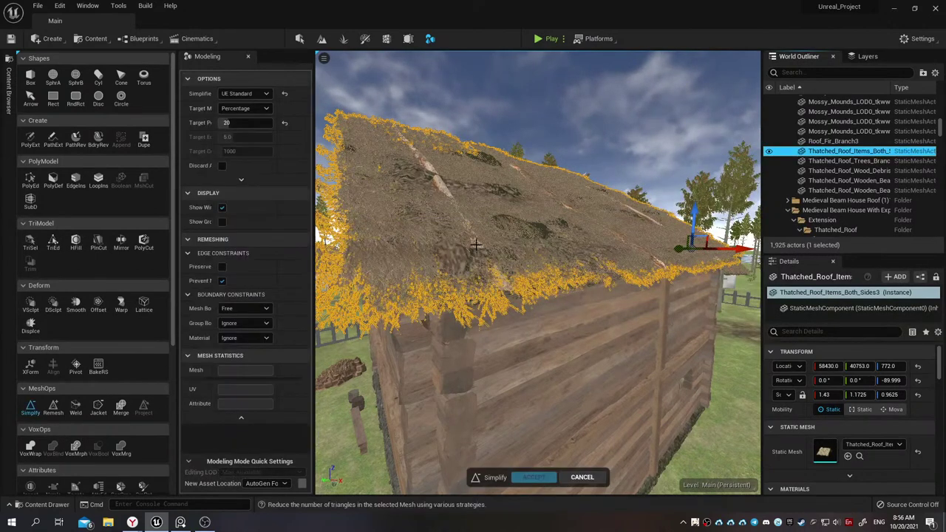
click(259, 122)
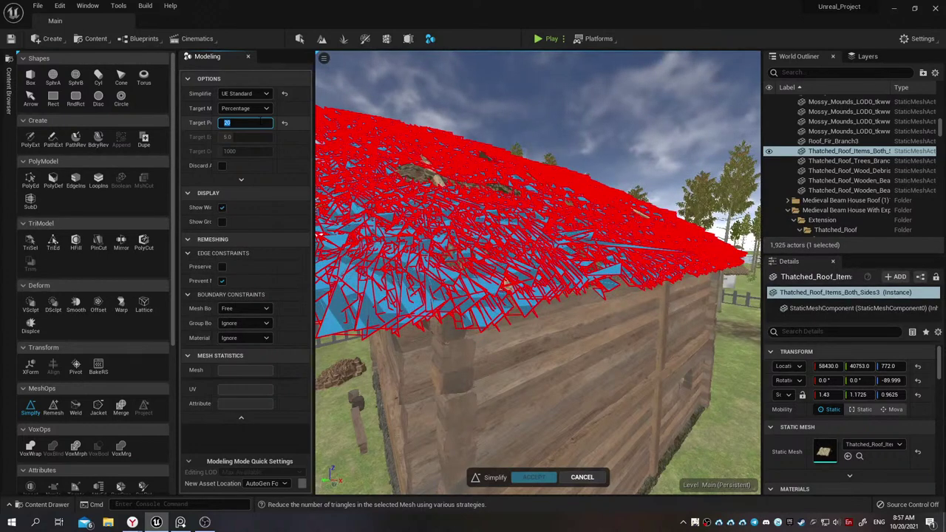
text(50)
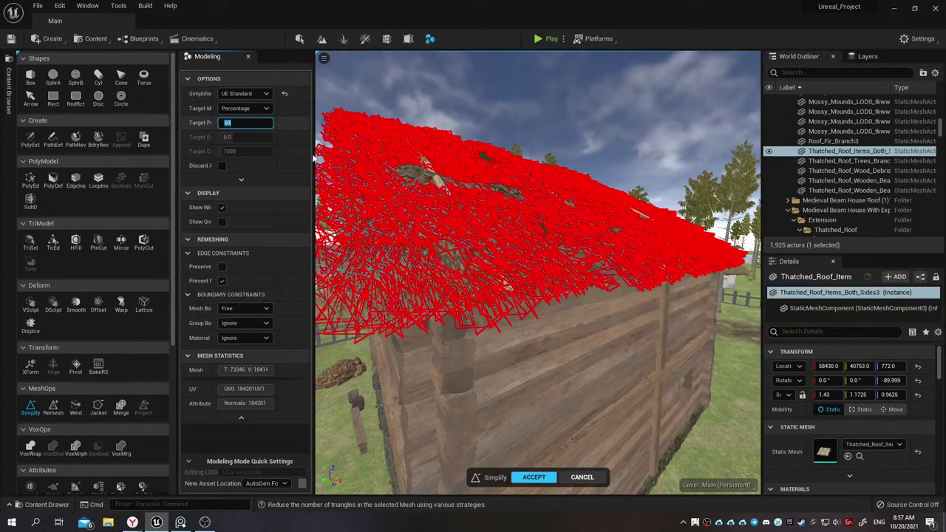
key(Return)
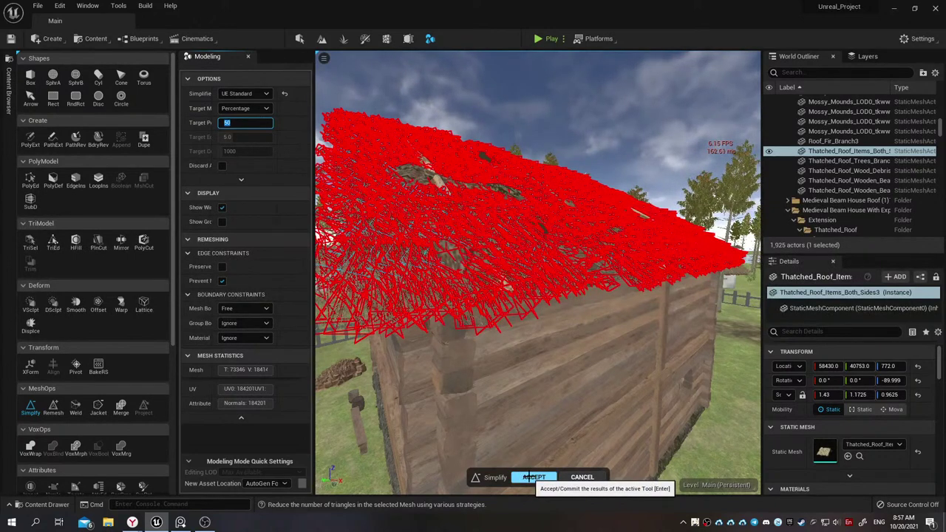
click(530, 477)
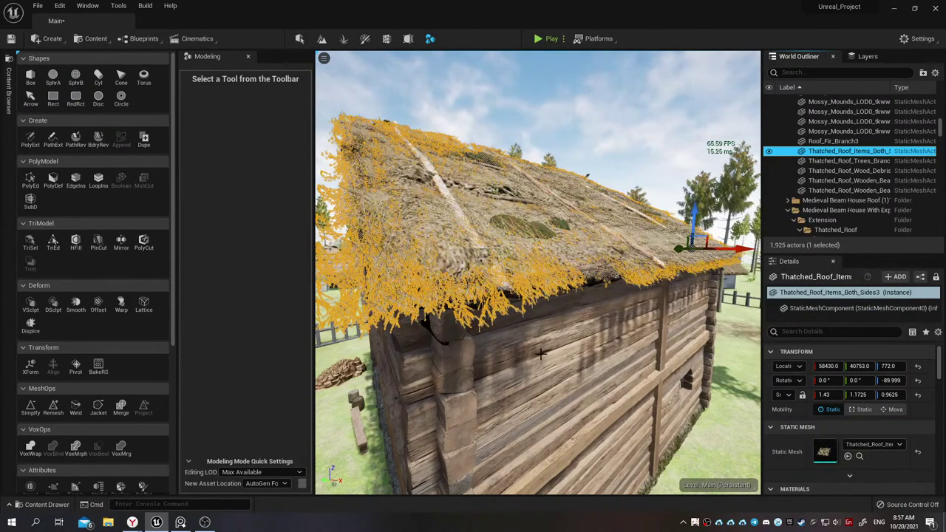
Inspect the simplified thatch up close, clear the selection, and return to Select mode
mouse_move(542, 354)
mouse_down()
mouse_move(542, 281)
mouse_move(576, 281)
mouse_move(547, 281)
mouse_move(687, 414)
mouse_up()
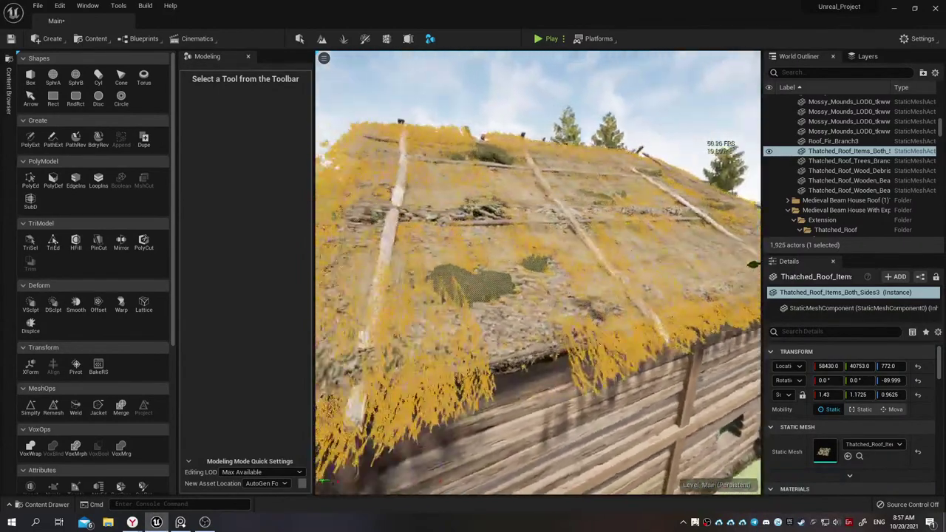
drag(538, 272, 518, 272)
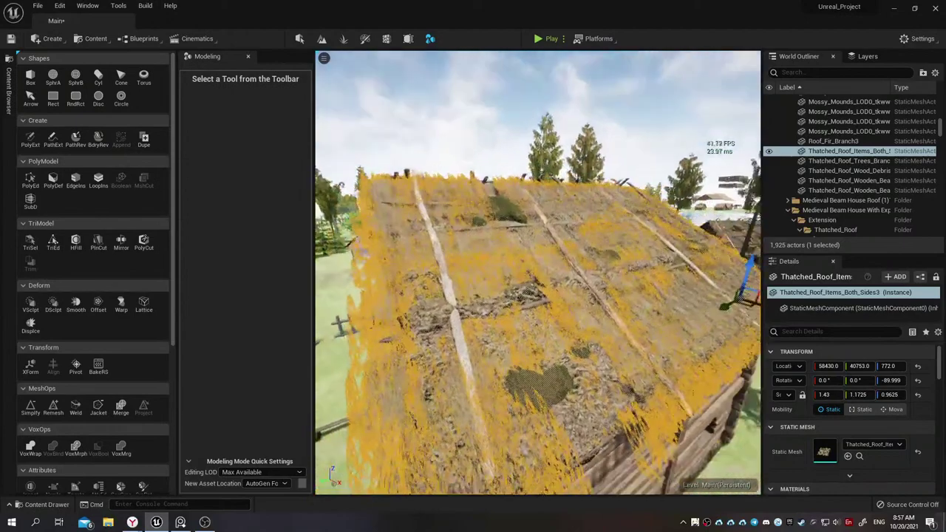
drag(539, 376, 539, 310)
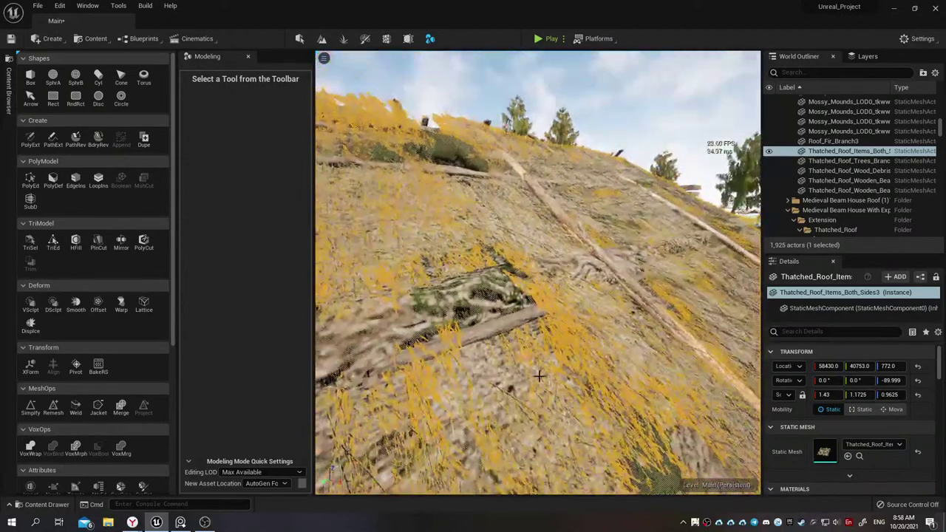
key(Escape)
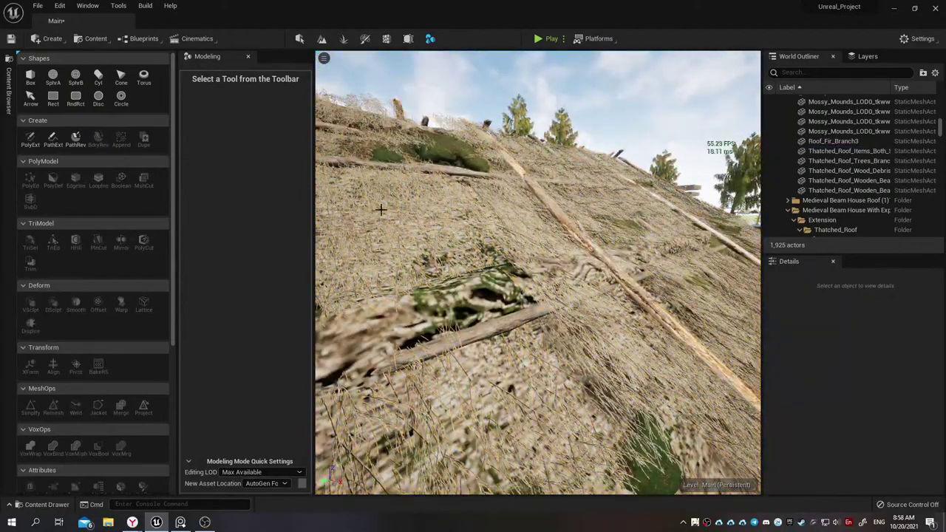
key(shift+1)
mouse_move(381, 210)
right_down()
mouse_move(380, 148)
mouse_move(399, 170)
mouse_move(370, 172)
right_up()
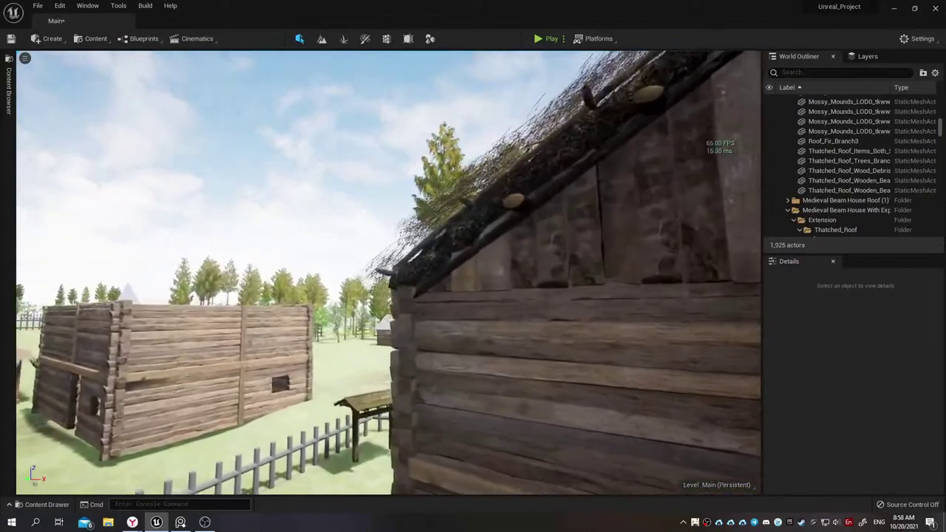
right_drag(370, 172, 318, 178)
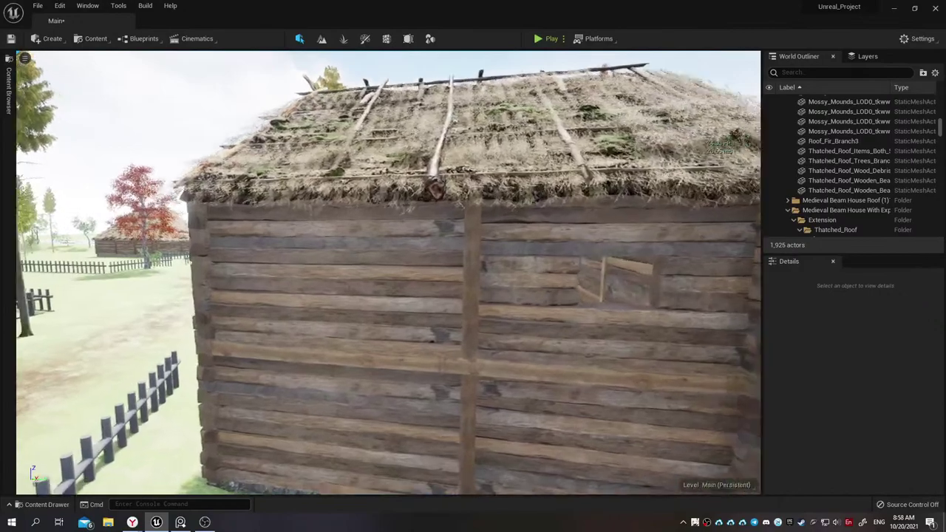
Select the Thatched_Roof_Trees_Branch3 roof branch and toggle Modeling Mode on and off
click(439, 146)
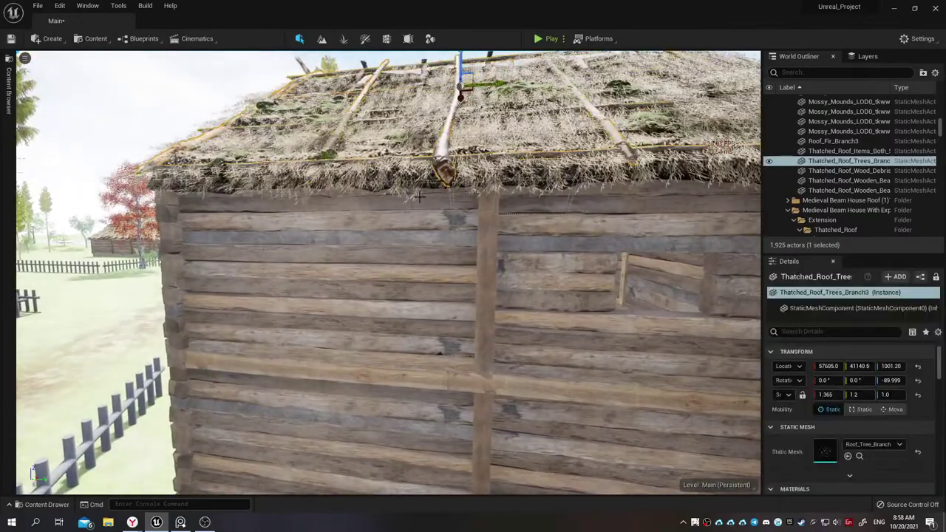
mouse_move(399, 236)
right_down()
mouse_move(399, 255)
mouse_move(355, 237)
mouse_move(333, 244)
right_up()
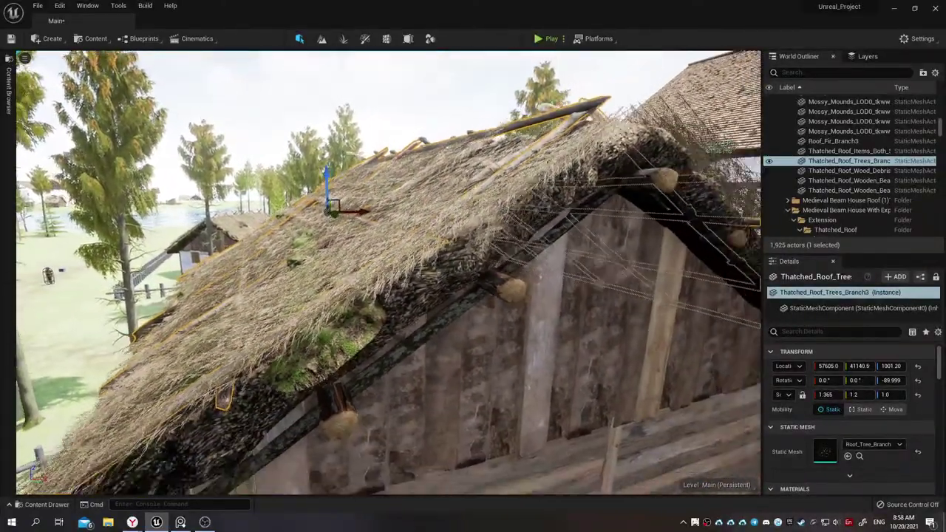
mouse_move(333, 244)
right_down()
mouse_move(347, 236)
mouse_move(318, 221)
mouse_move(340, 196)
right_up()
right_drag(562, 289, 567, 290)
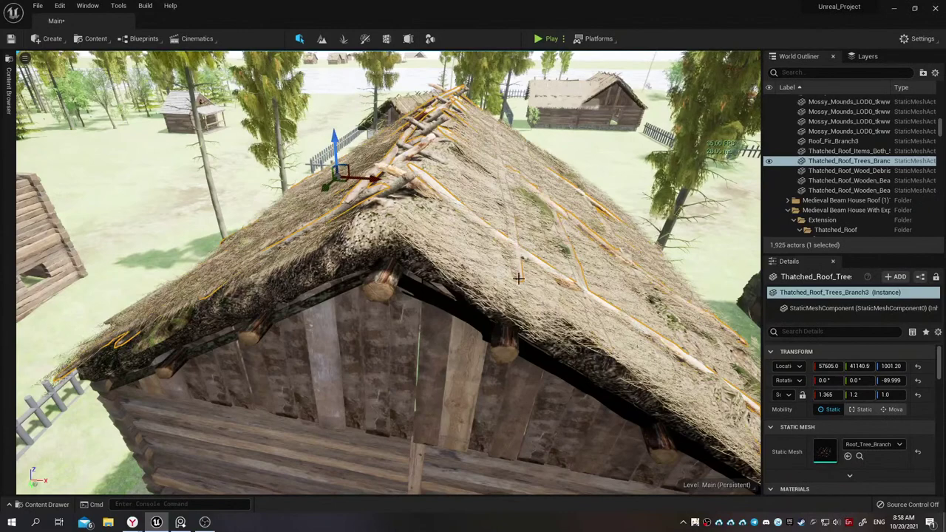
key(shift+5)
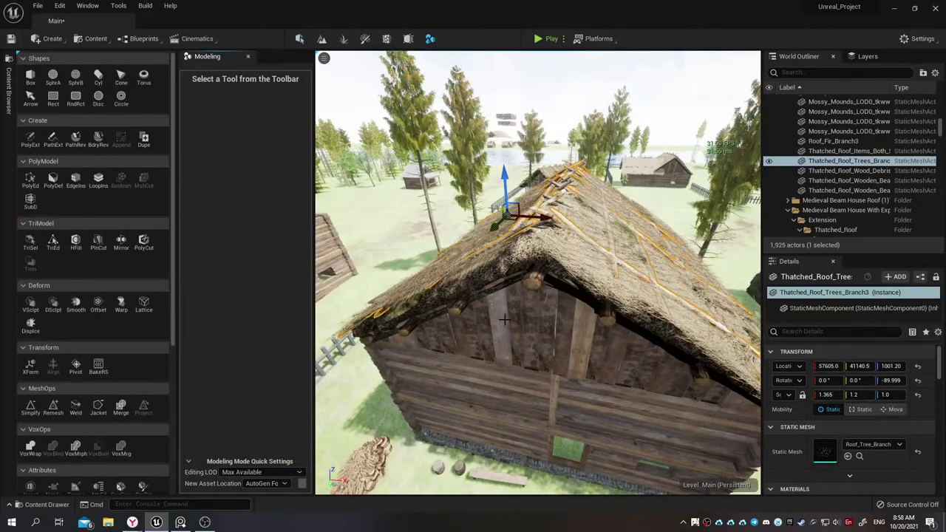
right_drag(505, 319, 518, 318)
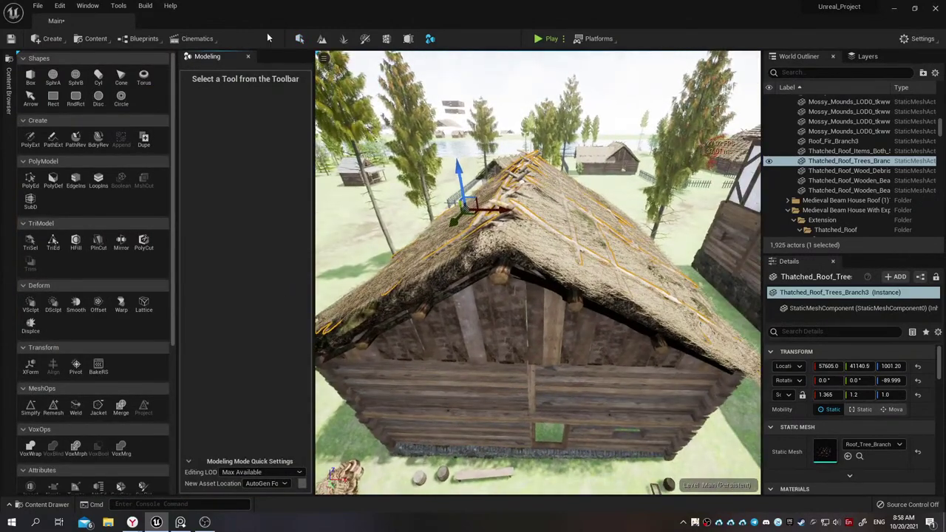
click(300, 39)
Widen the roof branch piece to X scale 1.365 and nudge it along X
scroll(360, 193, down, 2)
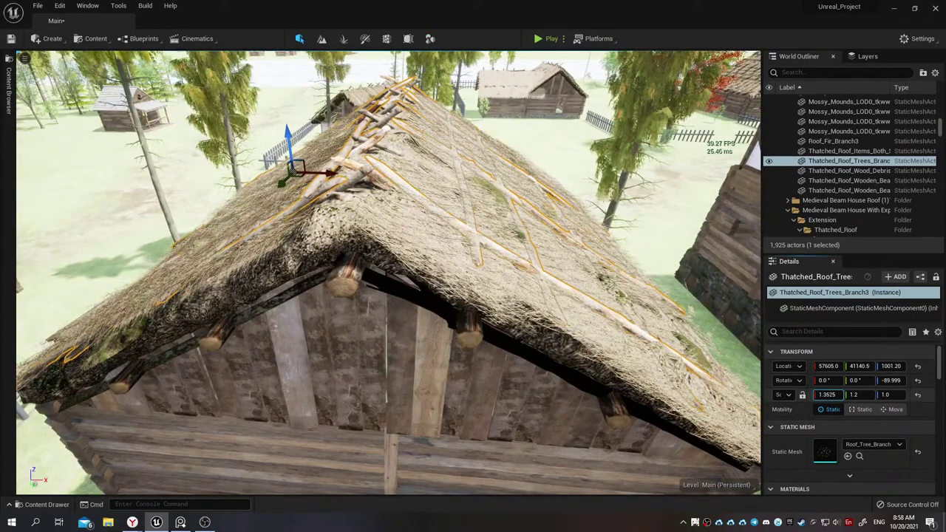
mouse_move(840, 394)
mouse_down()
mouse_move(870, 398)
mouse_move(849, 395)
mouse_up()
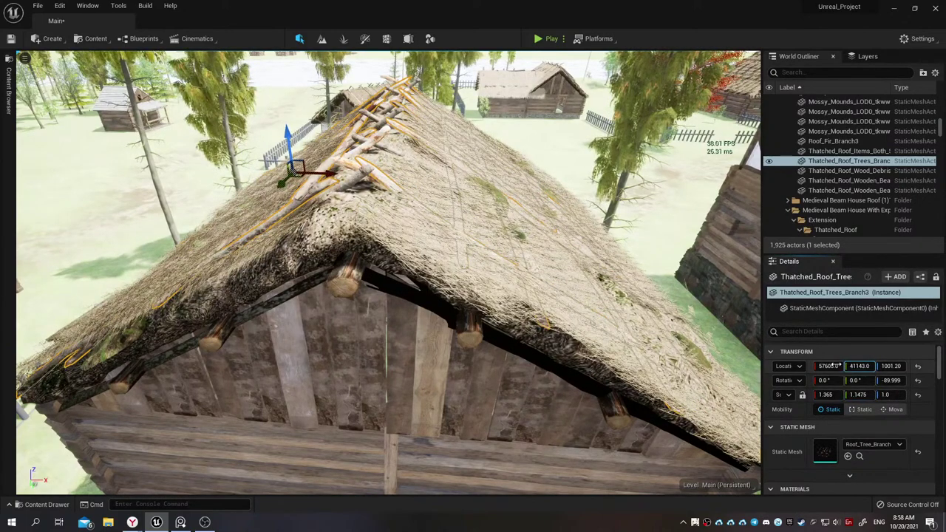
drag(828, 366, 831, 366)
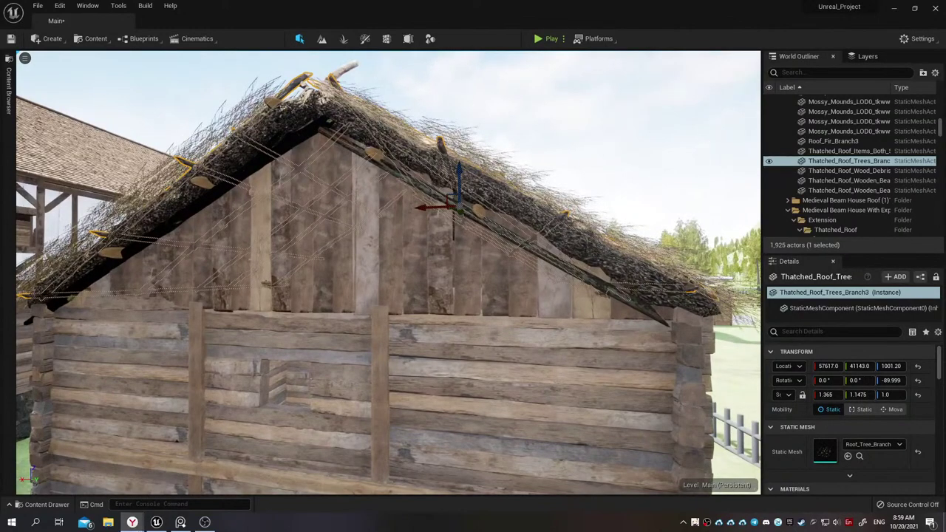
Check the branch's fit around the house, then set Z scale 0.9975 and Y scale 1.13
right_drag(430, 338, 518, 326)
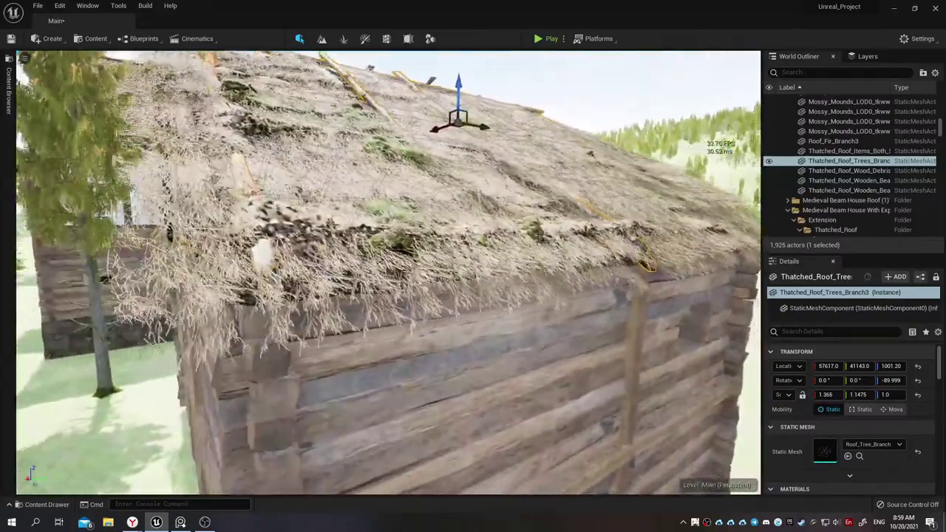
right_drag(517, 325, 325, 318)
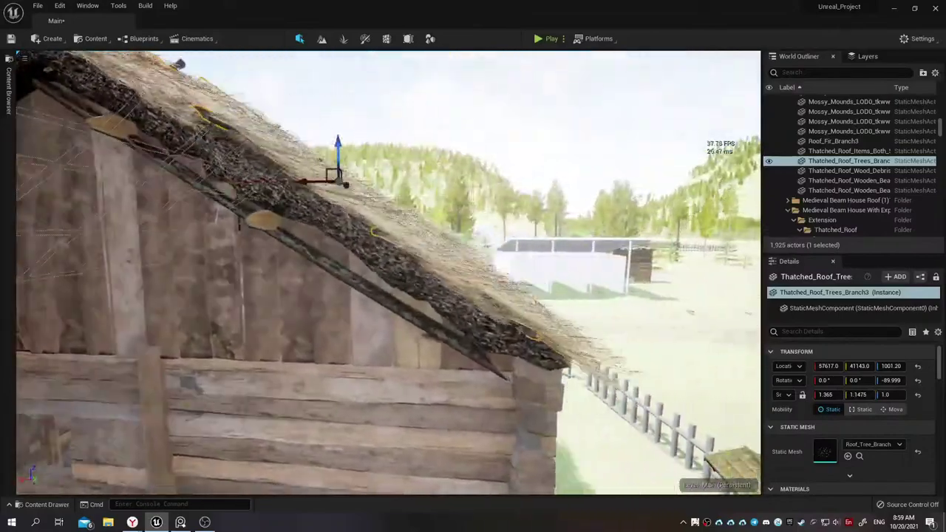
right_drag(414, 339, 440, 339)
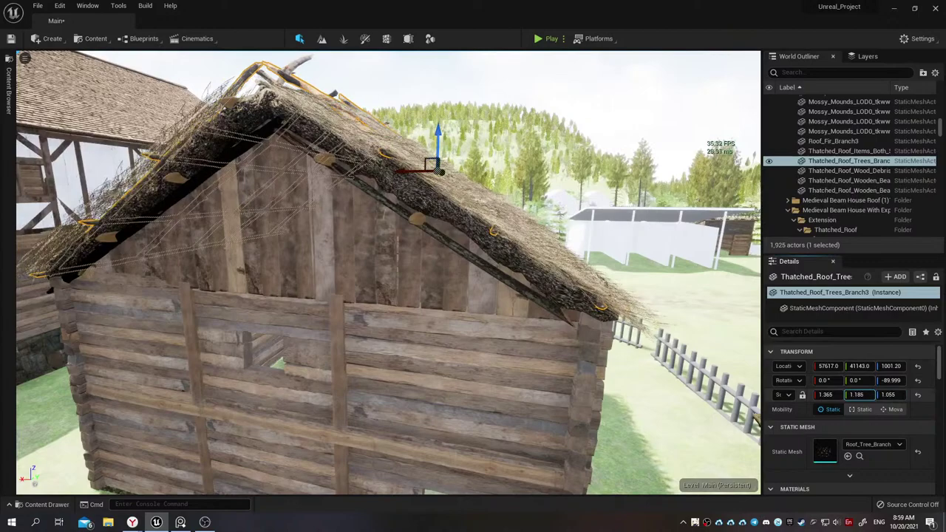
right_drag(647, 353, 640, 349)
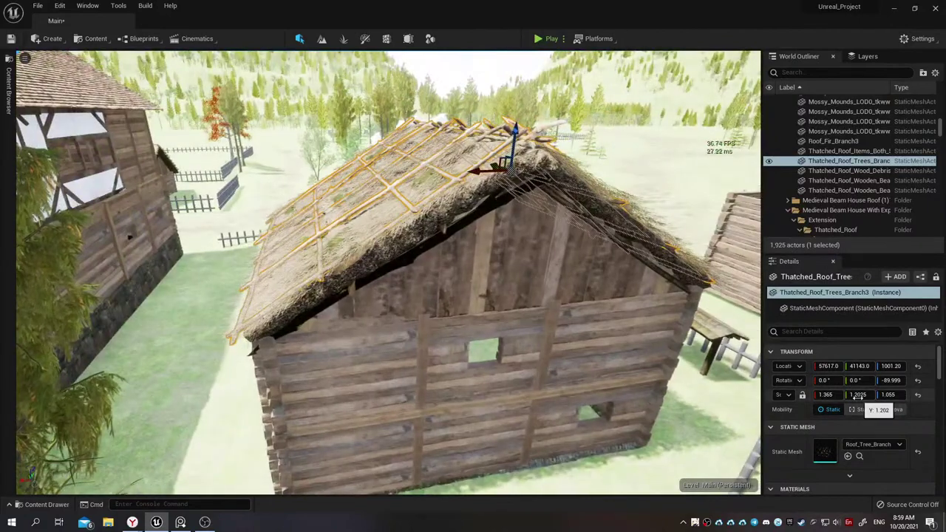
drag(891, 395, 850, 394)
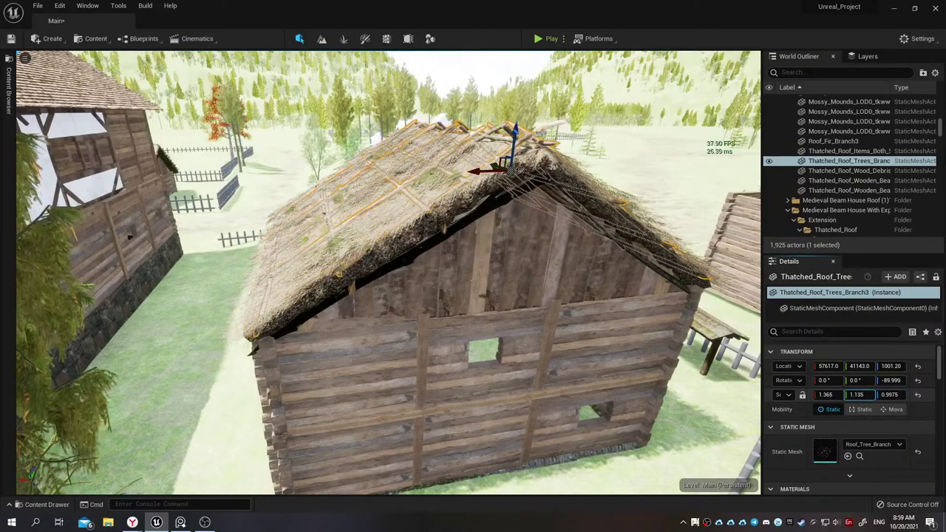
right_drag(388, 273, 388, 273)
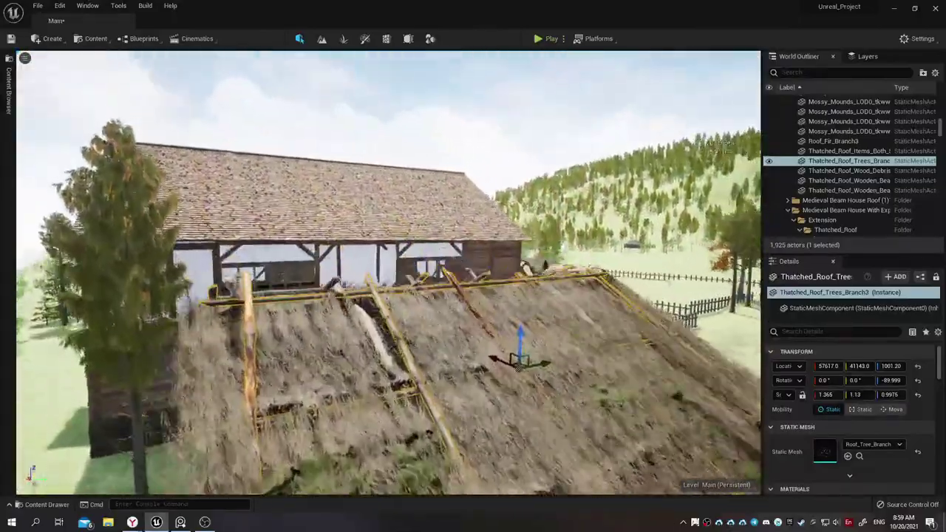
right_drag(543, 286, 543, 286)
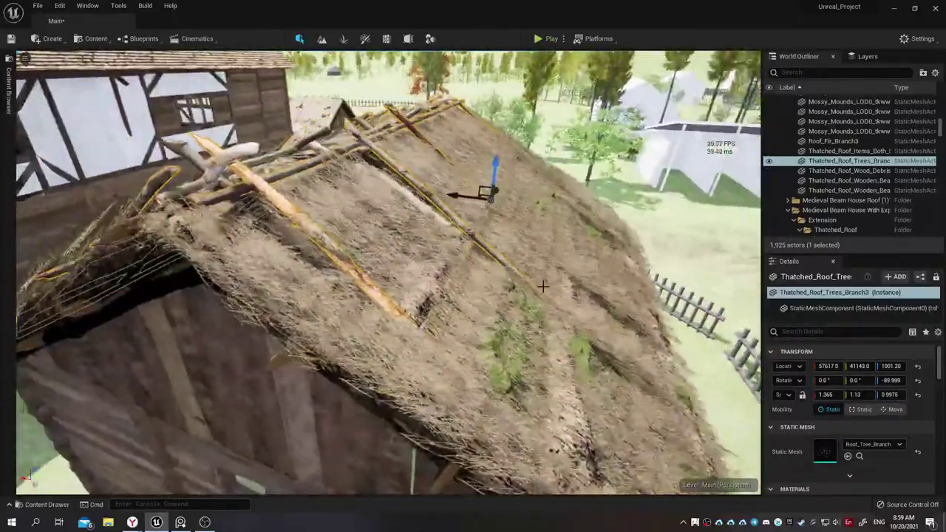
Undo and redo the last edits, then reduce the branch scale to Z 0.92 and Y 1.1325
key(ctrl+z)
key(ctrl+z)
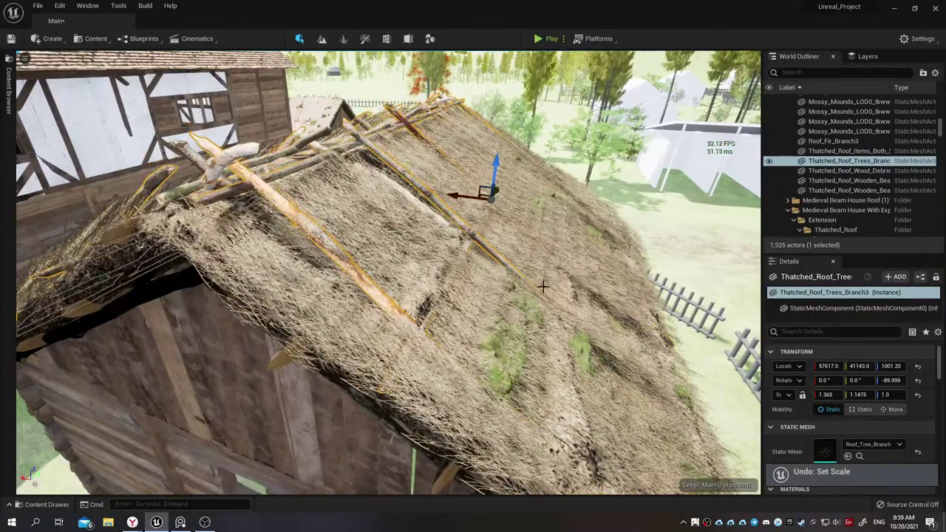
key(ctrl+z)
key(ctrl+z)
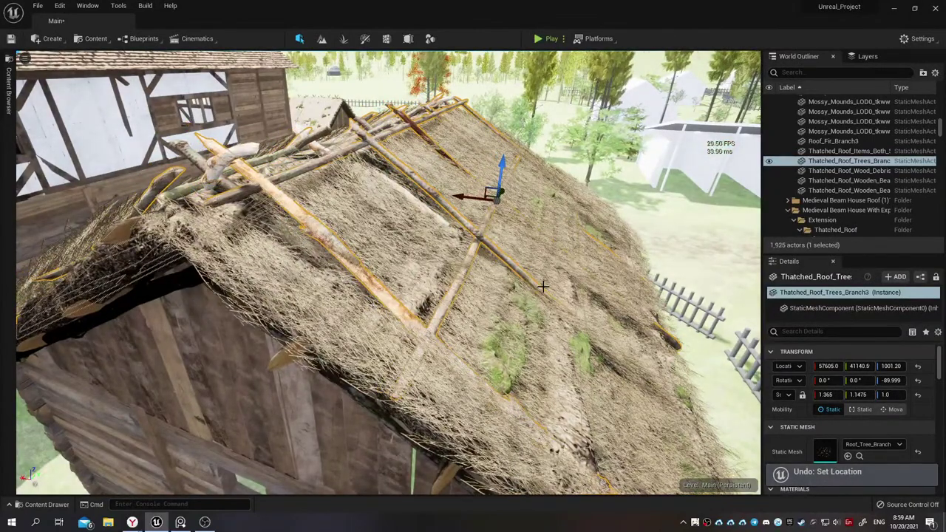
key(ctrl+y)
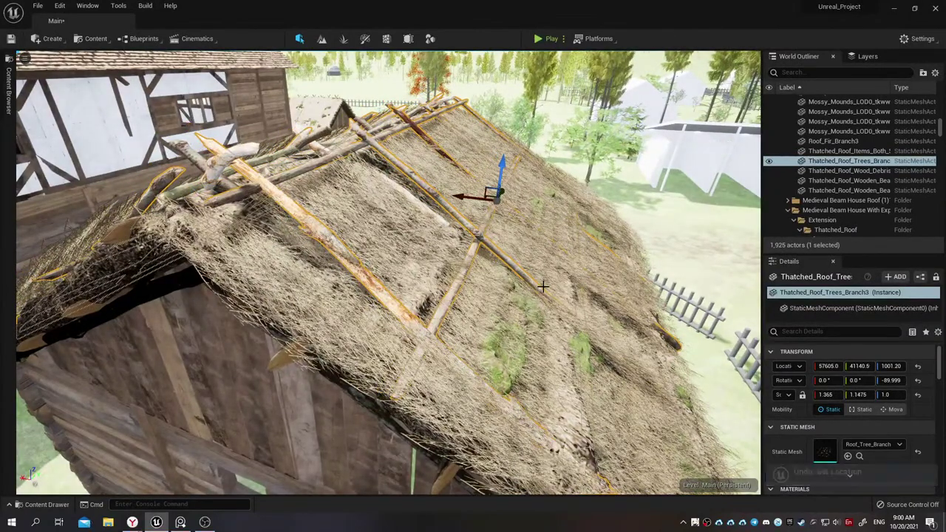
key(ctrl+y)
key(ctrl+y)
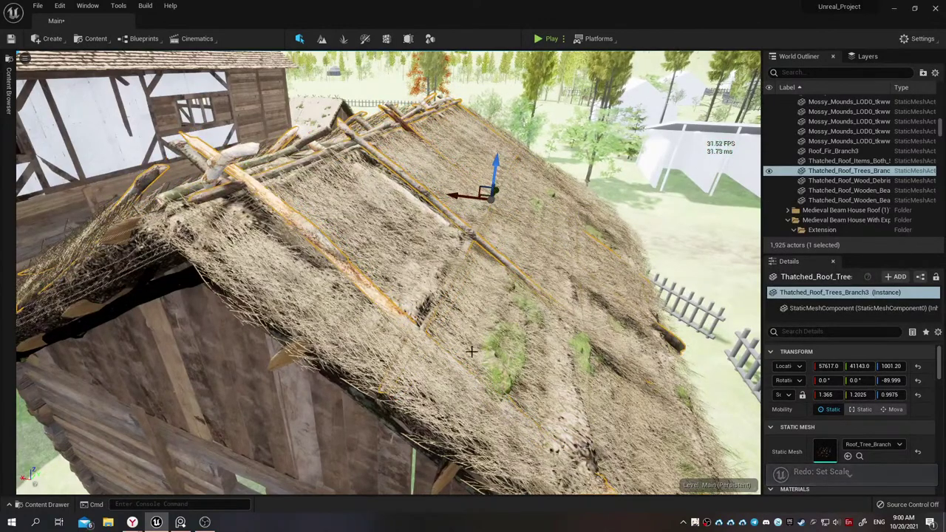
drag(891, 395, 876, 395)
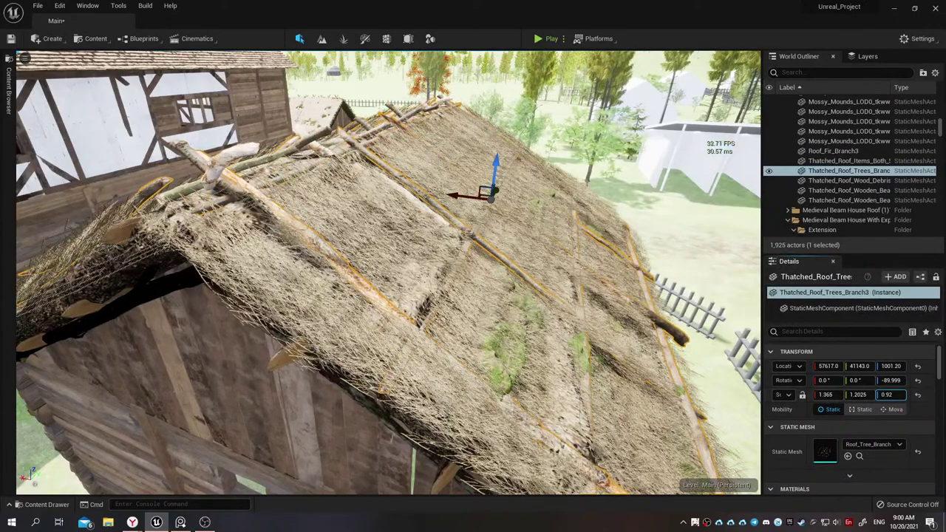
mouse_move(388, 274)
right_down()
mouse_move(414, 244)
mouse_move(414, 288)
right_up()
drag(858, 395, 835, 395)
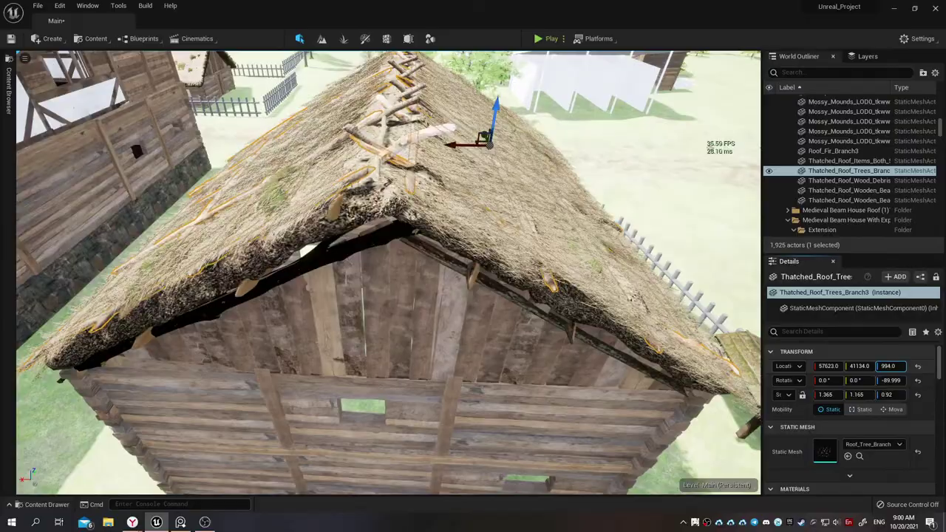
Frame the branch piece, set its Location X to 57615, then deselect it
key(f)
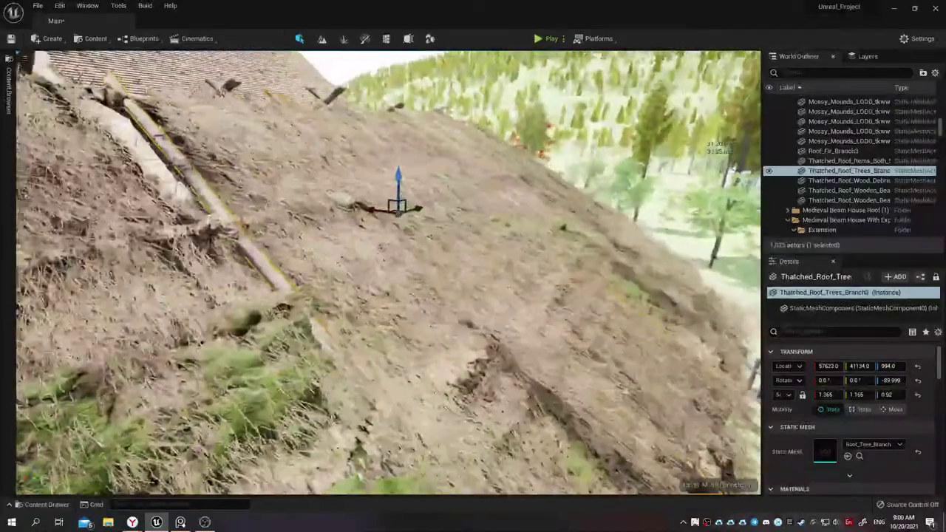
mouse_move(398, 207)
right_down()
mouse_move(381, 281)
mouse_move(385, 274)
right_up()
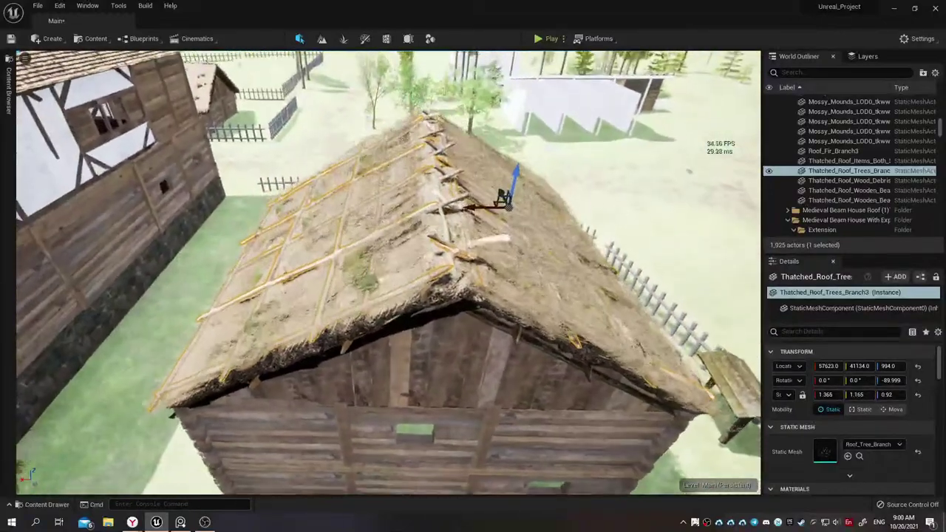
right_drag(658, 364, 657, 365)
click(829, 366)
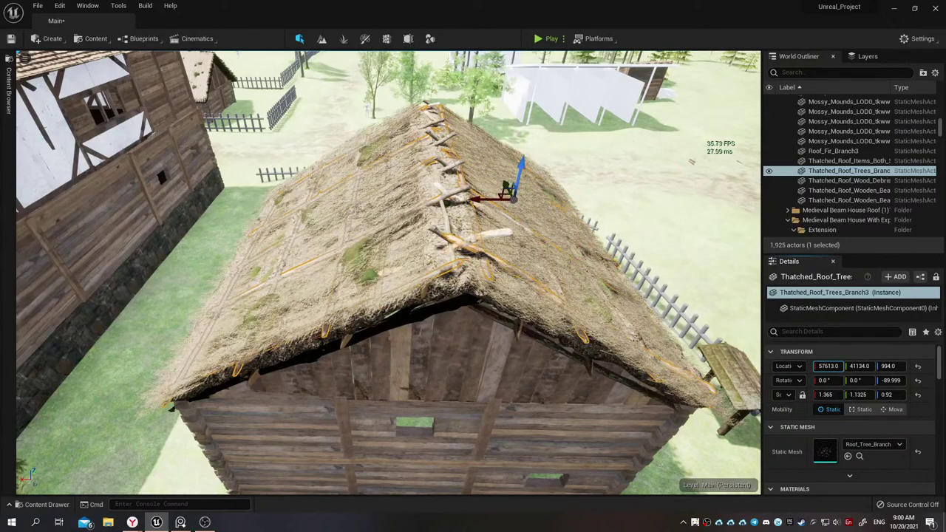
drag(433, 275, 432, 222)
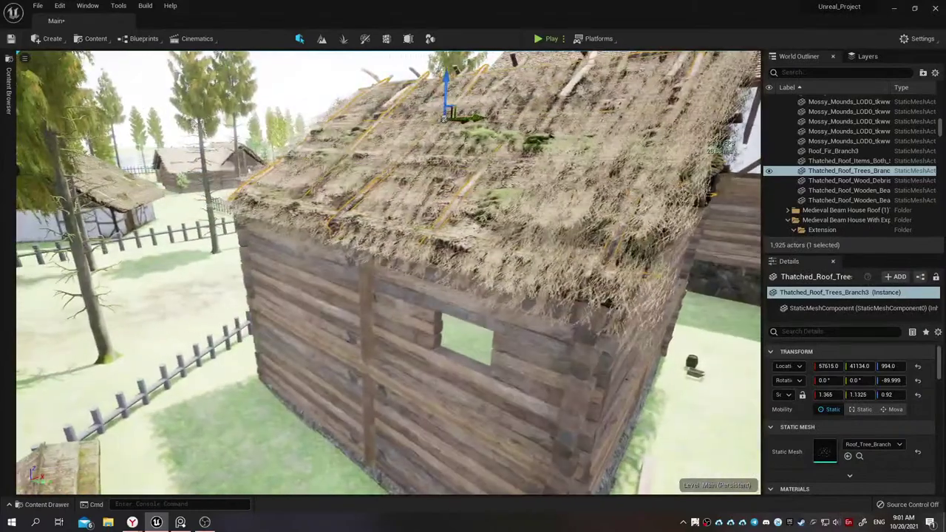
drag(411, 271, 411, 270)
key(Escape)
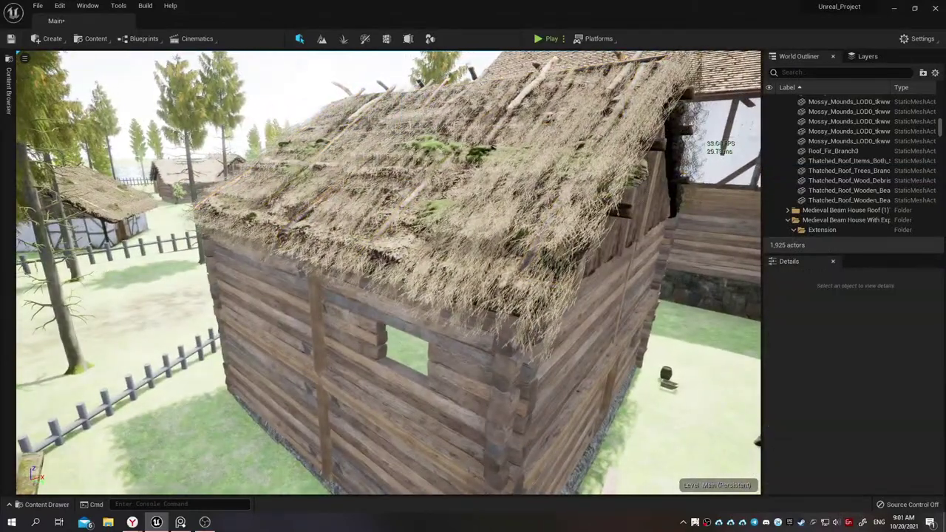
click(443, 162)
drag(443, 163, 444, 163)
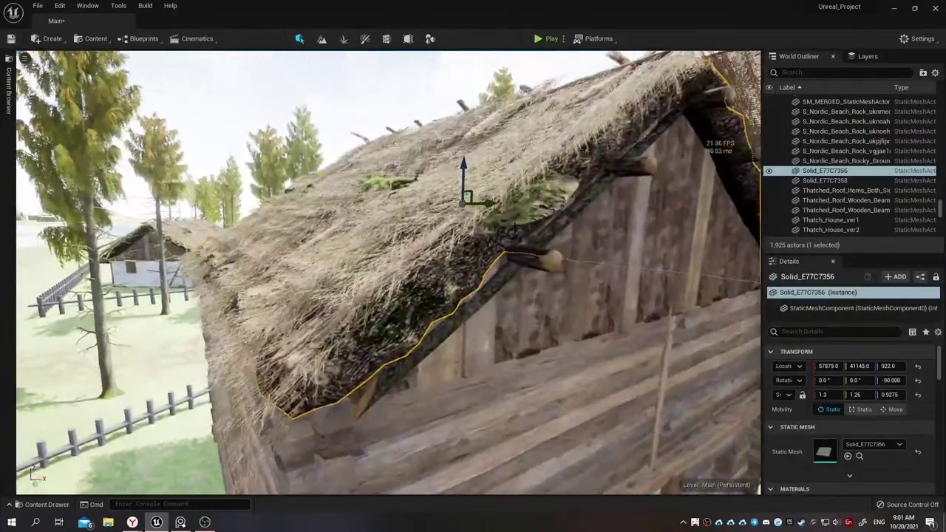
click(528, 198)
drag(478, 212, 478, 213)
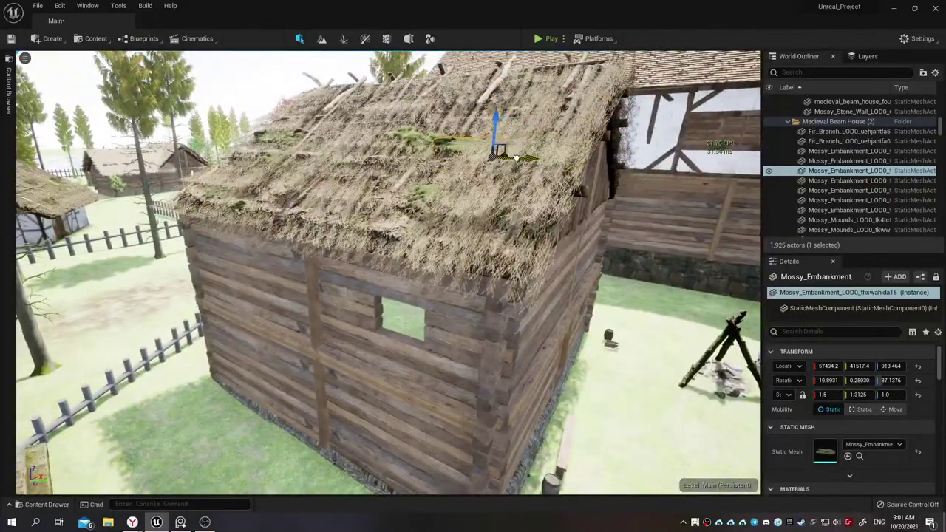
drag(469, 223, 468, 223)
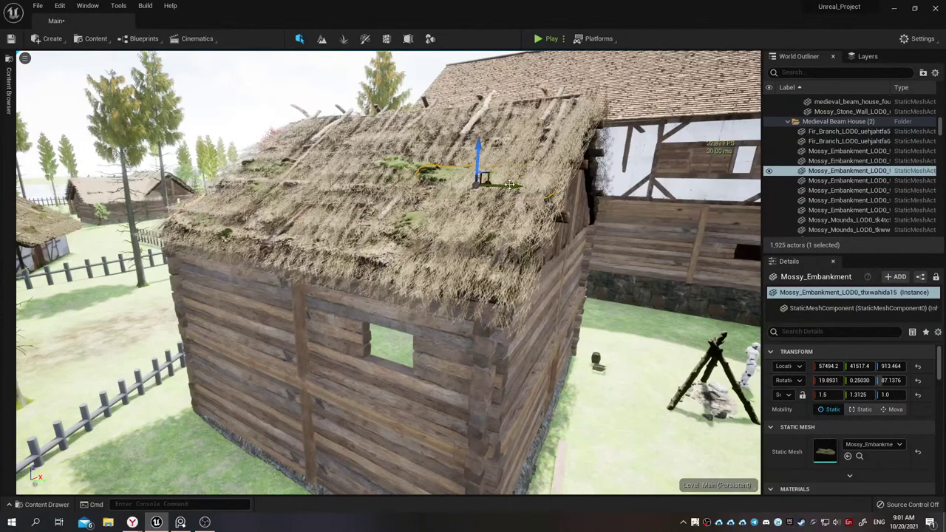
click(399, 161)
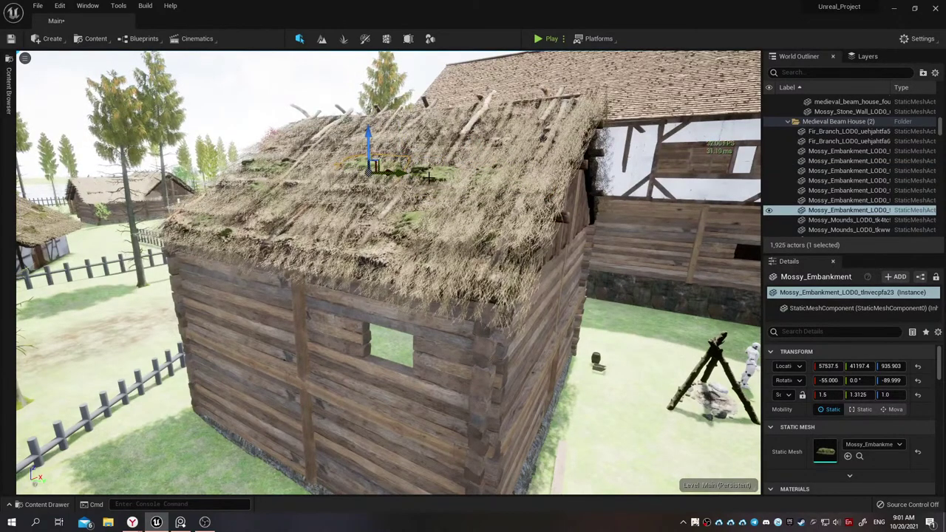
click(418, 202)
click(409, 216)
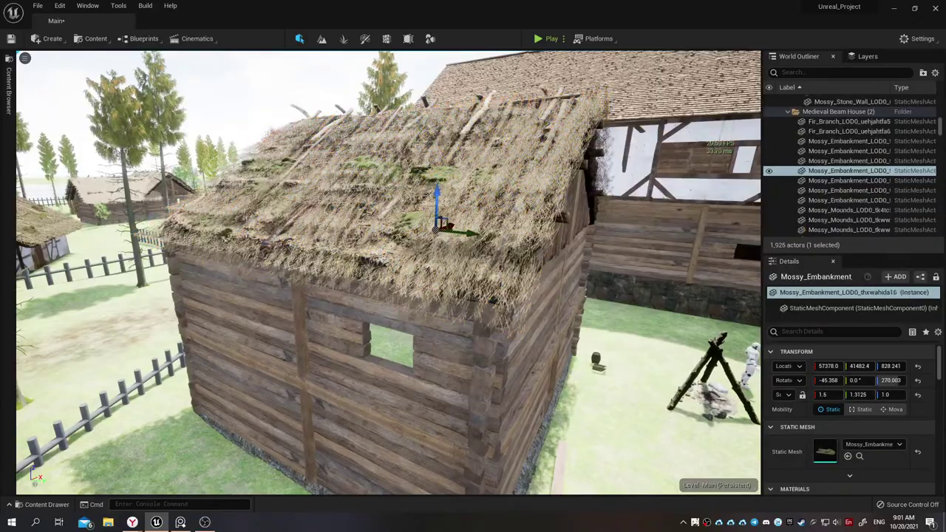
right_drag(409, 216, 307, 258)
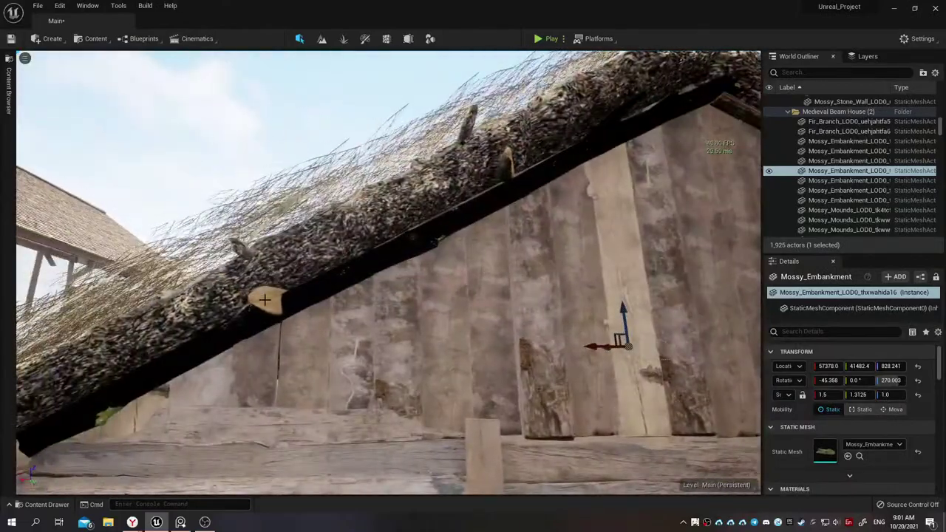
click(271, 297)
right_drag(270, 296, 270, 297)
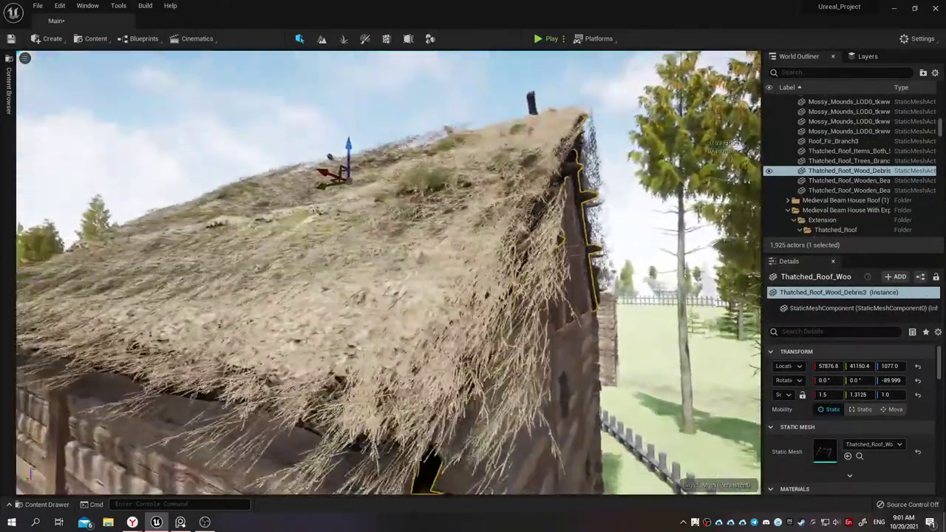
Pick a Mossy_Mounds actor on the roof and lower it about 5 units into the thatch
right_drag(357, 263, 358, 263)
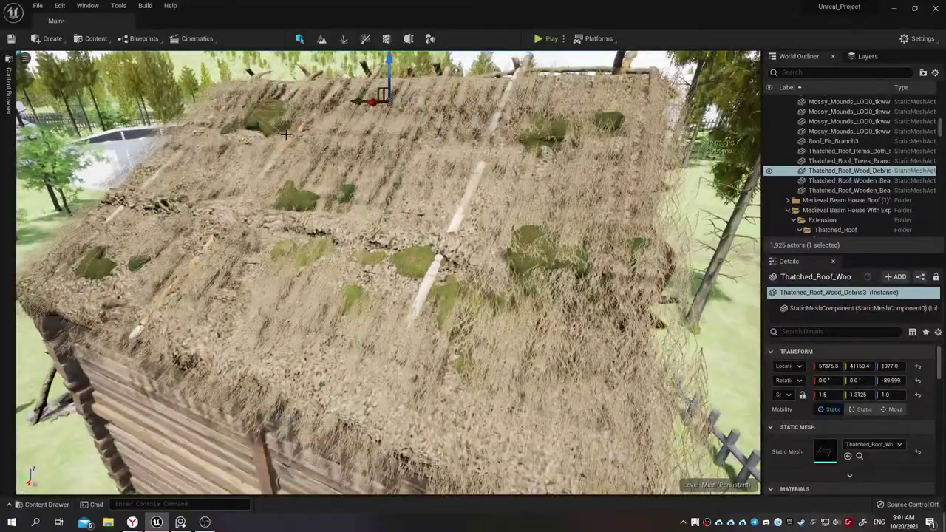
click(276, 118)
right_drag(275, 118, 262, 140)
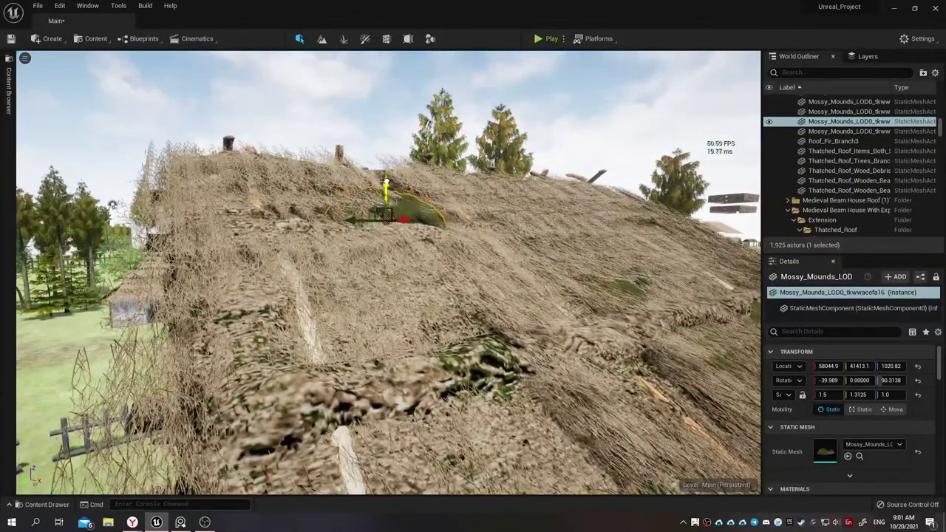
click(625, 305)
right_drag(624, 305, 363, 363)
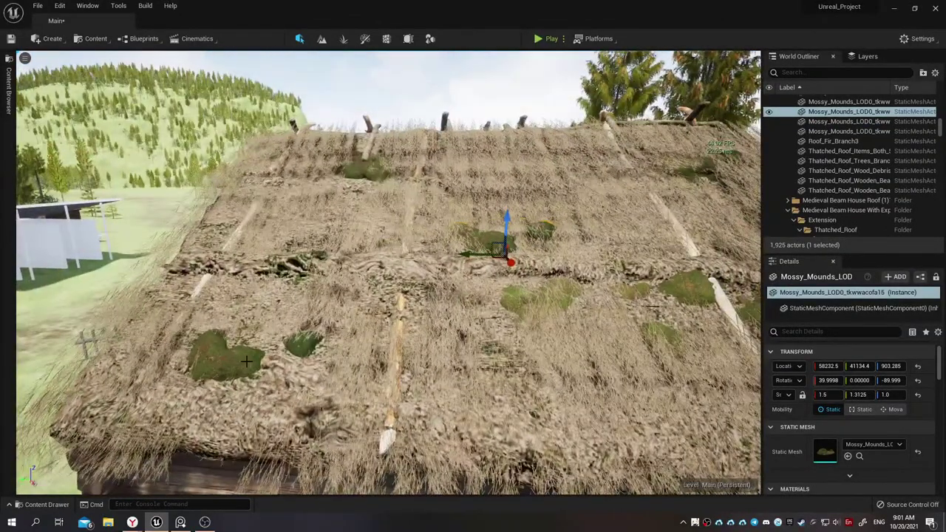
click(247, 363)
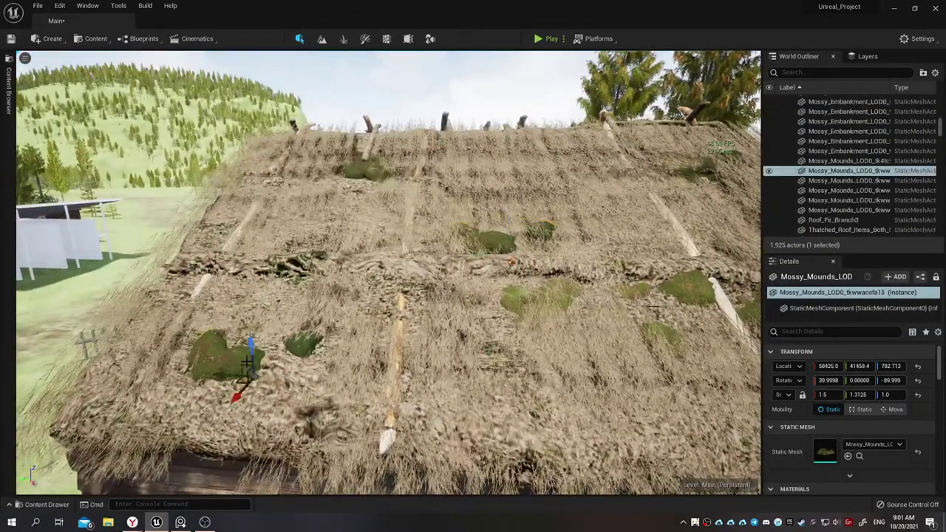
right_drag(246, 363, 505, 295)
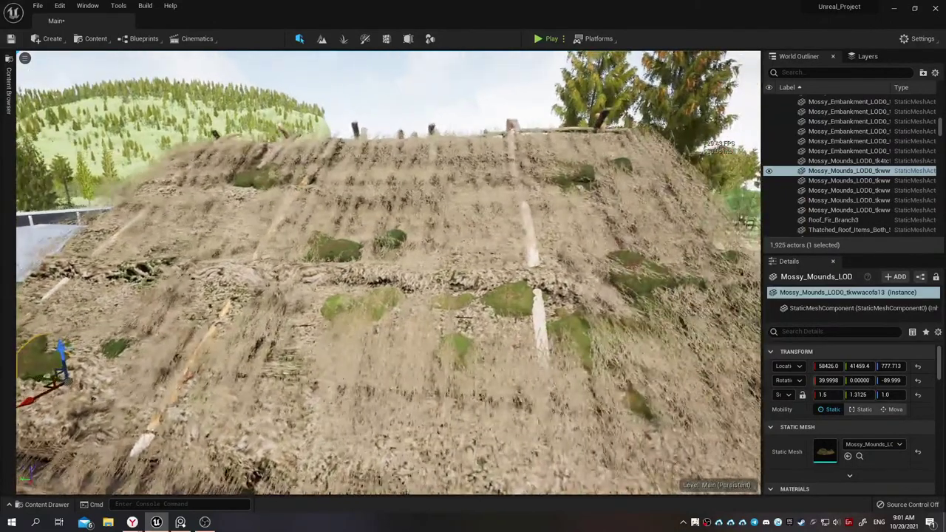
click(505, 294)
drag(505, 294, 509, 299)
Select the Solid_E77C7356 roof piece from beneath the roof edge
click(625, 268)
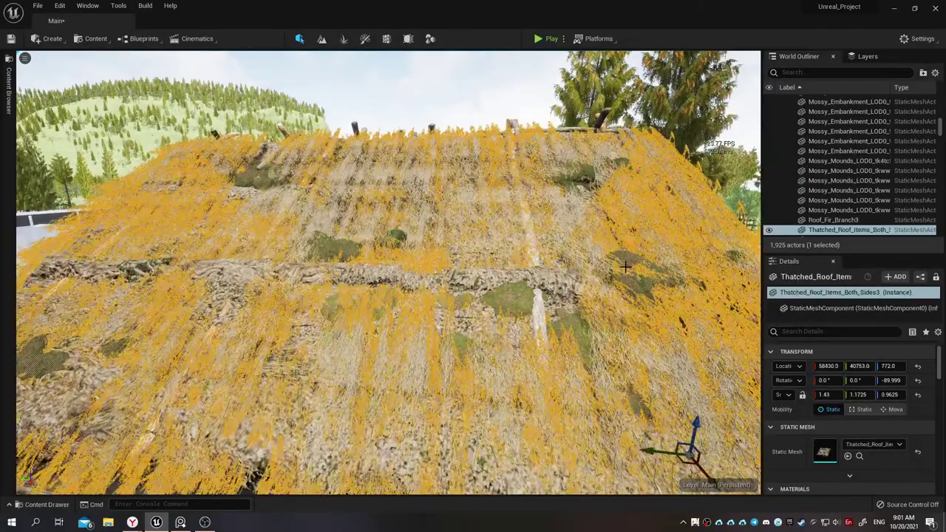
alt+drag(625, 267, 514, 237)
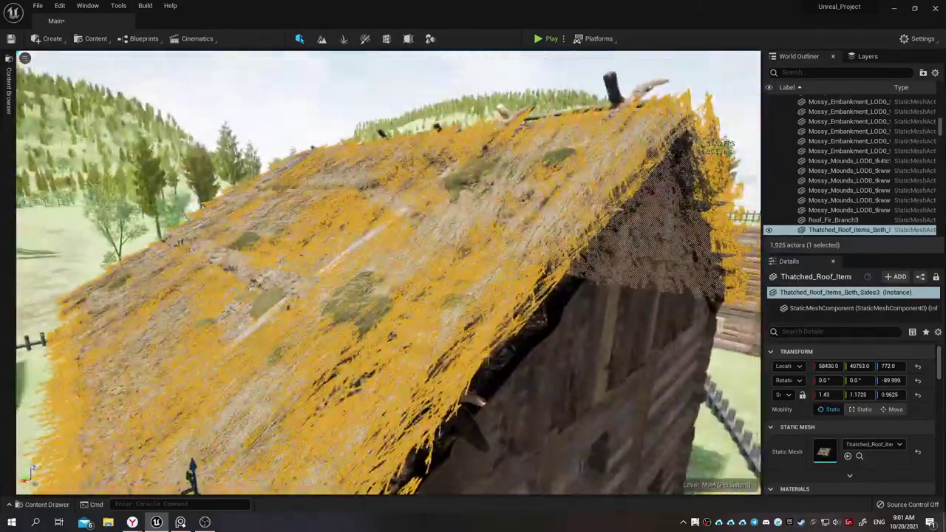
alt+drag(514, 237, 447, 283)
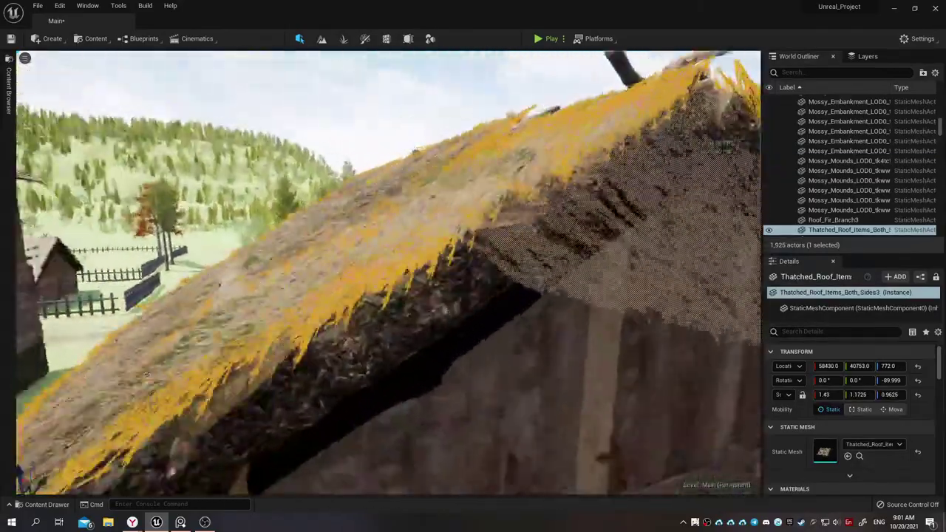
click(447, 283)
Find the Solid_E77C7356 asset, frame the roof piece, and switch to Modeling Mode
key(ctrl+b)
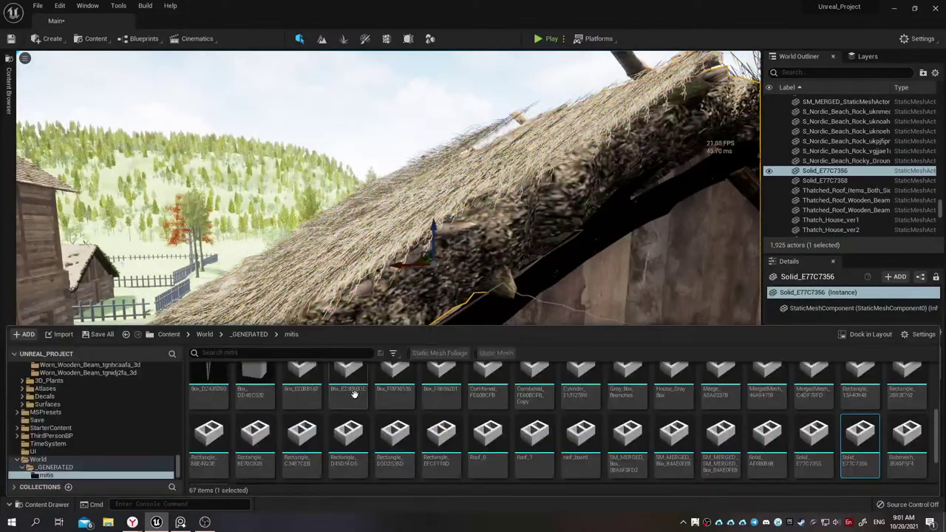
mouse_move(851, 441)
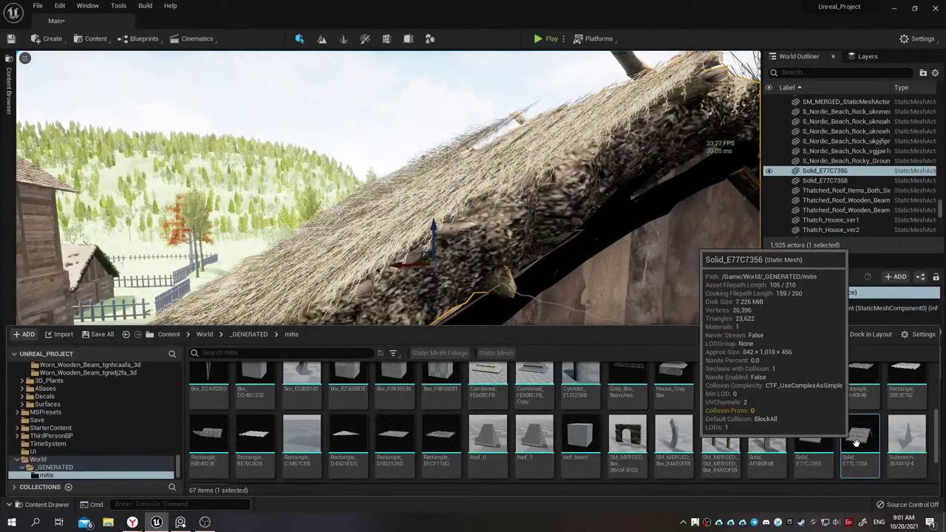
key(f)
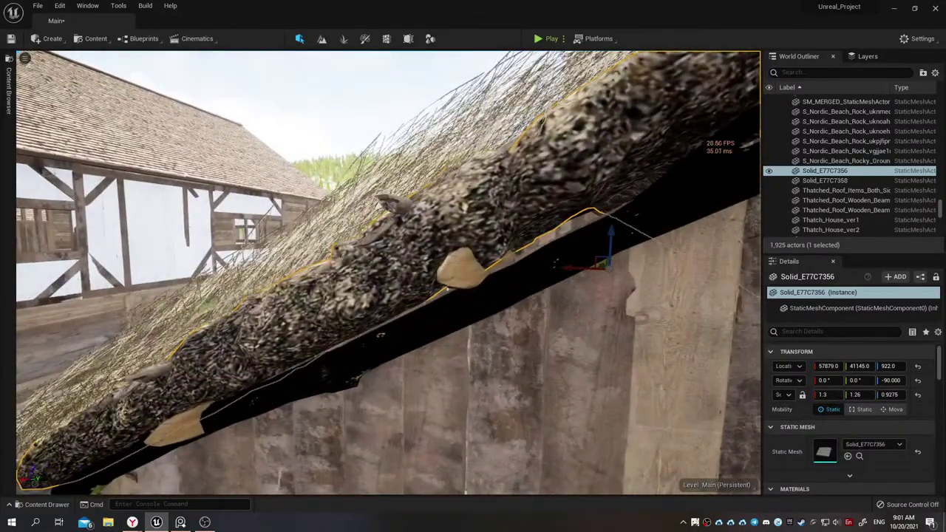
key(ctrl+space)
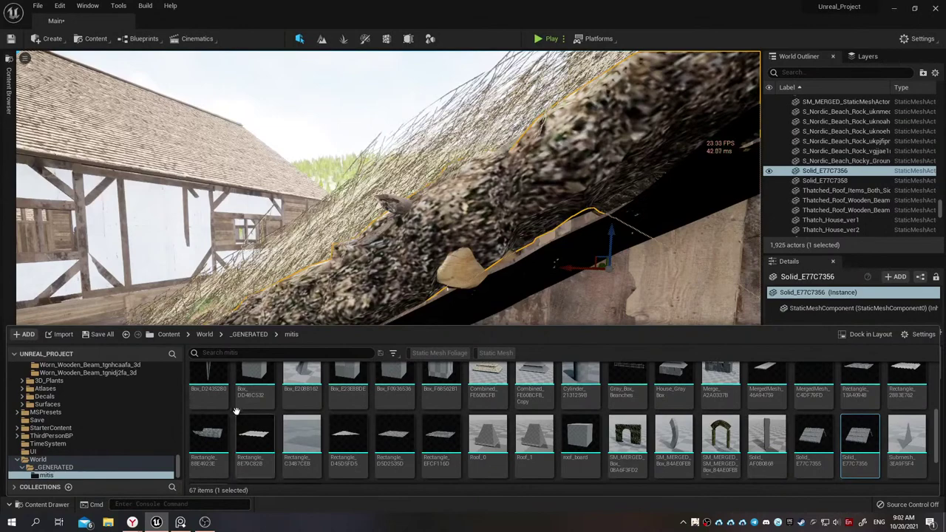
click(430, 39)
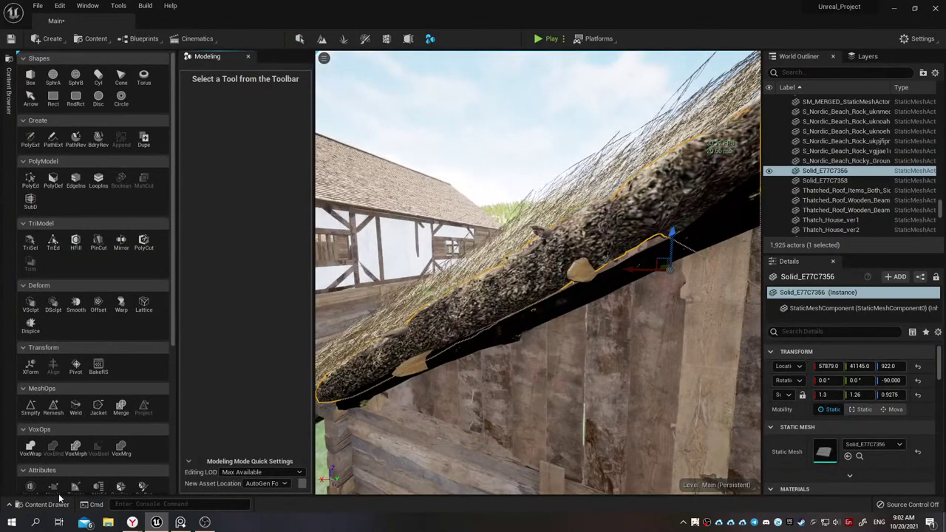
Save all unsaved changes, including the level and the edited roof mesh
click(46, 504)
click(102, 337)
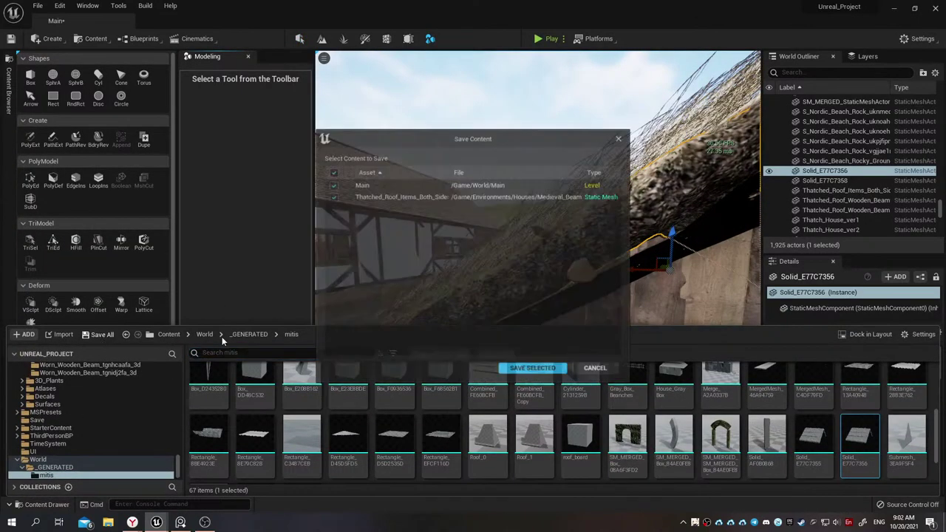
click(534, 372)
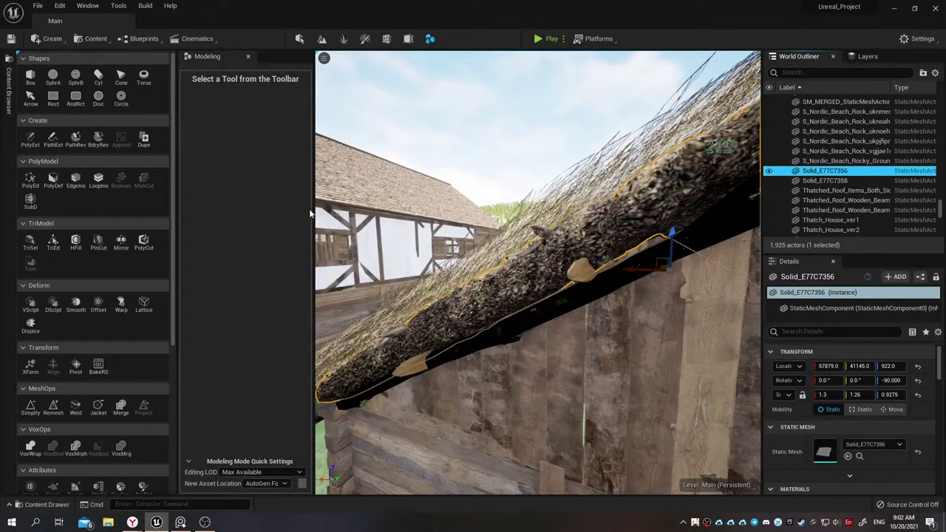
Orbit around the roof edge and scroll the Modeling palette toward the UV tools
right_drag(479, 232, 443, 214)
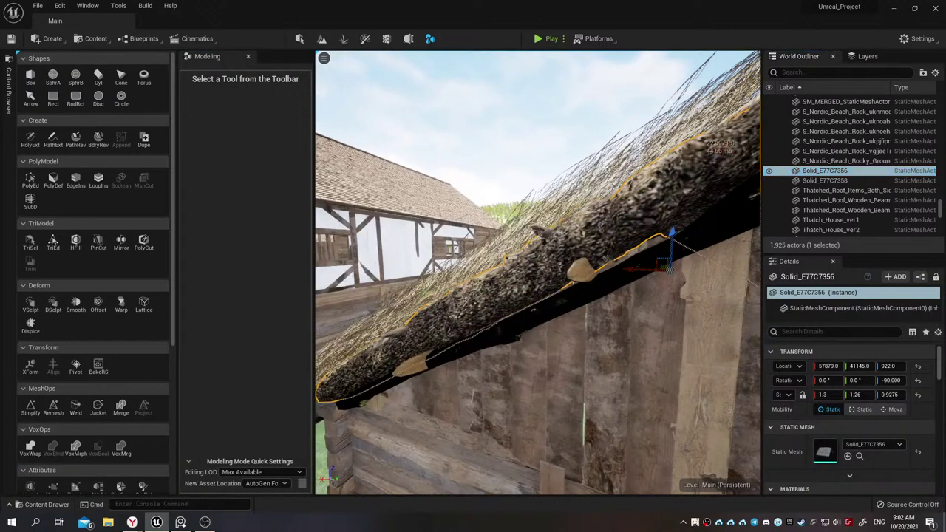
scroll(538, 273, up, 5)
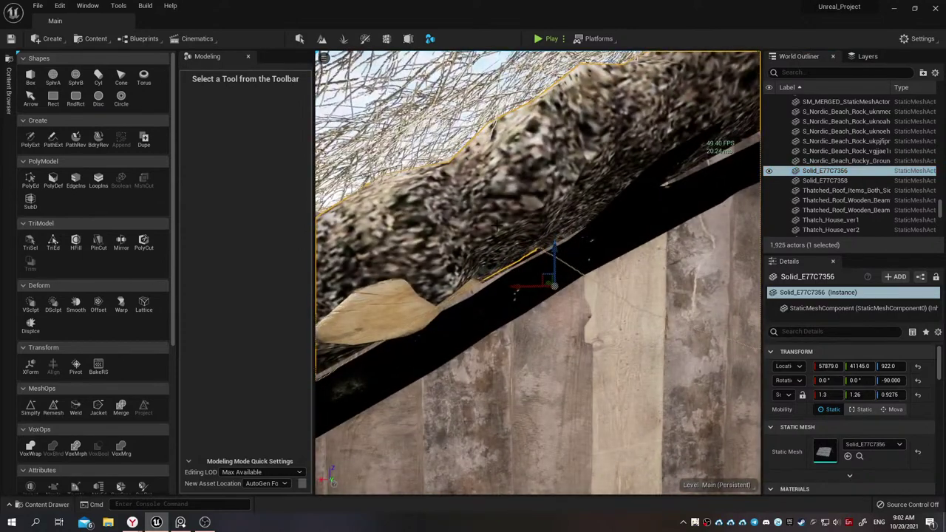
scroll(77, 444, down, 5)
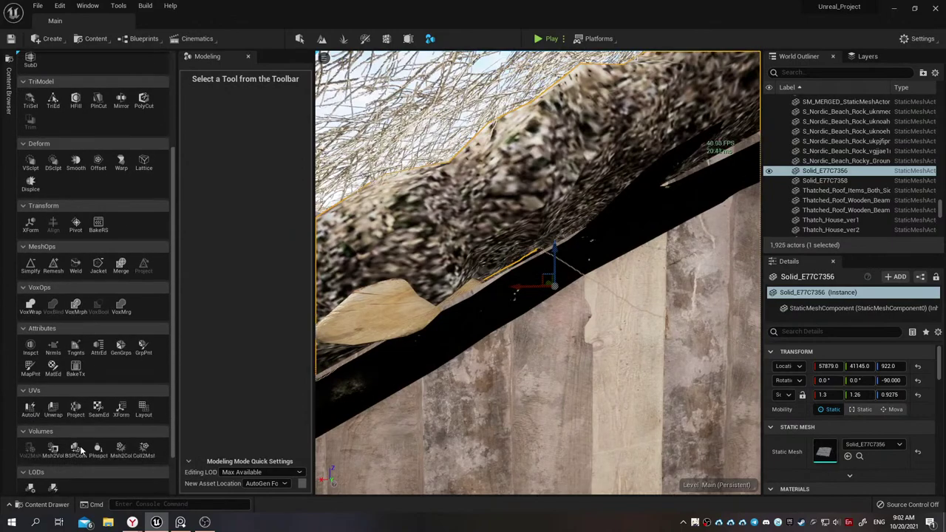
Apply a cube UV projection to the Solid_E77C7356 thatched roof mesh and accept it
click(75, 356)
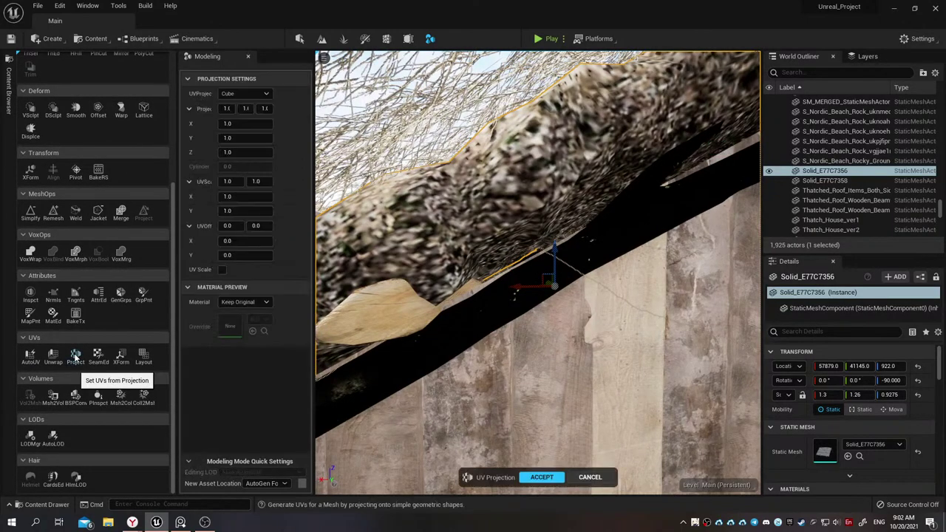
mouse_move(350, 248)
right_down()
mouse_move(318, 222)
mouse_move(329, 236)
right_up()
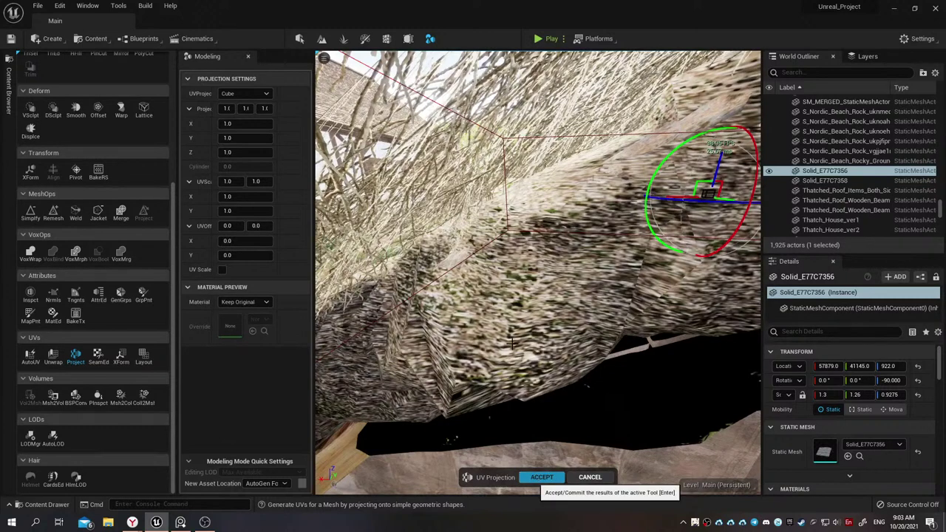
key(Return)
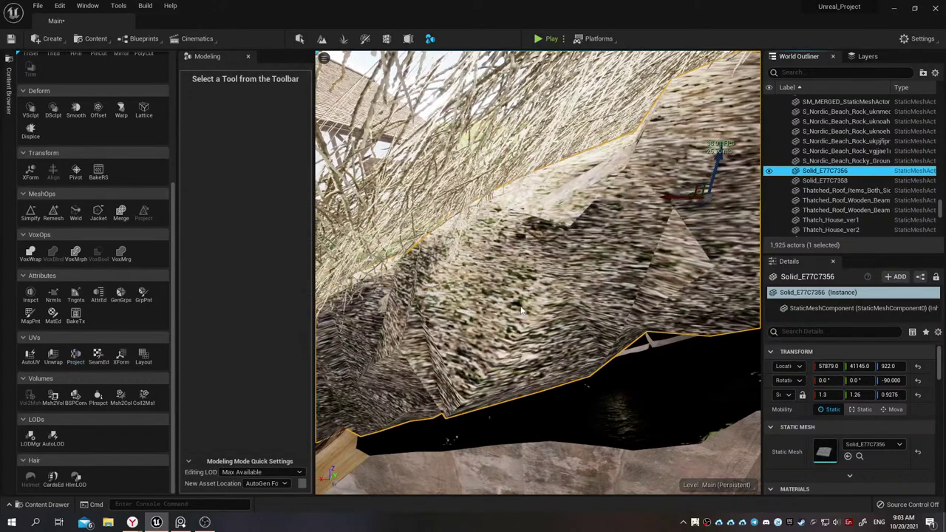
Locate the Solid_E77C7356 roof asset in the project files and view the wall beneath the roof
mouse_move(522, 317)
right_down()
mouse_move(547, 296)
mouse_move(525, 306)
right_up()
key(ctrl+b)
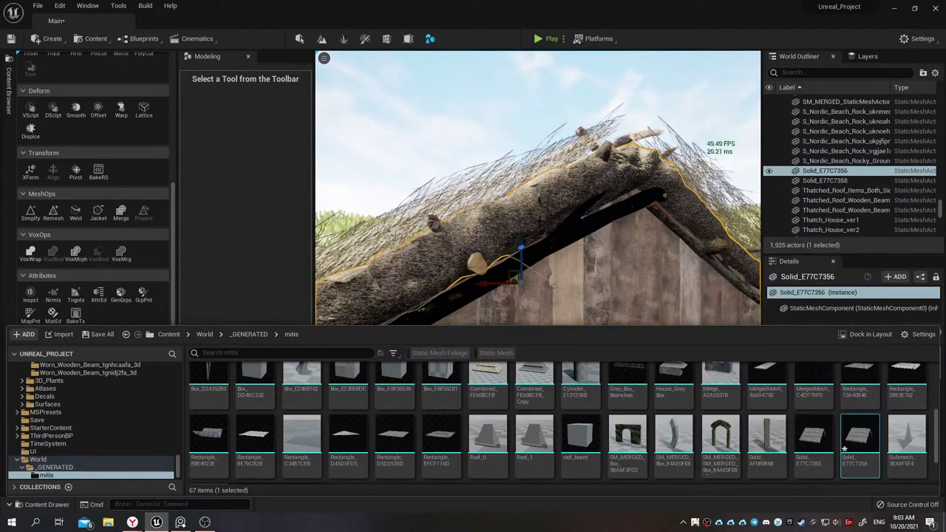
right_drag(532, 222, 518, 236)
mouse_move(532, 273)
right_down()
mouse_move(511, 281)
mouse_move(517, 267)
right_up()
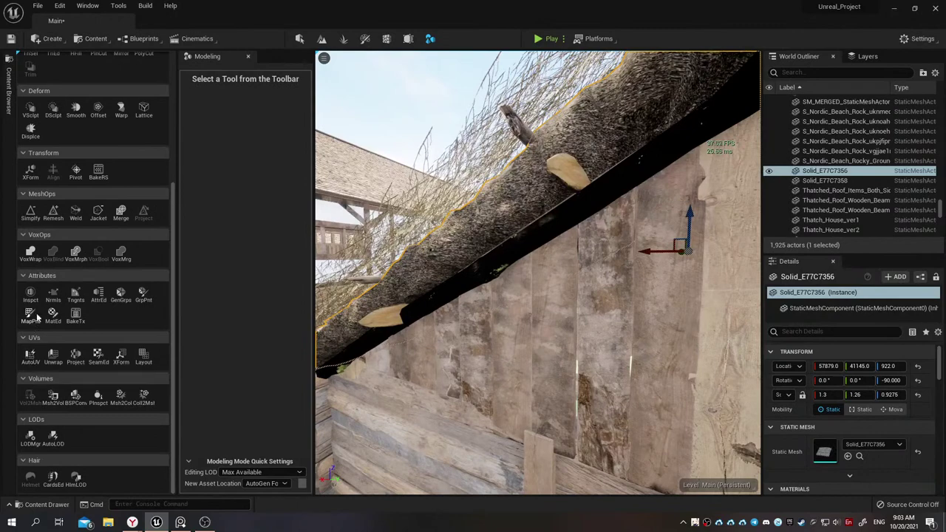
Simplify Solid_E77C7356 to a 30 percent triangle target, from about 59,000 to 35,000 triangles
click(28, 215)
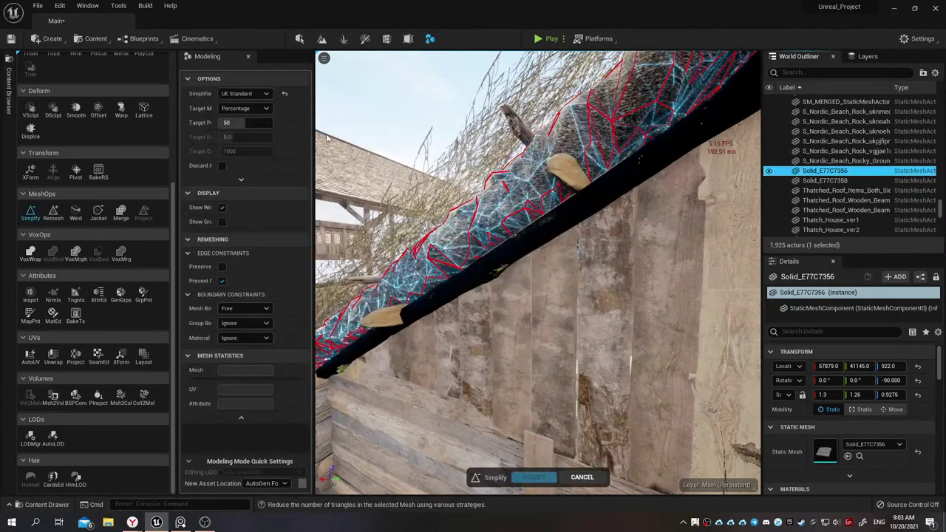
mouse_move(439, 226)
right_down()
mouse_move(414, 214)
mouse_move(434, 214)
right_up()
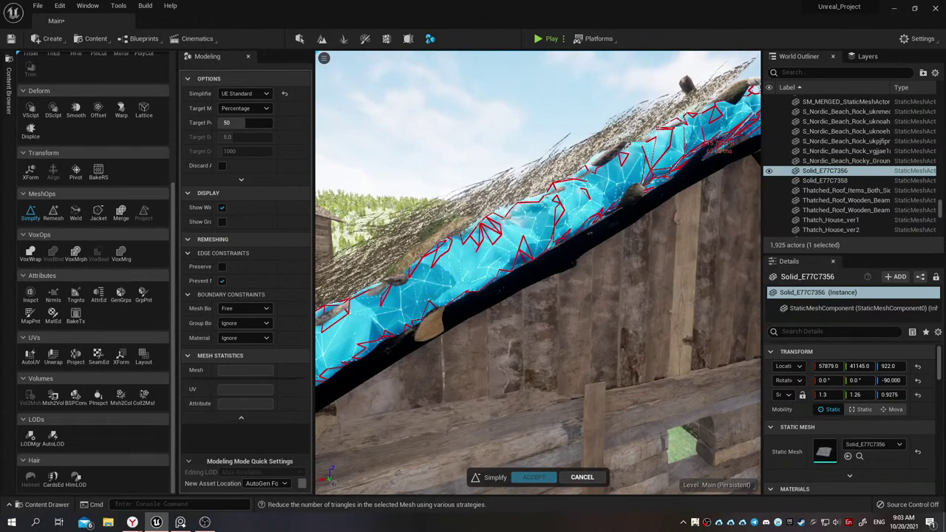
right_drag(435, 215, 440, 216)
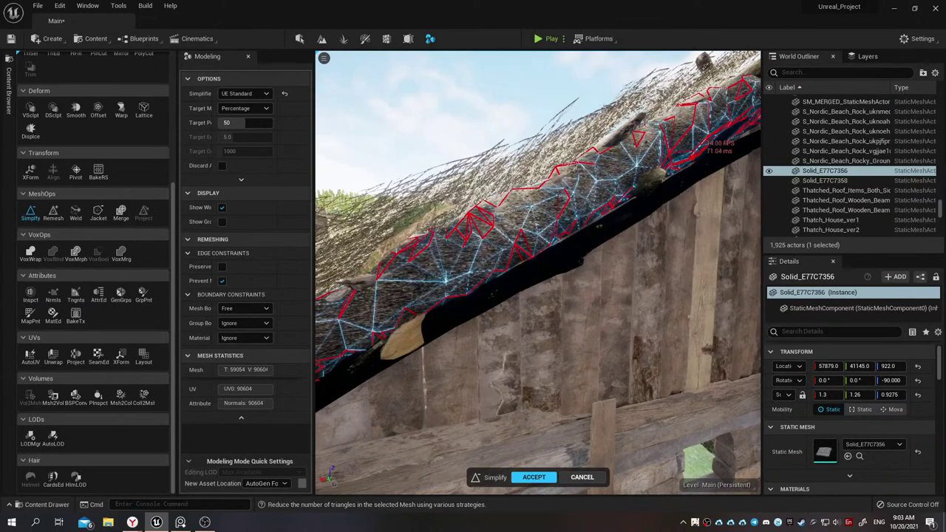
right_drag(440, 216, 410, 180)
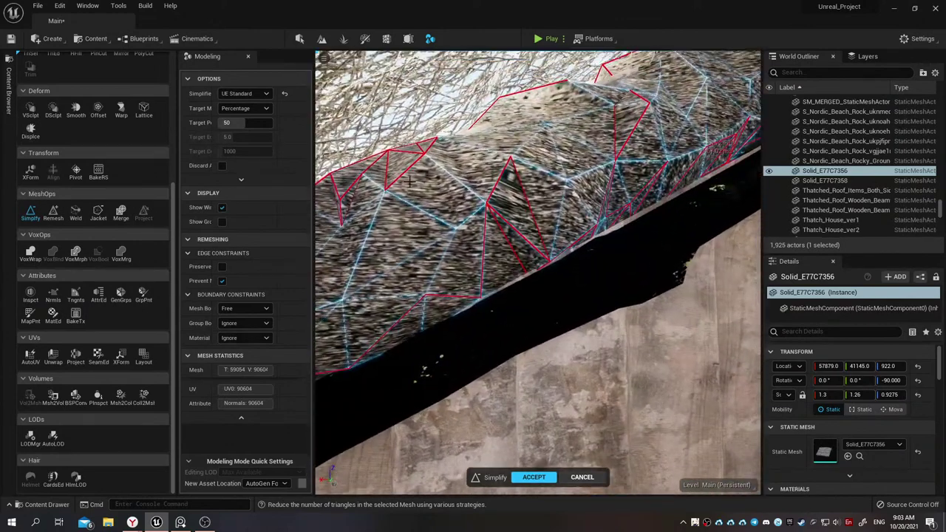
click(240, 122)
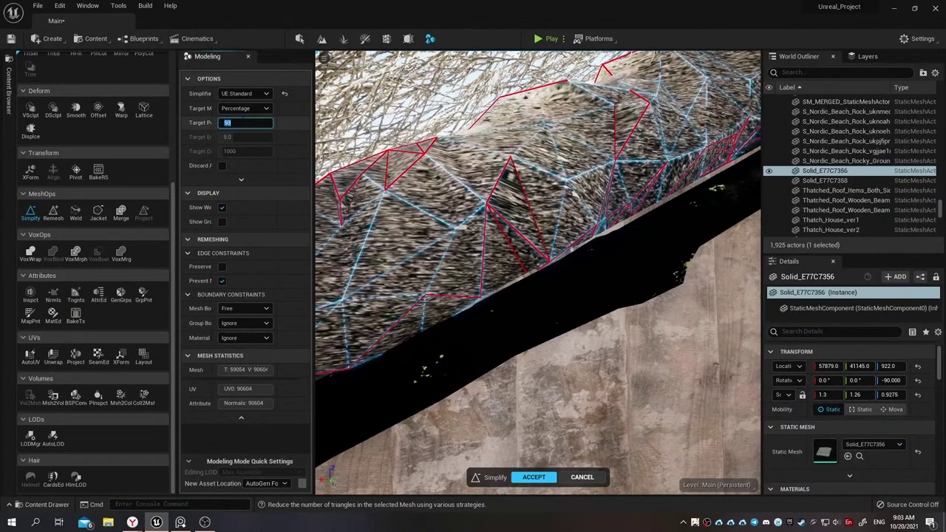
text(0)
key(Return)
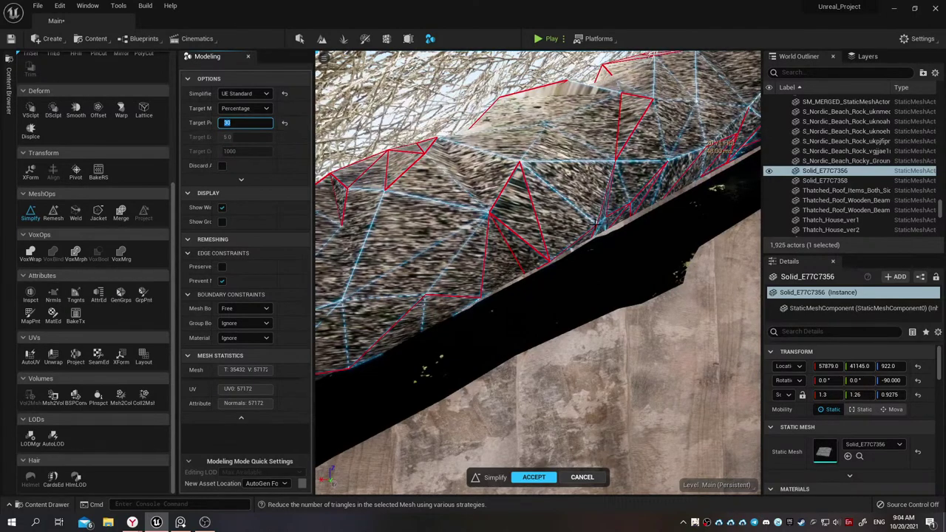
mouse_move(538, 273)
right_down()
mouse_move(562, 244)
mouse_move(540, 266)
mouse_move(547, 288)
mouse_move(562, 273)
right_up()
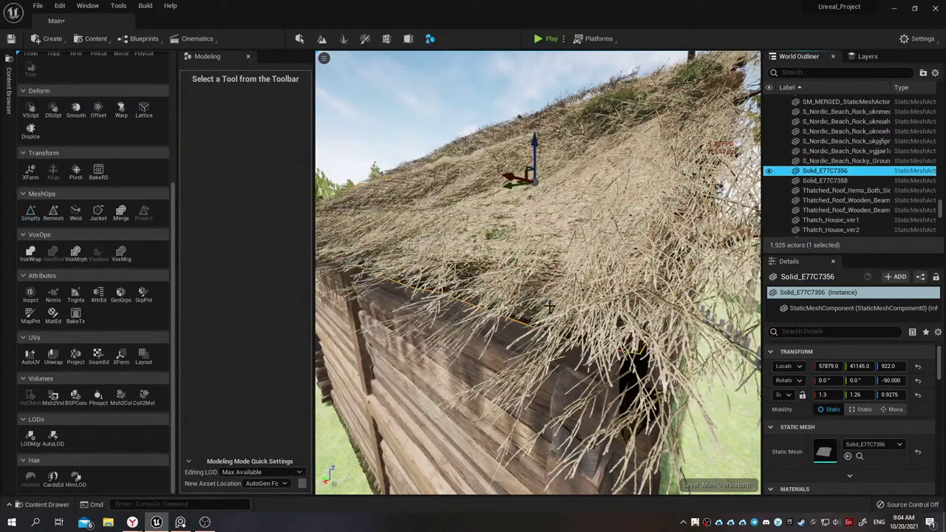
right_drag(548, 213, 552, 191)
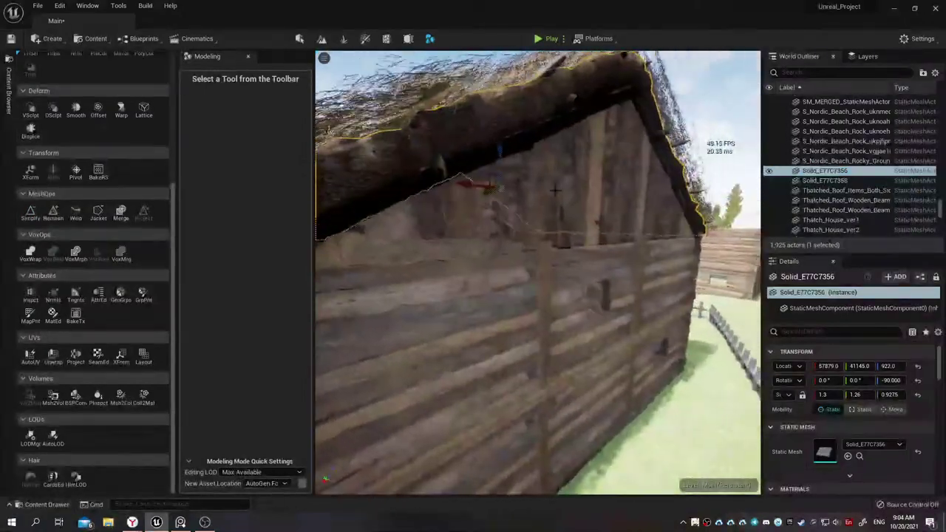
key(ctrl+b)
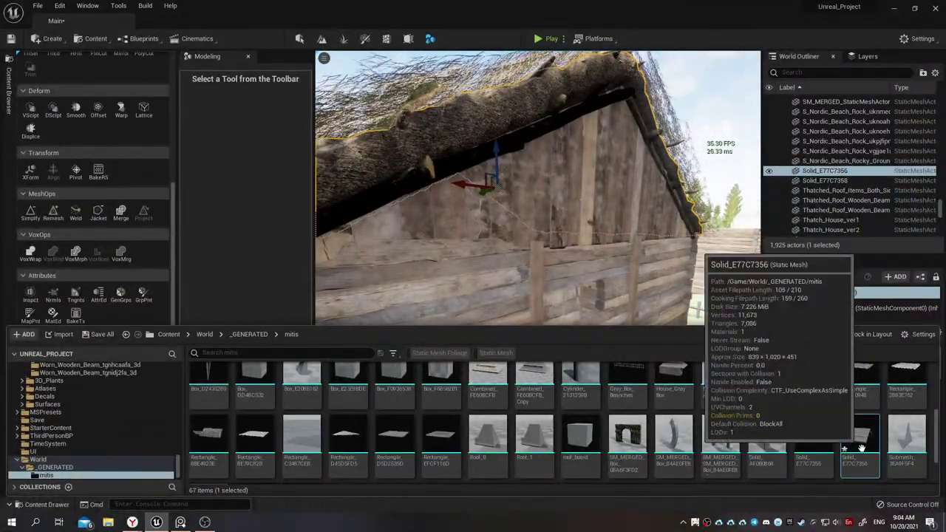
right_drag(517, 221, 562, 215)
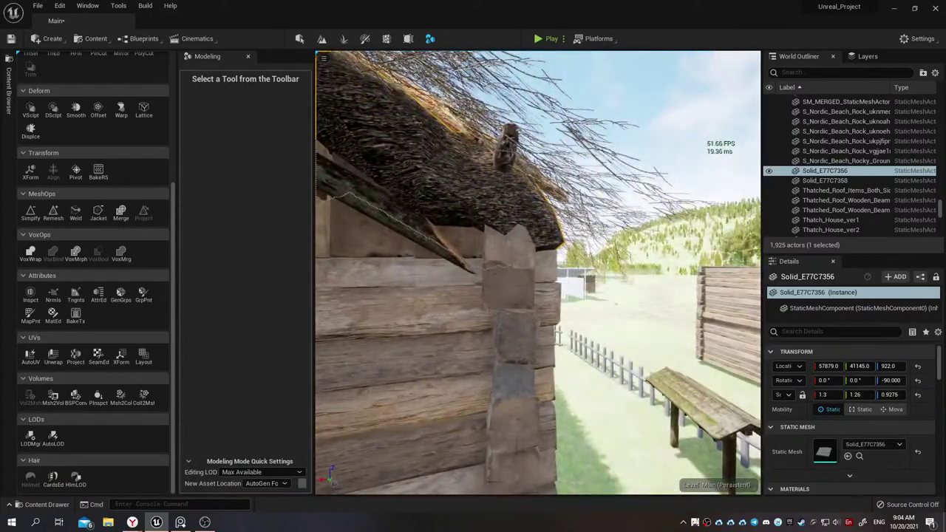
mouse_move(562, 185)
right_down()
mouse_move(540, 197)
mouse_move(529, 253)
mouse_move(544, 222)
right_up()
click(529, 196)
Select a Mossy_Embankment patch on the roof and add several nearby roof actors to it
click(530, 202)
ctrl+click(567, 264)
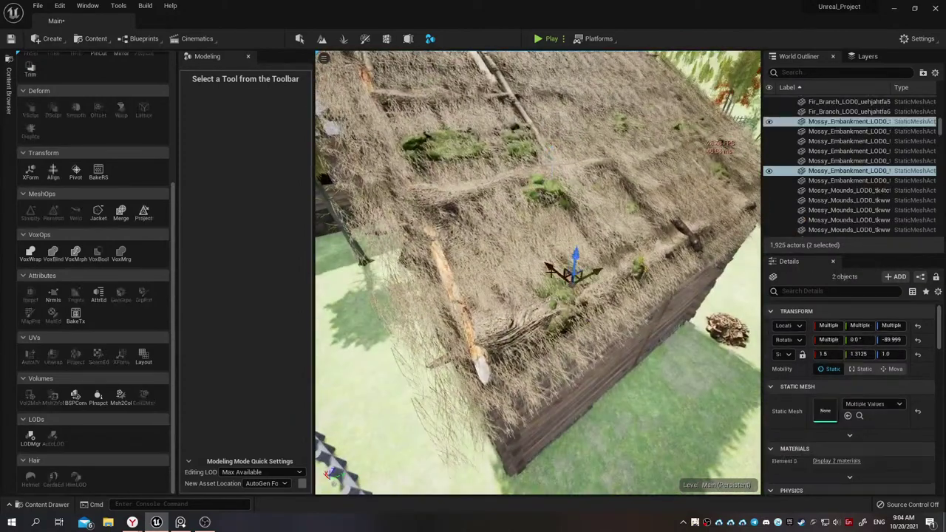
ctrl+click(510, 152)
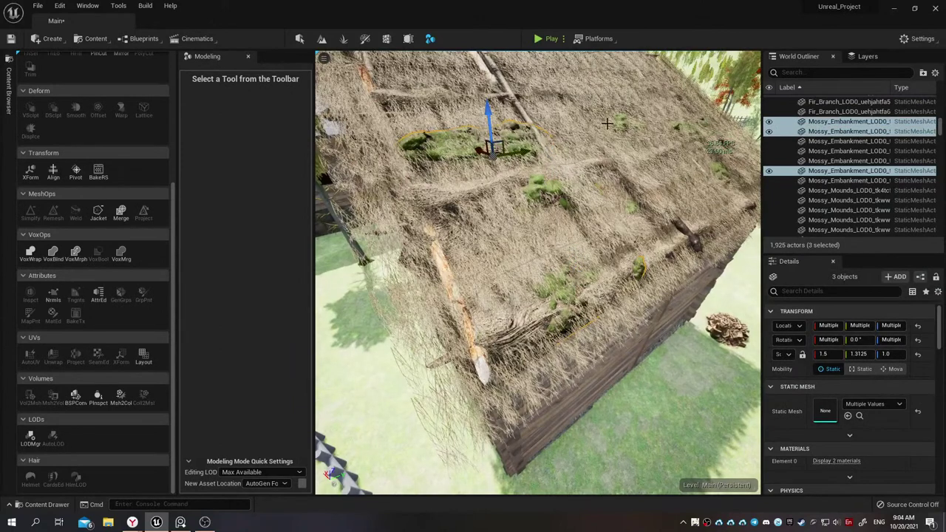
ctrl+click(631, 212)
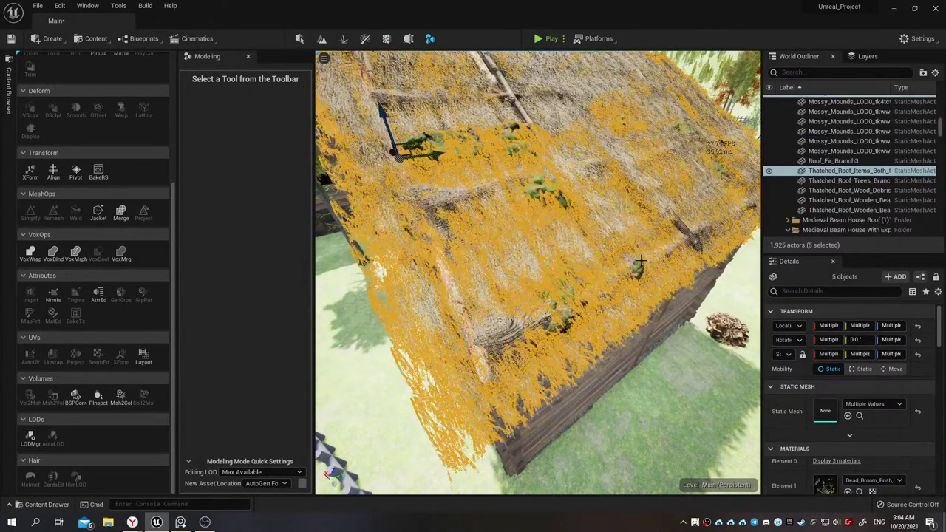
ctrl+click(628, 206)
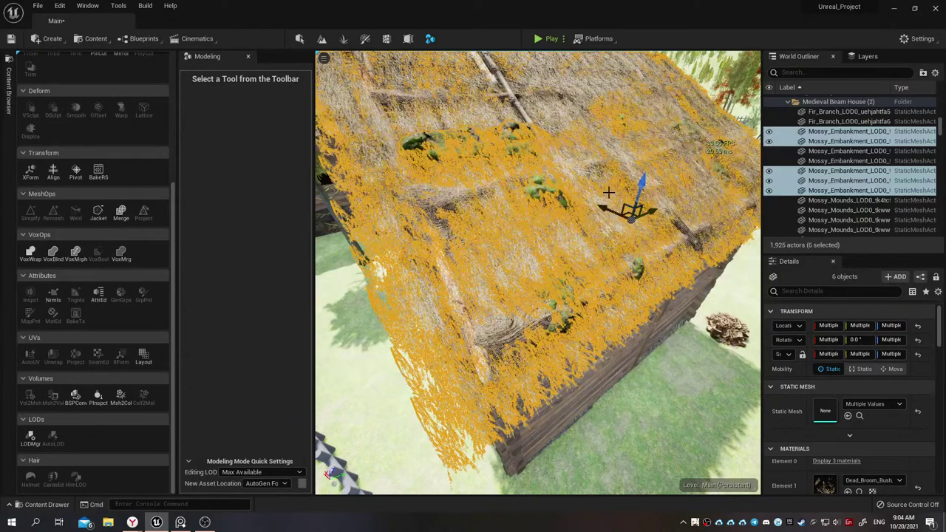
ctrl+click(608, 195)
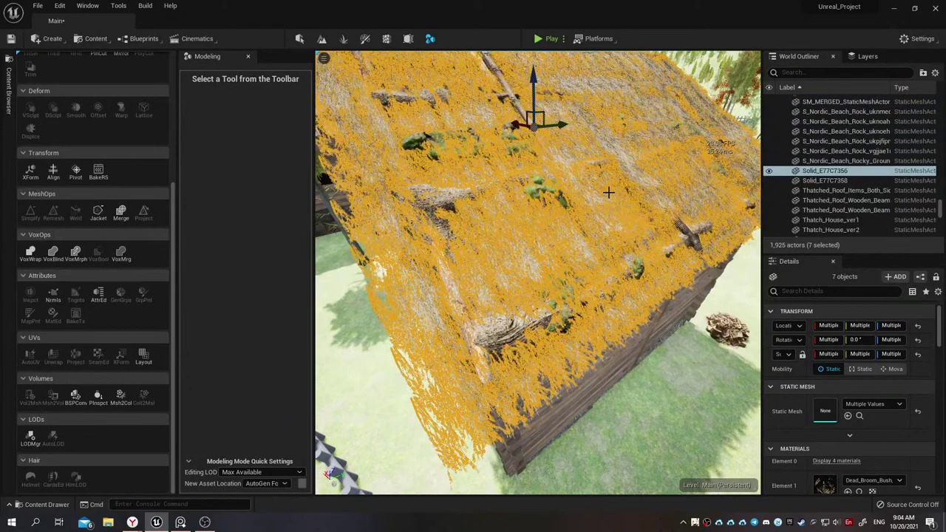
Restart the selection on one Mossy_Embankment patch, then add a second, third and fourth moss patch
click(554, 231)
scroll(556, 234, up, 6)
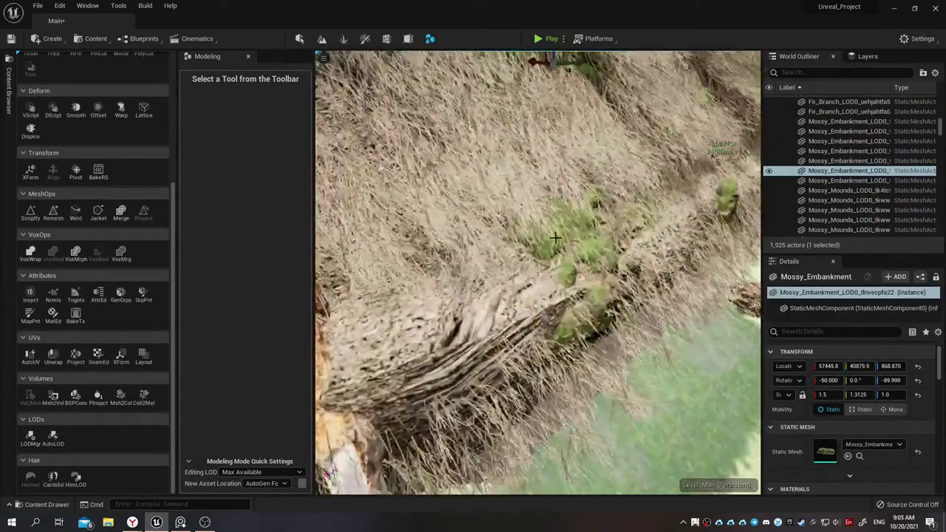
ctrl+click(584, 253)
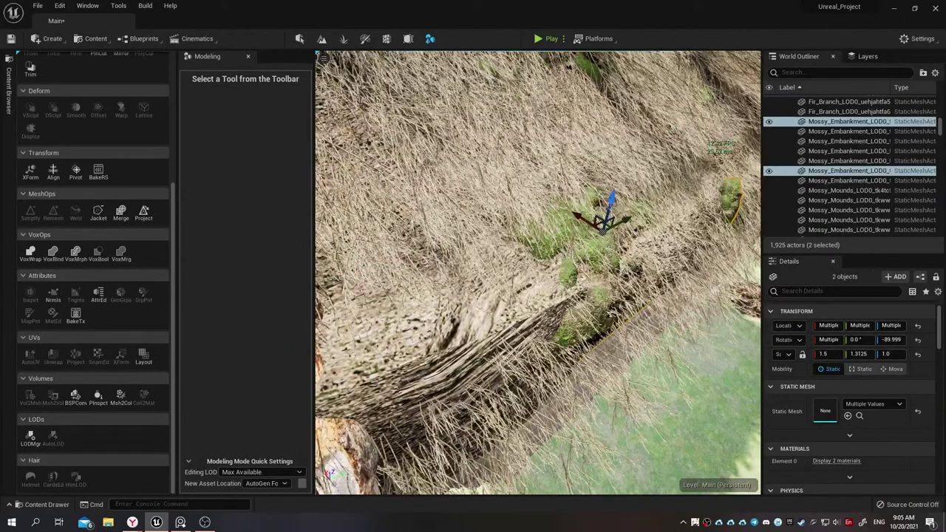
right_drag(584, 252, 584, 185)
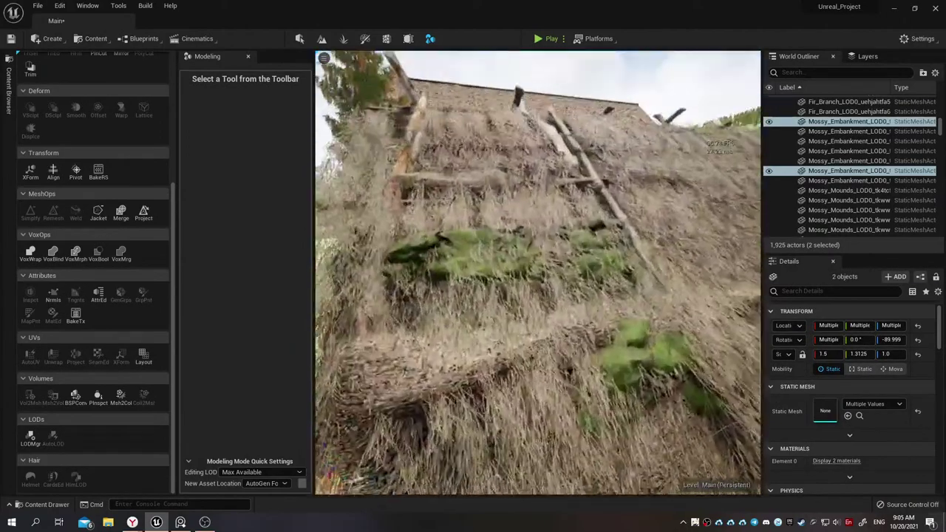
ctrl+click(507, 232)
right_drag(507, 232, 562, 267)
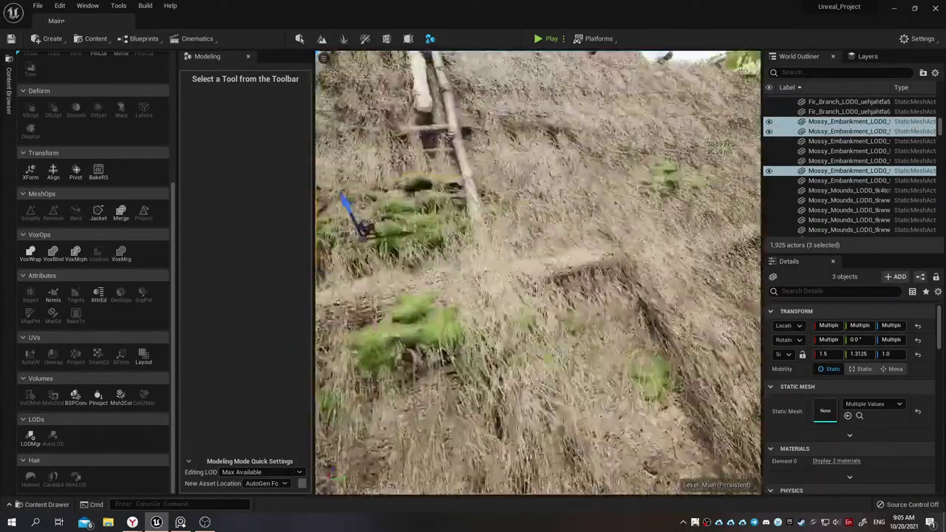
right_drag(418, 305, 444, 281)
ctrl+click(418, 306)
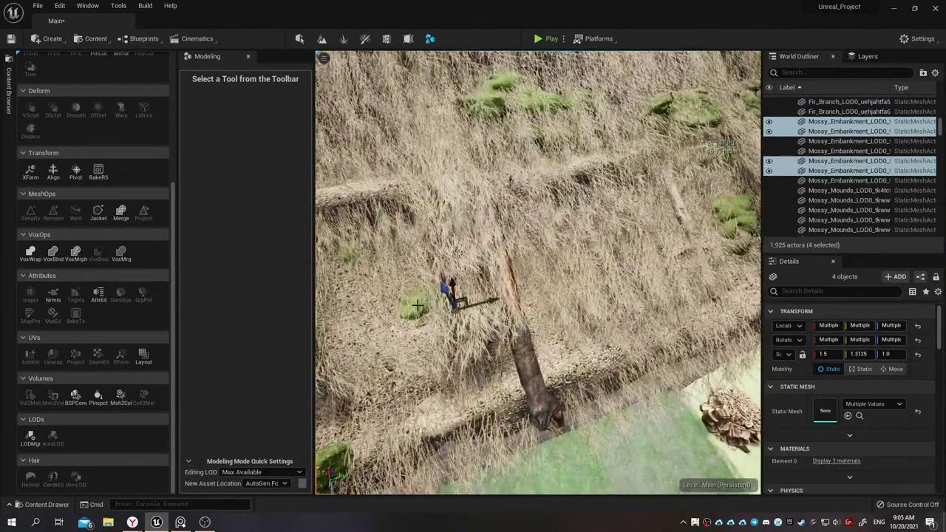
Add the fifth, sixth and seventh moss patches and a Mossy_Mounds piece to the selection
right_drag(397, 232, 521, 207)
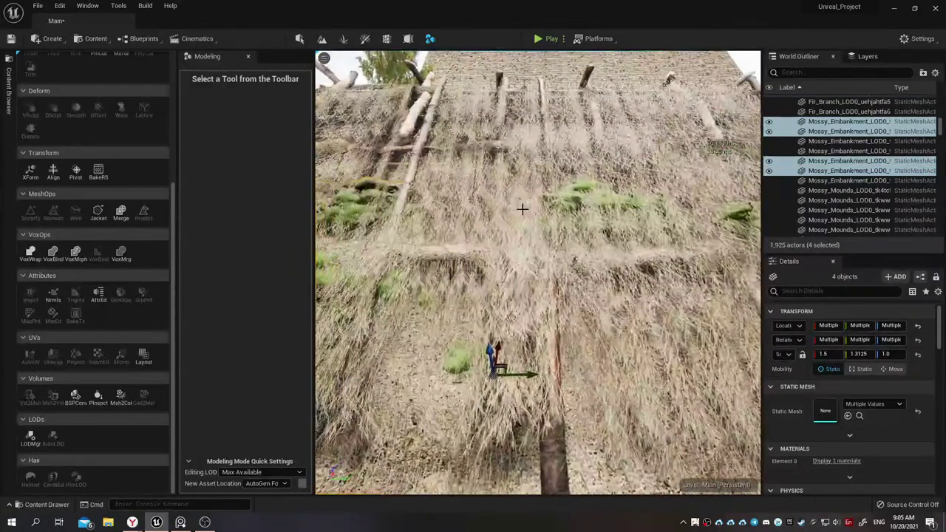
ctrl+click(585, 186)
right_drag(585, 186, 558, 235)
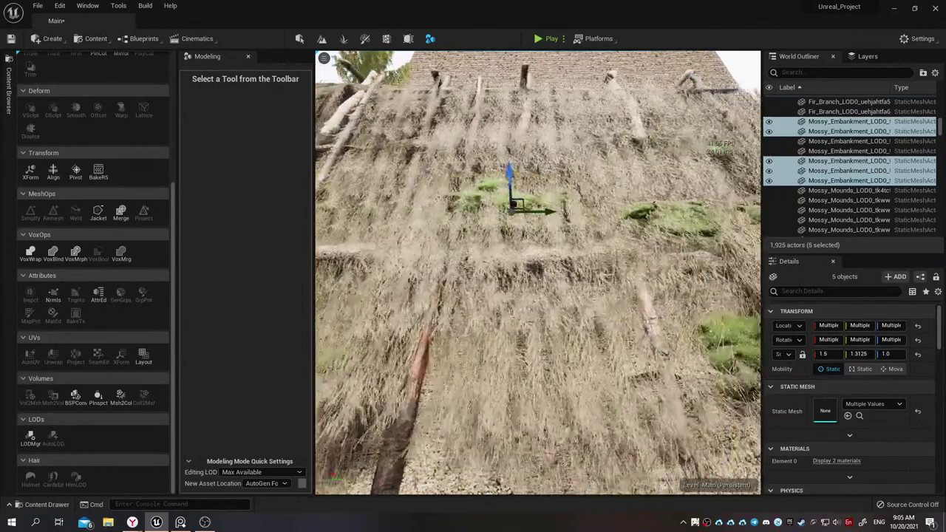
ctrl+click(542, 212)
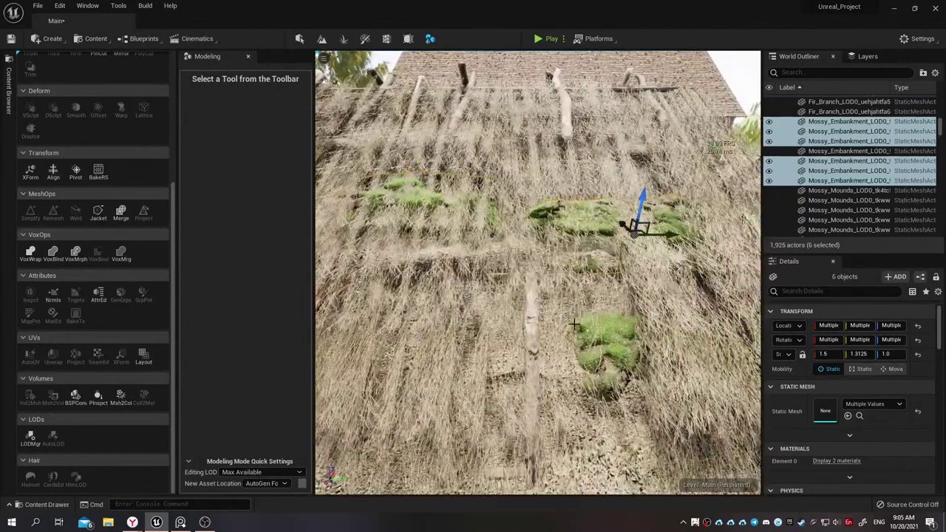
ctrl+click(612, 325)
mouse_move(612, 325)
right_down()
mouse_move(562, 310)
mouse_move(640, 358)
right_up()
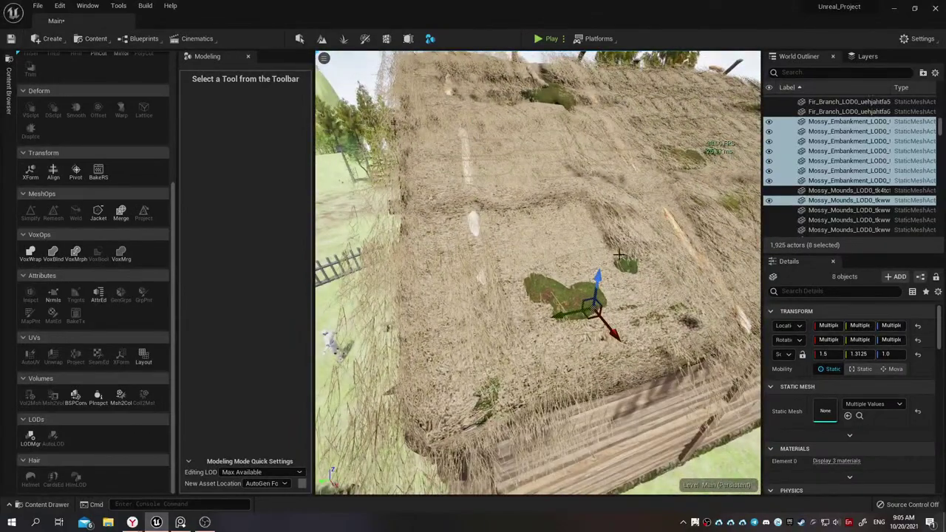
ctrl+click(545, 100)
right_drag(546, 100, 520, 153)
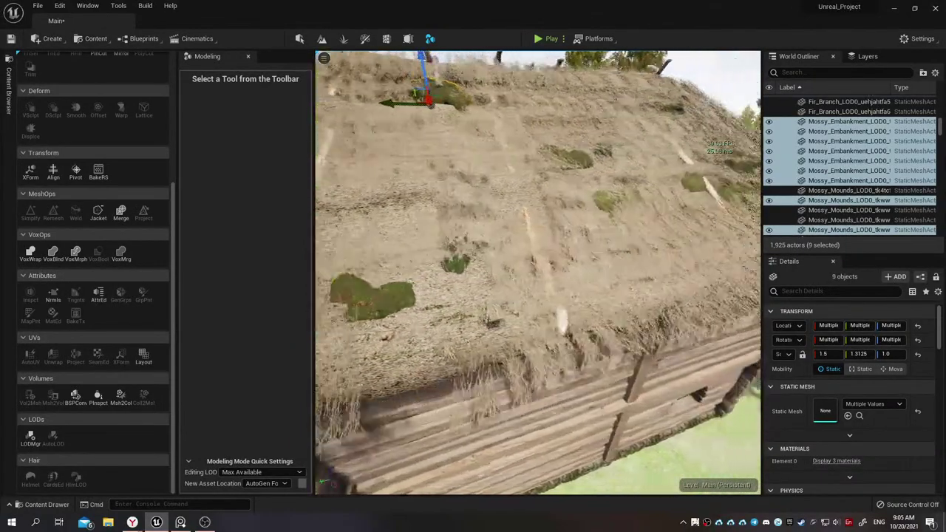
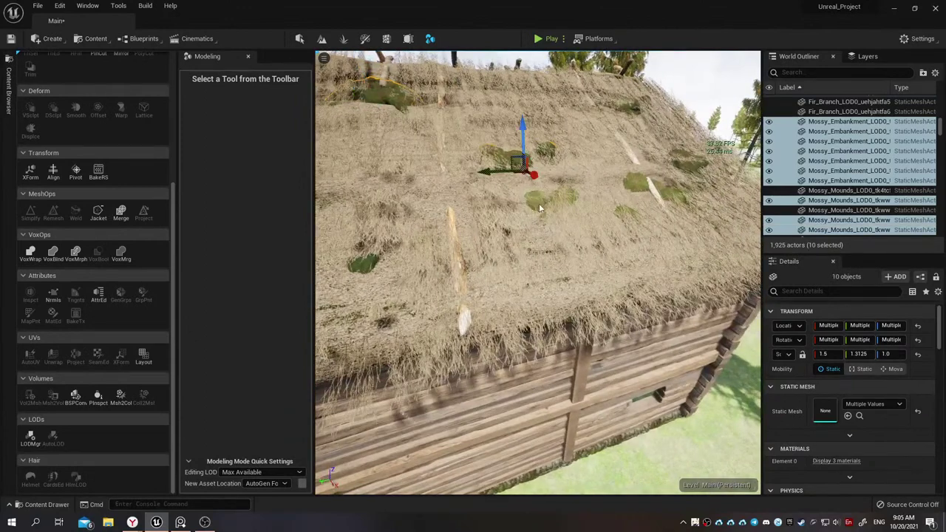
Add two more Mossy_Mound actors to the selection, undoing an accidental thatch pick
ctrl+click(539, 205)
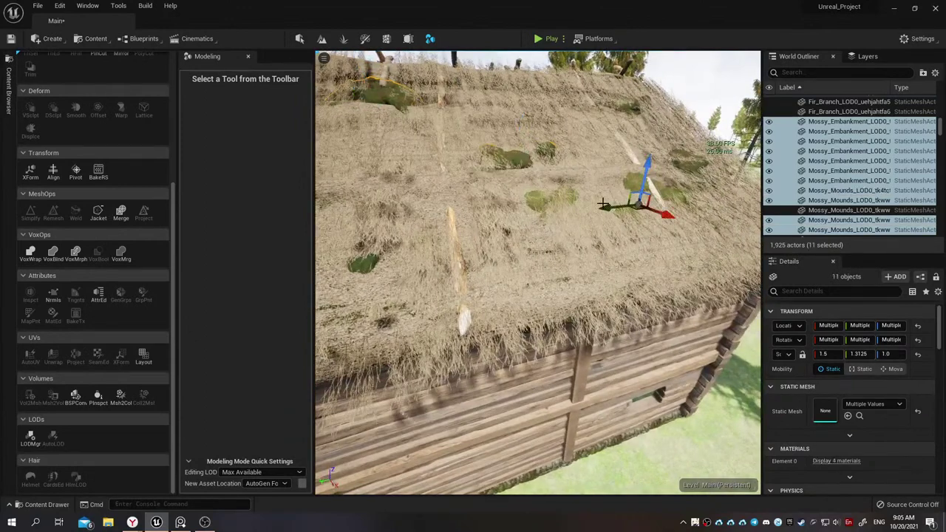
ctrl+click(684, 153)
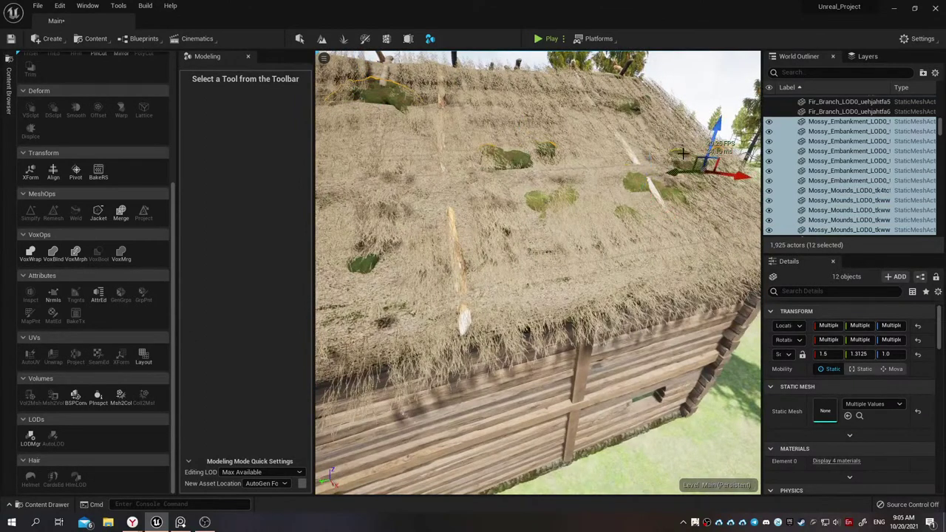
ctrl+click(635, 108)
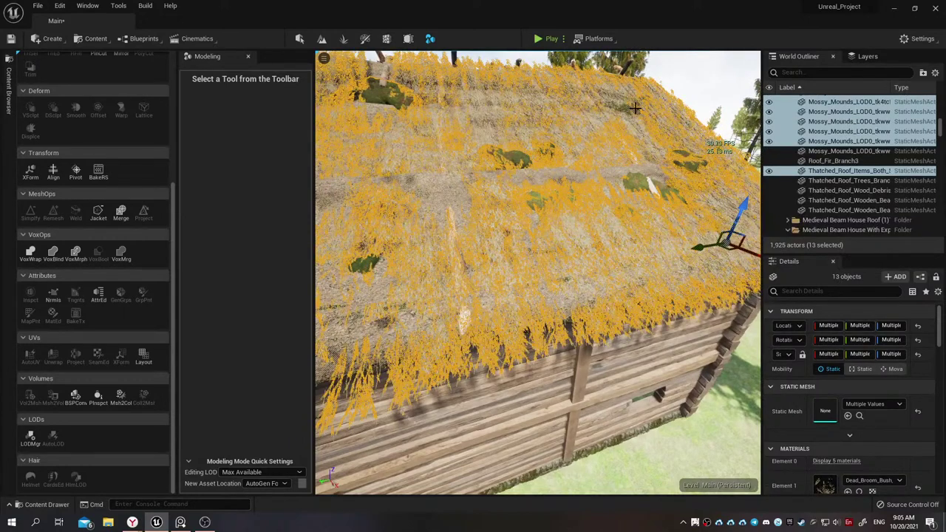
key(ctrl+z)
Add the green moss patch and Roof_Fir_Branch3 to the selection and open the actor actions menu
right_drag(613, 142, 613, 142)
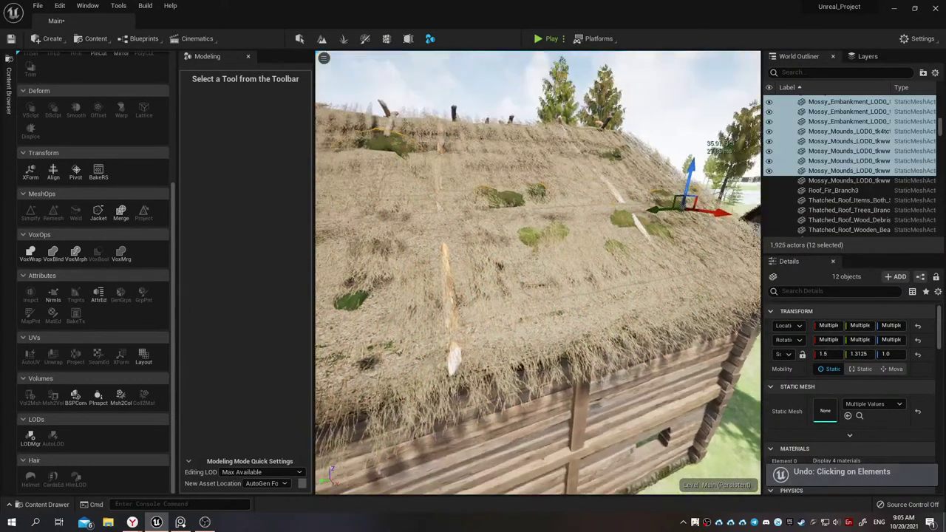
right_drag(602, 182, 602, 182)
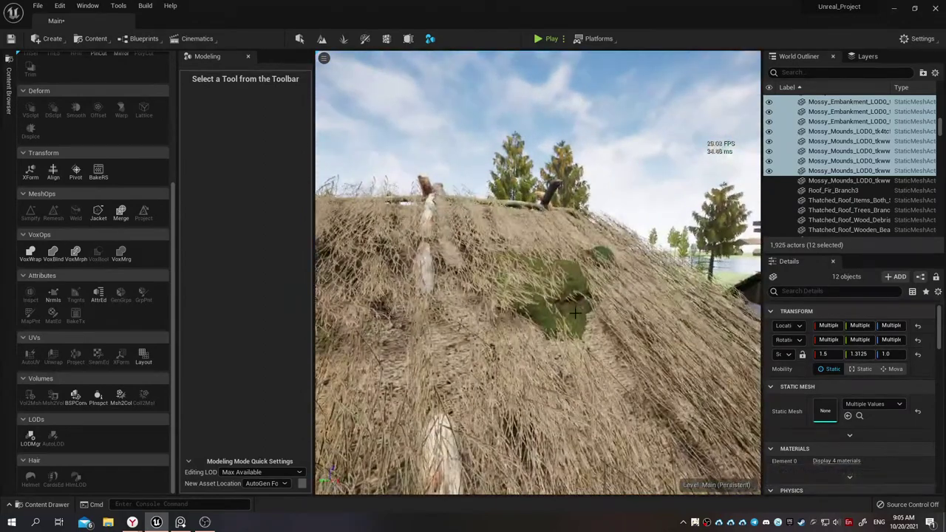
ctrl+click(570, 286)
right_drag(570, 287, 575, 312)
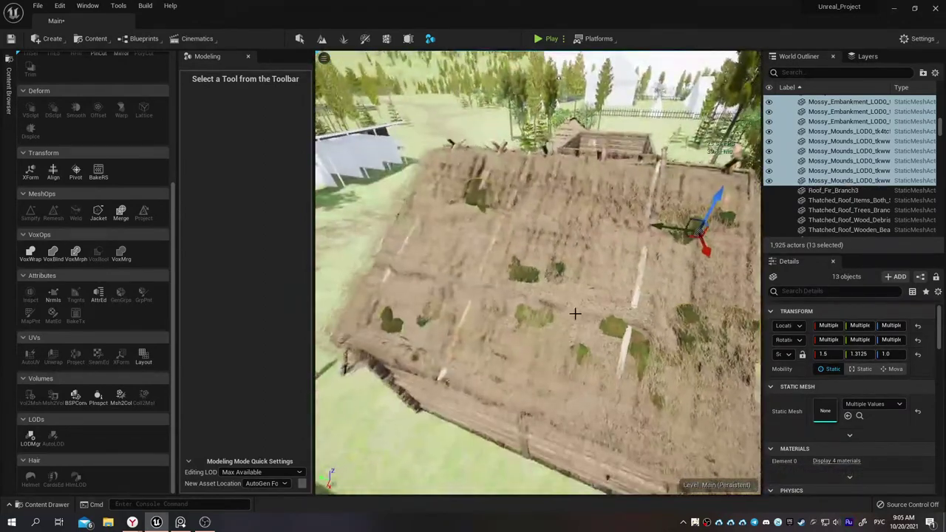
ctrl+click(834, 190)
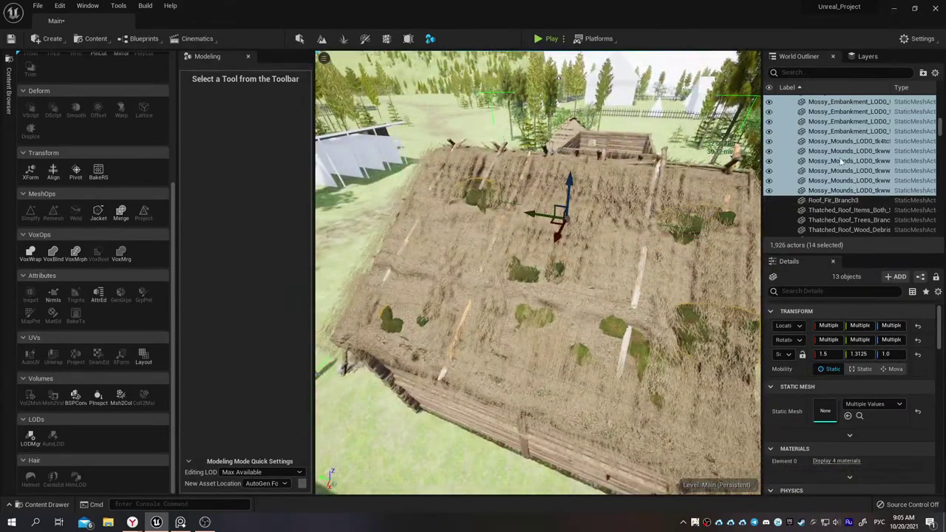
right_click(788, 165)
Choose Merge Actors and set the save location to Content/Environments/Houses
mouse_move(813, 338)
click(668, 340)
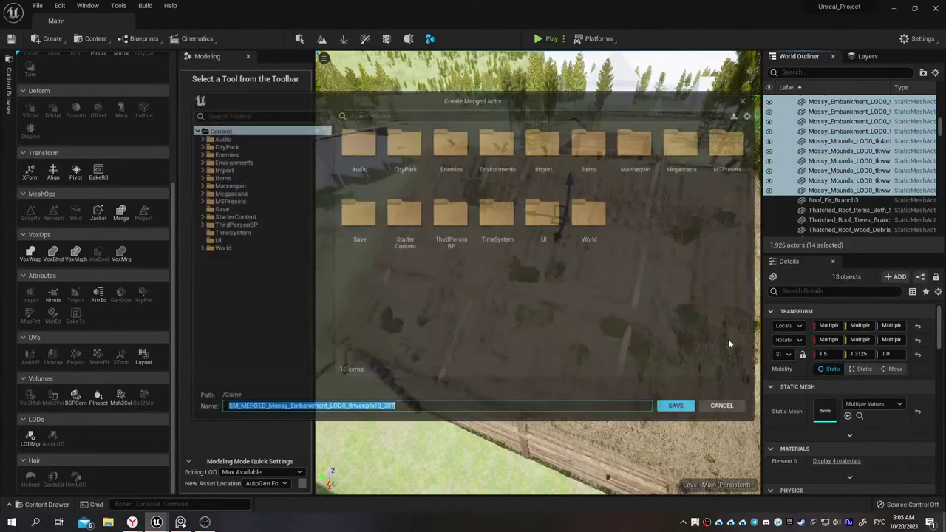
double_click(498, 147)
double_click(358, 144)
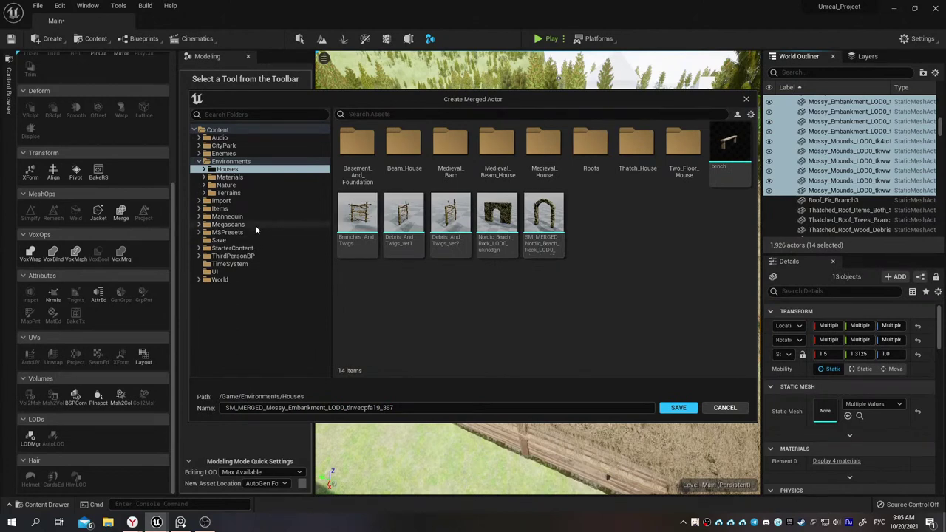
click(243, 177)
double_click(245, 170)
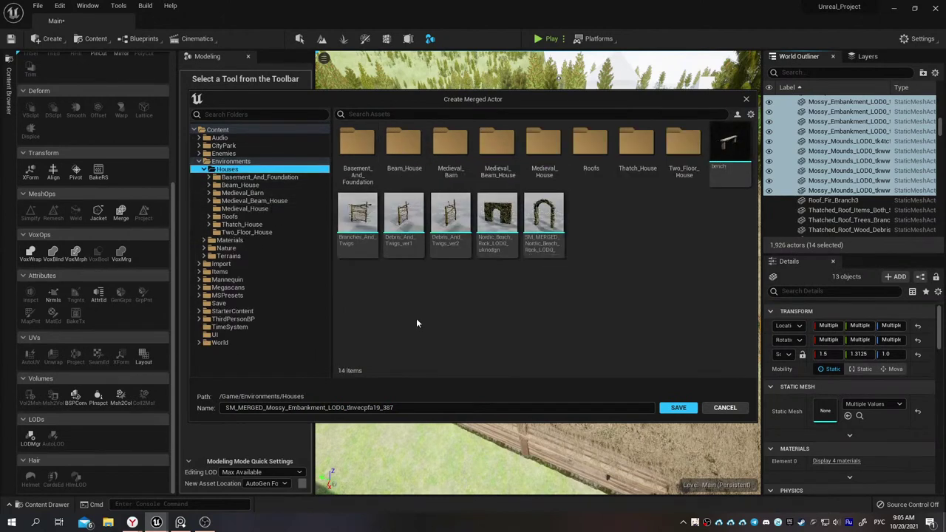
Create a new Mossy folder in Houses and save the merged mesh
right_click(415, 299)
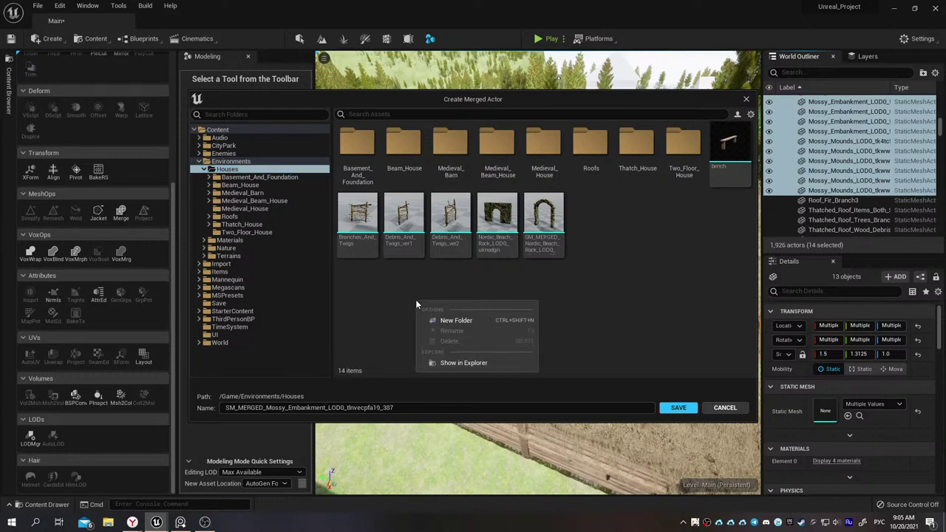
click(454, 321)
text(Mossy)
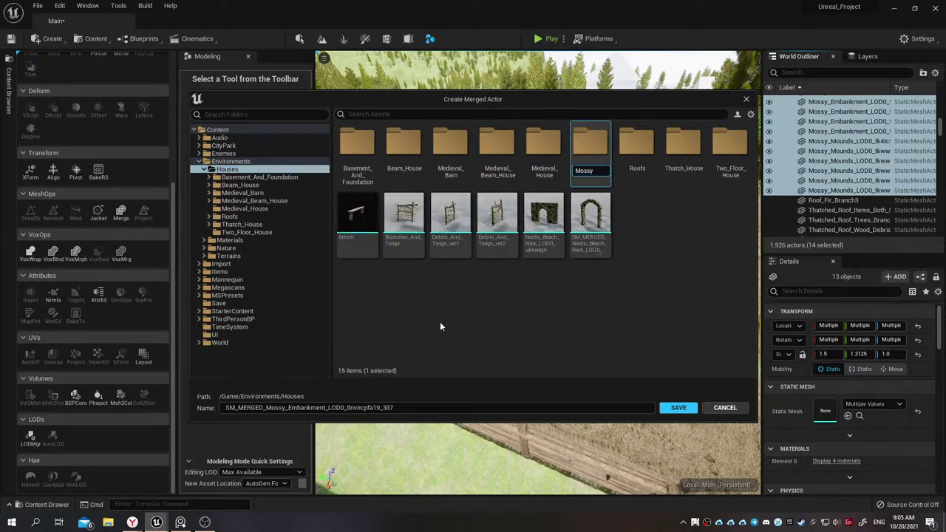
key(Return)
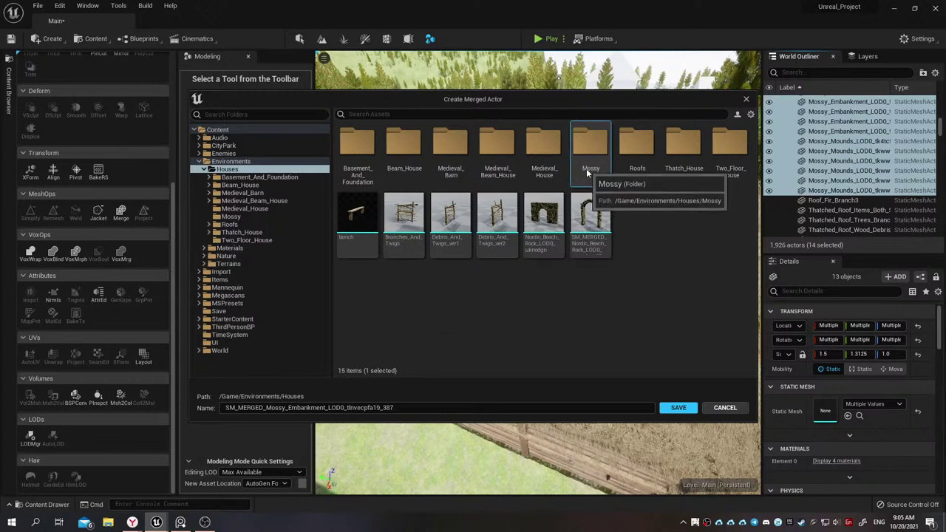
click(676, 408)
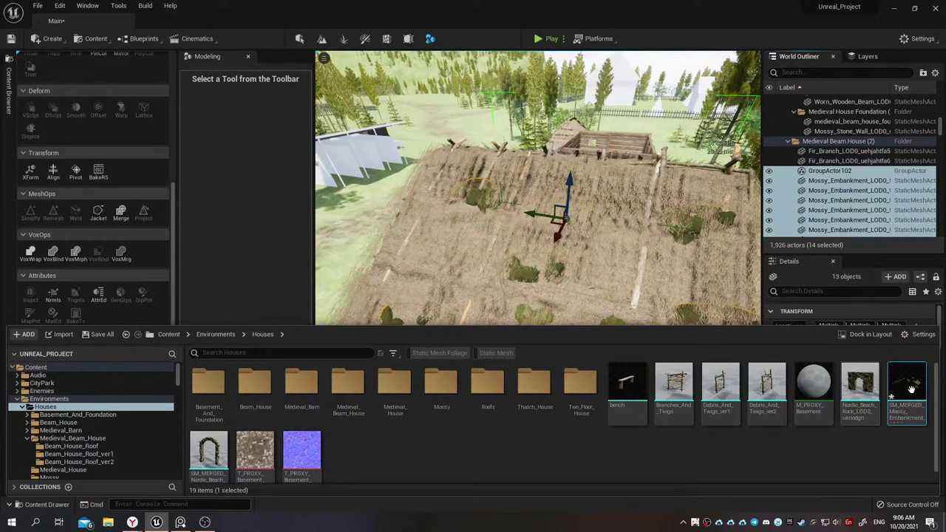
Move SM_MERGED_Mossy_Embankment into the Mossy folder and drag an instance into the level
mouse_move(914, 384)
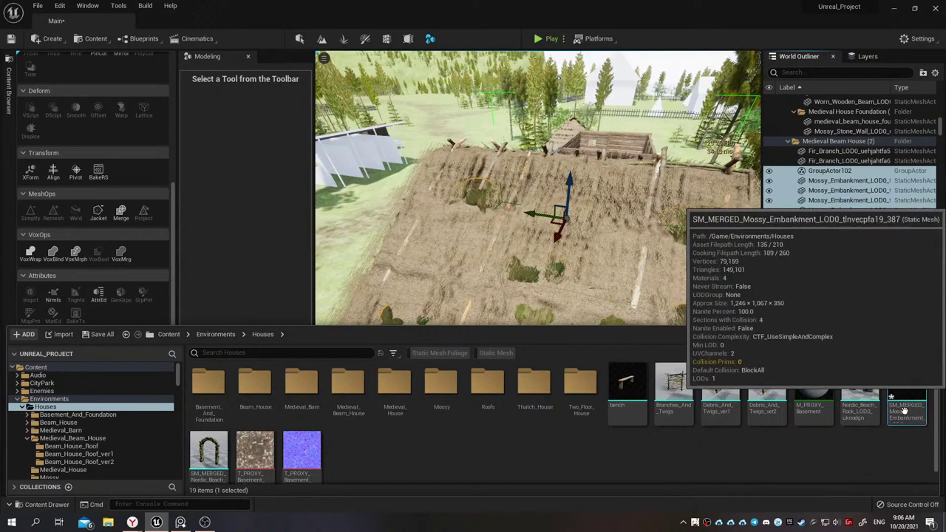
mouse_move(914, 384)
mouse_down()
mouse_move(427, 384)
mouse_move(436, 398)
mouse_up()
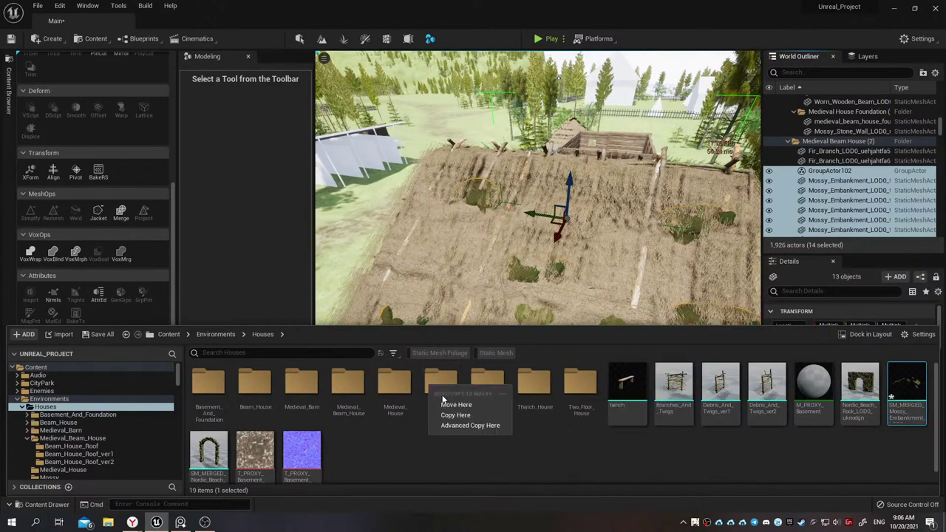
click(447, 404)
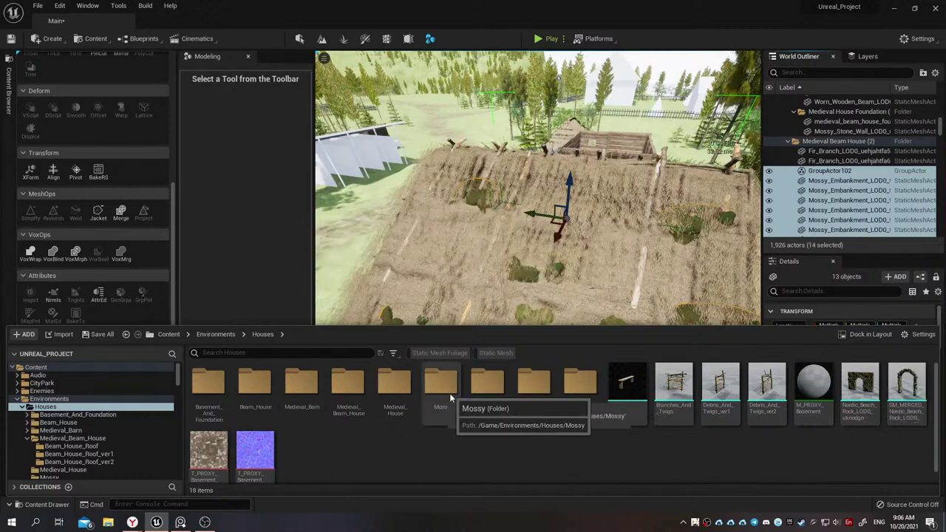
double_click(450, 393)
click(196, 390)
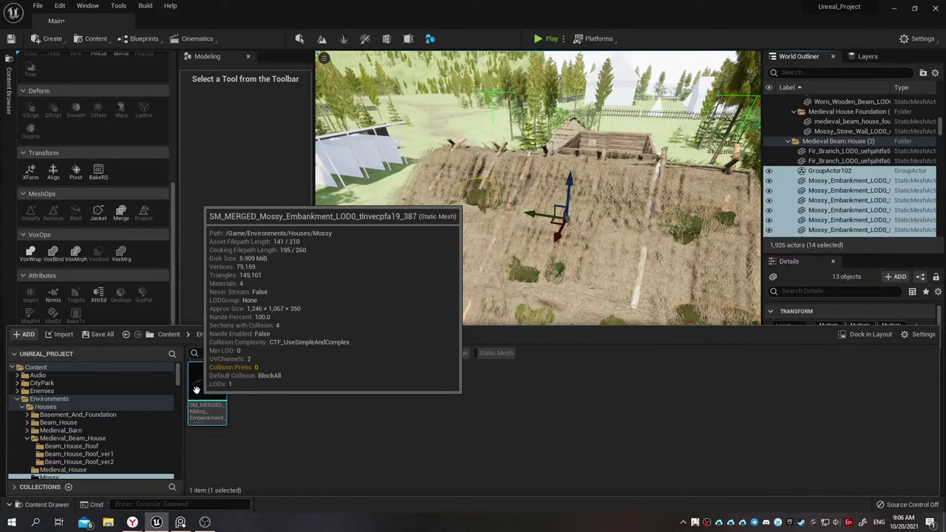
mouse_move(197, 391)
mouse_down()
mouse_move(643, 185)
mouse_move(653, 138)
mouse_move(656, 147)
mouse_up()
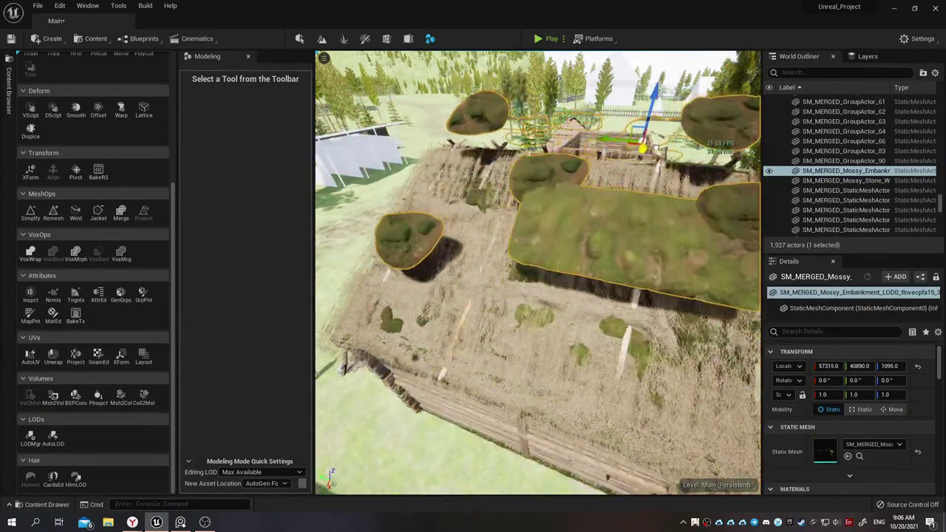
Seat the merged moss mesh on the thatched roof at Location 57443, 40885, 873
mouse_move(650, 108)
mouse_down()
mouse_move(654, 142)
mouse_move(638, 191)
mouse_up()
drag(641, 158, 648, 170)
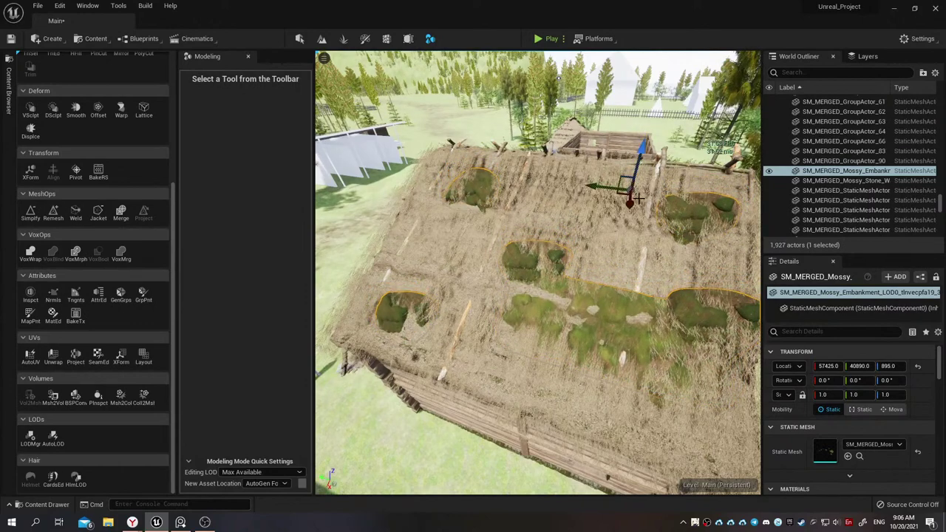
mouse_move(629, 201)
mouse_down()
mouse_move(624, 179)
mouse_move(642, 175)
mouse_up()
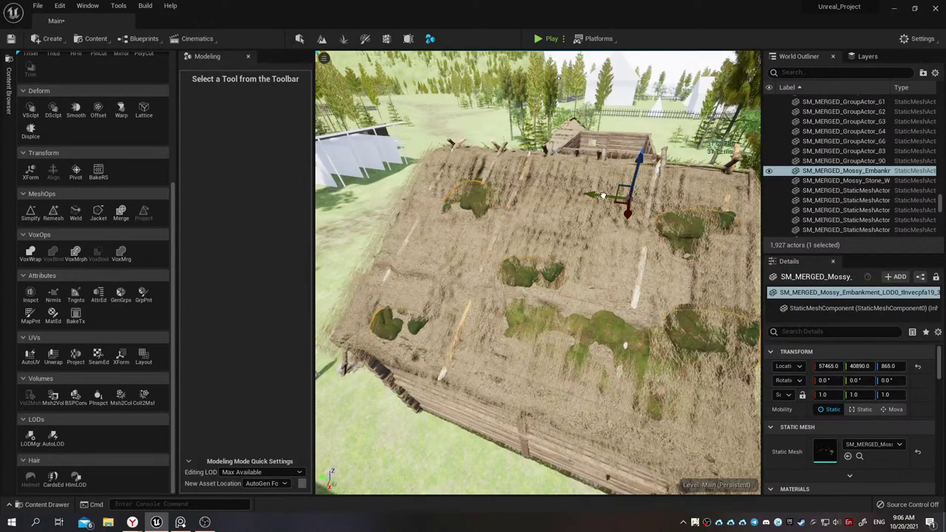
drag(603, 196, 604, 196)
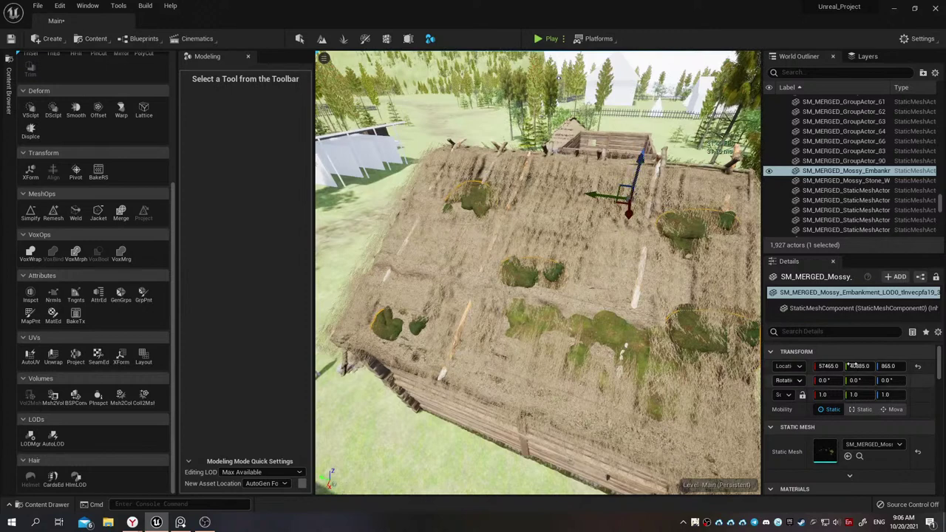
click(886, 369)
drag(886, 366, 892, 366)
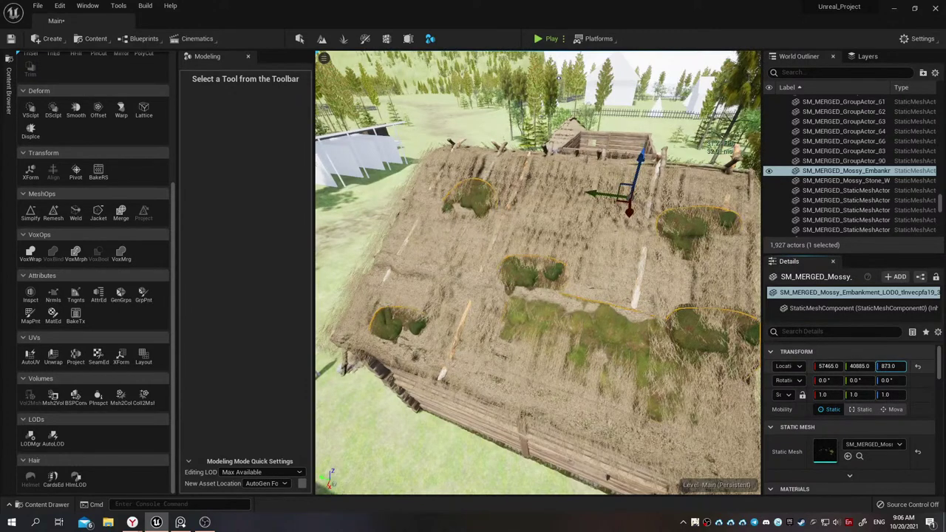
click(829, 366)
drag(829, 366, 815, 366)
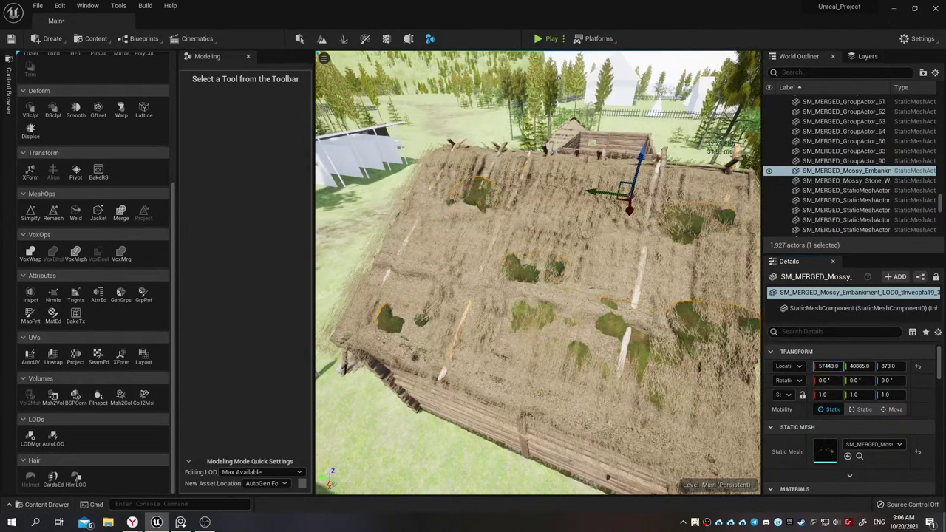
click(660, 243)
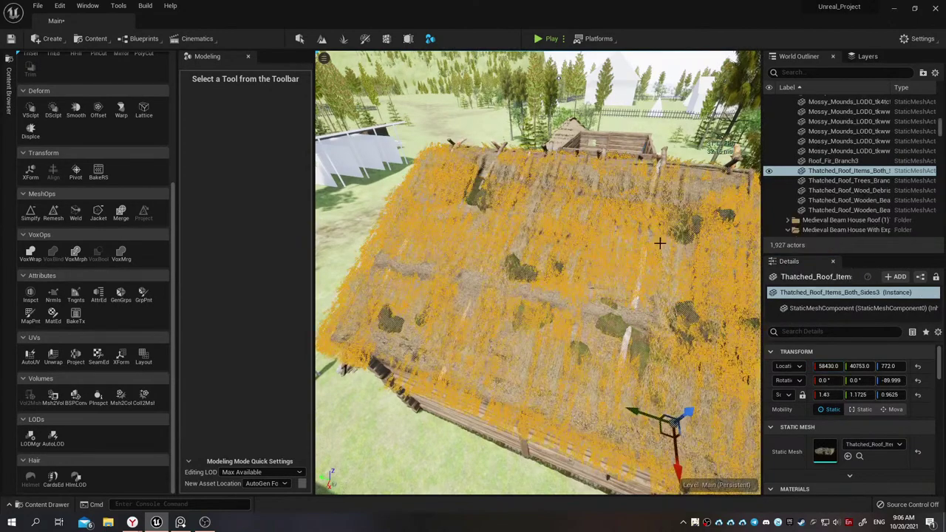
click(677, 231)
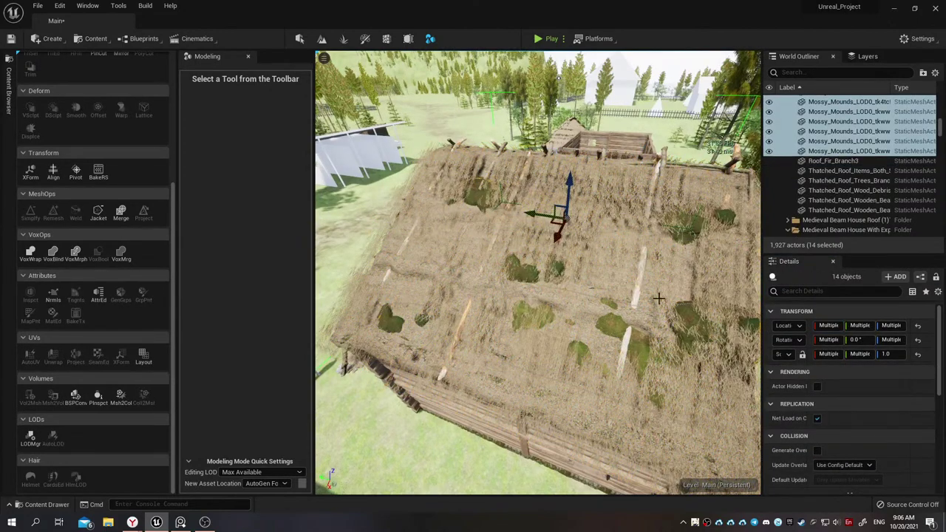
key(Delete)
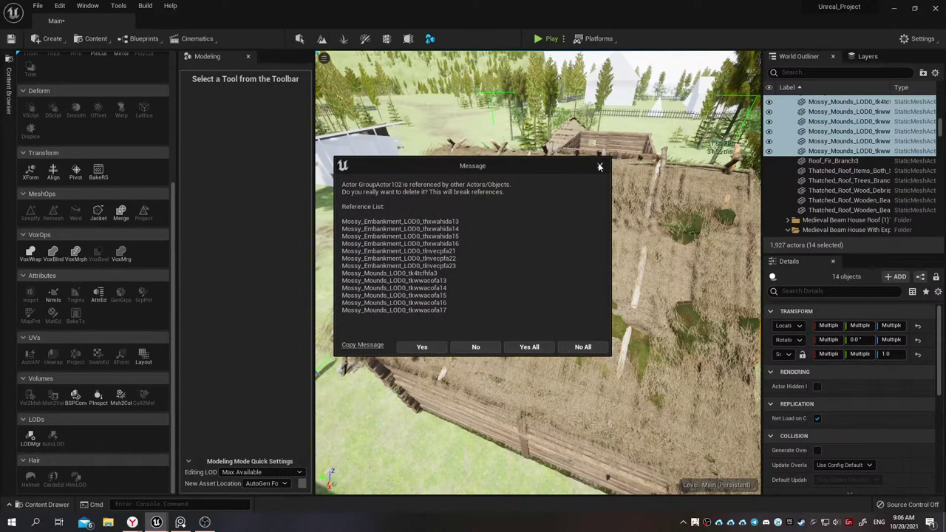
click(601, 162)
key(ctrl+z)
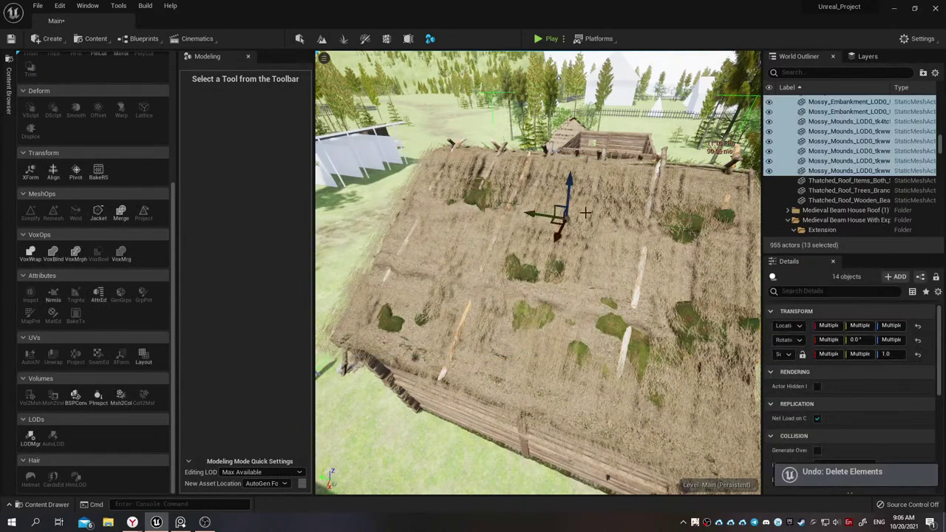
mouse_move(595, 189)
right_down()
mouse_move(561, 174)
mouse_move(547, 185)
right_up()
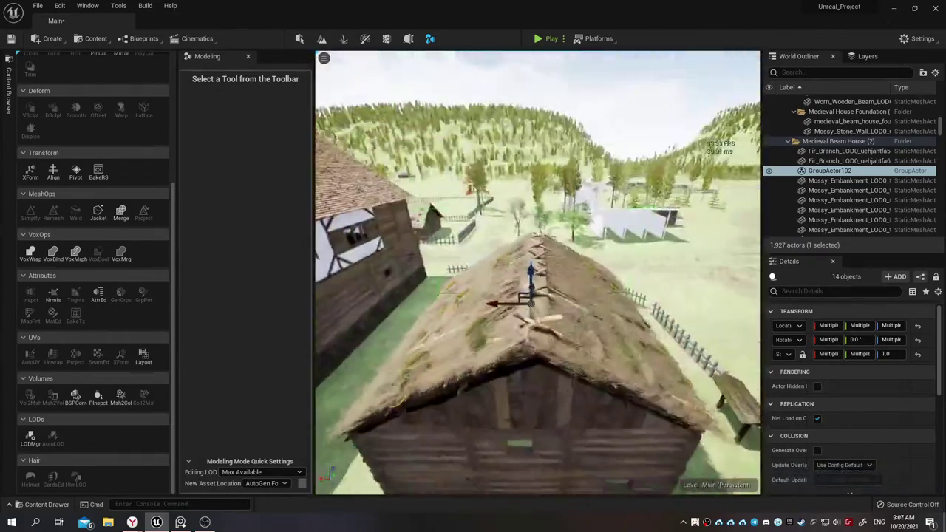
Focus the GroupActor and slide it along X onto the timber house roof
key(f)
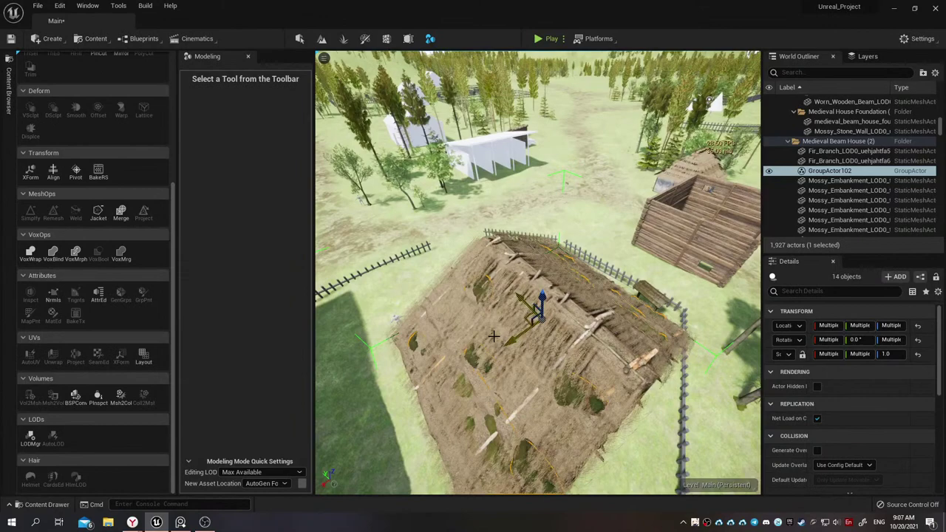
drag(494, 337, 694, 207)
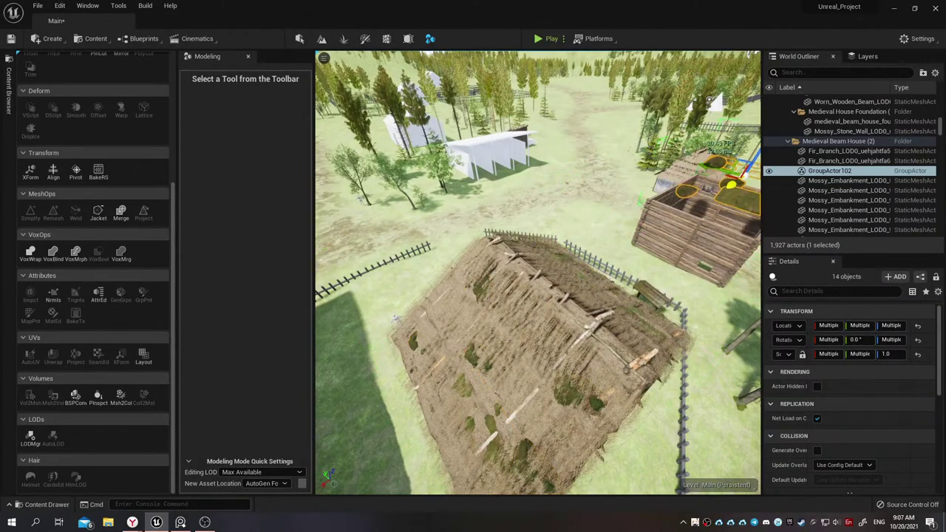
right_drag(538, 273, 538, 252)
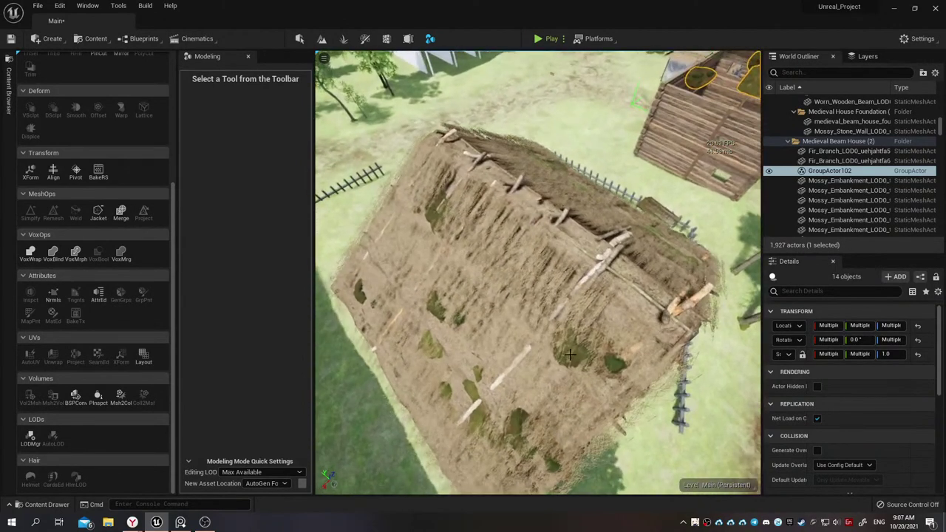
Select the merged mossy embankment mesh and locate its asset in the Content Drawer
click(568, 358)
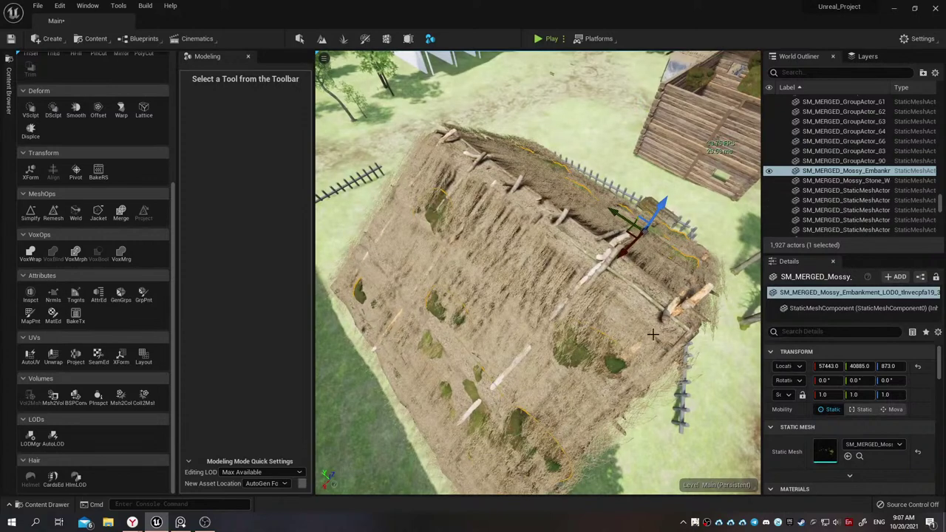
key(ctrl+b)
mouse_move(190, 378)
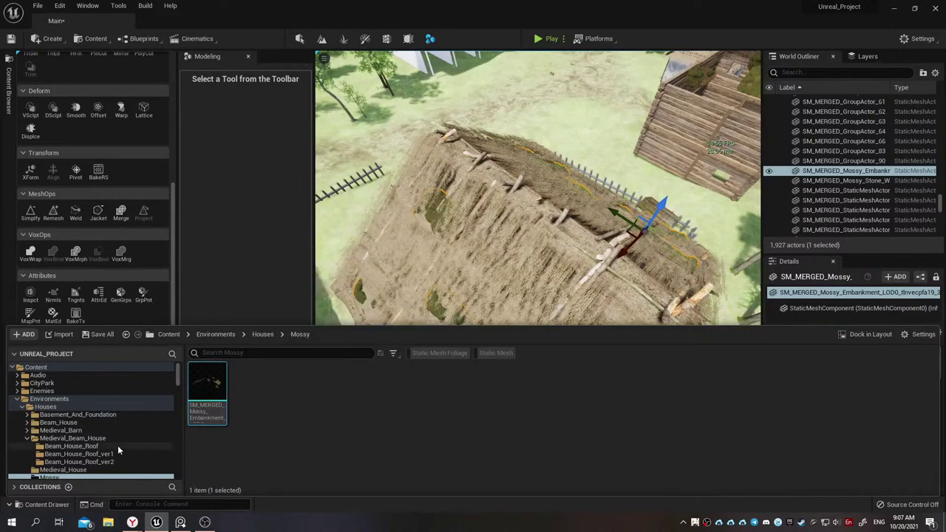
click(267, 191)
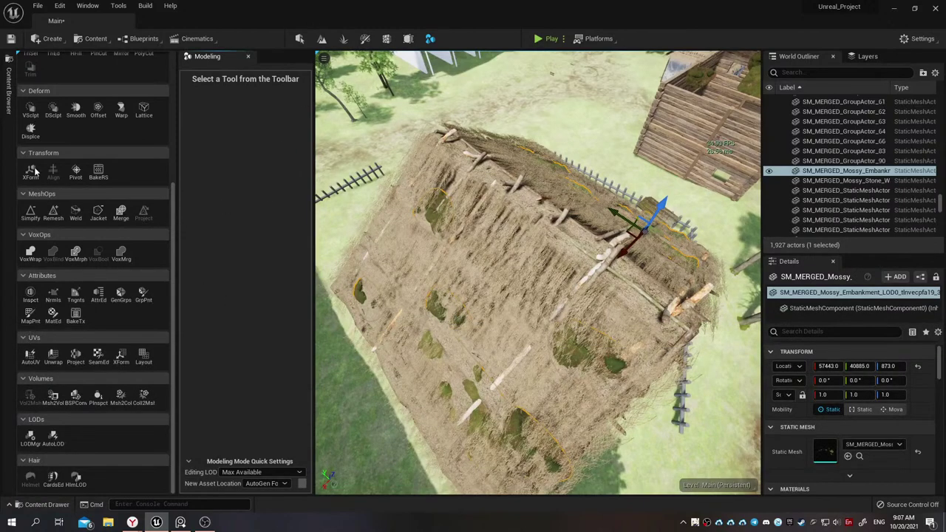
Simplify the merged moss mesh, stepping Target Percentage through 20, 10 and 5 (about 7,455 triangles)
click(31, 212)
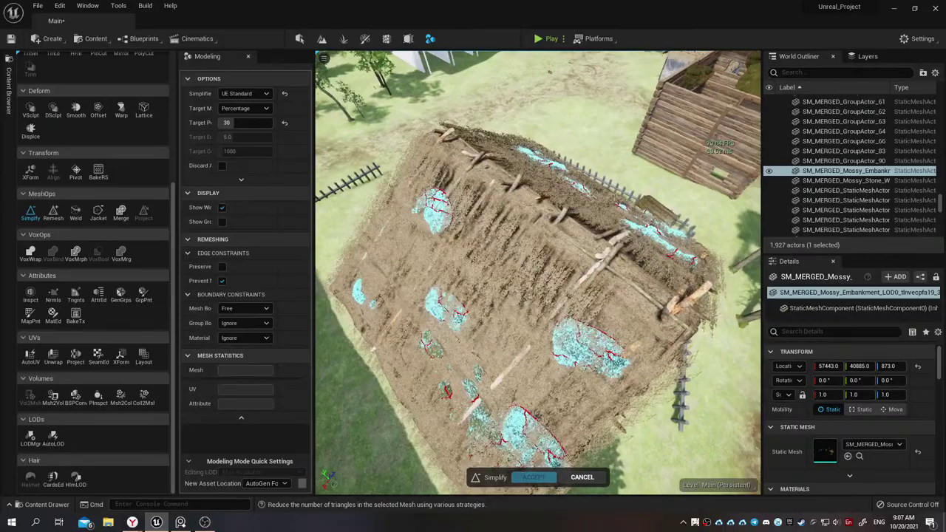
right_drag(538, 272, 538, 272)
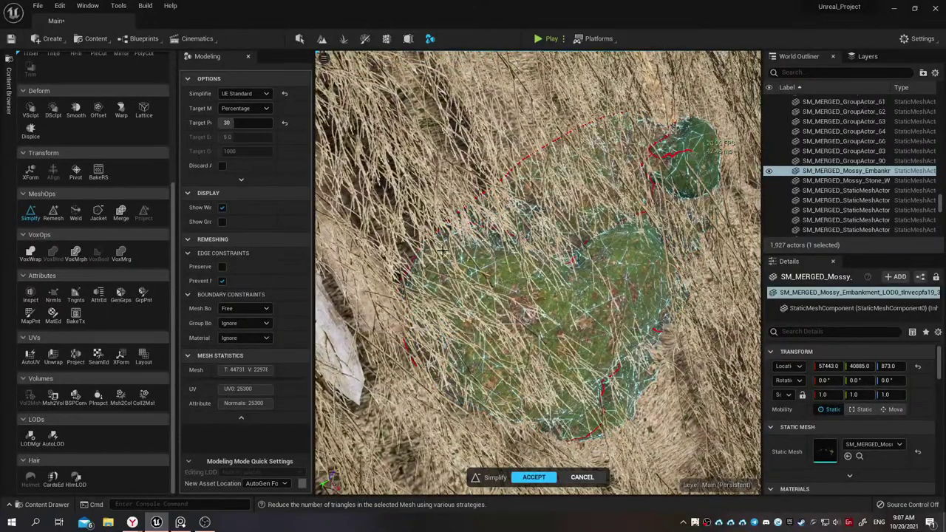
click(244, 123)
text(20)
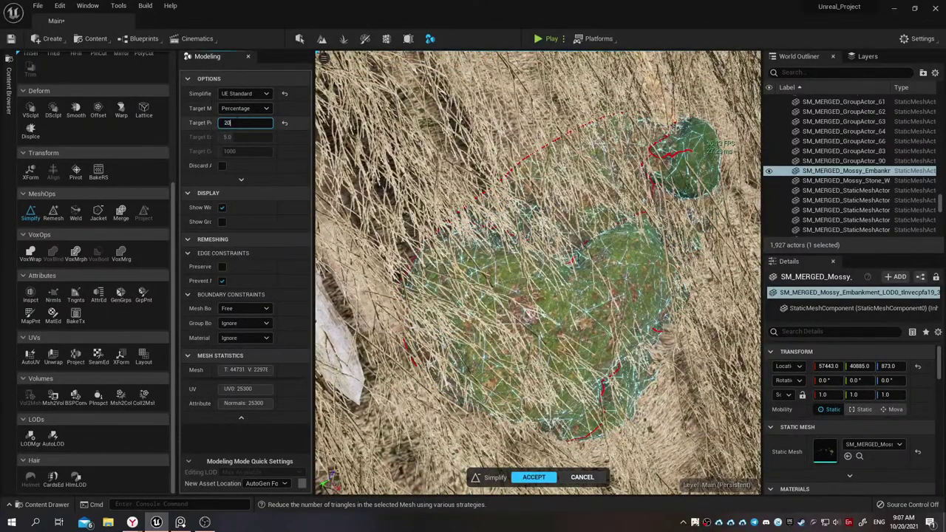
key(Return)
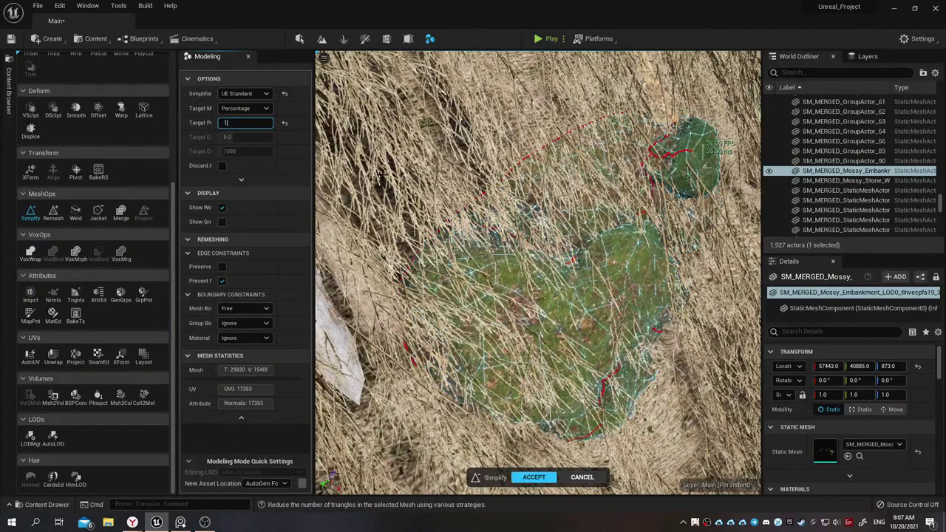
key(Return)
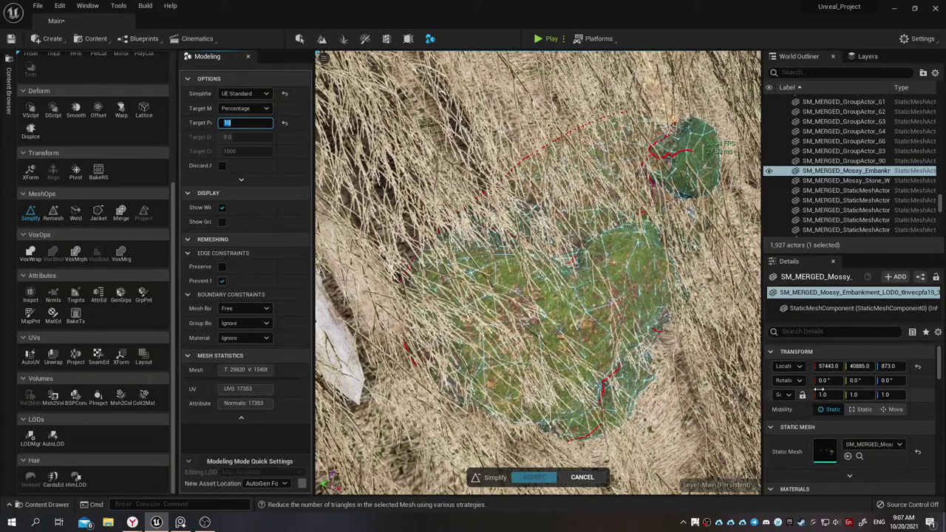
right_drag(539, 274, 538, 274)
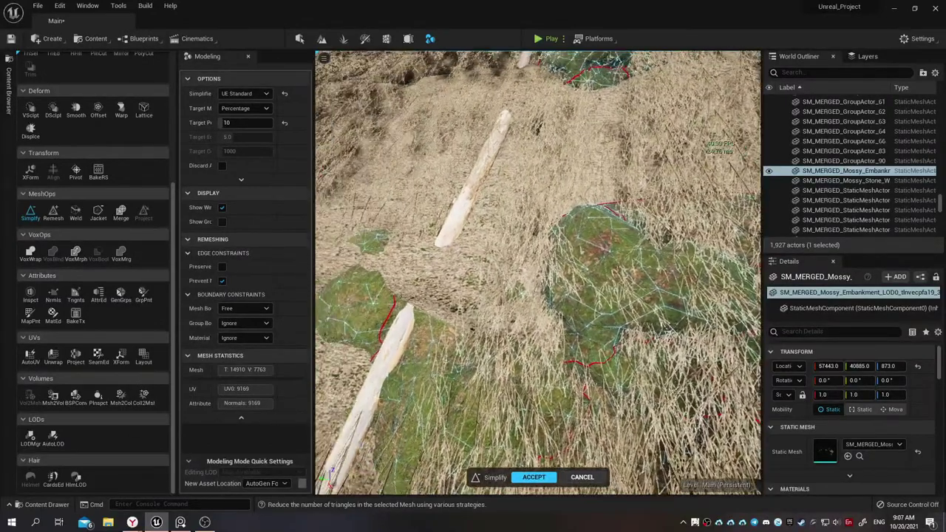
right_drag(538, 296, 524, 322)
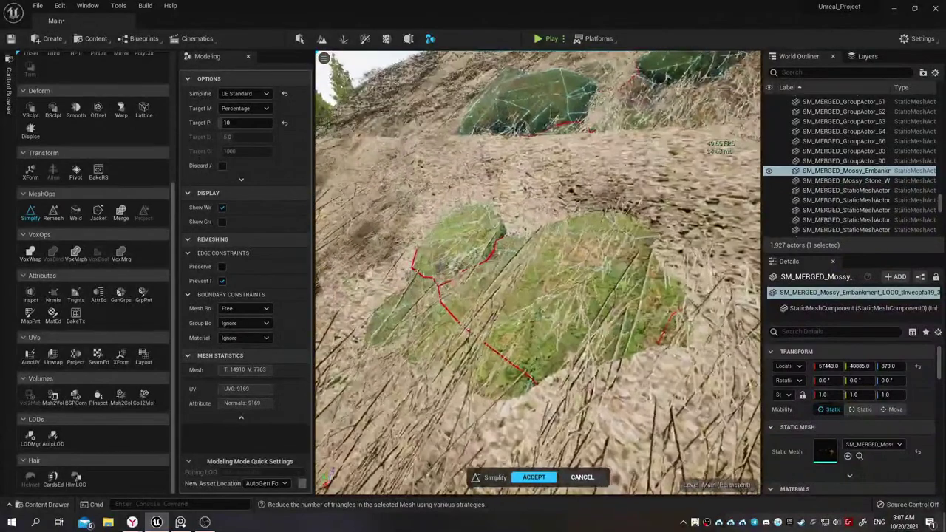
click(246, 123)
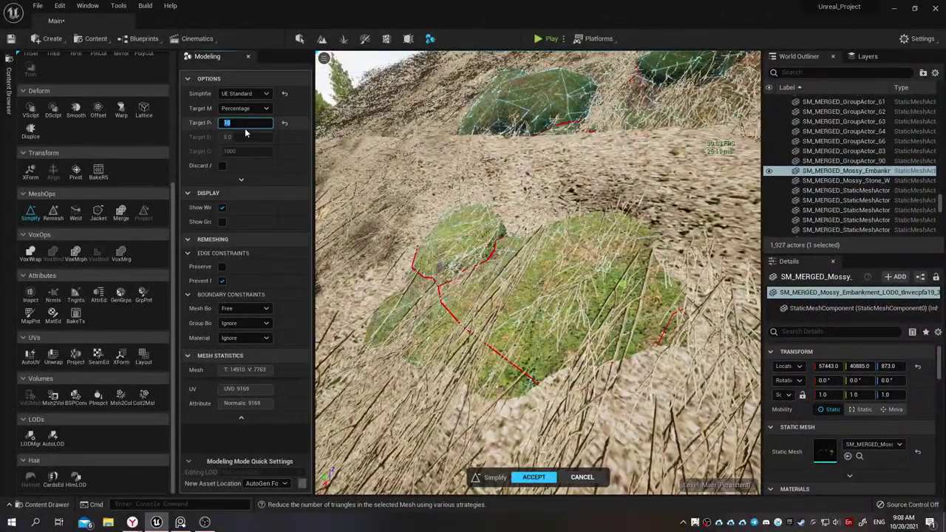
text(5)
key(Return)
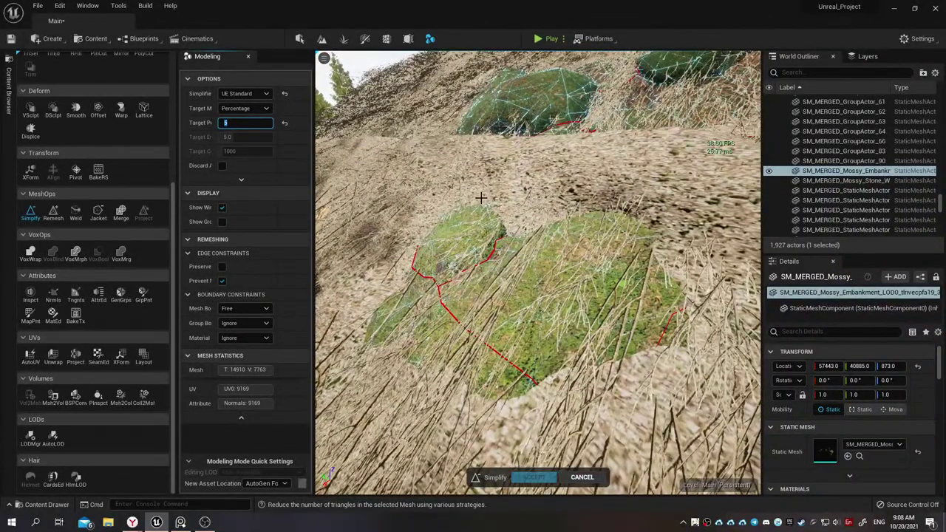
right_drag(490, 212, 490, 212)
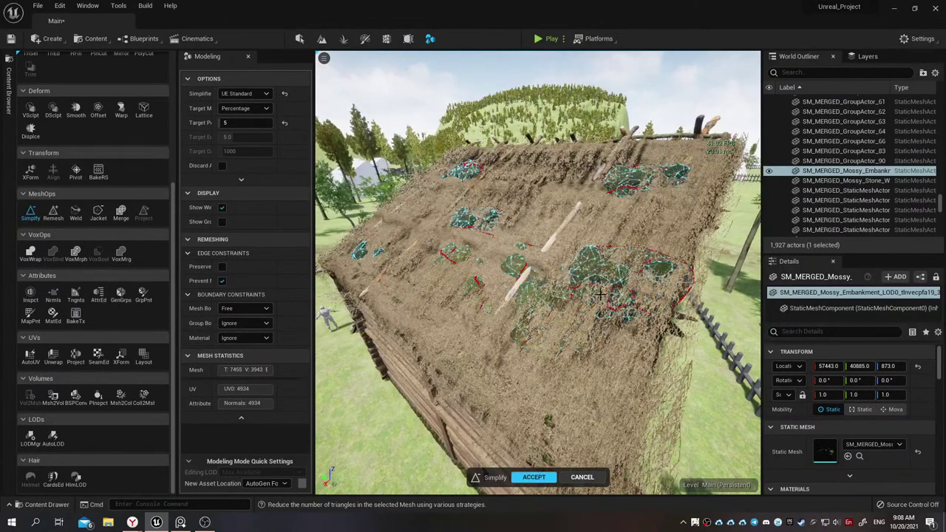
Accept the 5 percent simplification and locate the mesh asset in the Content Drawer
click(536, 476)
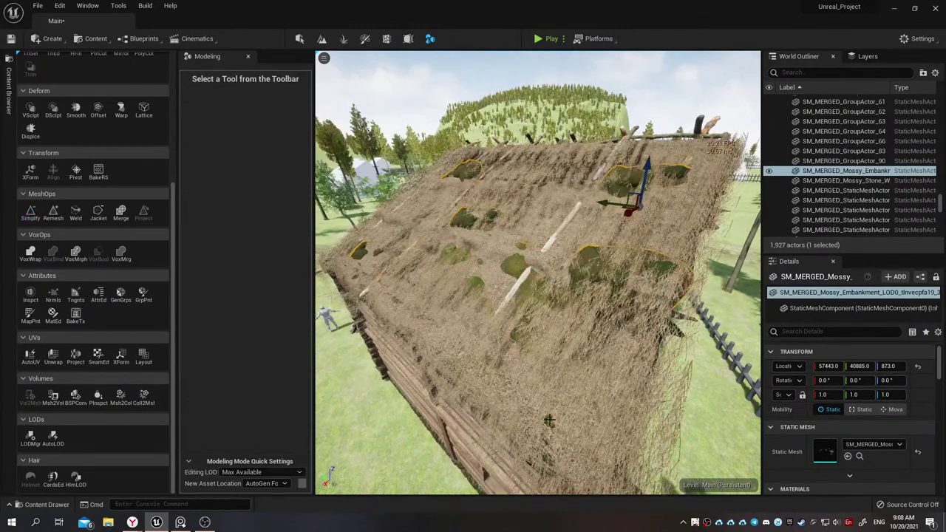
key(ctrl+b)
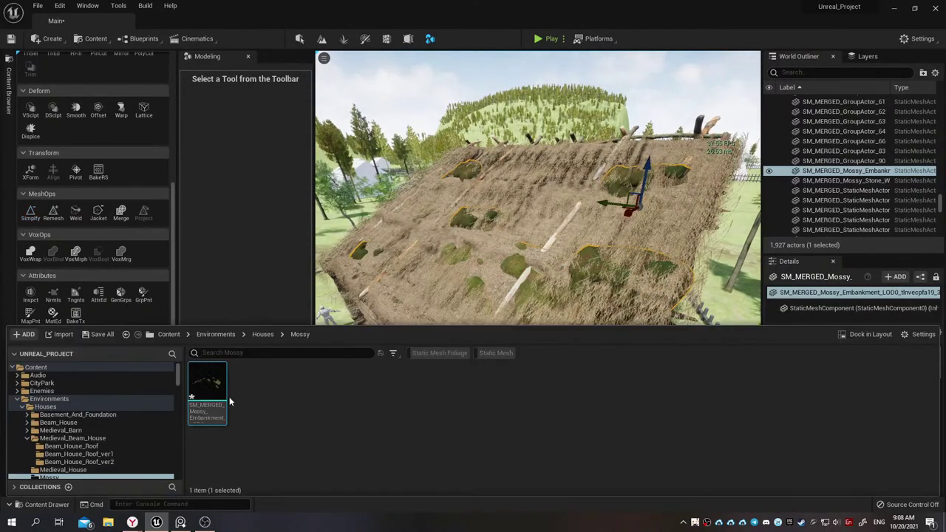
mouse_move(222, 392)
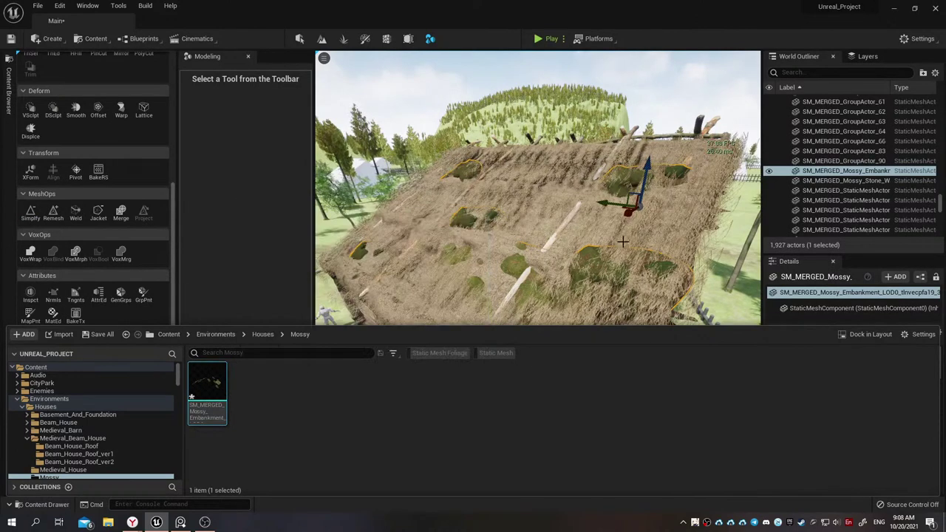
click(614, 205)
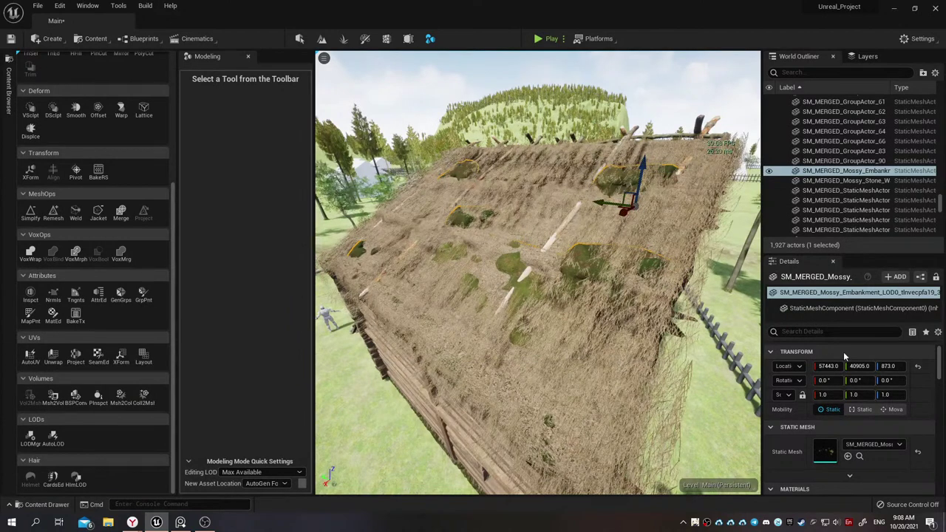
Adjust the mesh's Location to 57469, 40893, 877, checking the fit against the roof and walls
click(888, 366)
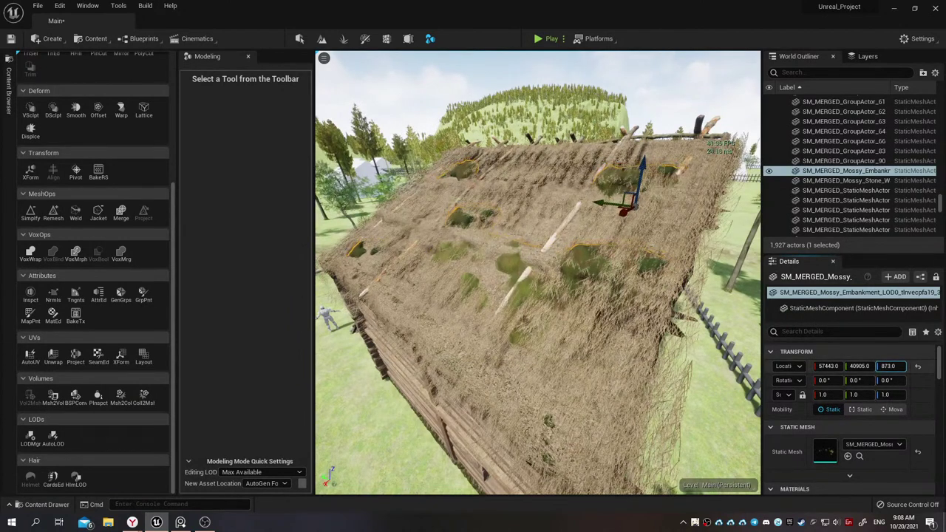
drag(888, 366, 879, 366)
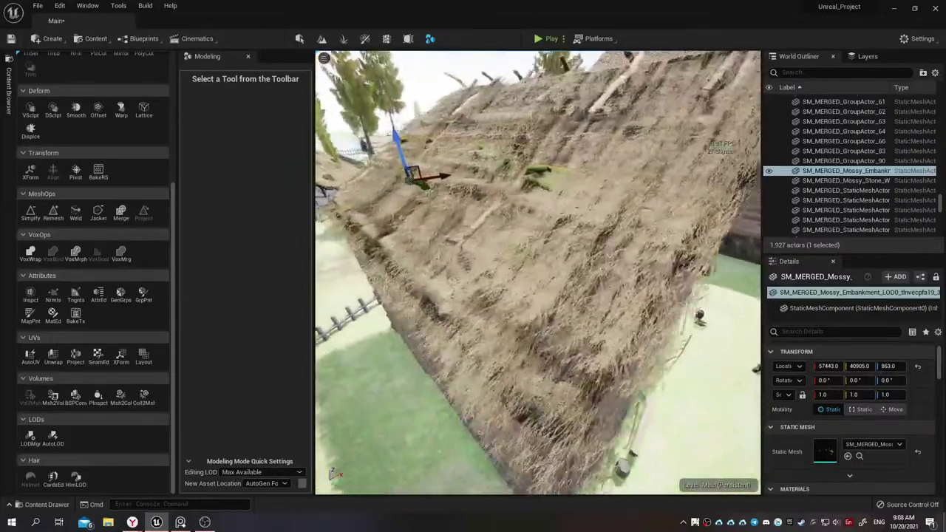
key(w)
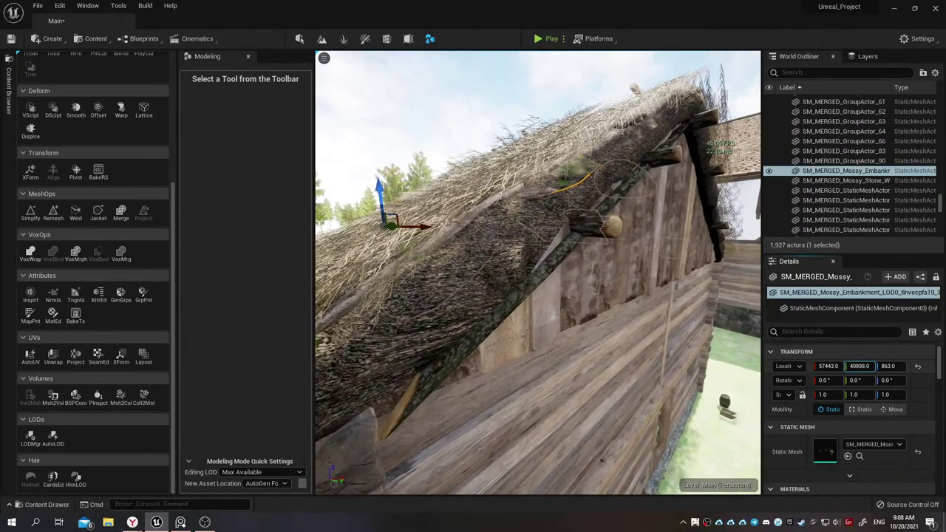
key(w)
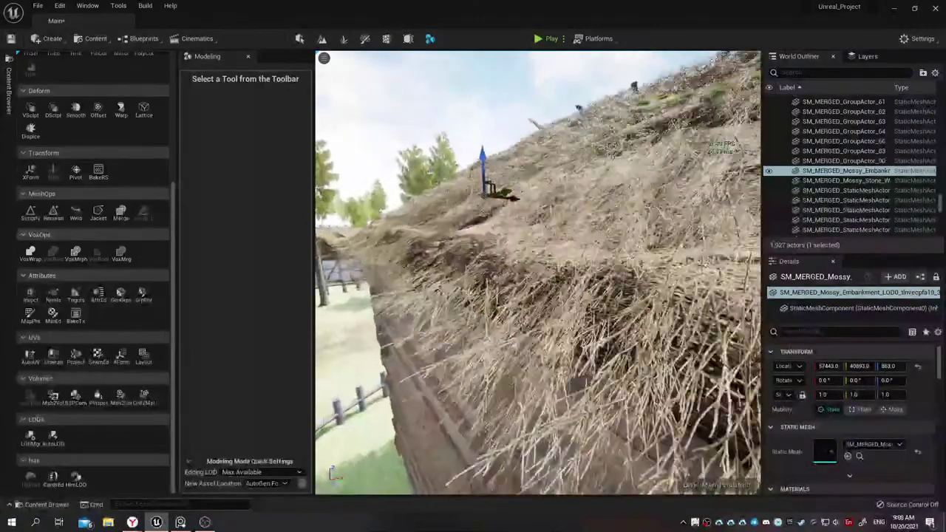
key(s)
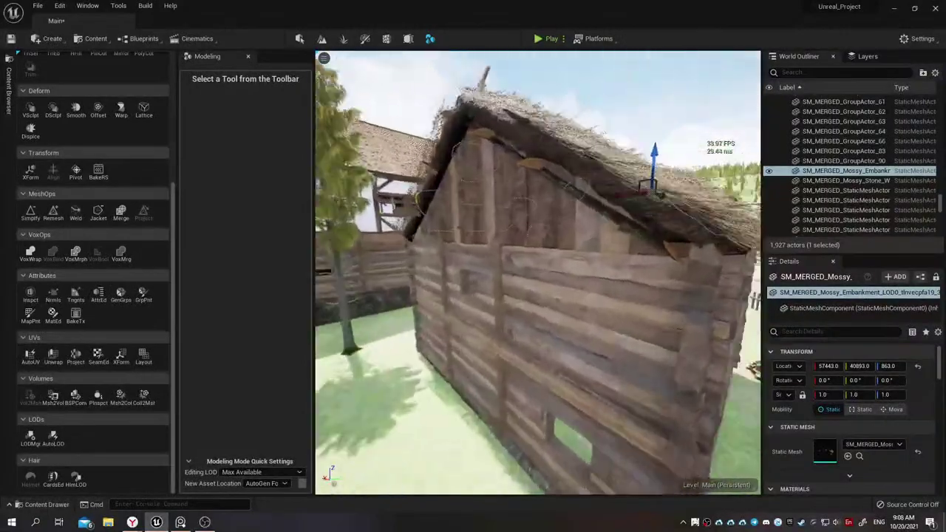
right_drag(538, 274, 518, 311)
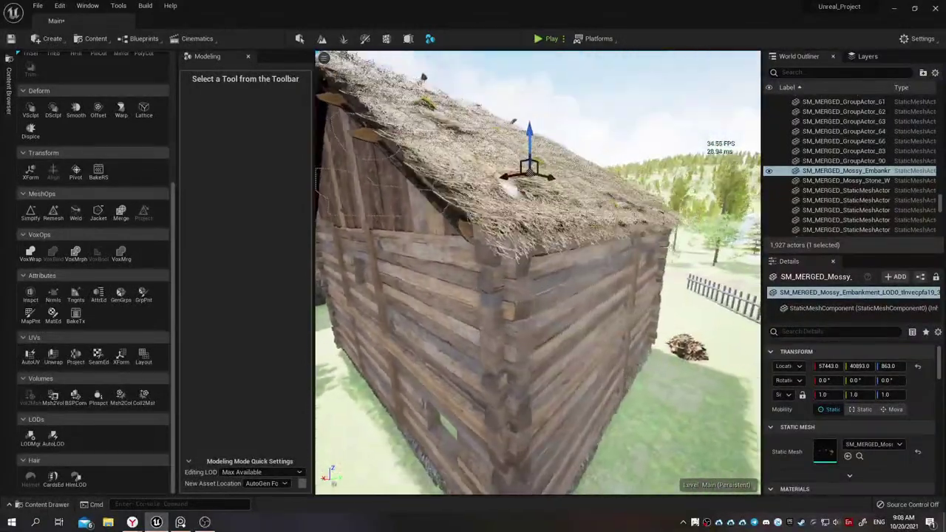
key(w)
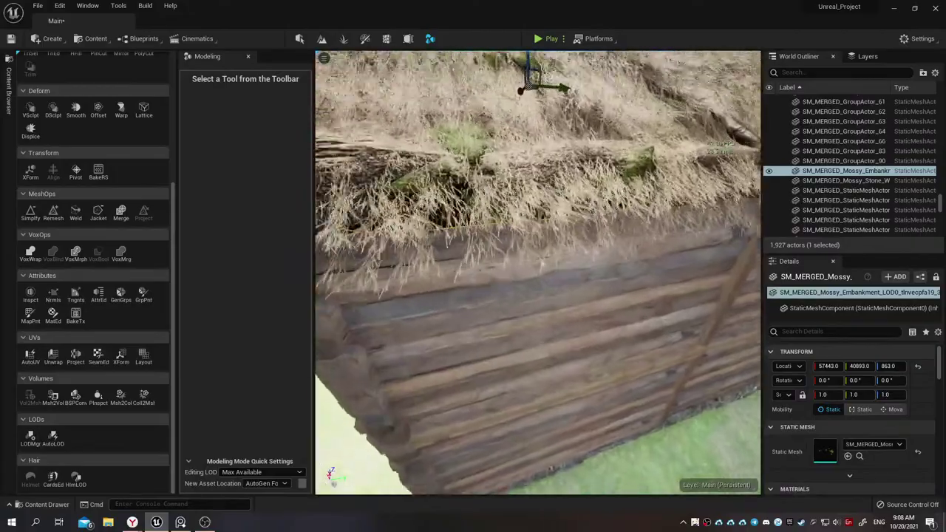
key(w)
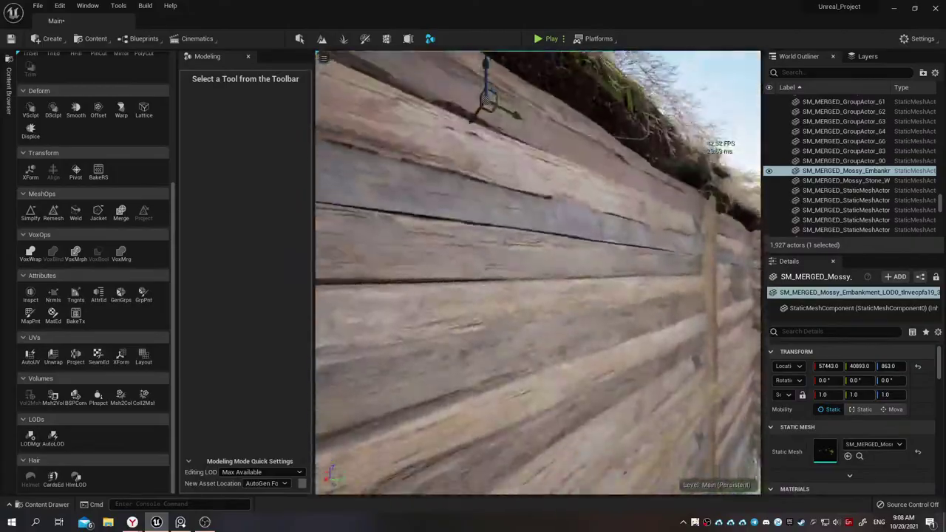
key(s)
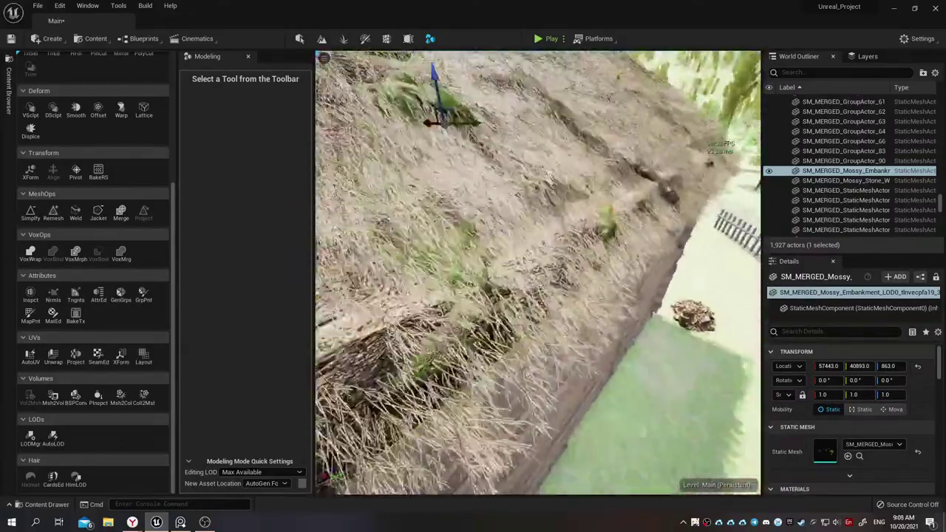
key(s)
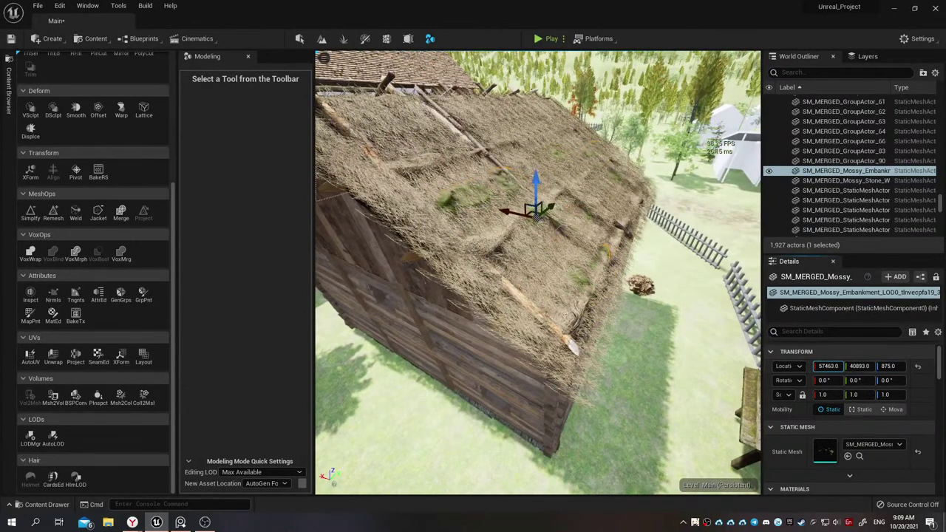
key(w)
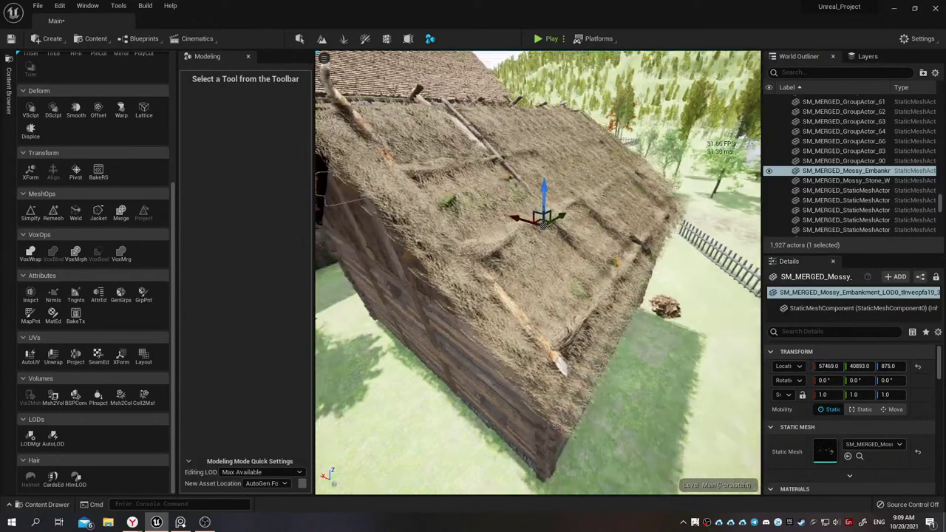
key(w)
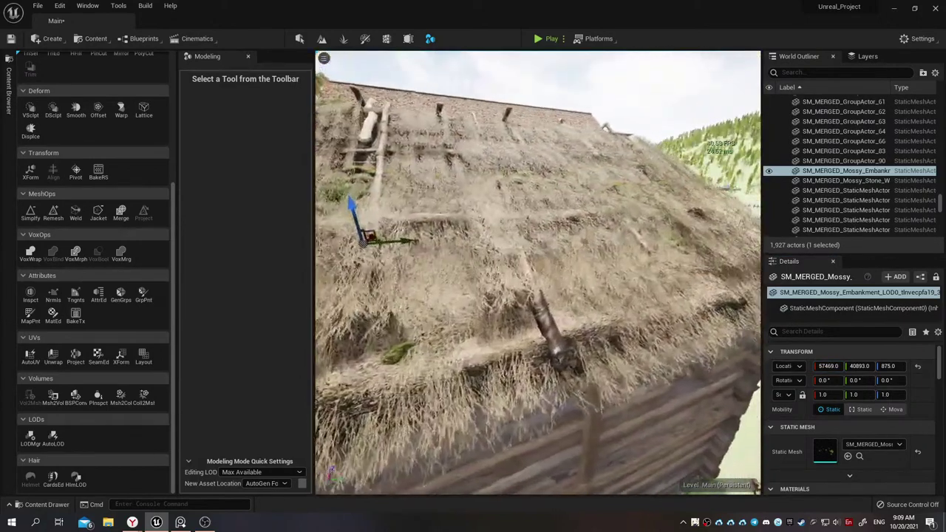
key(s)
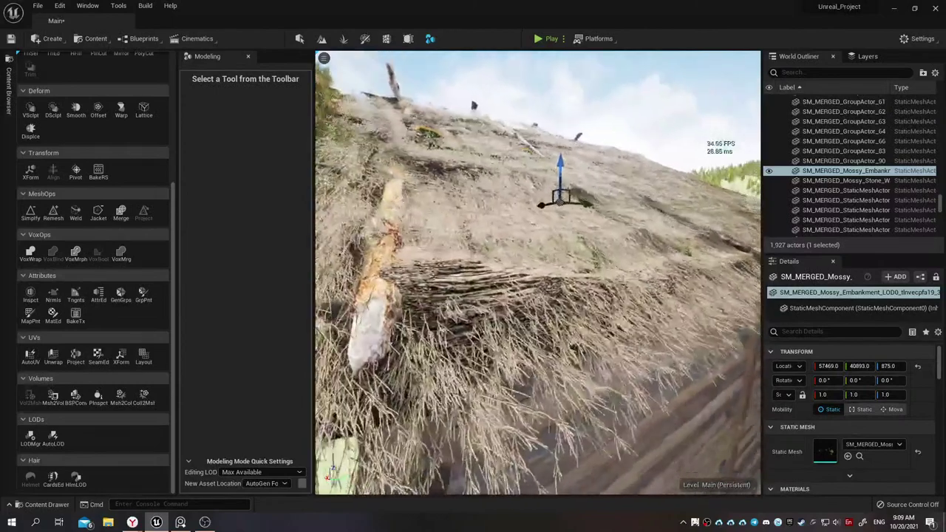
key(w)
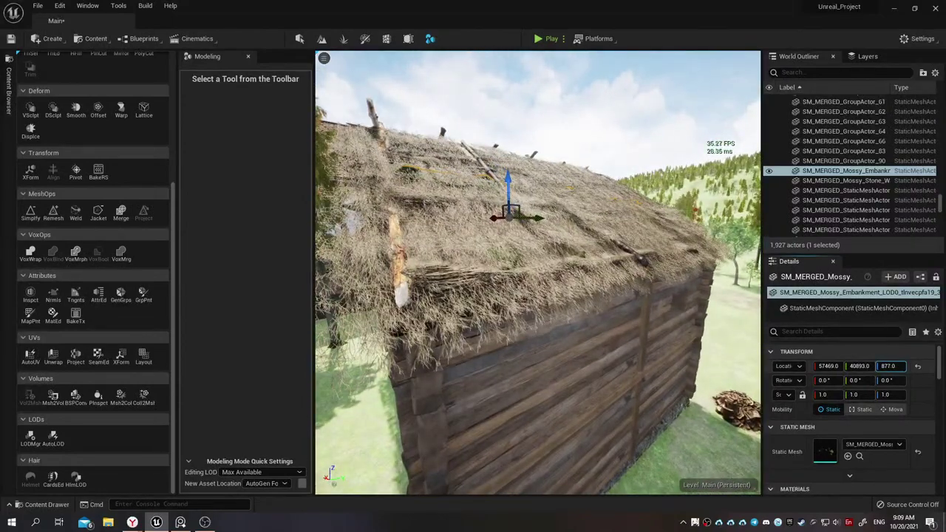
Orbit and fly around the roof to inspect how the mossy mesh fits
mouse_move(681, 316)
right_down()
mouse_move(426, 333)
mouse_move(414, 326)
mouse_move(399, 348)
mouse_move(595, 254)
right_up()
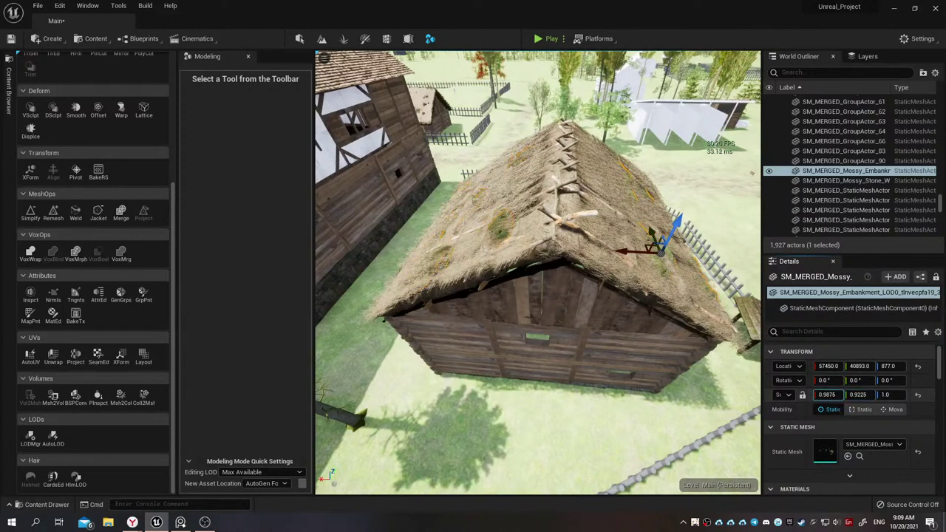
right_drag(538, 272, 510, 236)
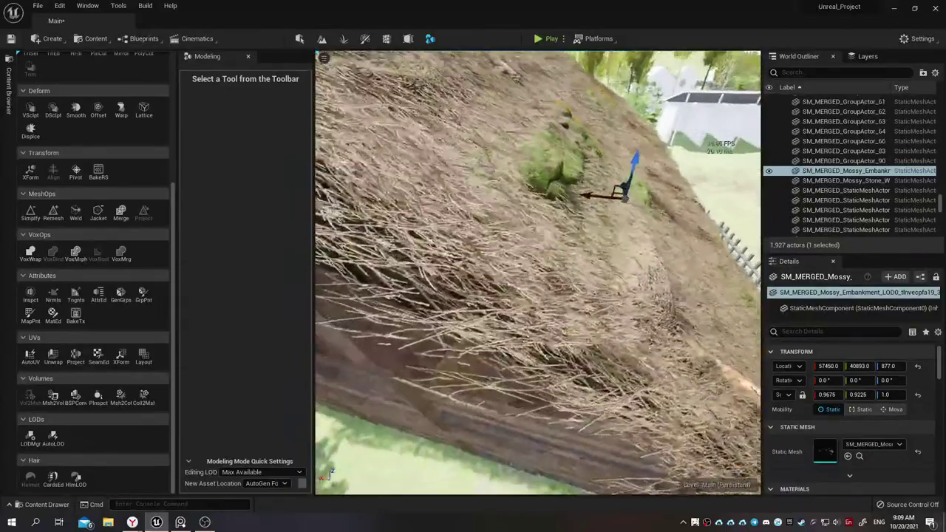
right_drag(752, 372, 752, 372)
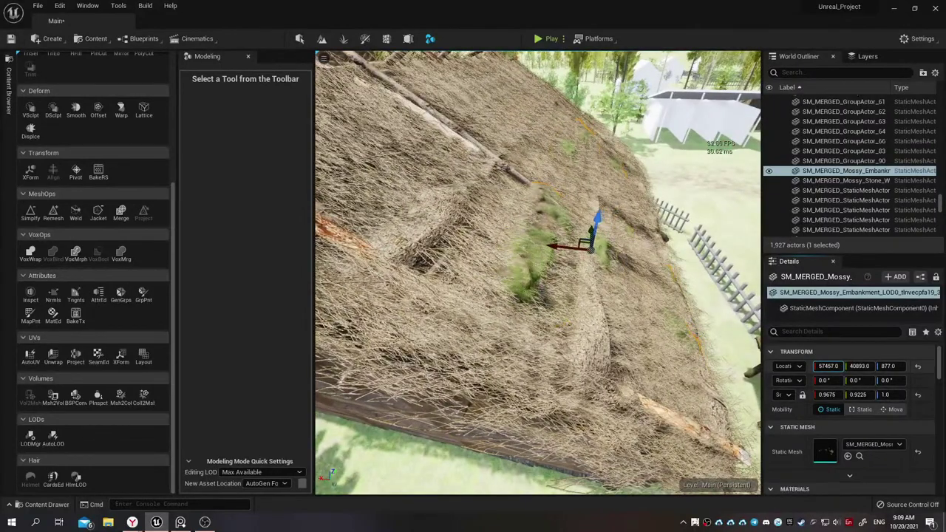
right_drag(654, 334, 654, 334)
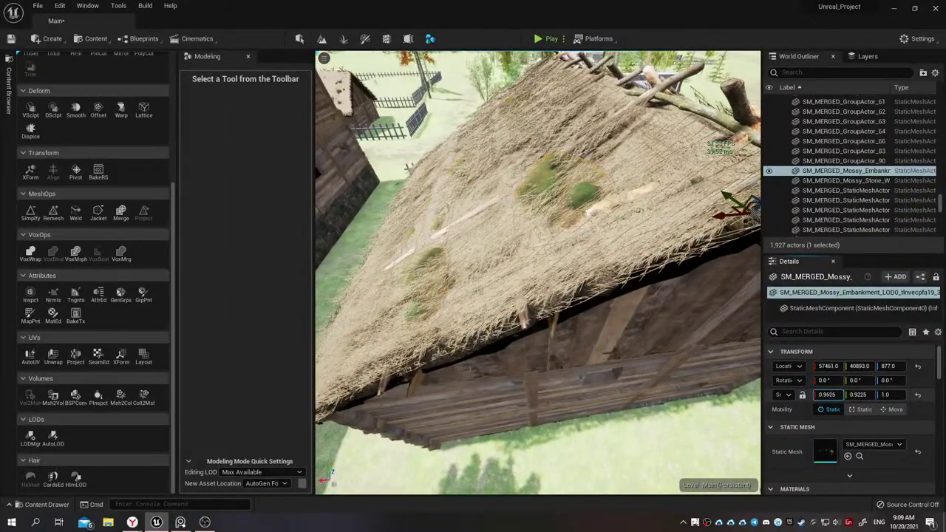
right_drag(734, 375, 711, 392)
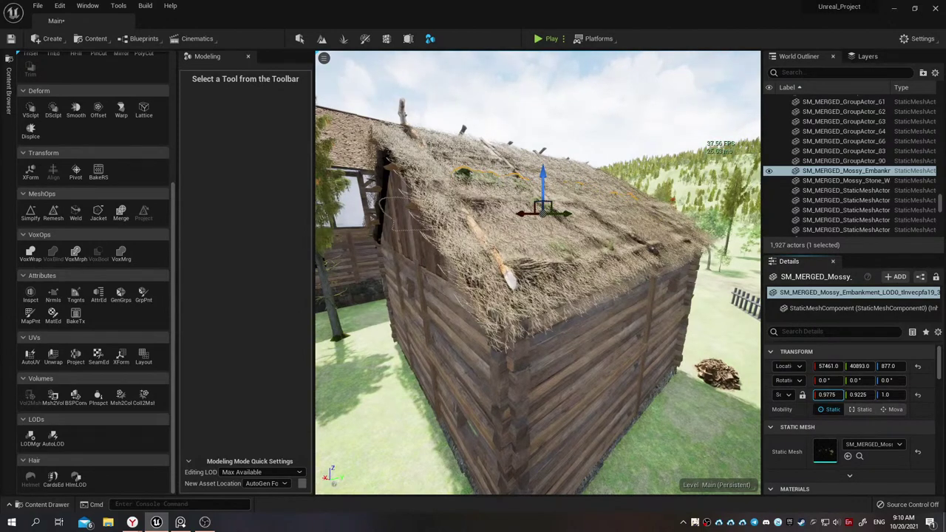
mouse_move(527, 344)
right_down()
mouse_move(510, 311)
mouse_move(518, 332)
mouse_move(510, 325)
right_up()
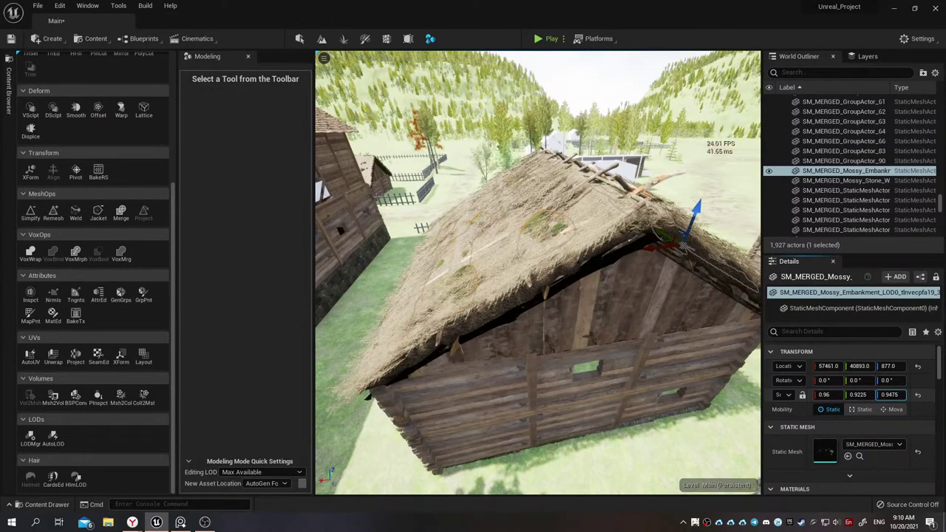
mouse_move(510, 326)
right_down()
mouse_move(518, 351)
mouse_move(521, 337)
right_up()
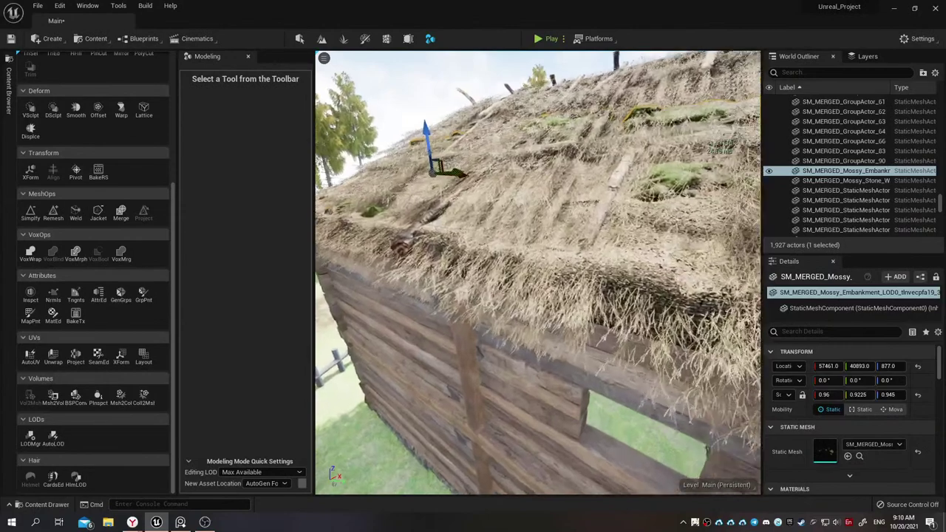
right_drag(522, 336, 609, 324)
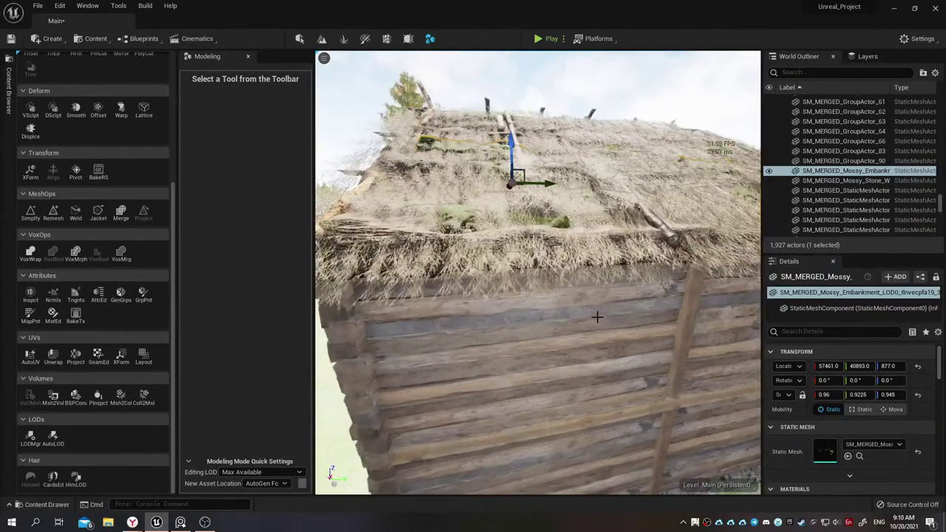
Multi-select the thatch roof items and roof tree branches together
ctrl+click(470, 258)
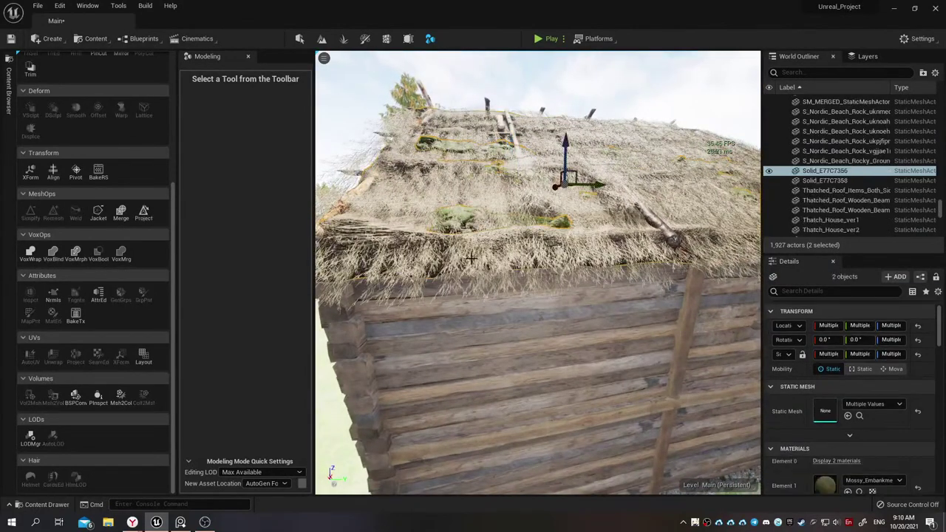
ctrl+click(500, 253)
mouse_move(684, 220)
right_down()
mouse_move(618, 211)
mouse_move(611, 235)
right_up()
ctrl+click(650, 221)
Add the roof wood debris to the selection and hide the selected thatched roof pieces
ctrl+click(617, 222)
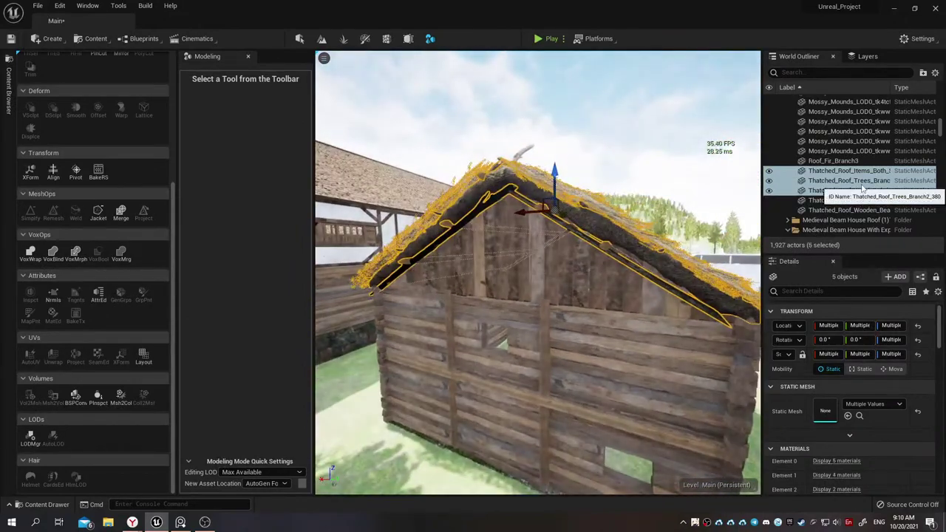
click(769, 190)
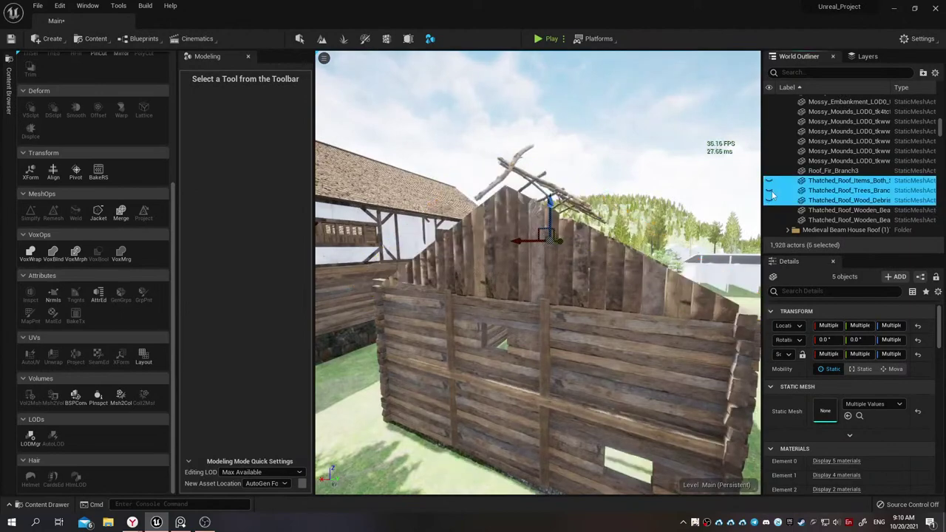
right_drag(539, 296, 540, 296)
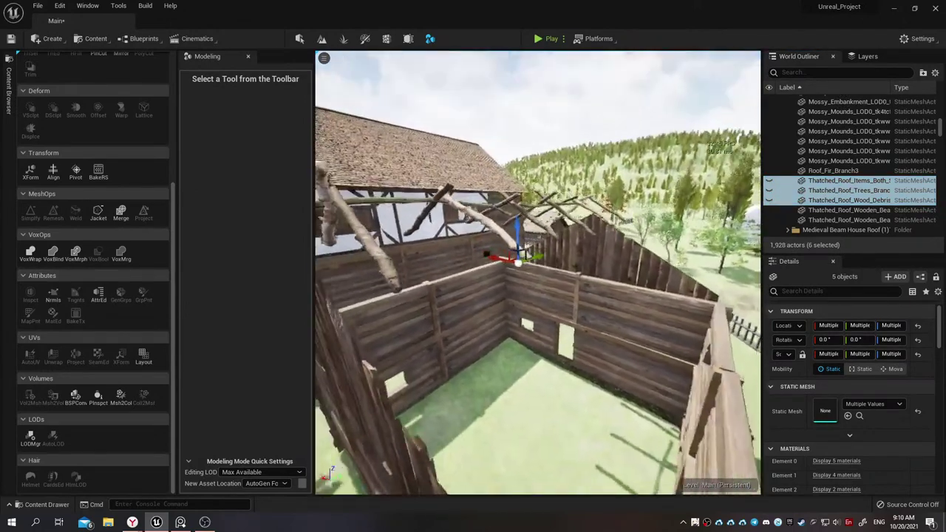
Select the Roof_Fir_Branch3 mesh and locate its asset in the Content Browser
right_drag(488, 263, 488, 262)
click(488, 262)
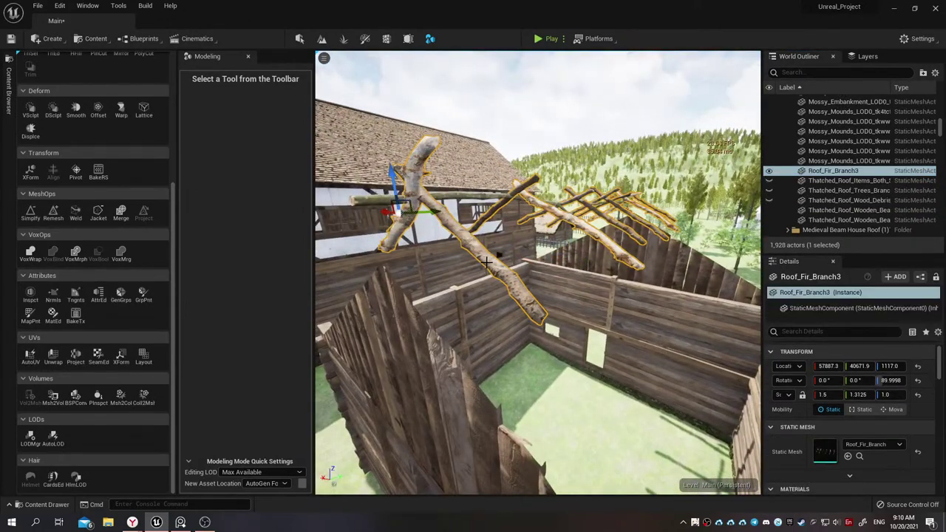
key(ctrl+b)
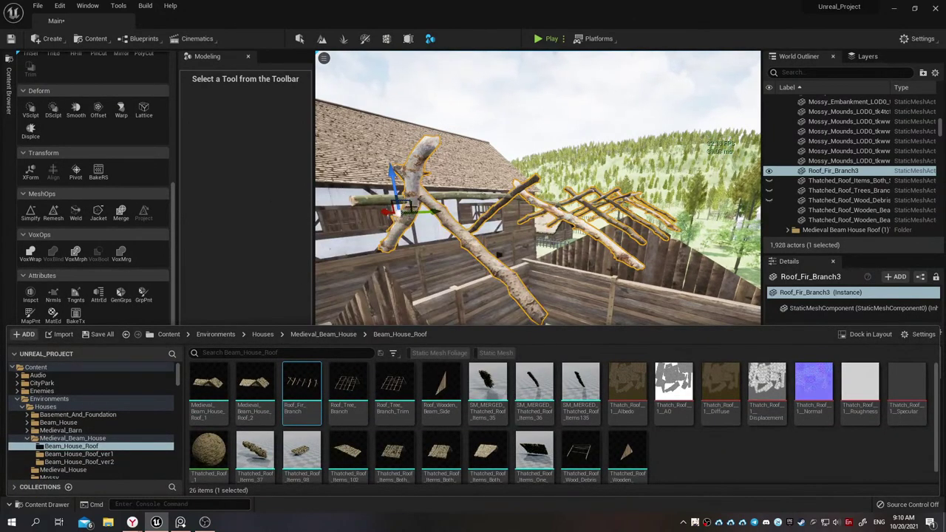
right_drag(488, 262, 488, 262)
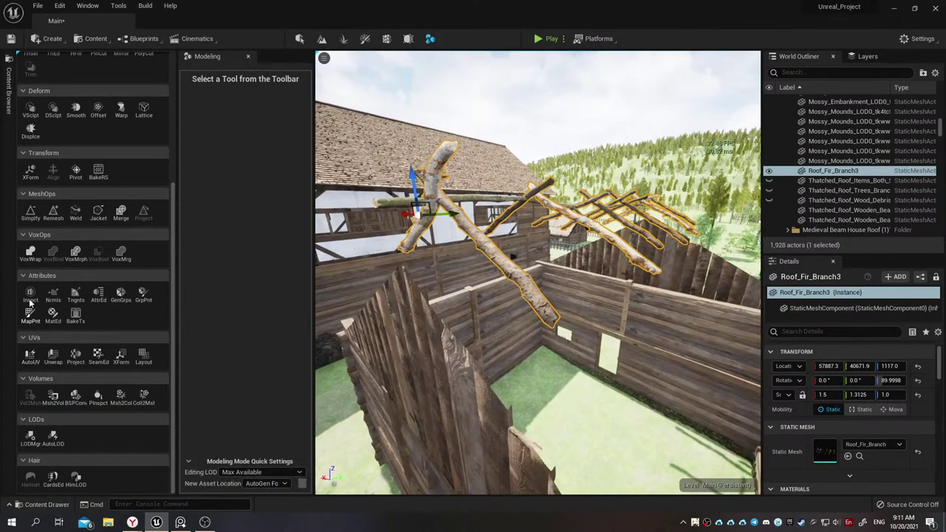
Simplify Roof_Fir_Branch3 by target percentage to about 2,456 triangles and accept
click(30, 212)
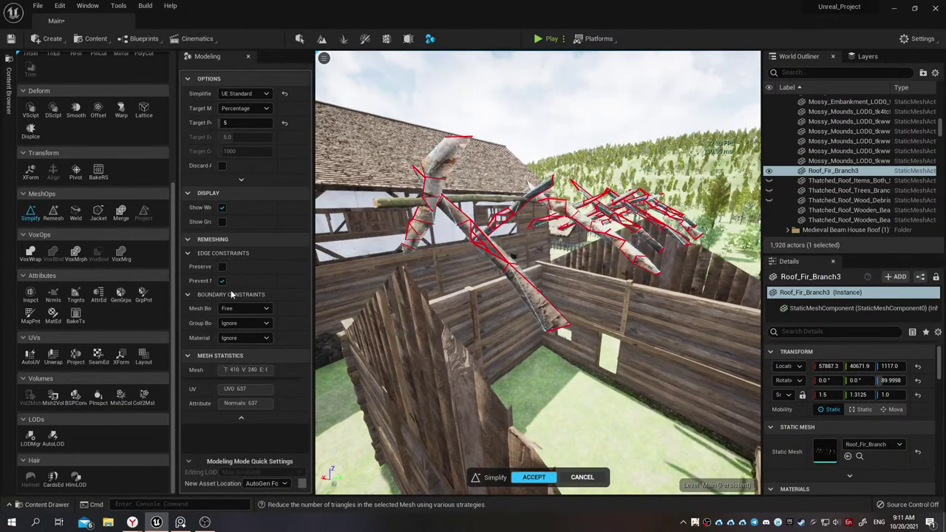
click(246, 123)
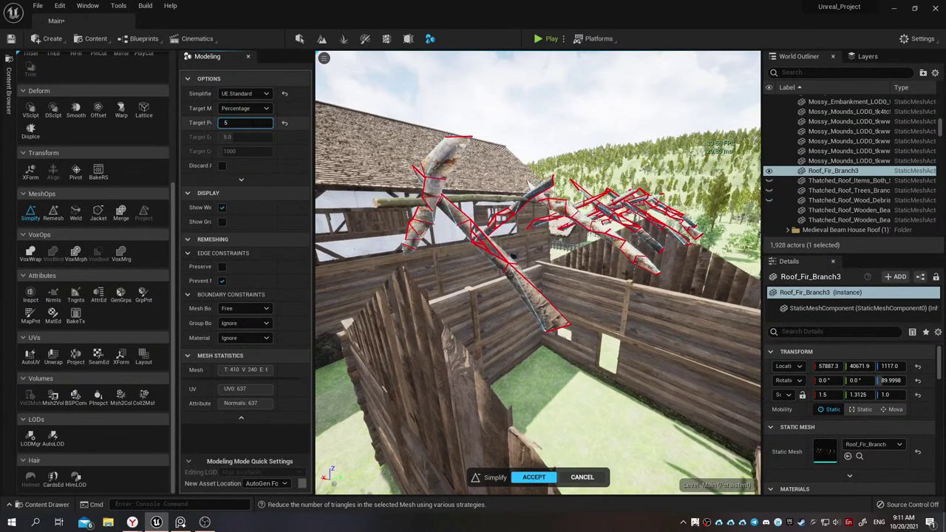
text(30)
key(Return)
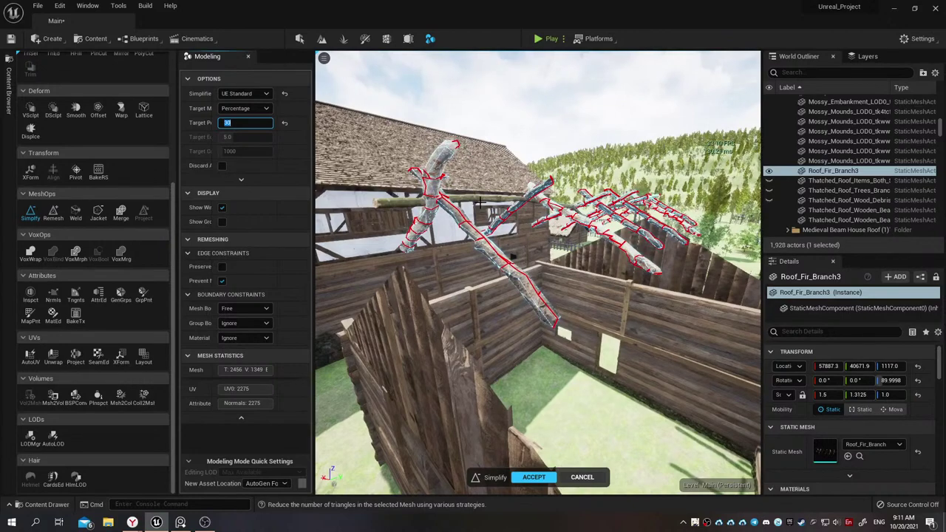
click(533, 477)
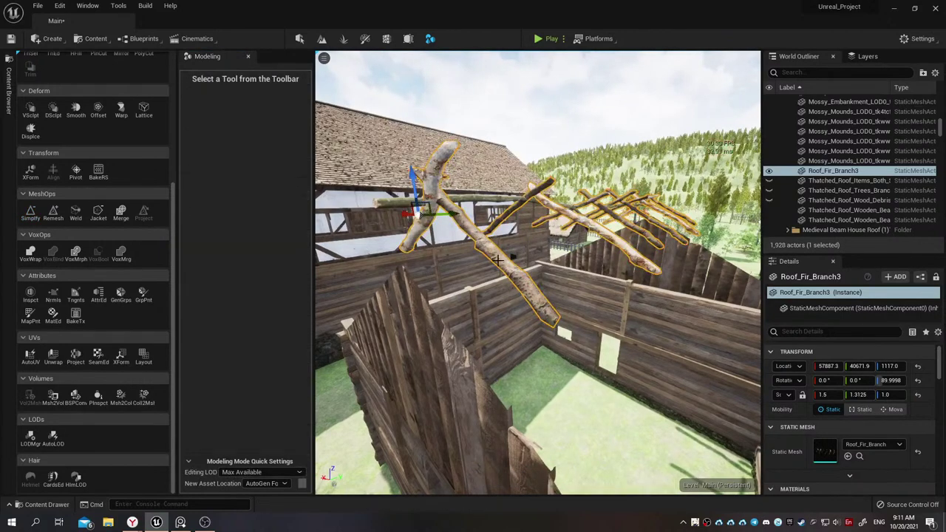
Select the Fir_Branch actors, frame the horizontal branch beam and locate its mesh asset
click(481, 200)
key(f)
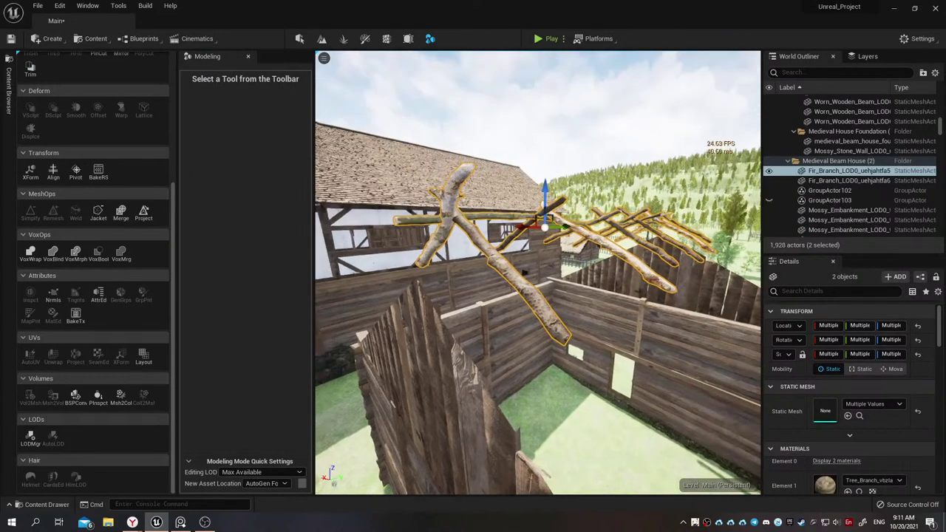
click(483, 216)
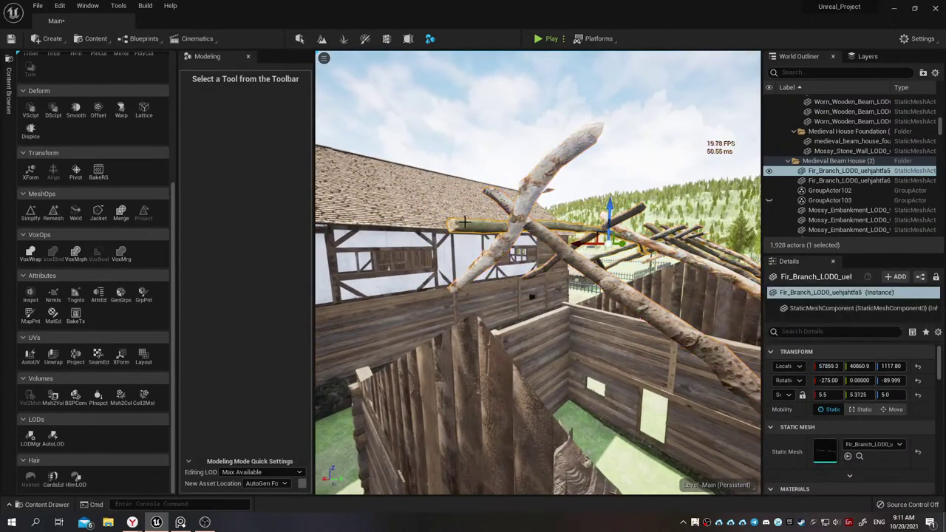
mouse_move(484, 215)
right_down()
mouse_move(518, 222)
mouse_move(485, 222)
right_up()
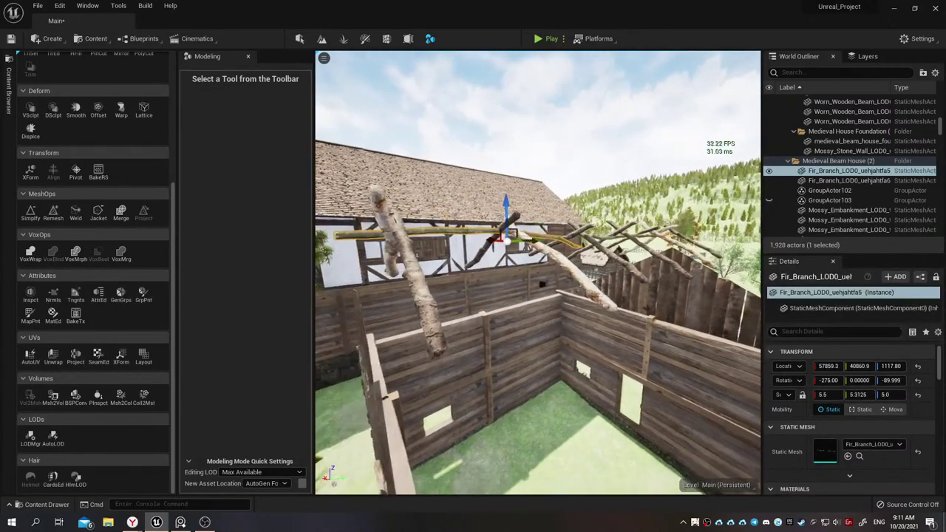
key(ctrl+b)
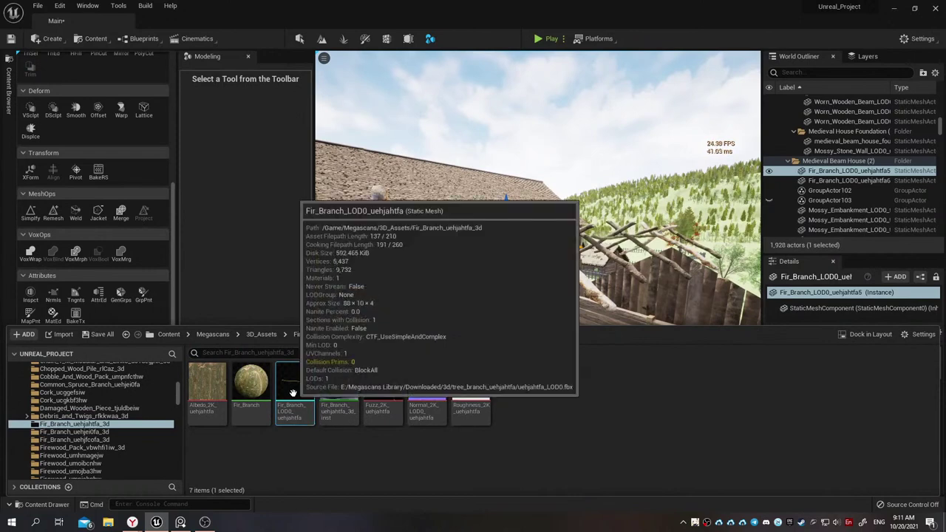
key(ctrl+space)
Add another fir branch and Roof_Fir_Branch3, then extend through Thatched_Roof_Wood_Debris
right_drag(572, 229, 571, 229)
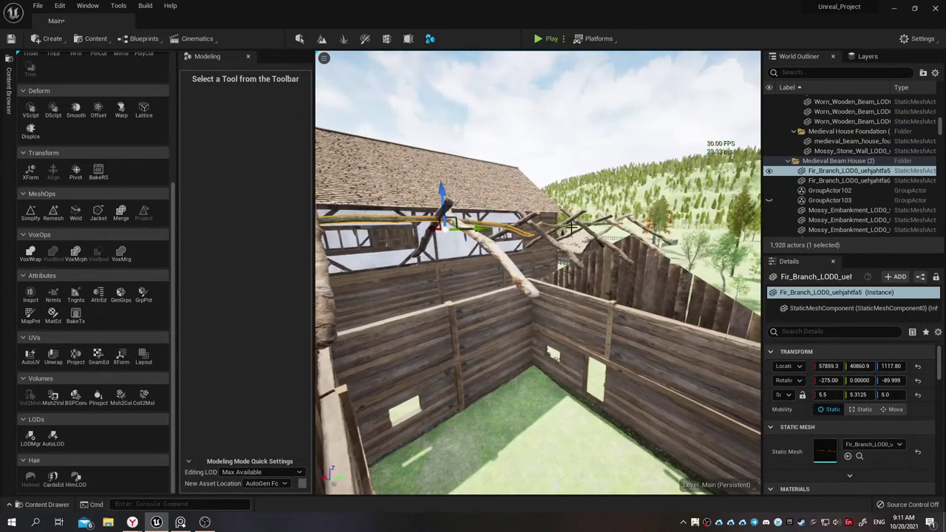
ctrl+click(571, 221)
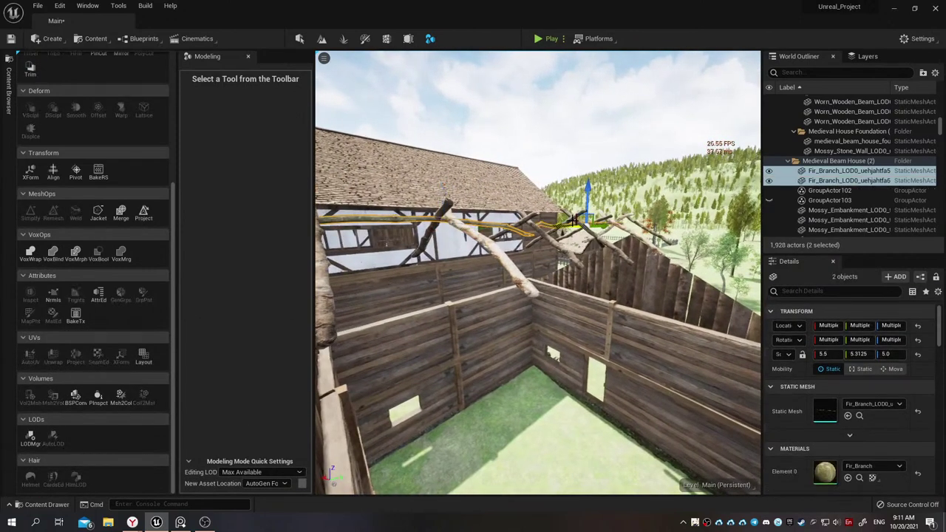
ctrl+click(503, 257)
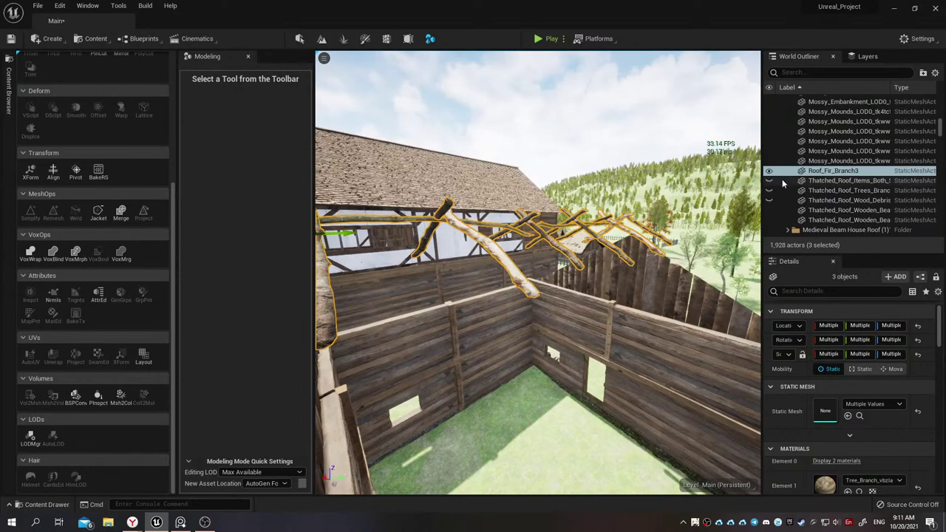
shift+click(784, 200)
Unhide the thatched roof pieces and frame the selected roof in view
key(ctrl+space)
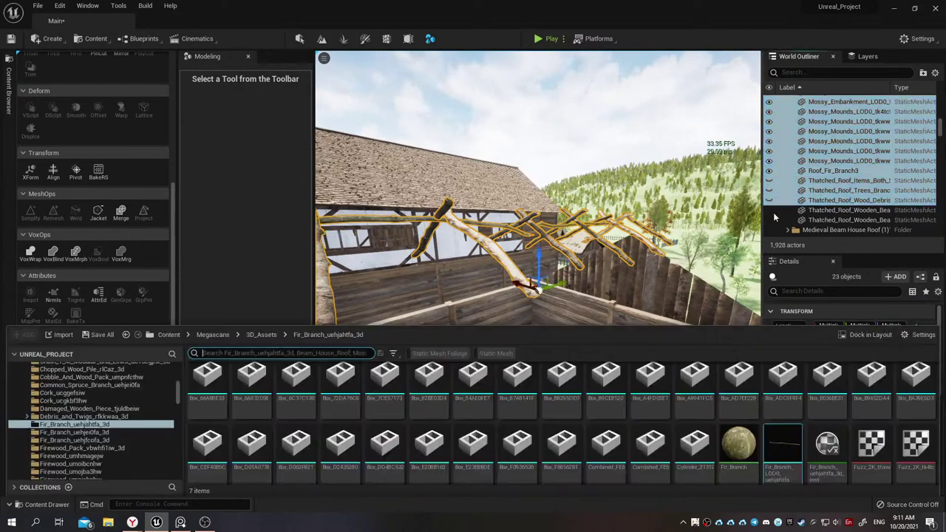
click(770, 180)
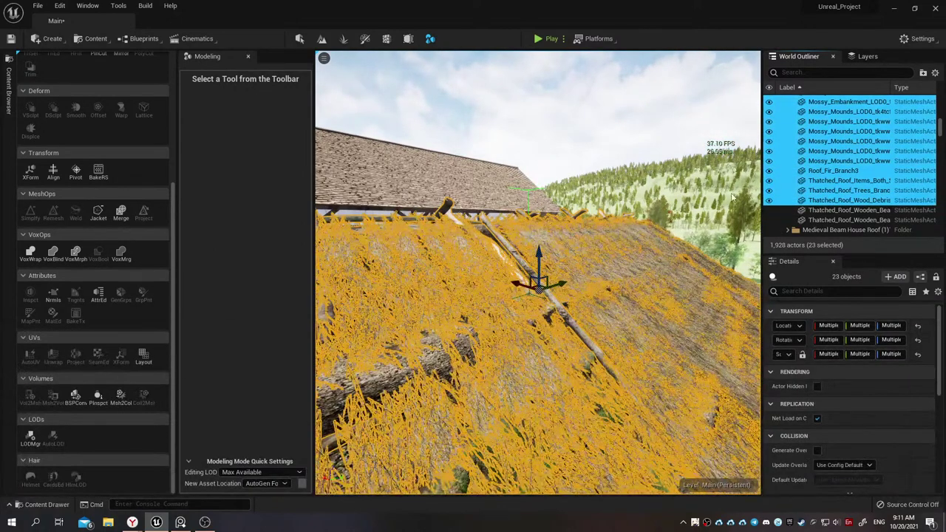
key(f)
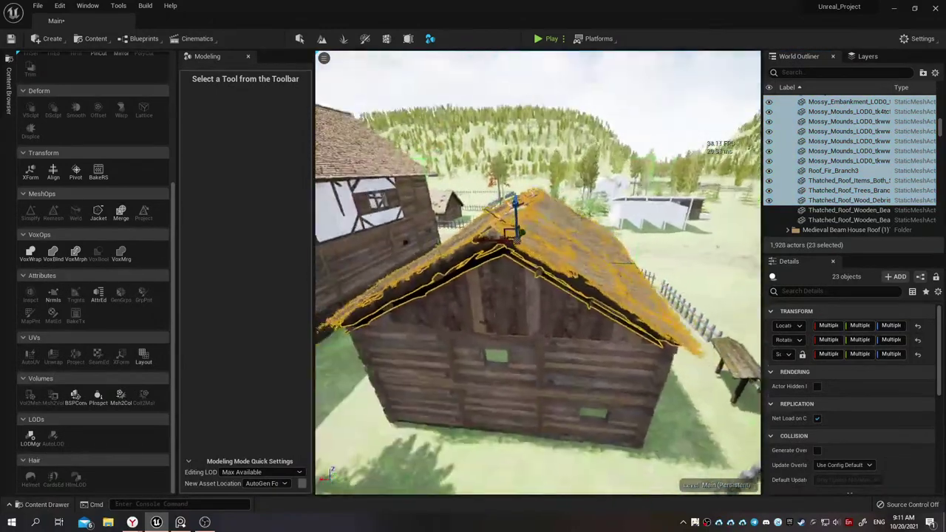
Save the Main map and all modified assets with Save All
right_click(752, 176)
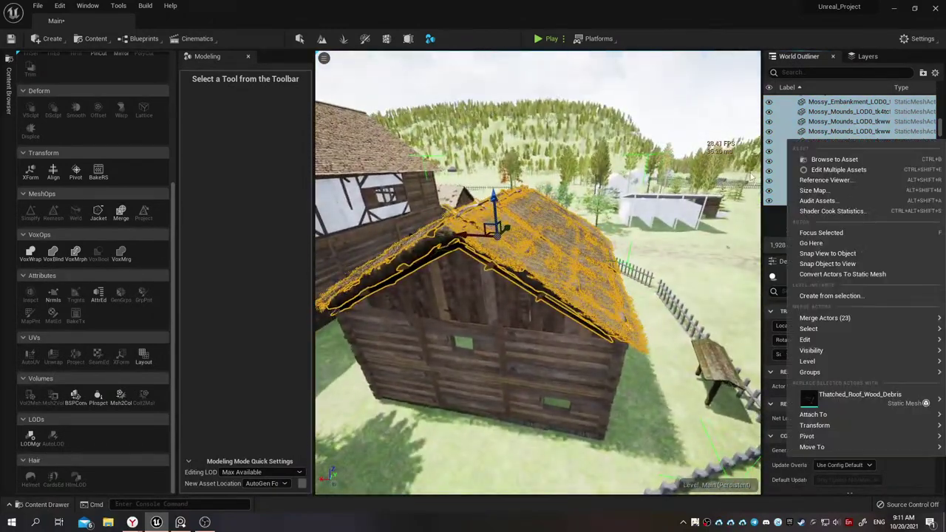
click(65, 500)
click(102, 334)
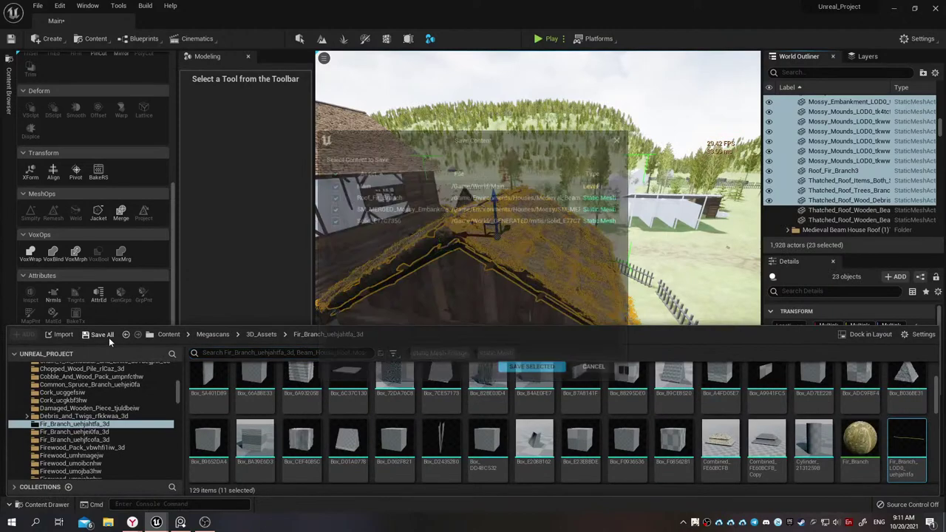
click(518, 369)
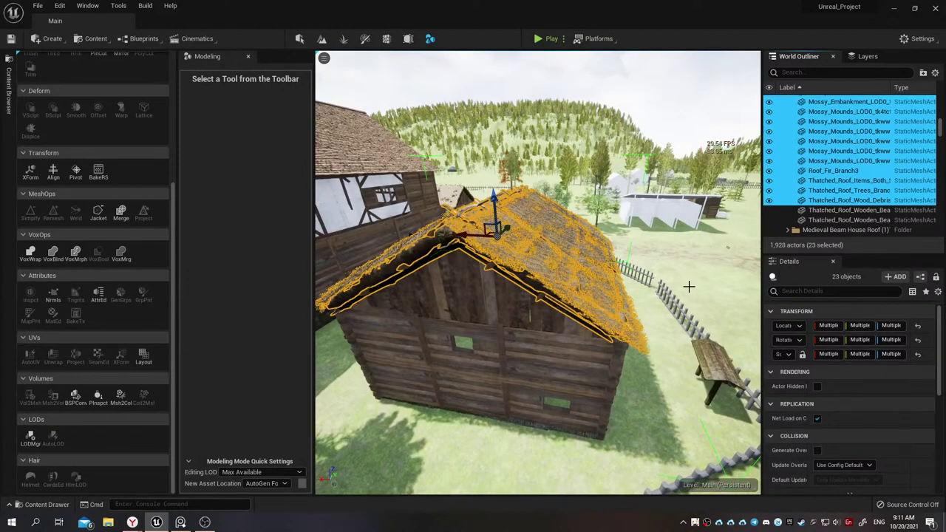
Merge the 23 selected roof actors into a single static mesh
right_click(838, 200)
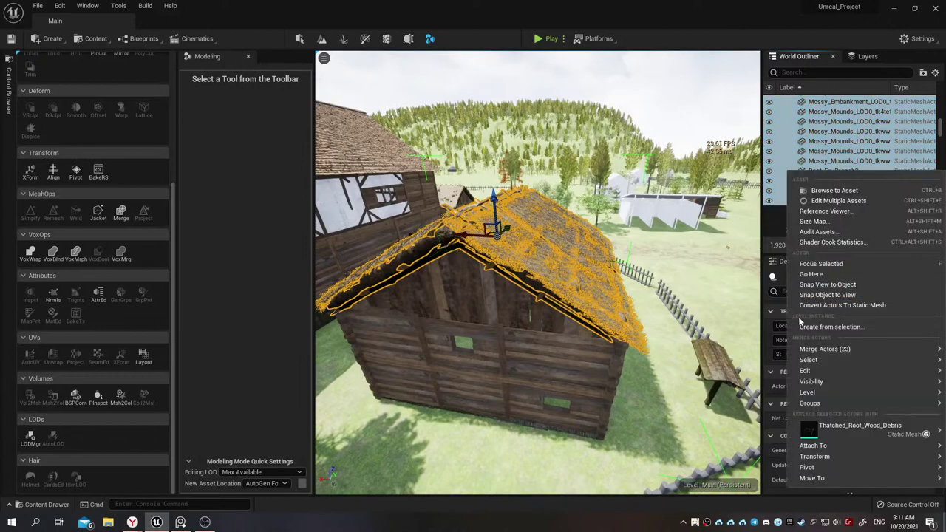
mouse_move(806, 349)
click(768, 353)
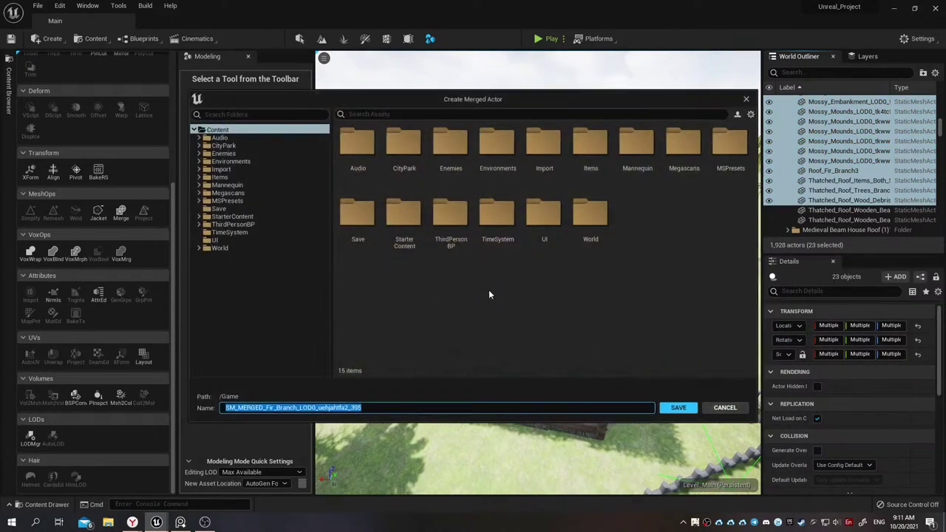
Save the merged mesh as Medieval_Two_Floor_House_Roof_ver1 in Environments/Houses/Two_Floor_House
double_click(506, 152)
double_click(358, 148)
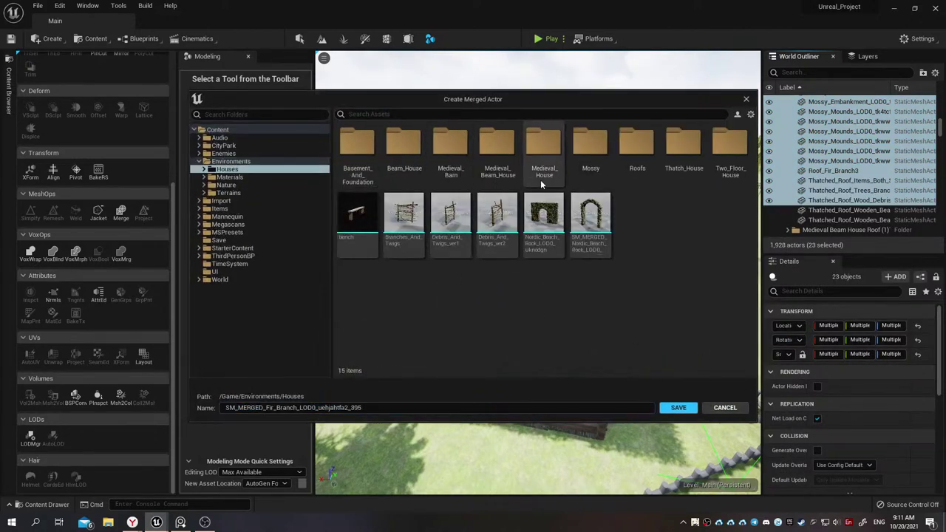
double_click(729, 161)
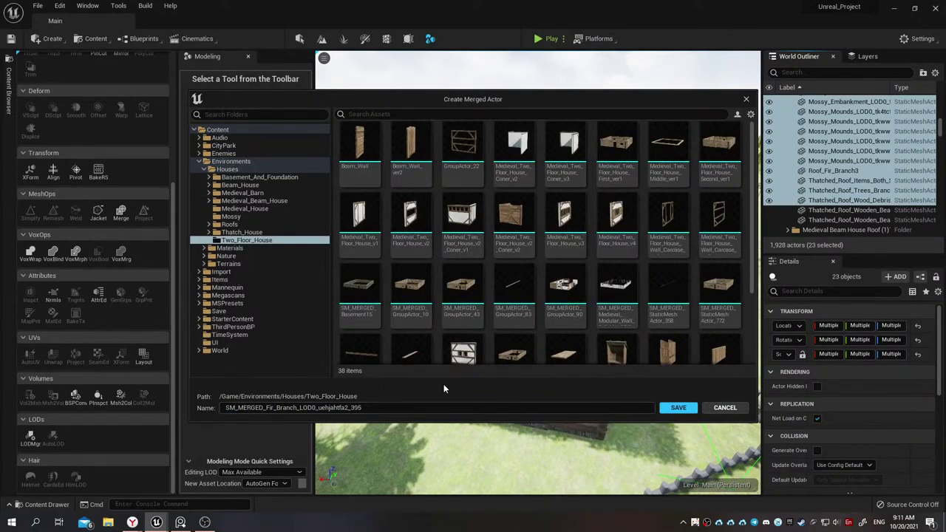
click(726, 178)
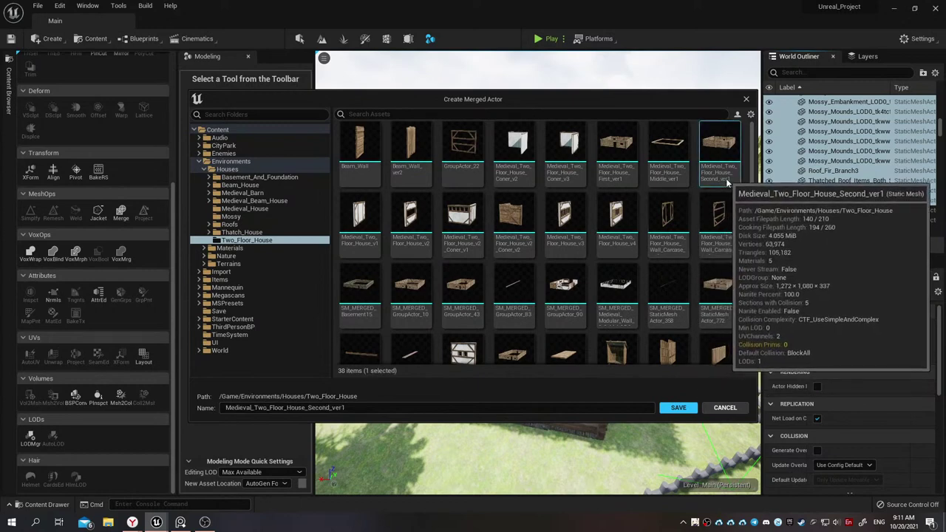
click(298, 408)
text(Roof)
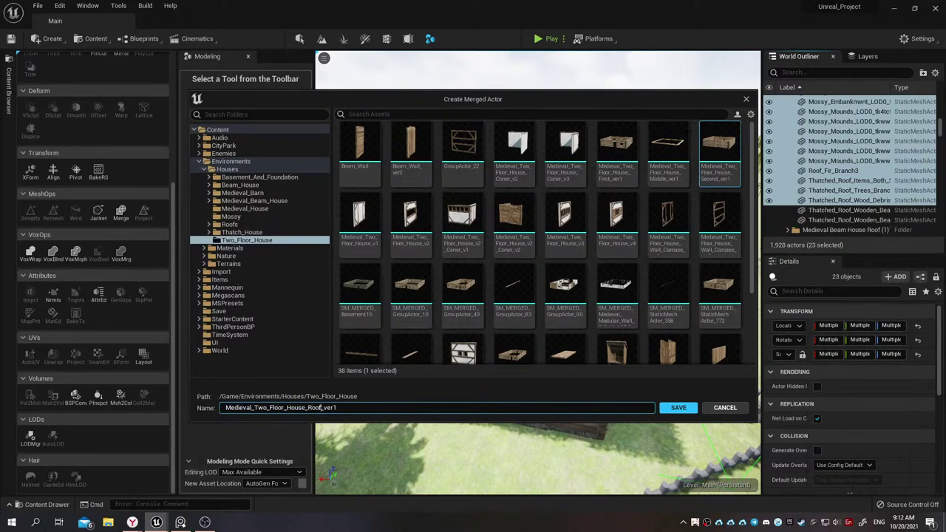
key(Return)
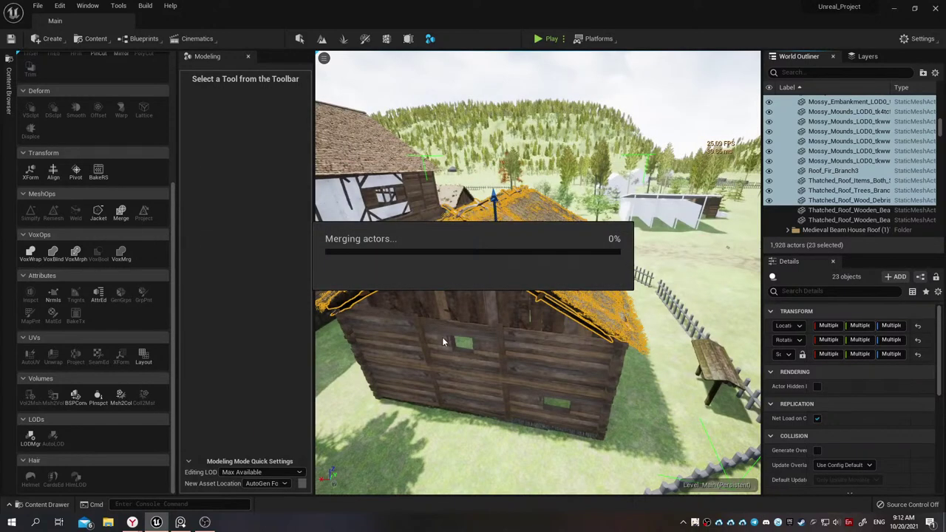
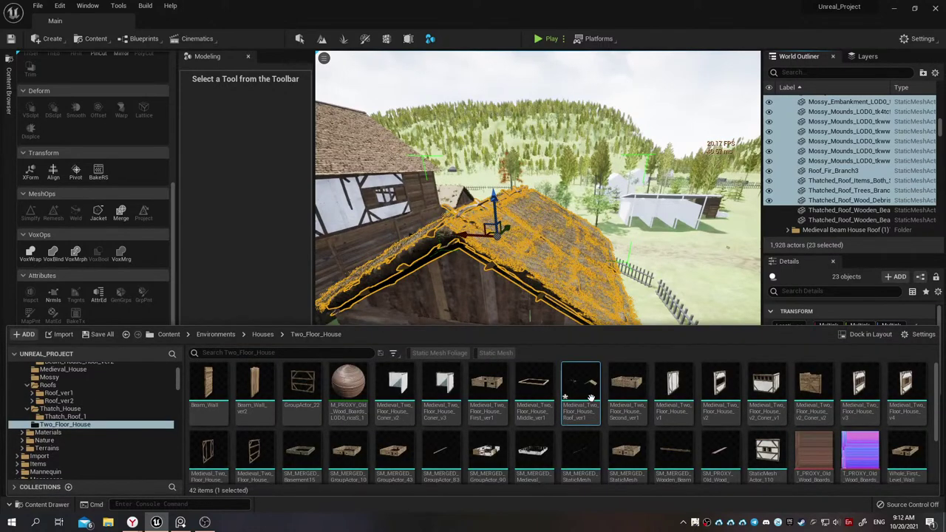
Deselect the mossy mound pieces so only the thatched roof pieces stay selected
mouse_move(590, 392)
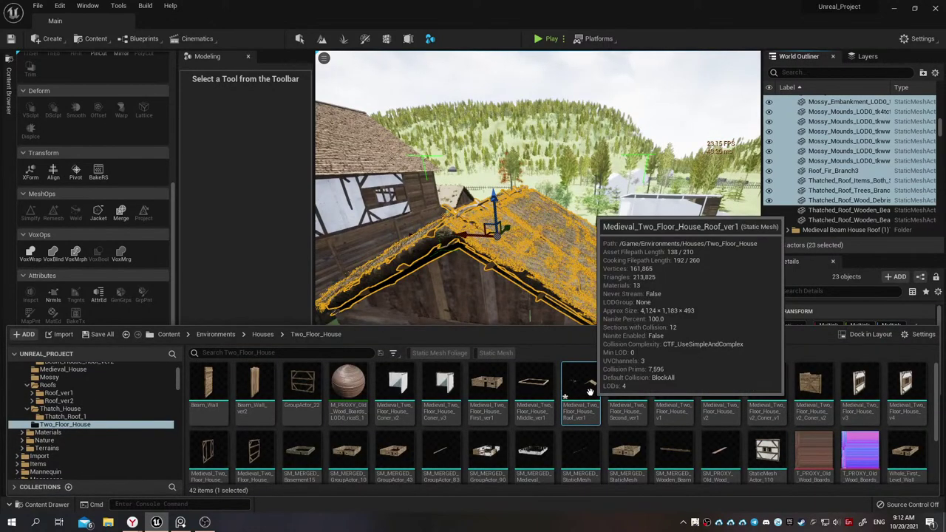
right_drag(518, 259, 532, 221)
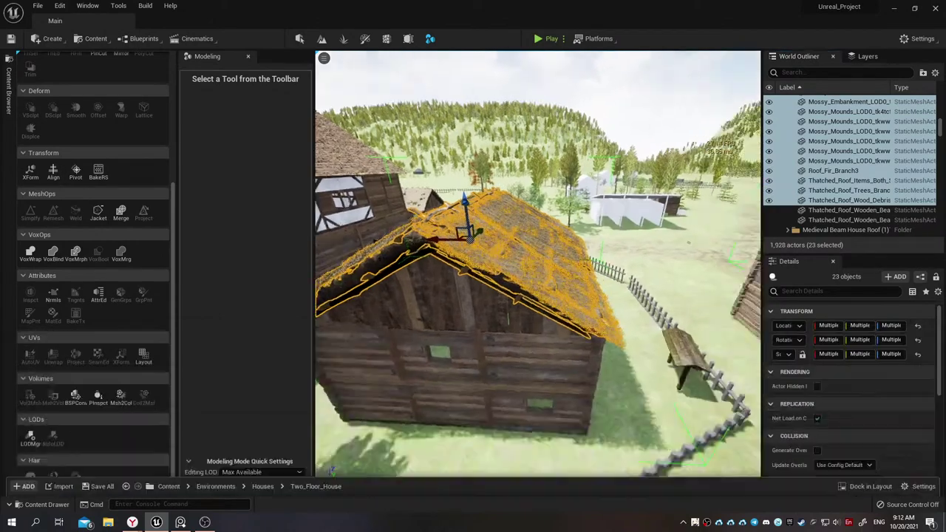
key(f)
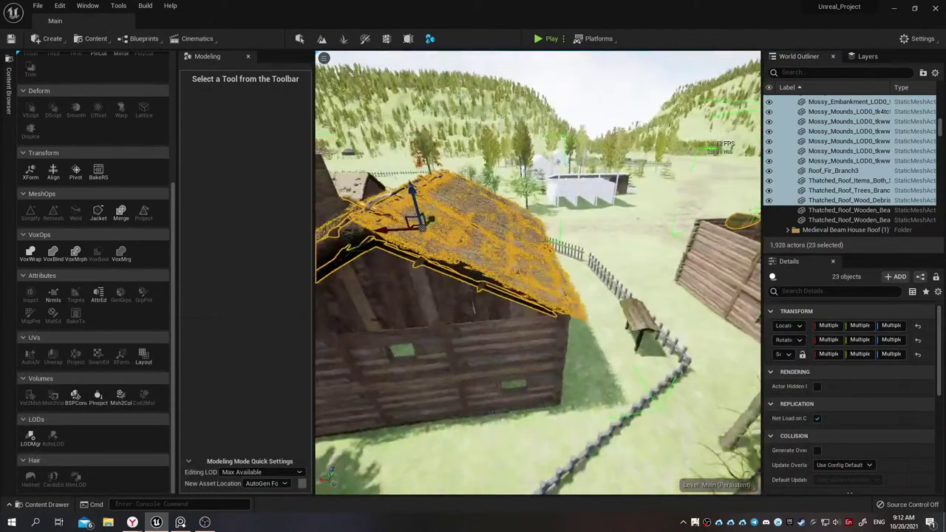
right_drag(698, 257, 632, 213)
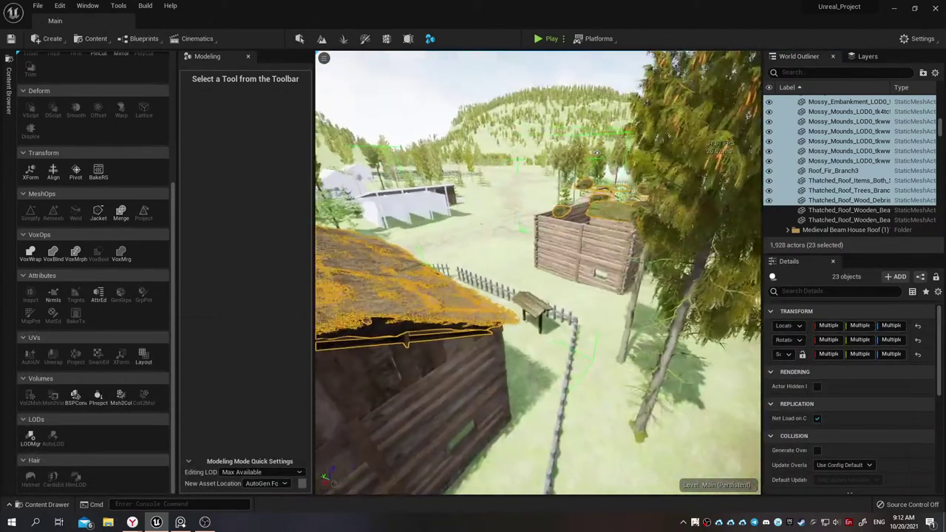
ctrl+click(613, 209)
mouse_move(610, 209)
right_down()
mouse_move(584, 214)
mouse_move(562, 244)
mouse_move(518, 251)
mouse_move(539, 244)
mouse_move(555, 281)
mouse_move(727, 201)
right_up()
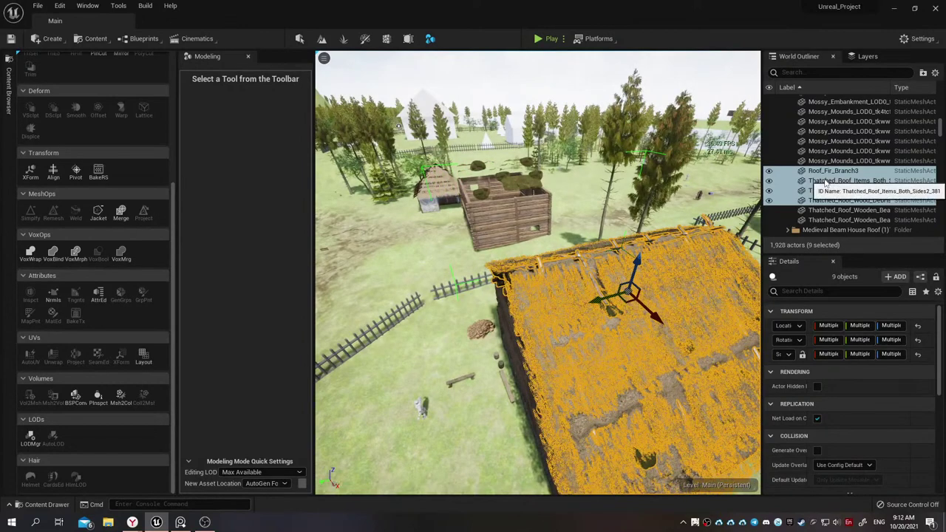
Merge the selected thatched roof pieces with Merge Actors into a single static mesh actor
scroll(826, 185, down, 1)
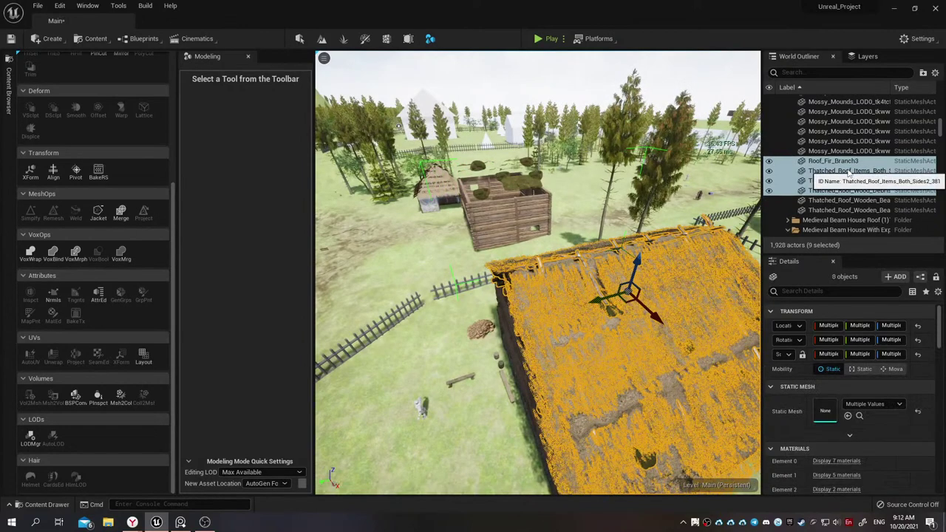
key(f)
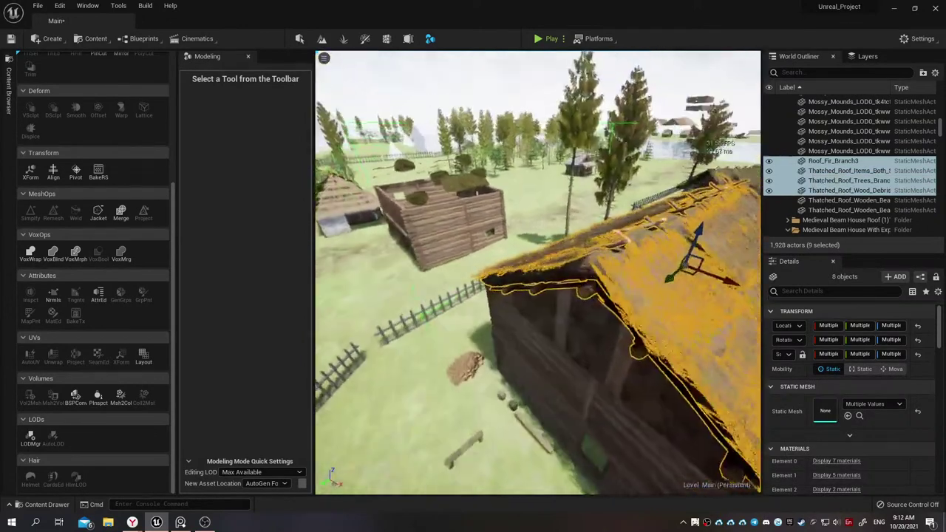
right_click(823, 179)
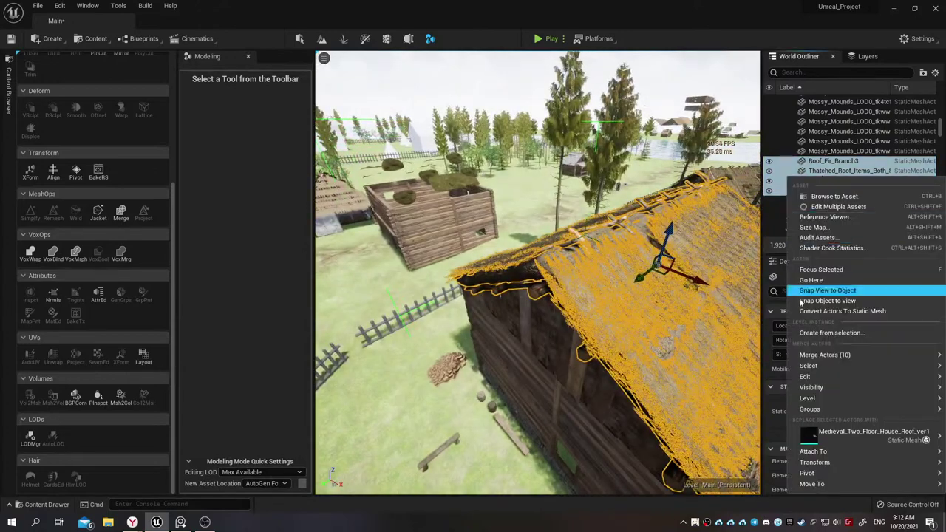
mouse_move(824, 354)
click(735, 359)
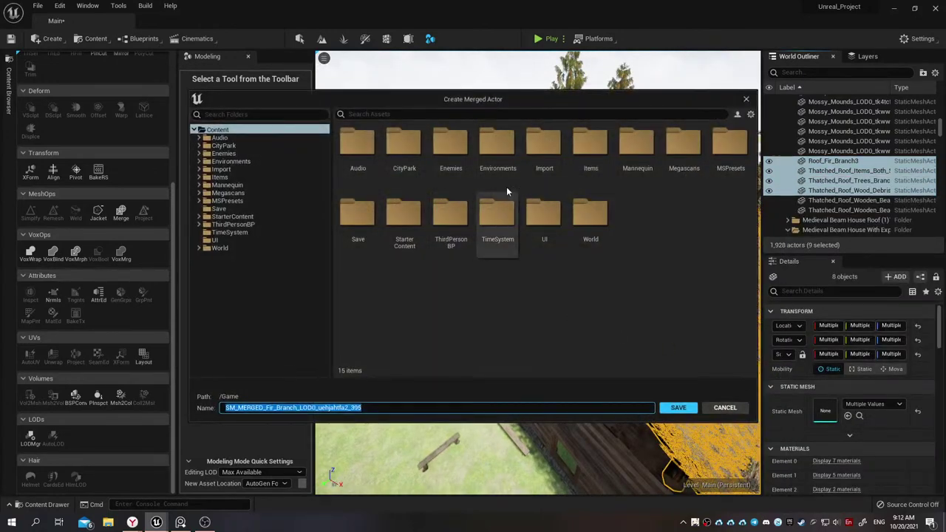
Save the merged mesh over Medieval_Two_Floor_House_Roof_ver1 in Environments/Houses/Two_Floor_House, confirming the replace
double_click(496, 152)
double_click(374, 147)
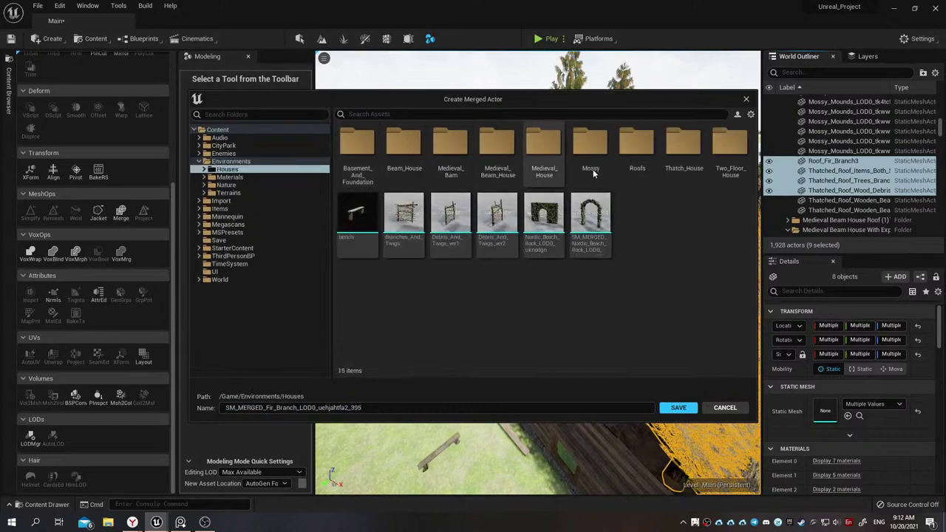
double_click(730, 145)
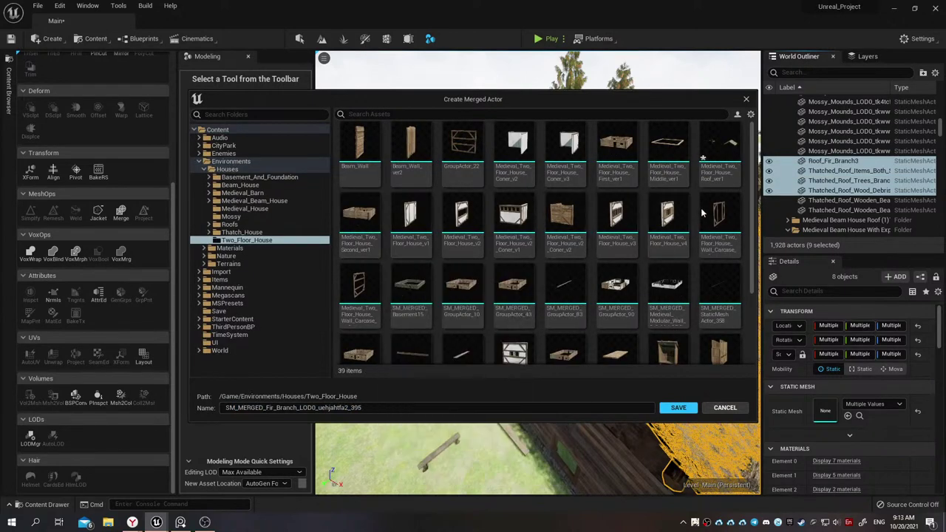
click(720, 144)
click(680, 411)
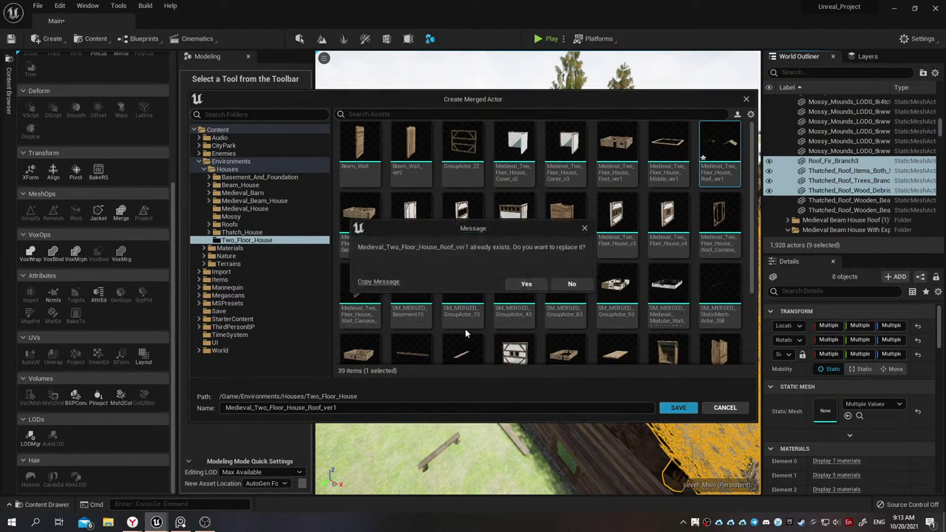
click(527, 285)
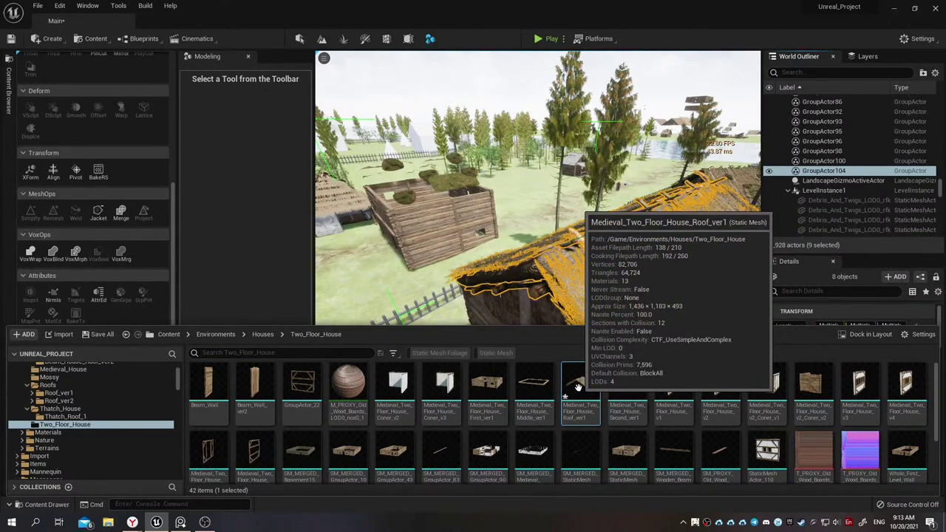
Shift the merged roof along Y to 57858, 40878, 1125, then select the nine original roof pieces
click(602, 293)
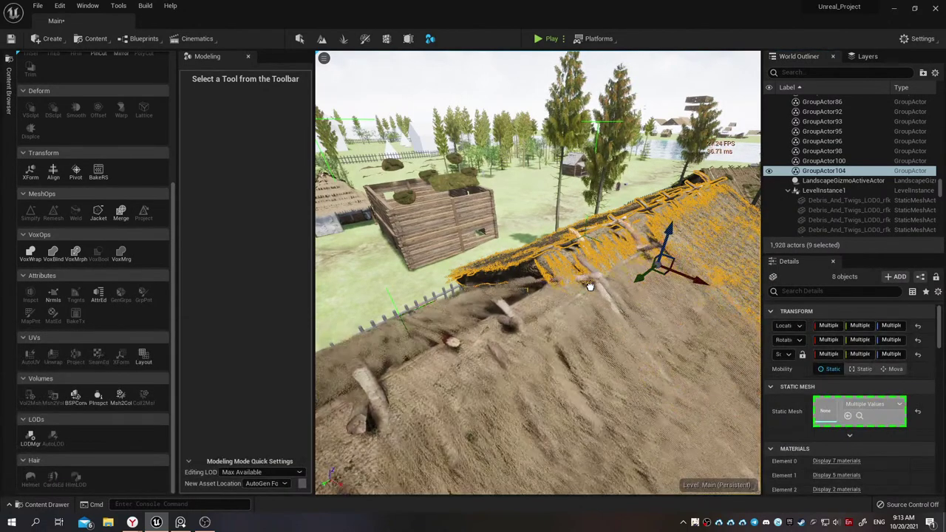
drag(575, 284, 569, 258)
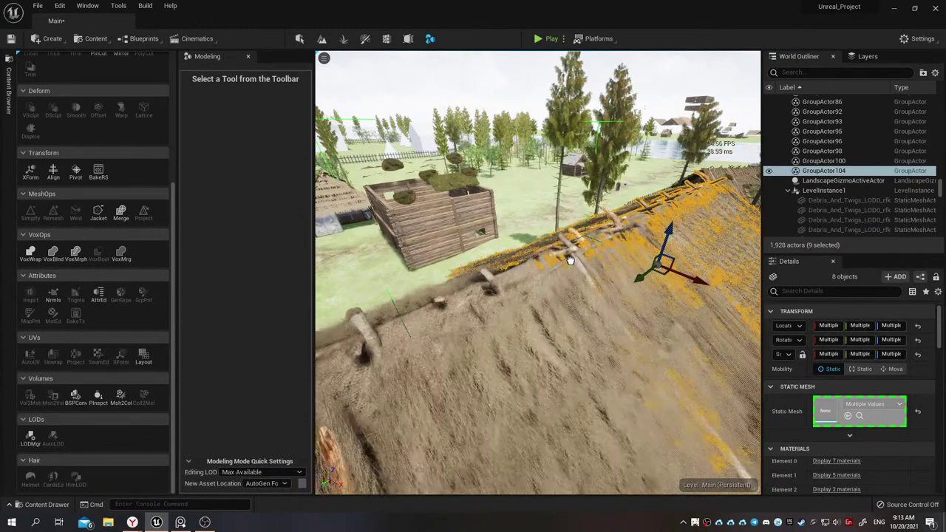
click(570, 258)
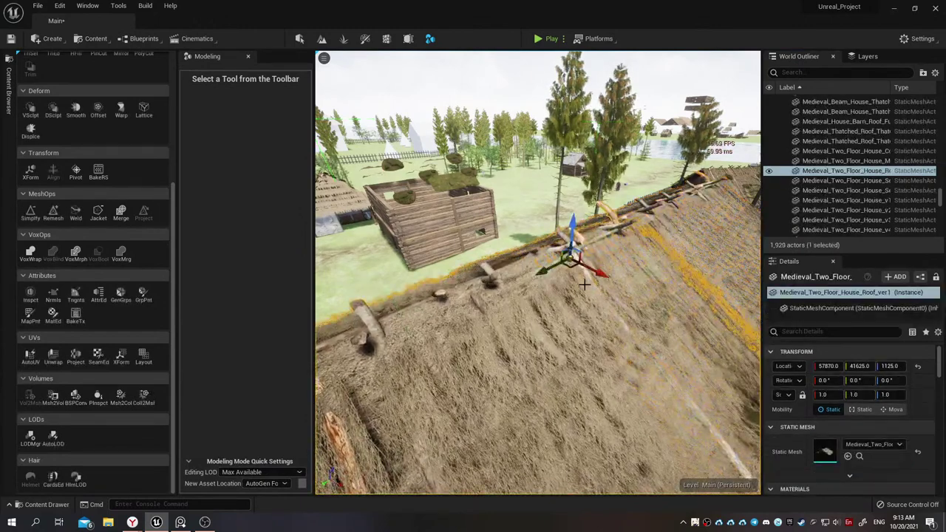
mouse_move(545, 271)
mouse_down()
mouse_move(690, 226)
mouse_move(676, 234)
mouse_up()
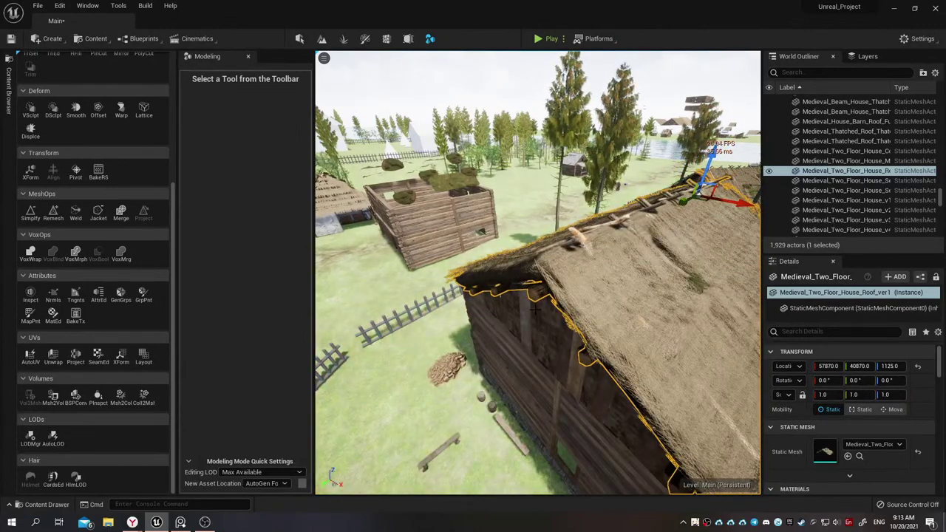
mouse_move(535, 310)
alt+mouse_down()
mouse_move(444, 318)
mouse_move(553, 300)
mouse_move(602, 264)
mouse_move(712, 309)
alt+mouse_up()
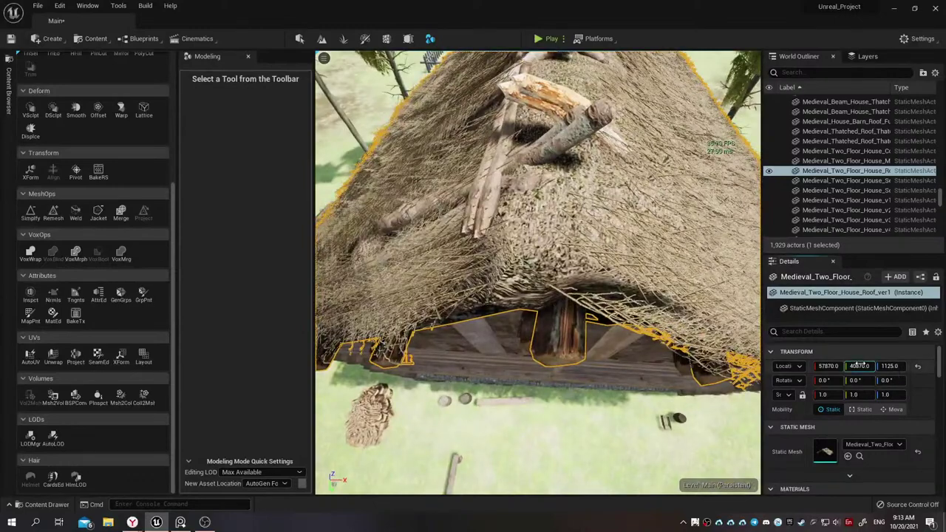
mouse_move(860, 366)
mouse_down()
mouse_move(850, 366)
mouse_move(873, 366)
mouse_move(821, 366)
mouse_up()
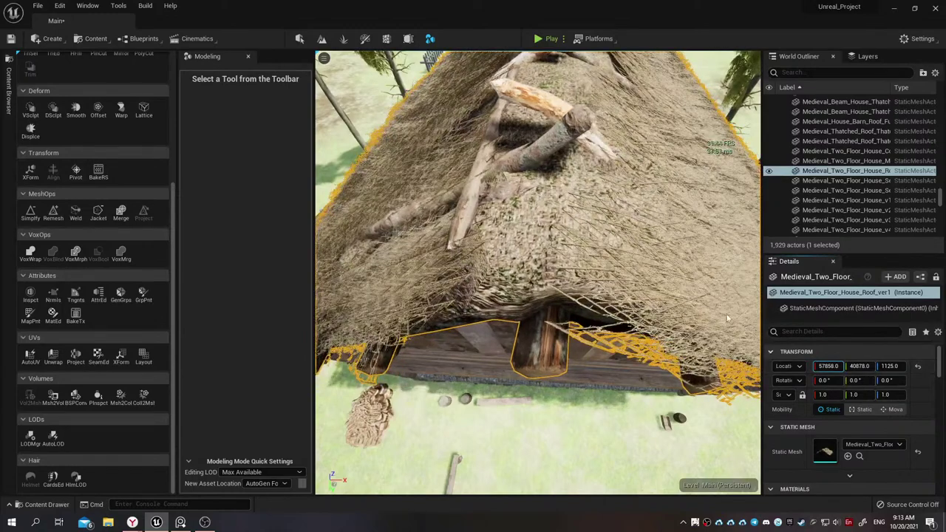
click(621, 270)
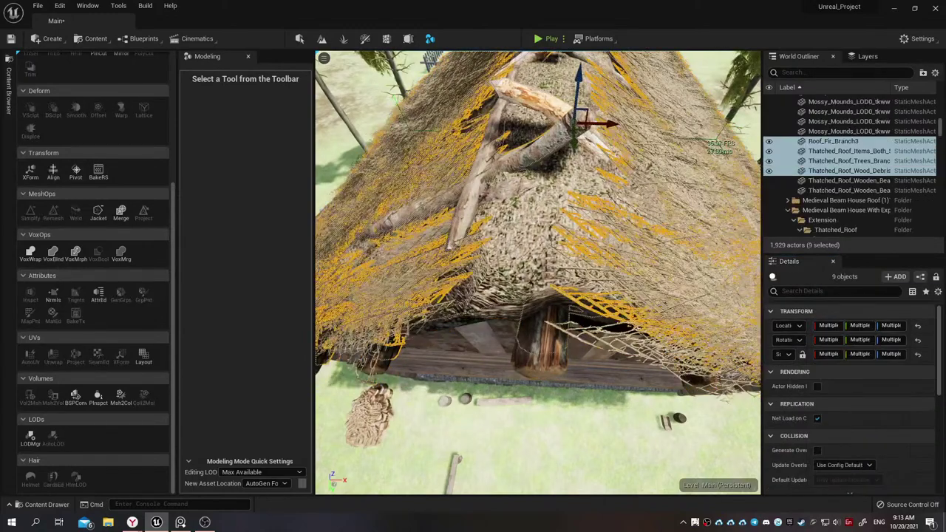
Lift the nine old thatched roof pieces up and away from the house, then select the merged roof
mouse_move(539, 272)
right_down()
mouse_move(518, 280)
mouse_move(736, 307)
right_up()
drag(729, 308, 432, 239)
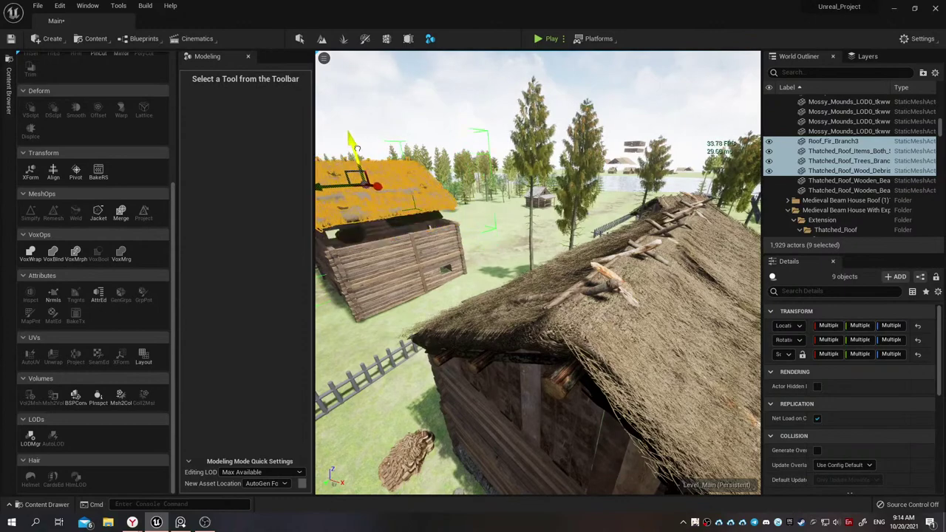
drag(356, 148, 352, 128)
right_drag(525, 273, 531, 300)
click(525, 273)
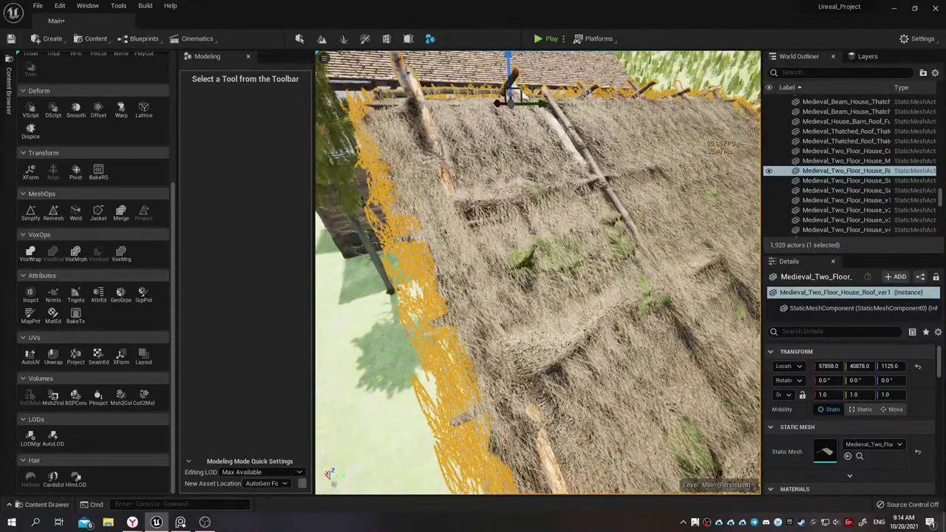
Lower the merged roof to Z 1085 and shift it to Y 40856, checking its fit on the gable
right_drag(532, 300, 532, 300)
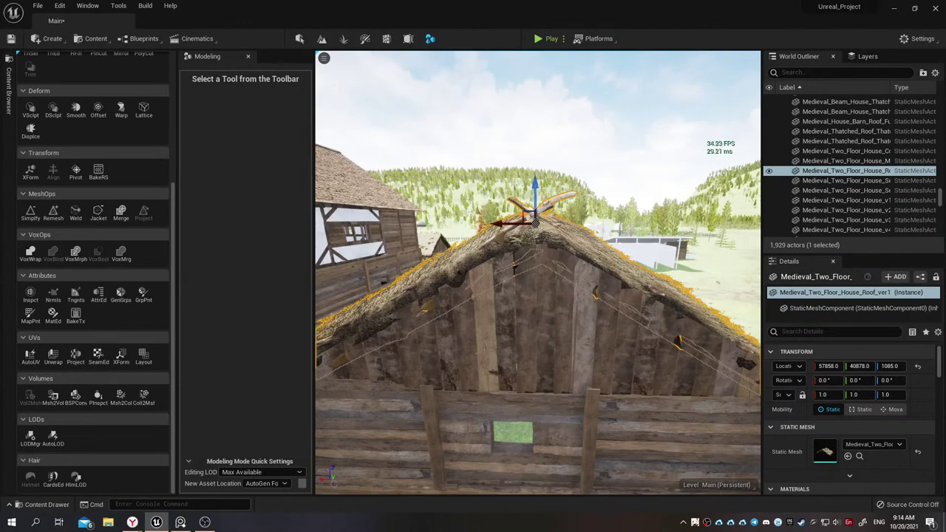
right_drag(641, 281, 641, 282)
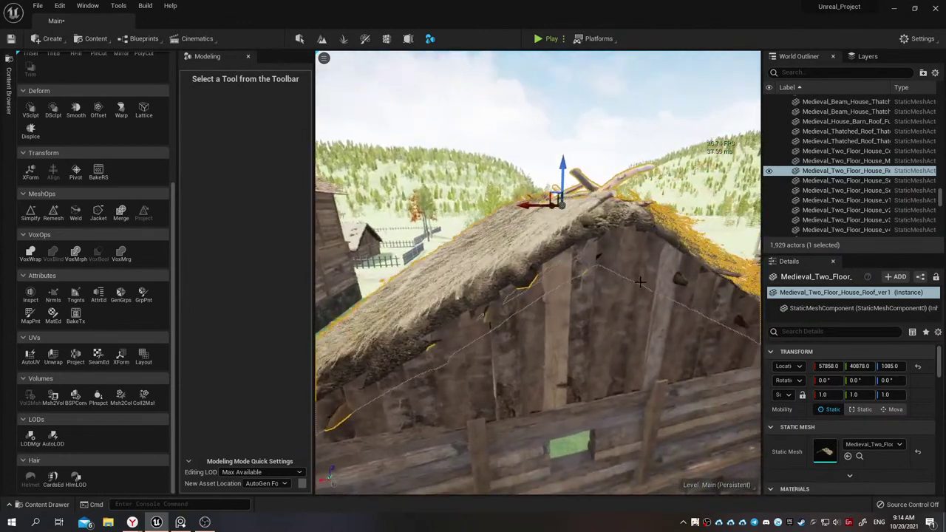
right_drag(686, 335, 686, 335)
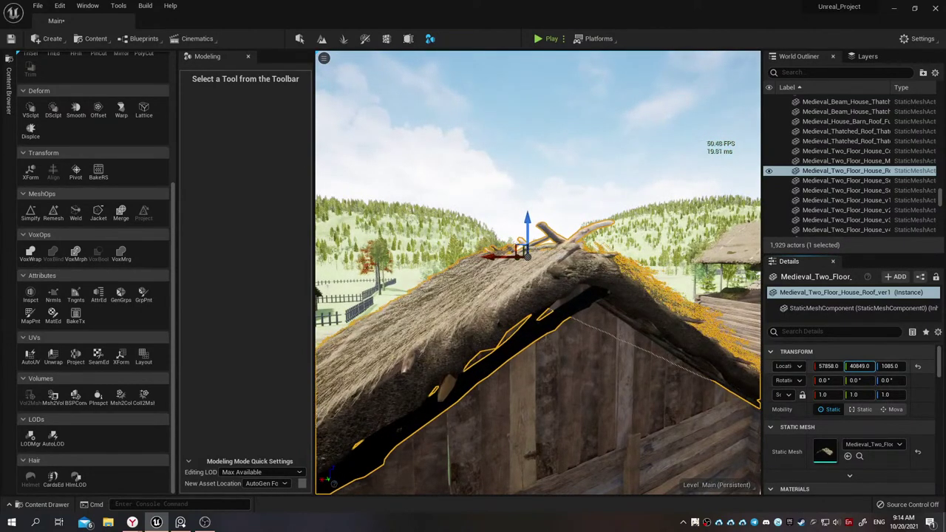
ctrl+right_drag(666, 303, 665, 310)
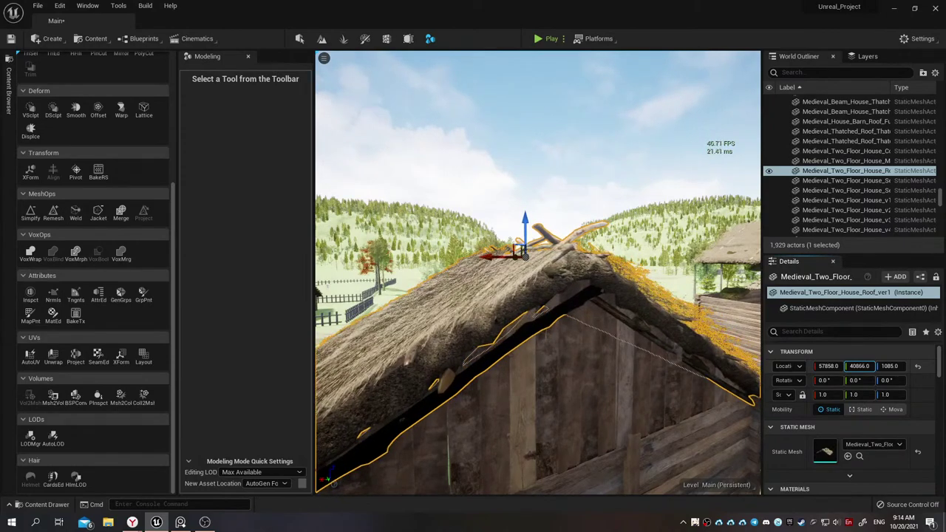
mouse_move(666, 310)
right_down()
mouse_move(635, 318)
mouse_move(606, 296)
mouse_move(592, 310)
mouse_move(562, 296)
right_up()
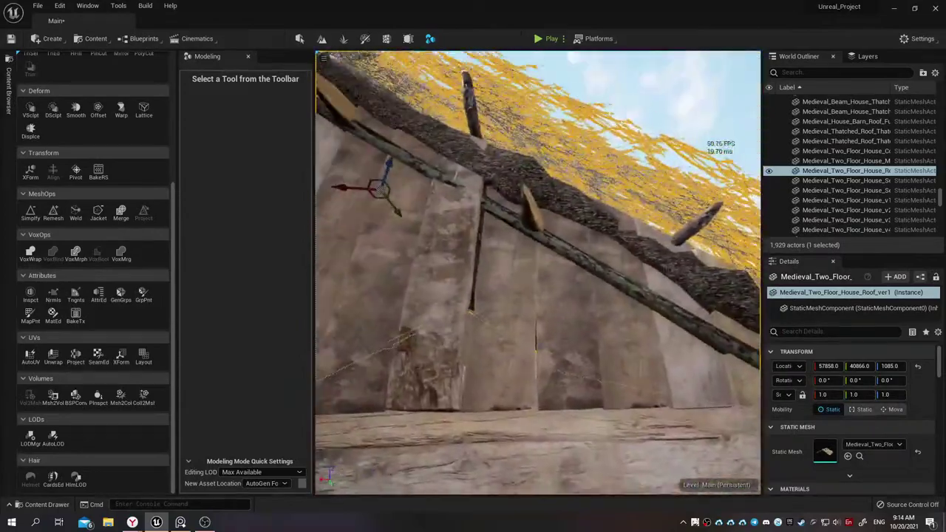
right_drag(562, 296, 548, 289)
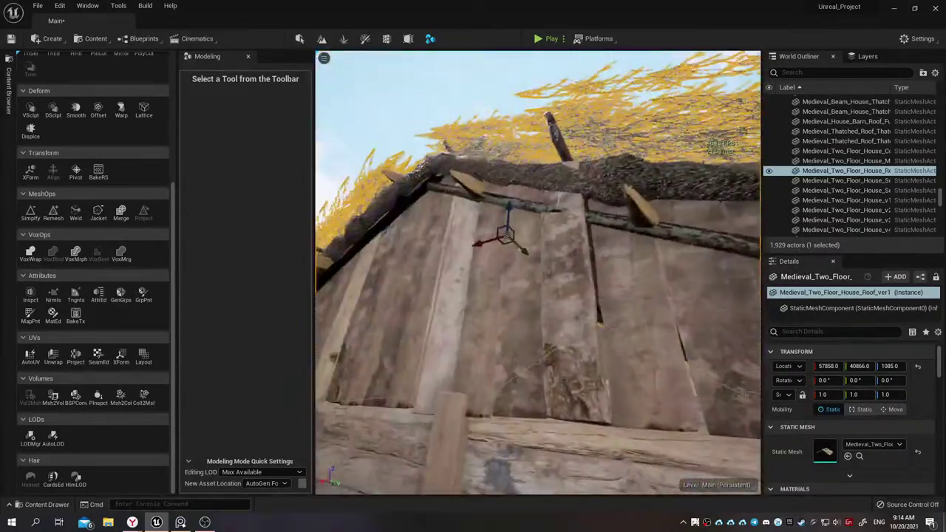
right_drag(648, 342, 648, 343)
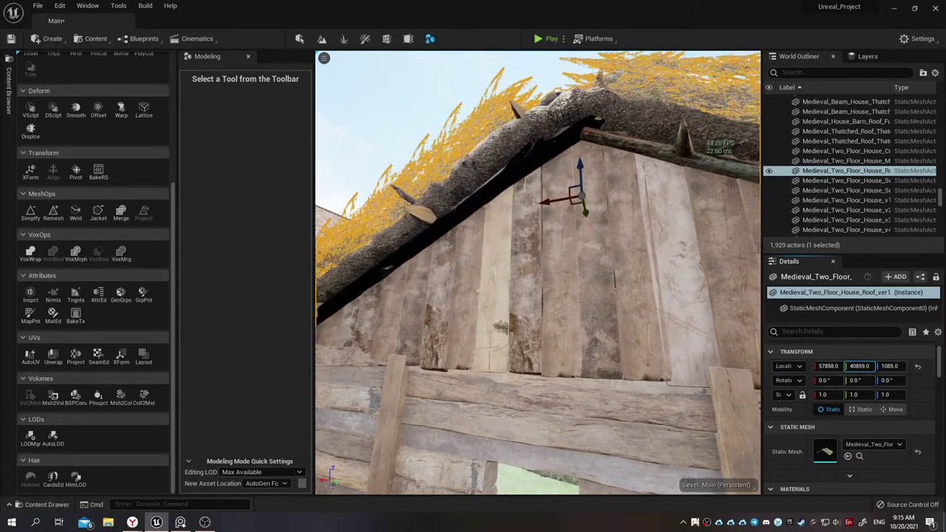
mouse_move(520, 326)
right_down()
mouse_move(532, 295)
mouse_move(517, 281)
right_up()
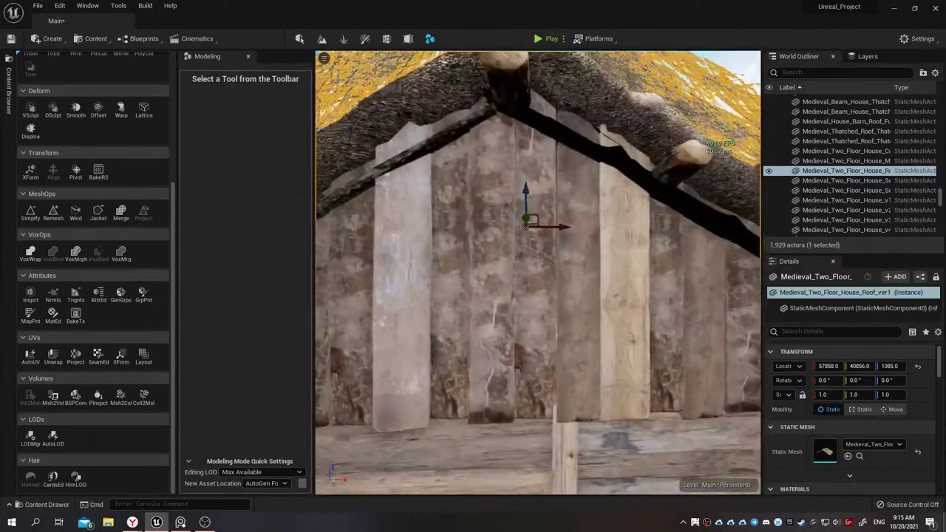
right_drag(519, 326, 520, 326)
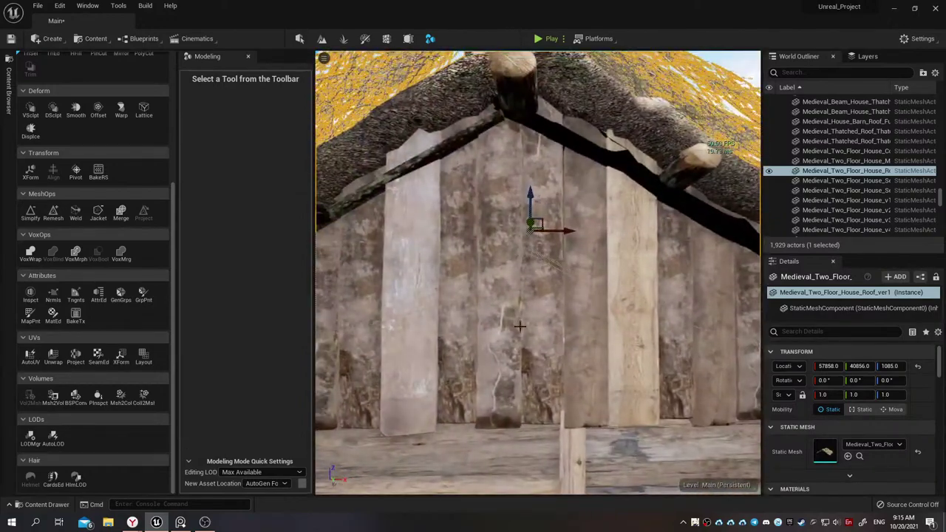
Set the roof's Location Z to 1086 and nudge Y to 40869 for a snug gable fit
click(890, 366)
text(1093)
key(Return)
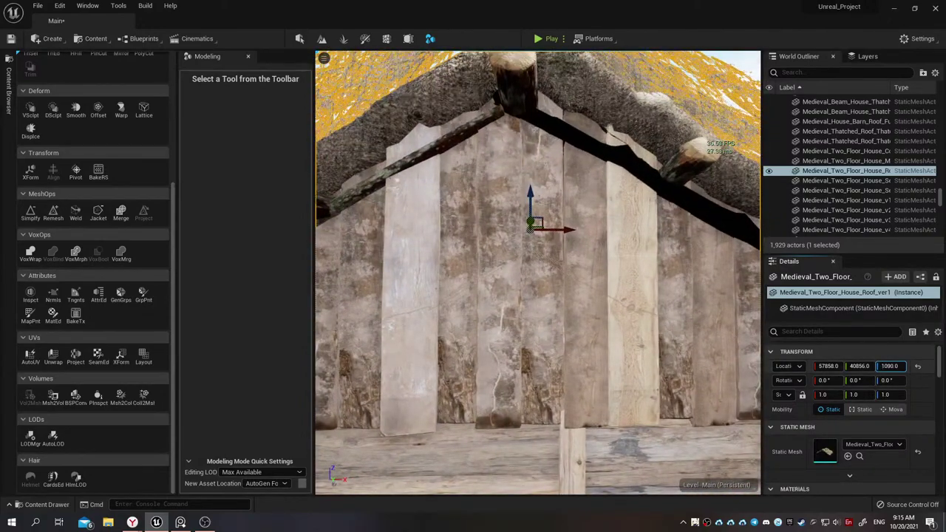
text(1086)
key(Return)
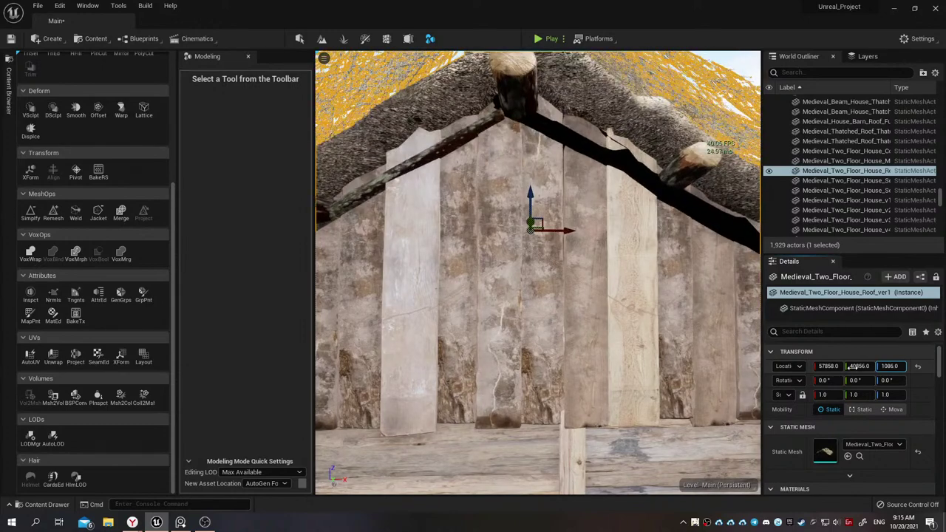
drag(849, 366, 854, 366)
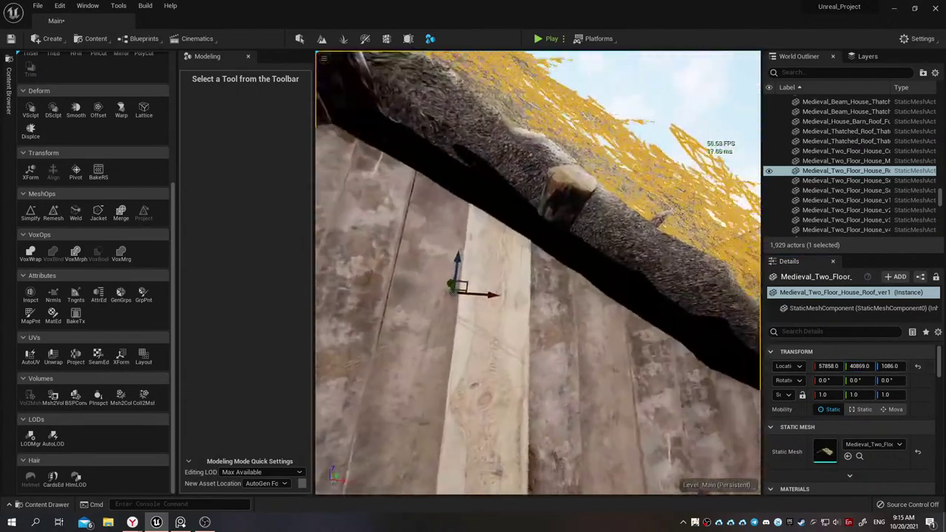
right_drag(537, 272, 537, 272)
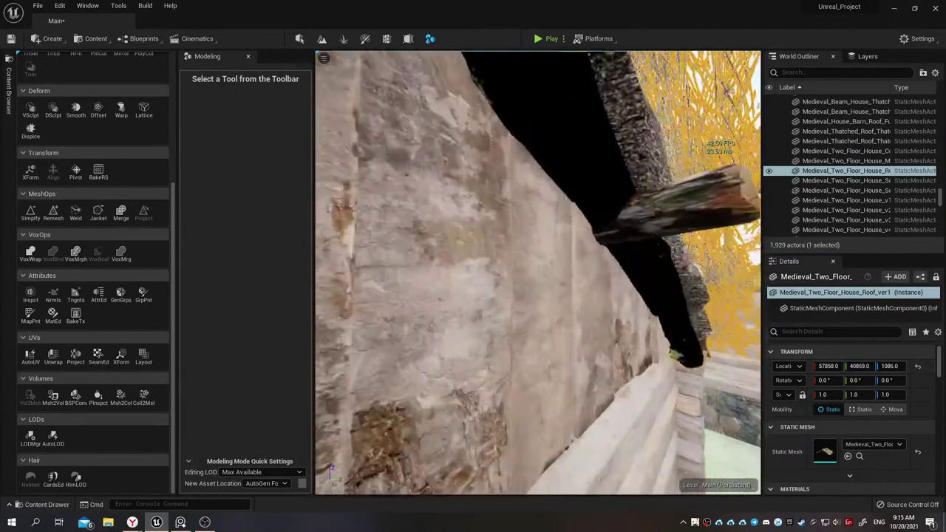
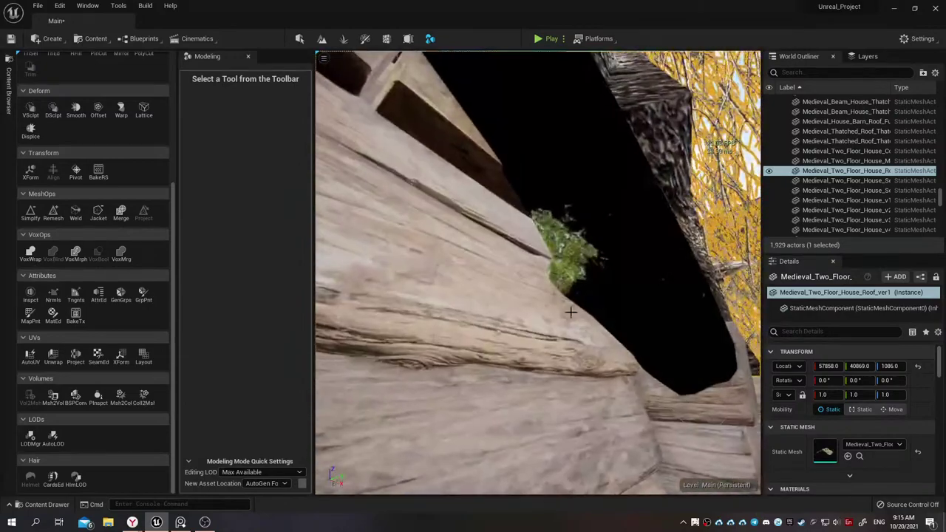
Fly the view up toward the thatched roof edge and in close to the gable
right_drag(537, 272, 538, 272)
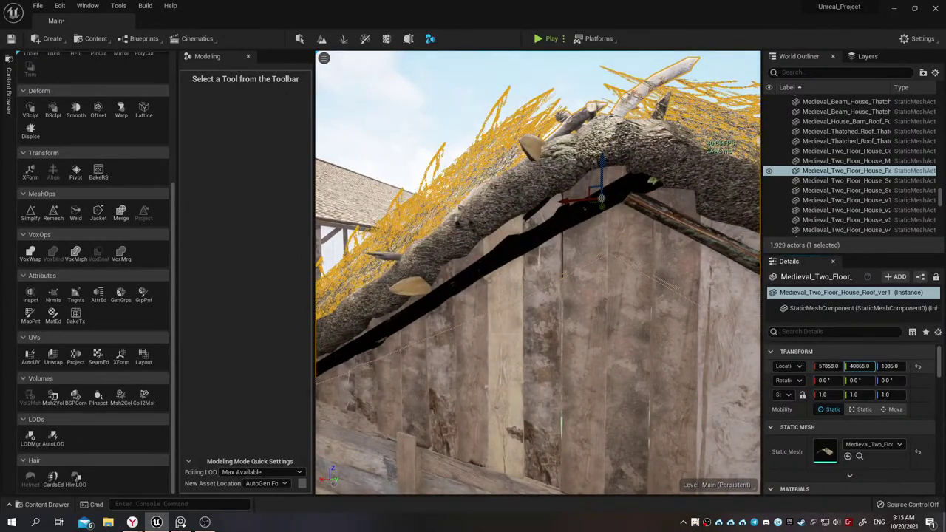
right_drag(538, 273, 538, 272)
Select the gable's wooden beam and locate its asset among the project files
click(588, 198)
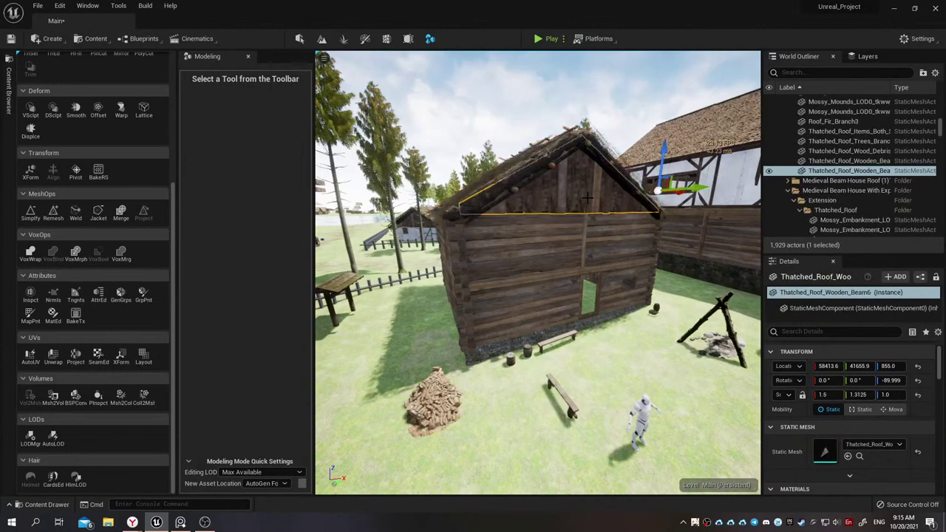
right_drag(588, 199, 588, 198)
key(ctrl+b)
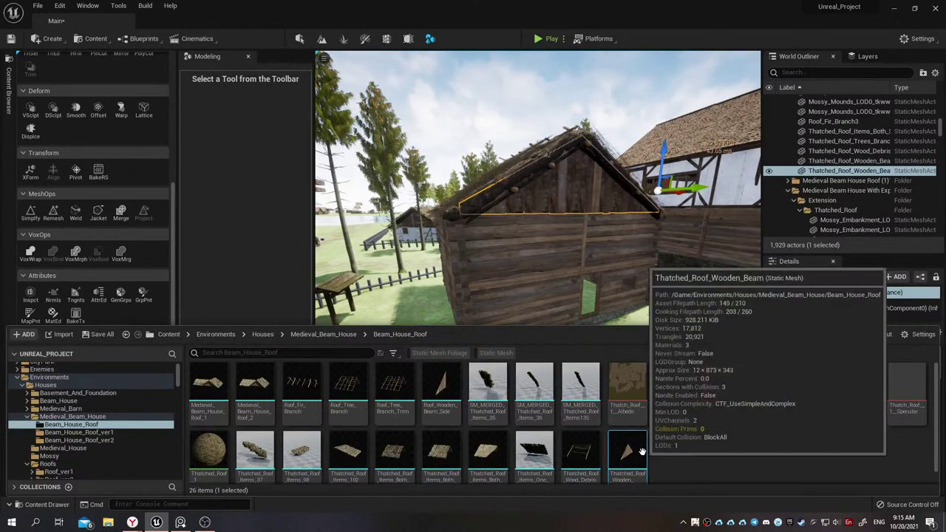
right_drag(636, 281, 634, 272)
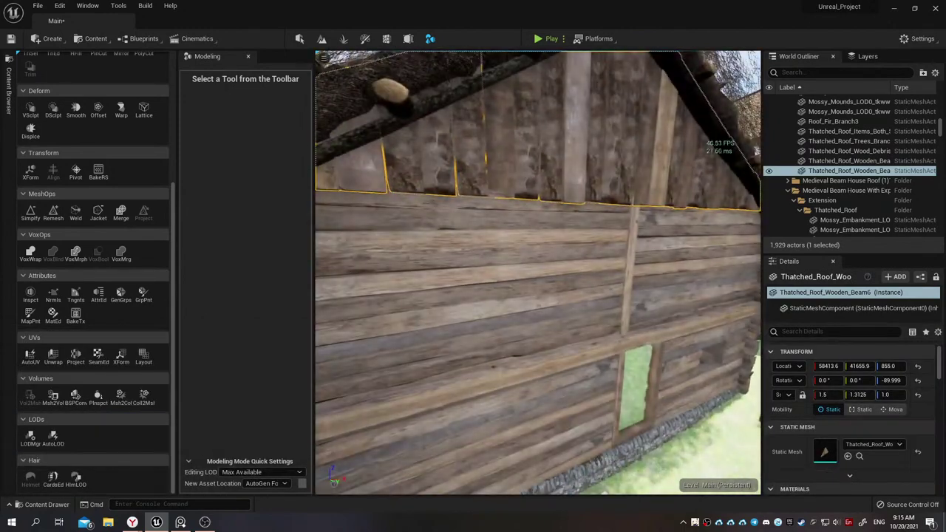
right_drag(617, 234, 617, 234)
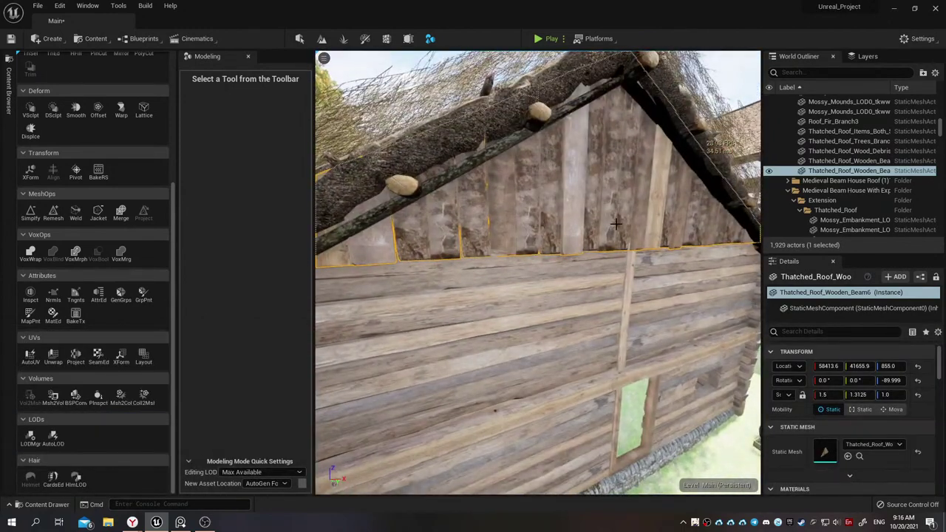
key(ctrl+space)
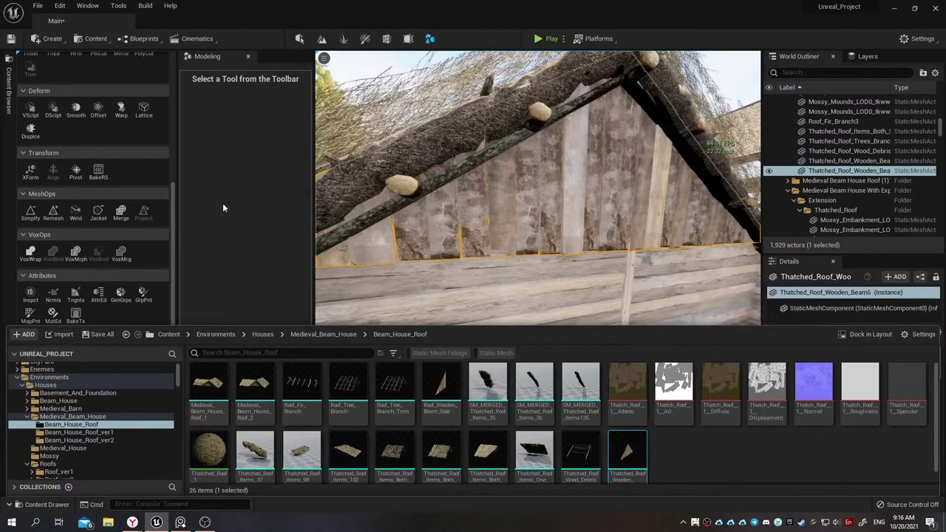
click(237, 211)
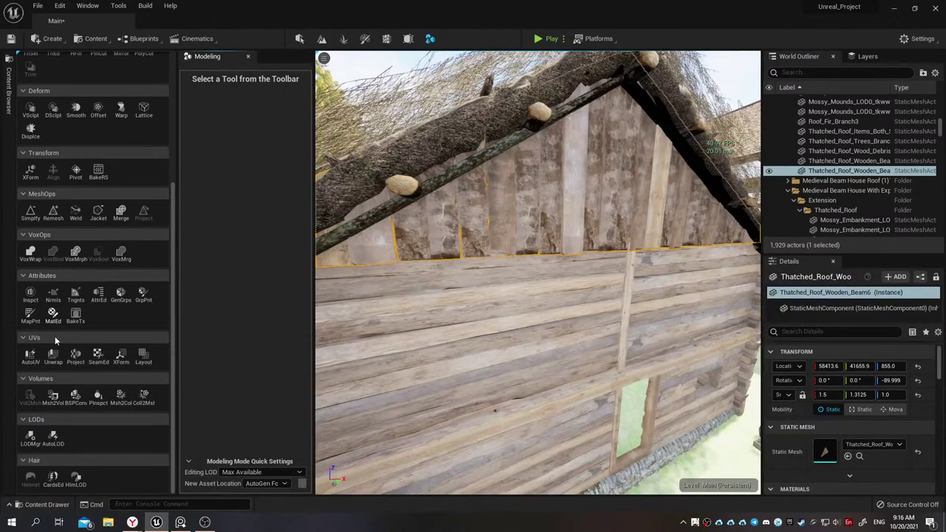
Try a Simplify on the beam with a new target percentage, then cancel the preview
click(33, 213)
click(236, 123)
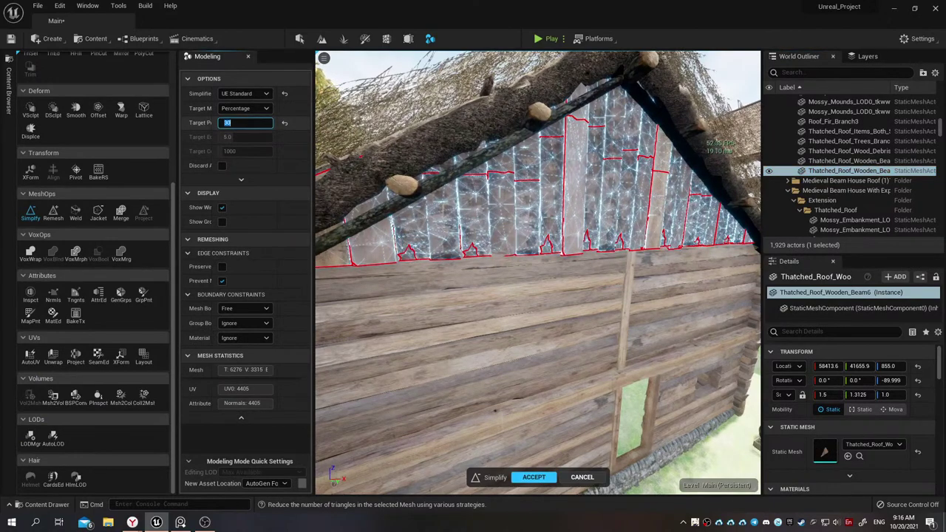
right_drag(414, 207, 440, 222)
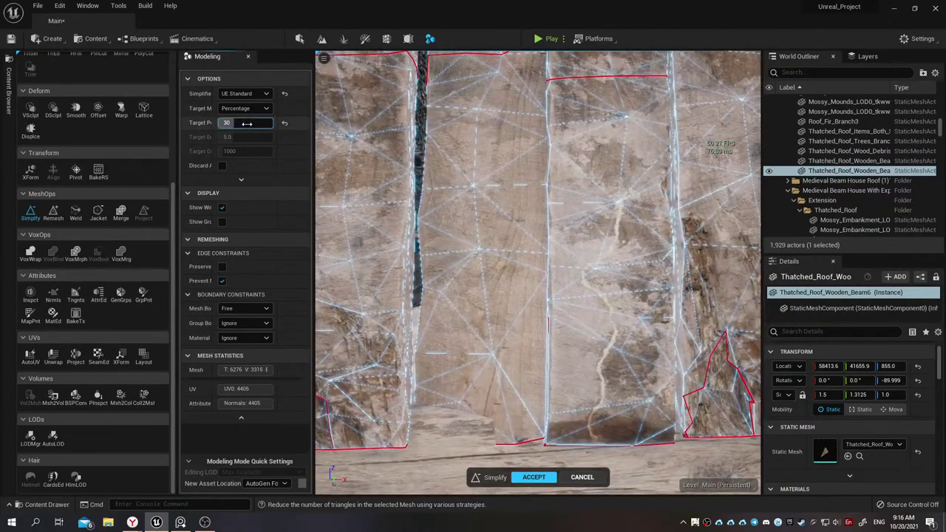
text(0)
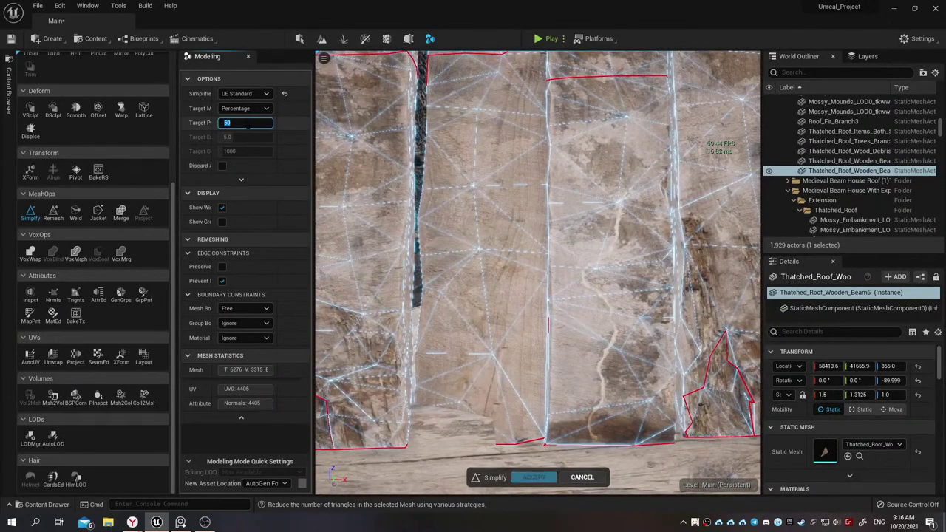
right_click(430, 209)
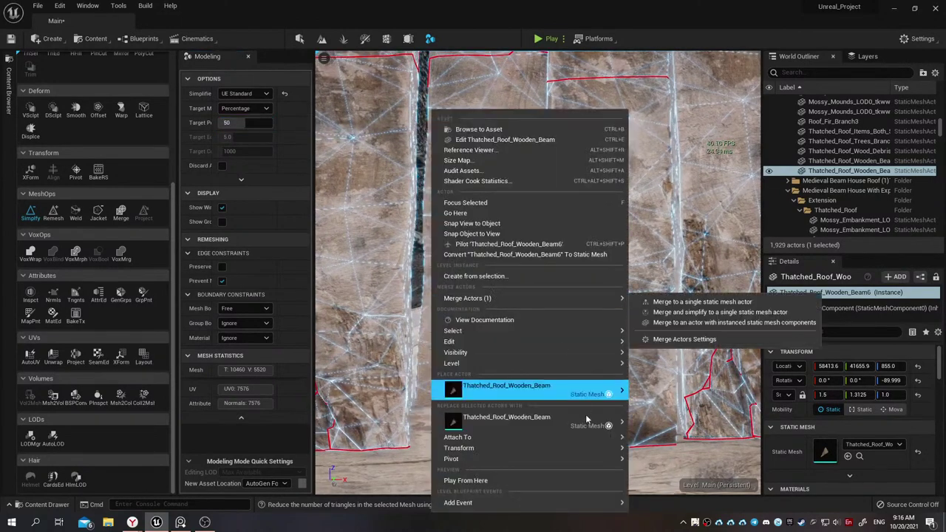
key(Escape)
click(582, 477)
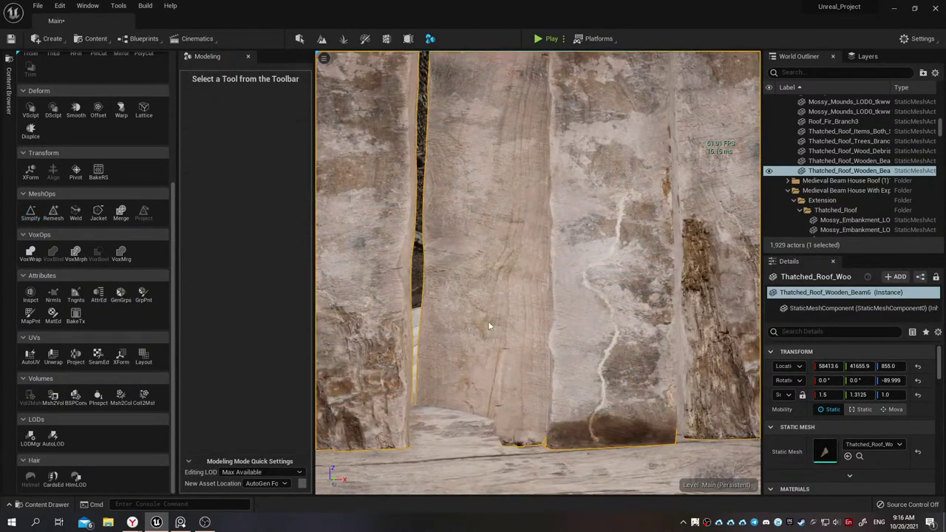
key(Escape)
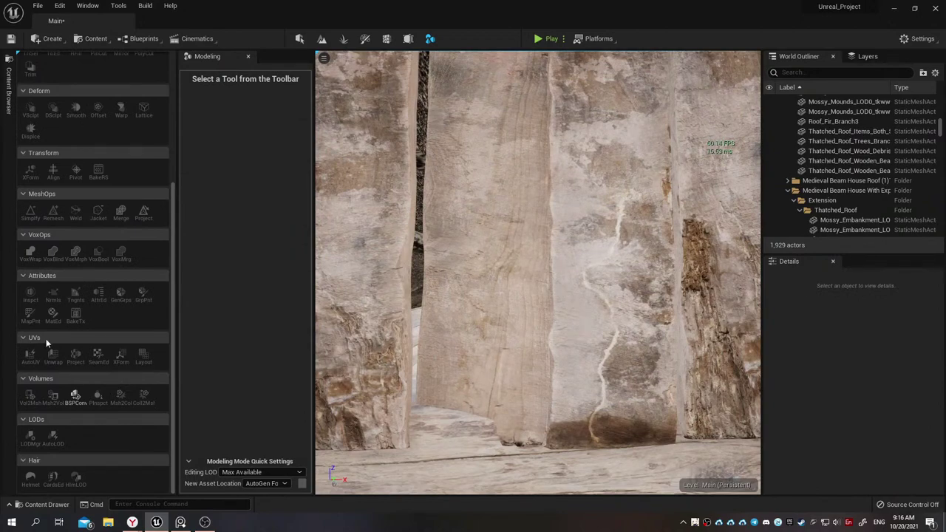
Reselect and frame the gable beam, simplify it at 30% target and accept
click(480, 258)
key(f)
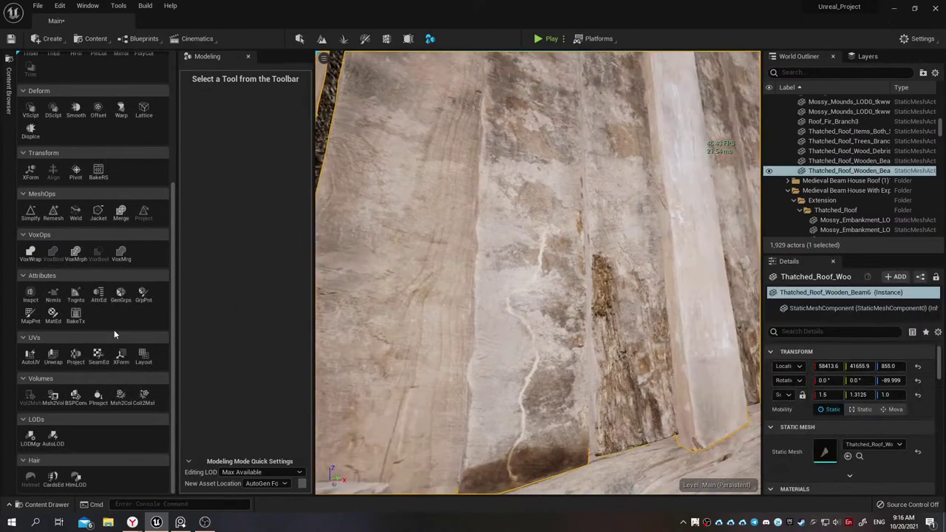
click(30, 212)
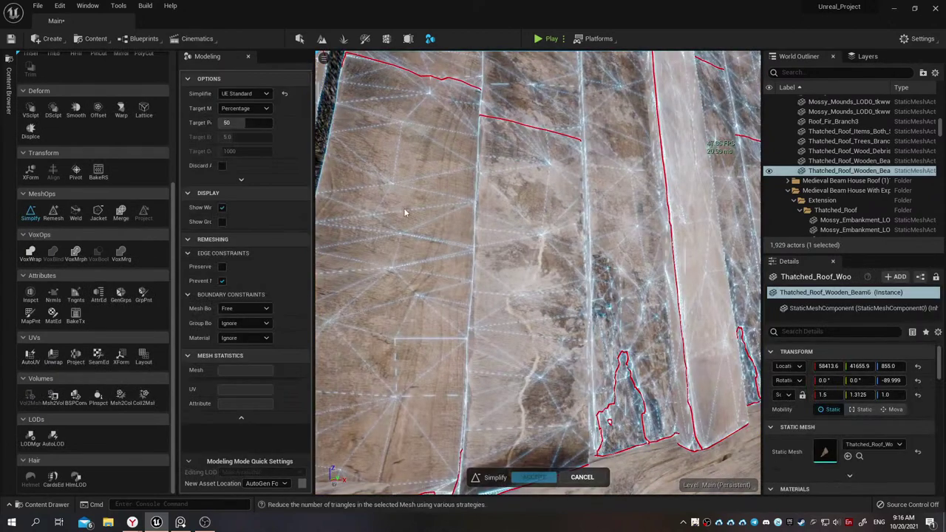
click(252, 123)
text(30)
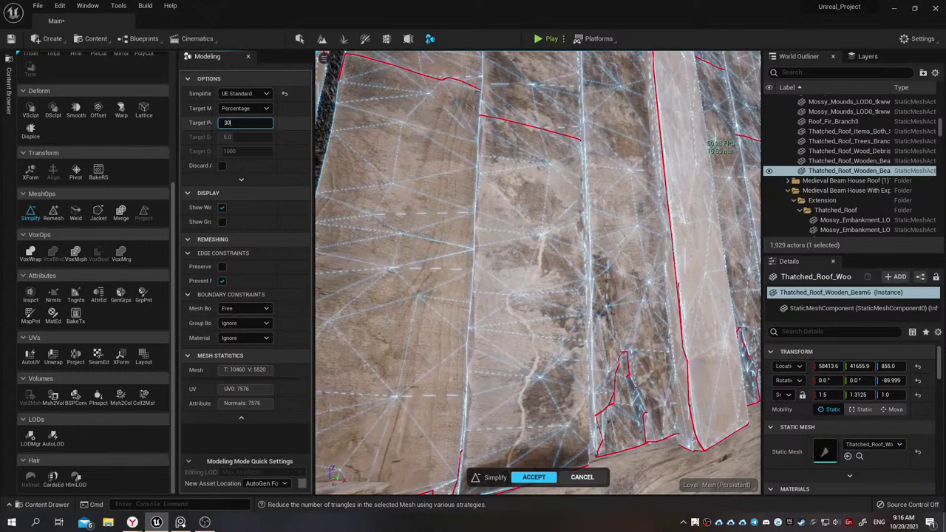
key(Return)
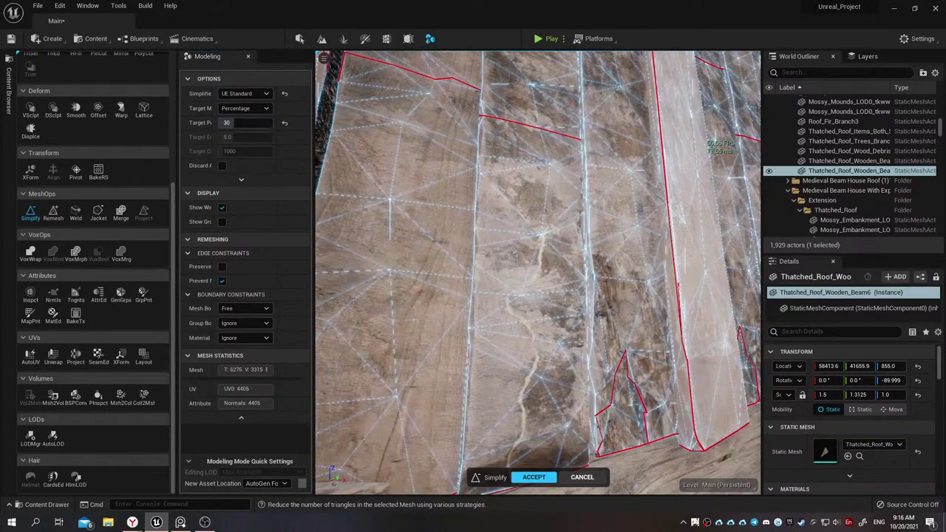
mouse_move(539, 274)
right_down()
mouse_move(517, 252)
mouse_move(488, 244)
right_up()
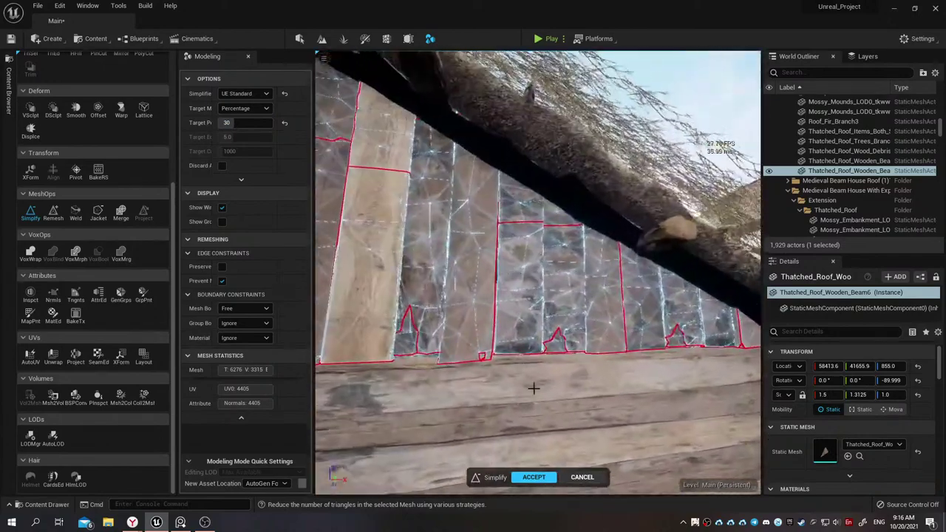
click(532, 477)
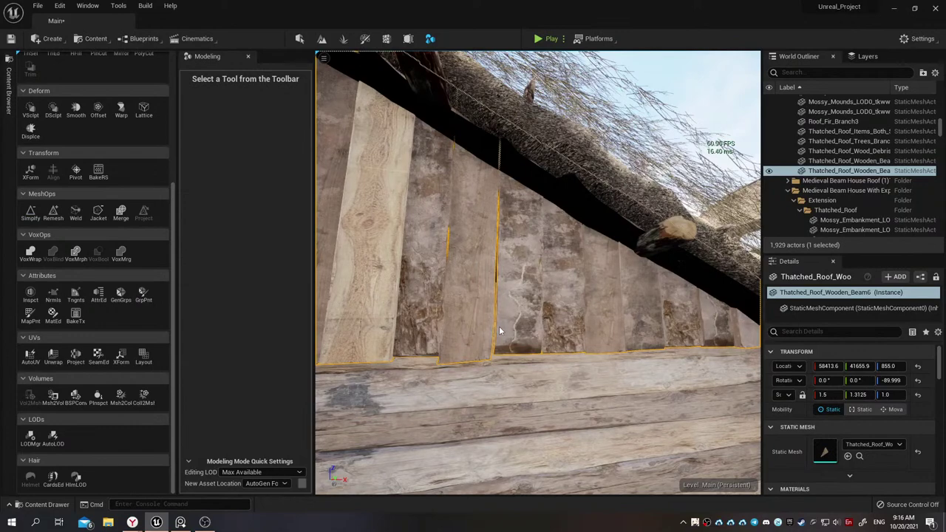
Move close to the beam wall and select a different roof beam
key(ctrl+space)
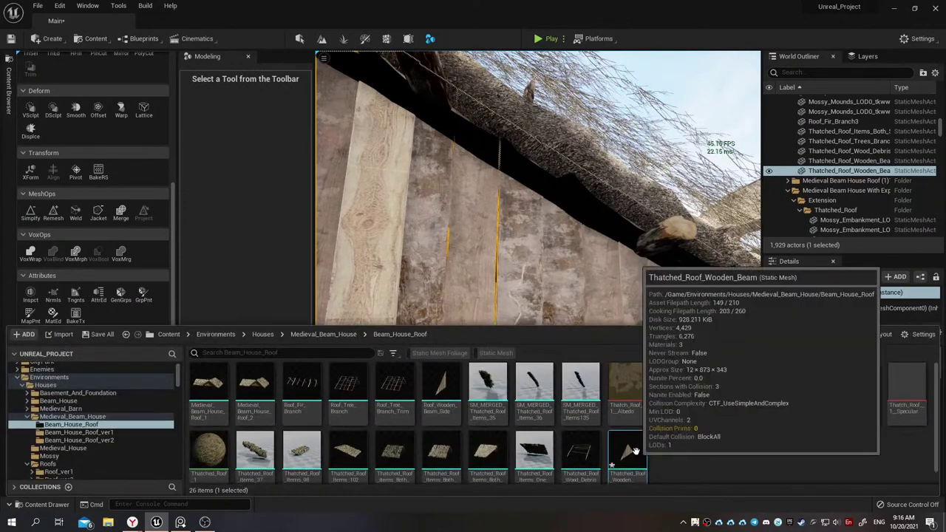
mouse_move(561, 299)
right_down()
mouse_move(587, 274)
mouse_move(562, 296)
right_up()
click(587, 274)
key(ctrl+space)
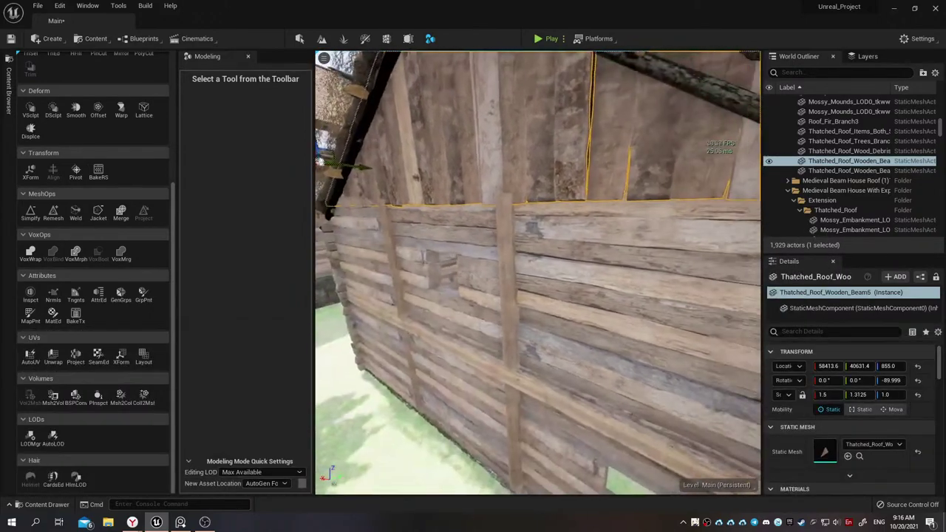
Save All from the Content Drawer, saving the Main level and both changed meshes
click(46, 504)
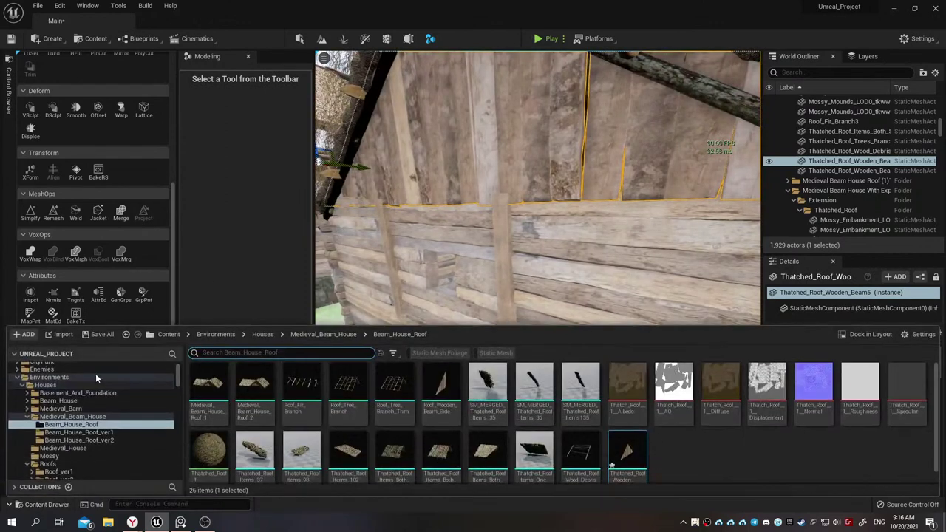
click(99, 335)
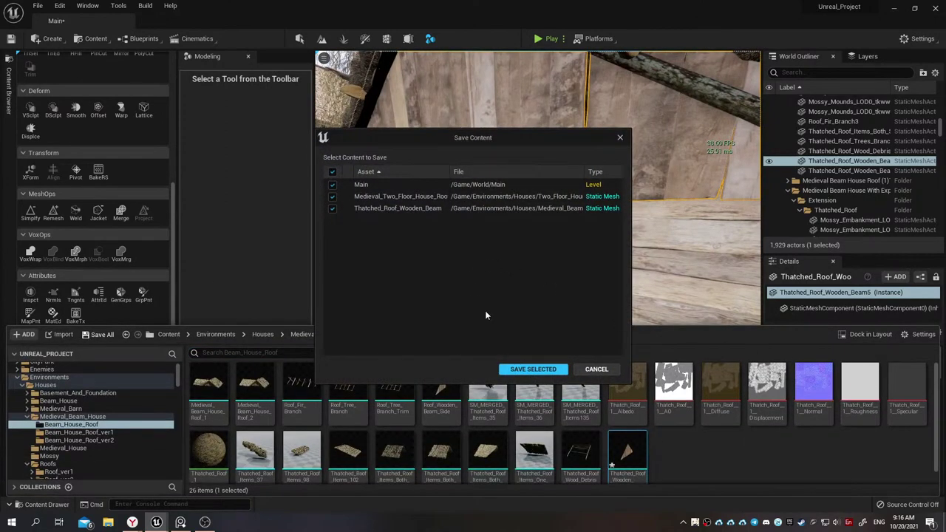
click(532, 370)
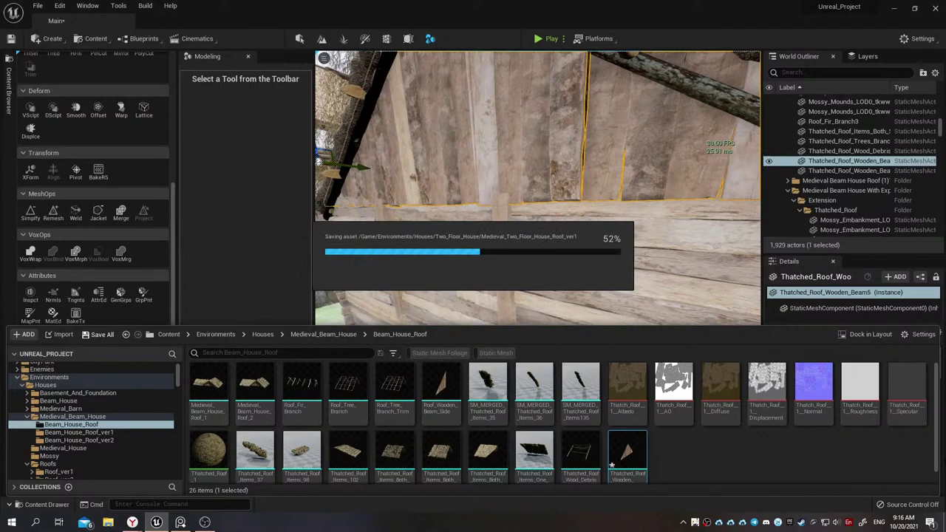